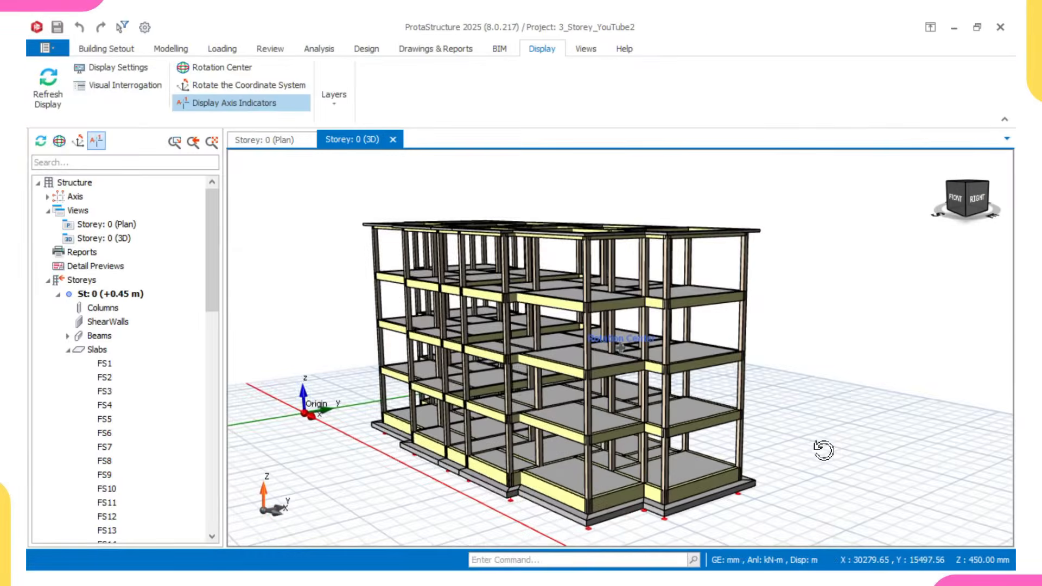
pyautogui.moveTo(824, 448); pyautogui.dragTo(823, 454, button='middle')
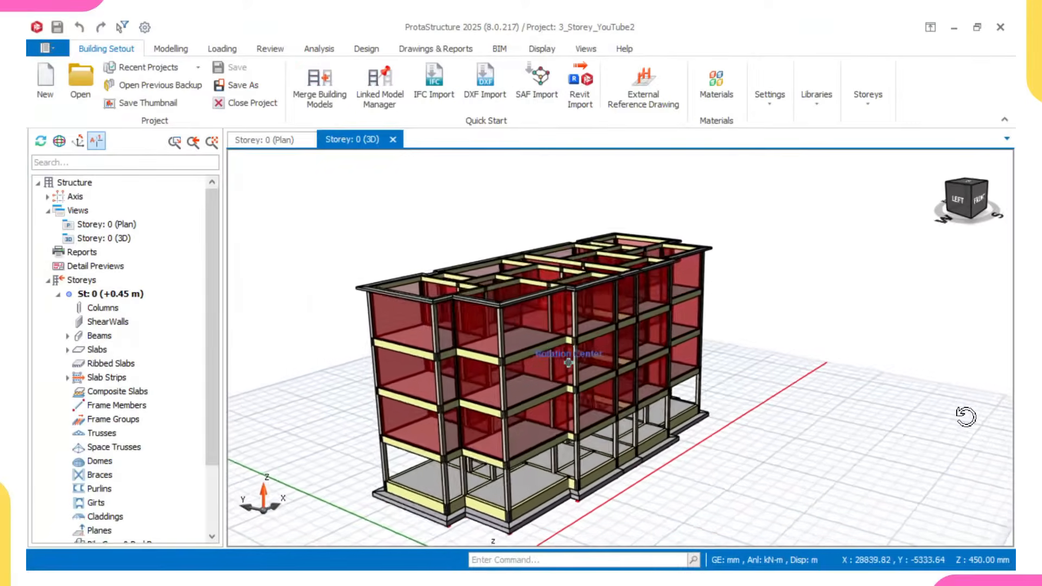
pyautogui.moveTo(1010, 402); pyautogui.dragTo(1009, 401, button='middle')
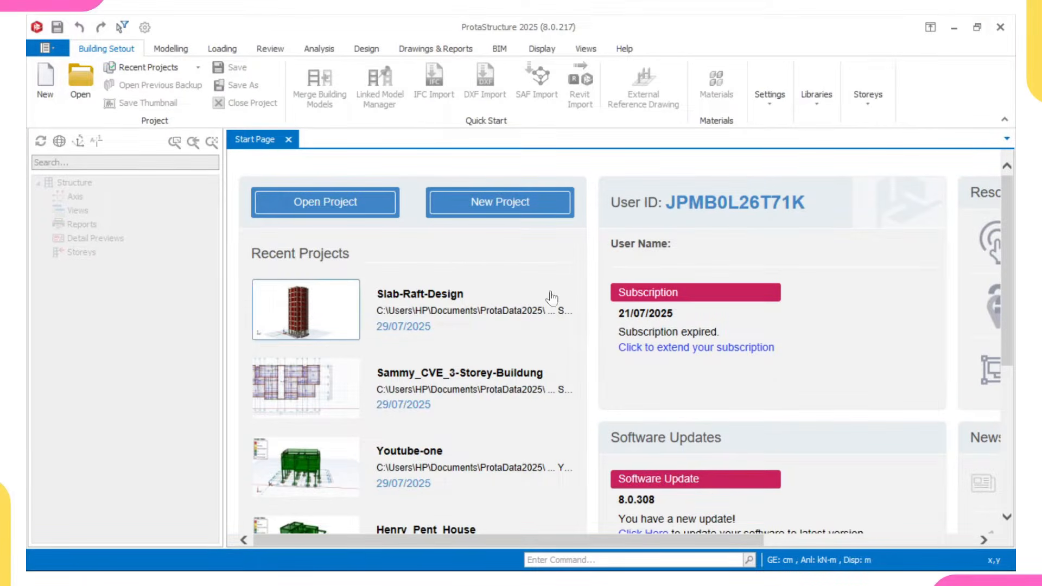
# - Start a new project and enter 3_storey_YouTube as its project code
pyautogui.click(508, 207)
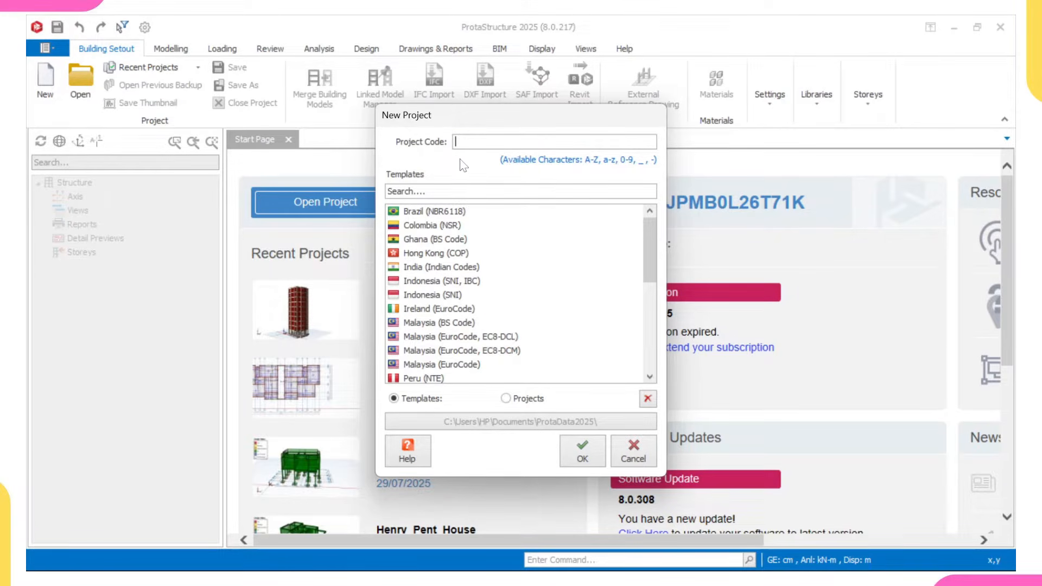
pyautogui.write('3_storey_YouTube')
# - Choose the United Kingdom (EuroCode) template and create the project from it
pyautogui.scroll(-1, 450, 295)
pyautogui.scroll(-2, 449, 296)
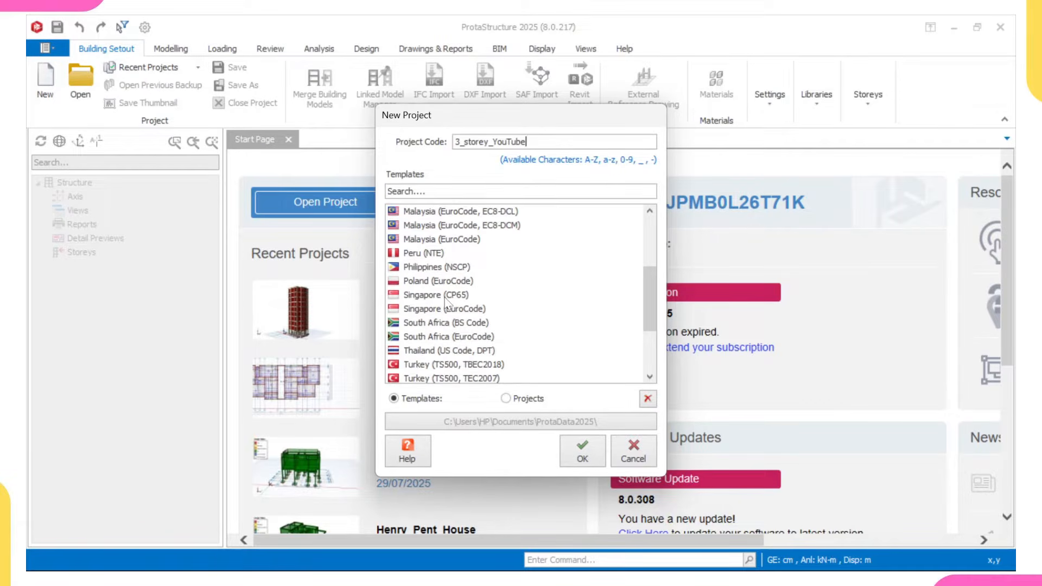
pyautogui.scroll(-2, 446, 302)
pyautogui.scroll(-1, 437, 311)
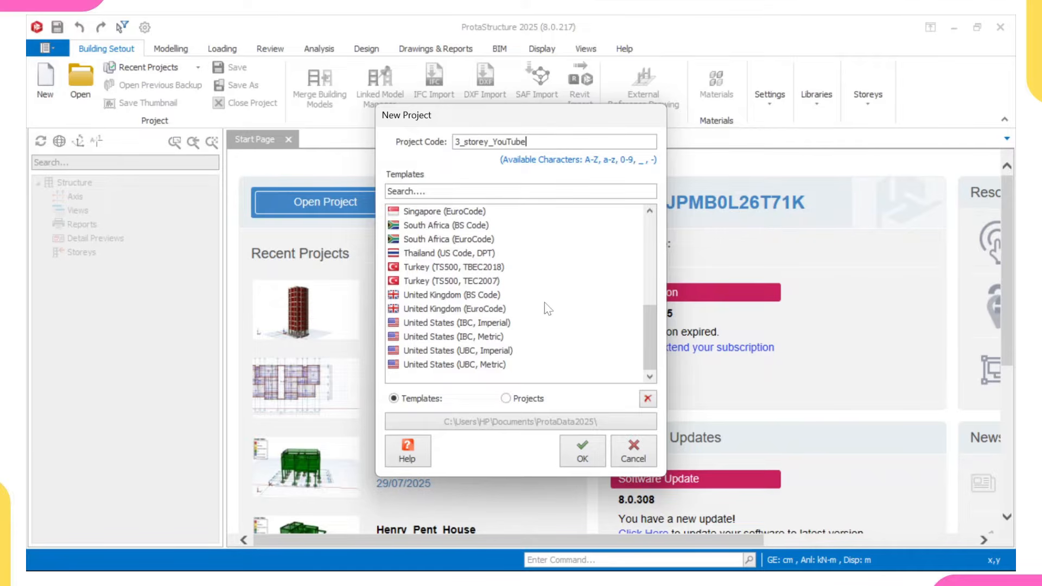
pyautogui.click(477, 312)
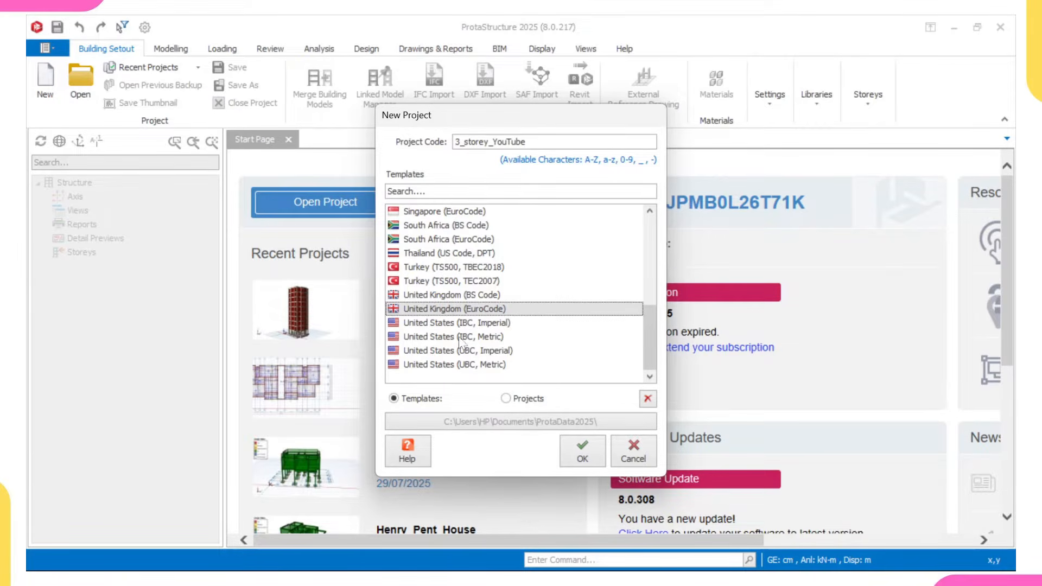
pyautogui.click(588, 460)
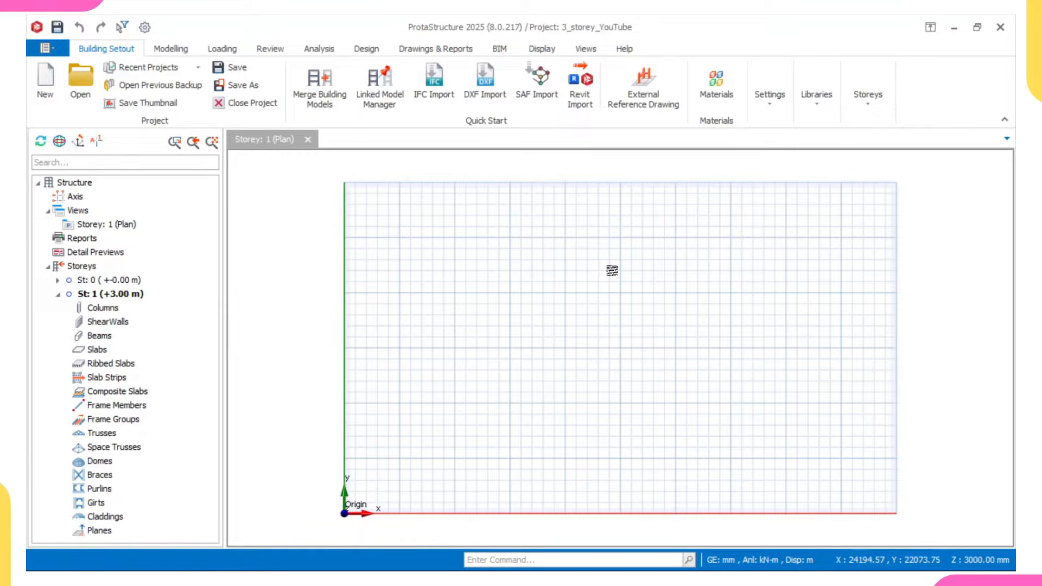
pyautogui.scroll(-5, 612, 270)
pyautogui.scroll(4, 536, 298)
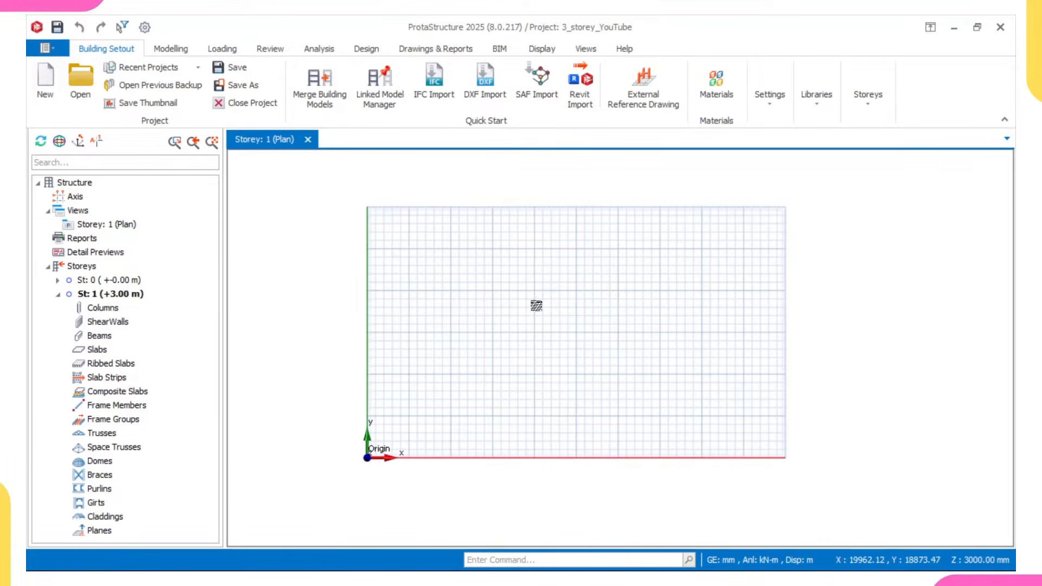
pyautogui.scroll(2, 467, 298)
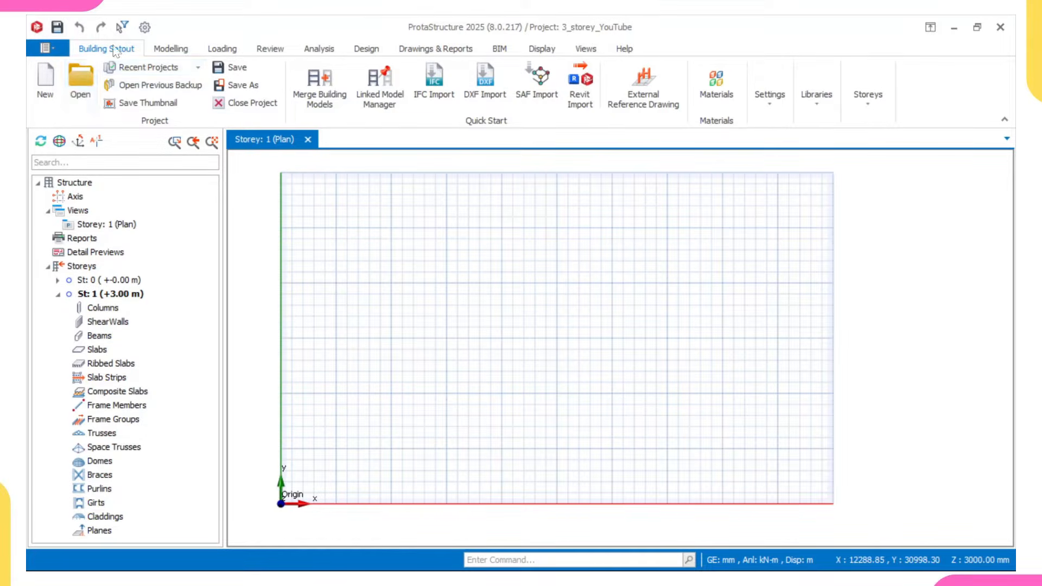
# - Add the DXF file 3 Storey YouTube from the Desktop as an external reference drawing for storey 1
pyautogui.click(645, 91)
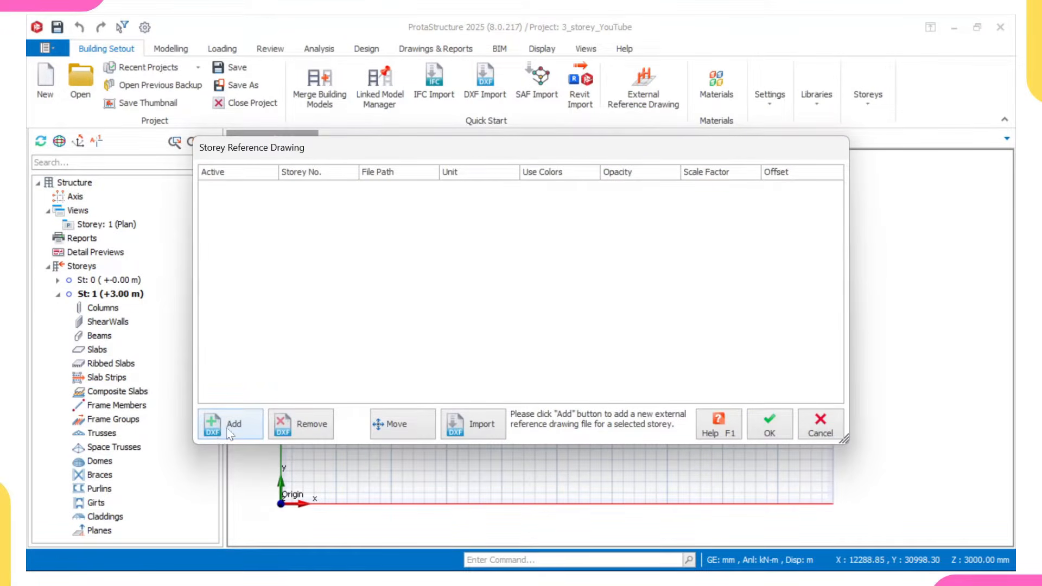
pyautogui.click(231, 429)
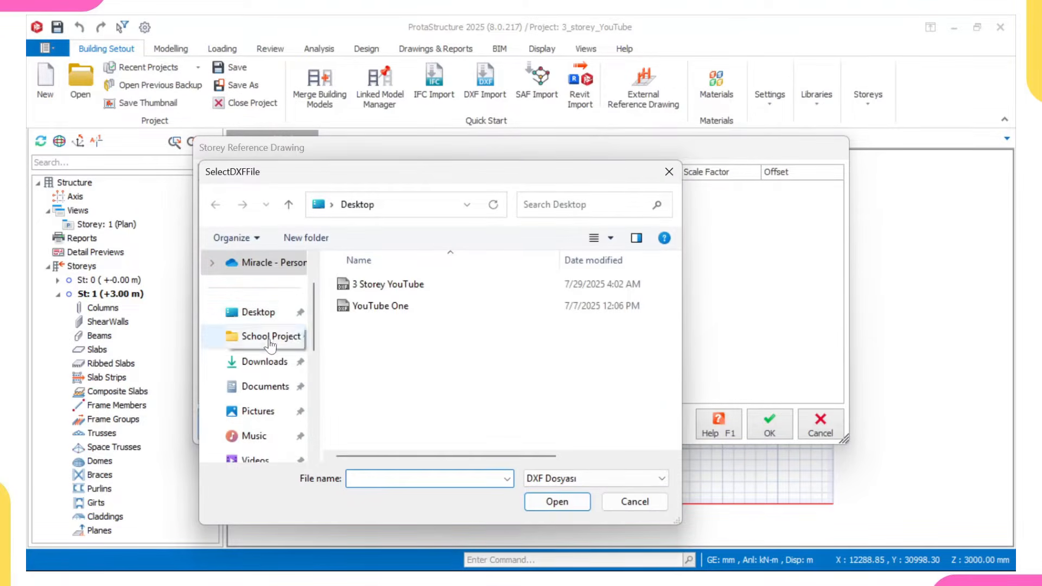
pyautogui.click(254, 314)
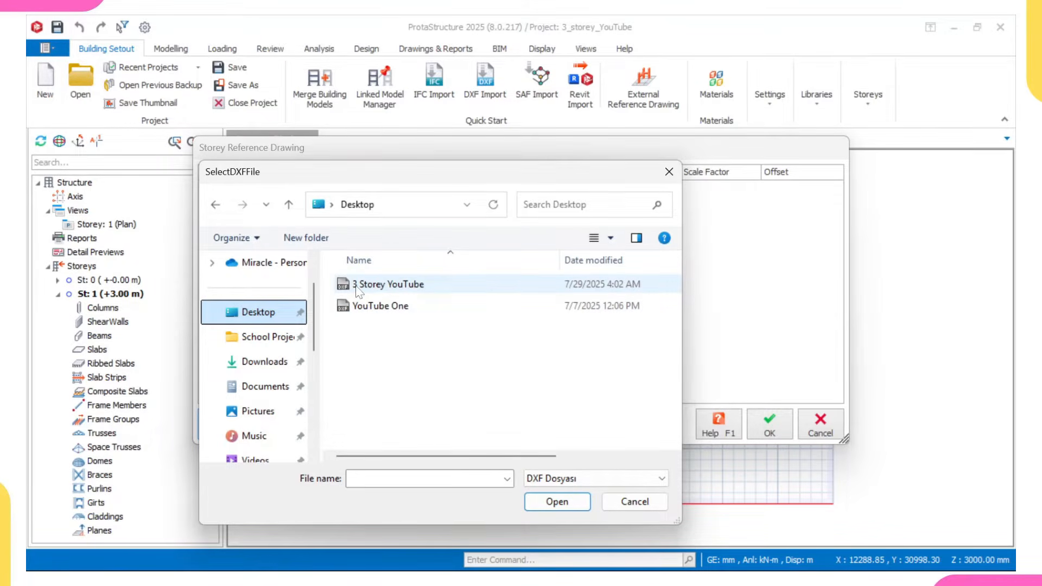
pyautogui.click(358, 290)
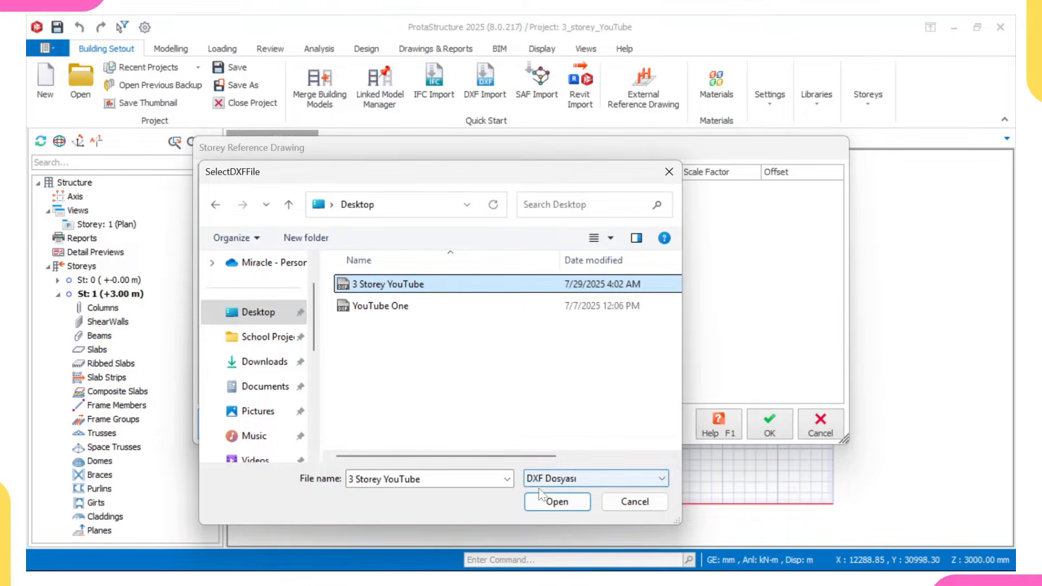
pyautogui.click(543, 500)
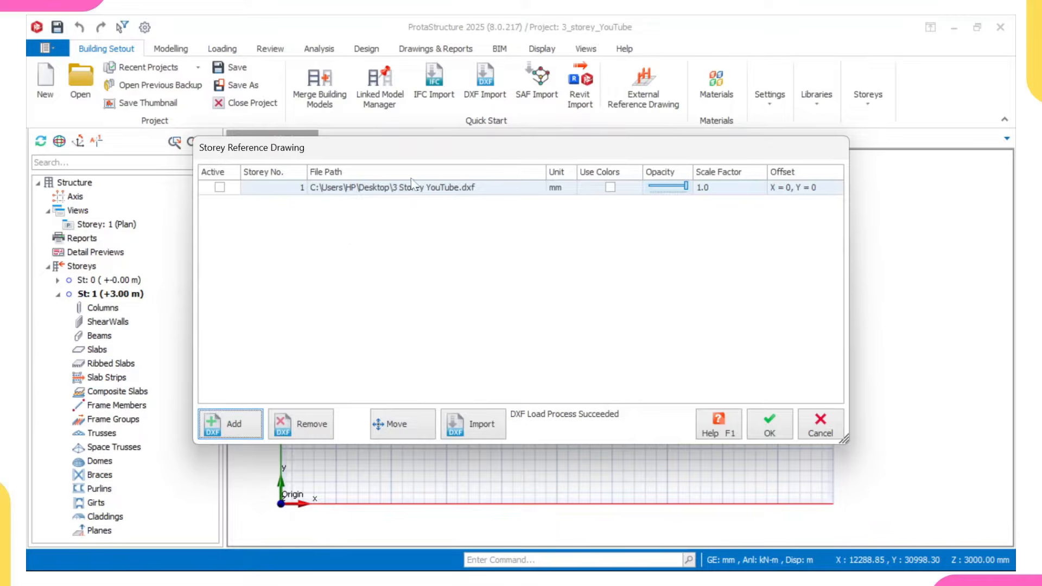
# - Activate the storey 1 reference drawing and enable its original colours, moving the dialog clear of the plan
pyautogui.moveTo(416, 148)
pyautogui.mouseDown()
pyautogui.moveTo(418, 194)
pyautogui.moveTo(419, 43)
pyautogui.mouseUp()
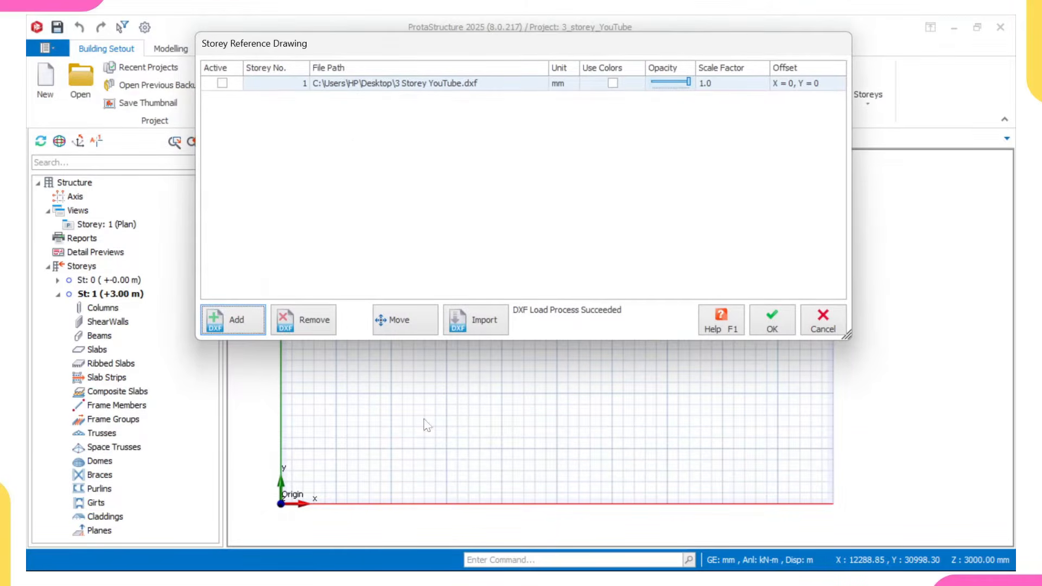
pyautogui.click(222, 83)
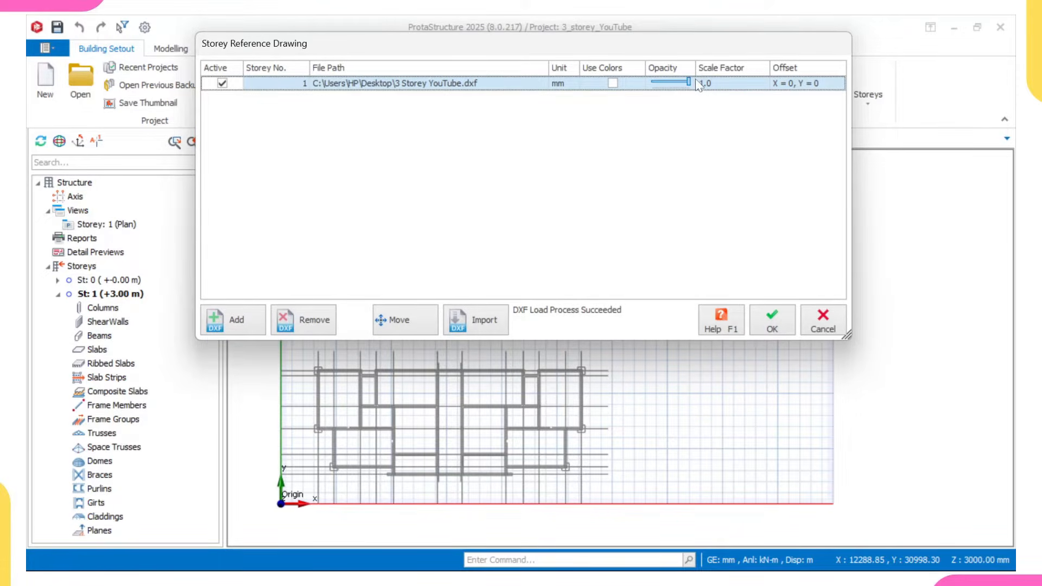
pyautogui.click(612, 83)
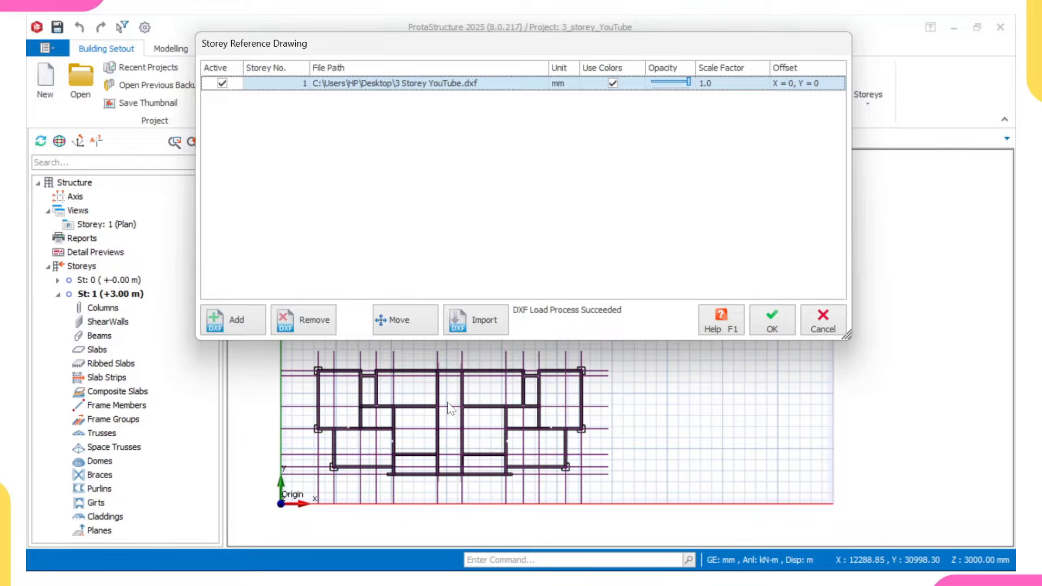
# - Open the DXF import settings for the reference drawing and assign only the column y layer to the Column member
pyautogui.click(493, 325)
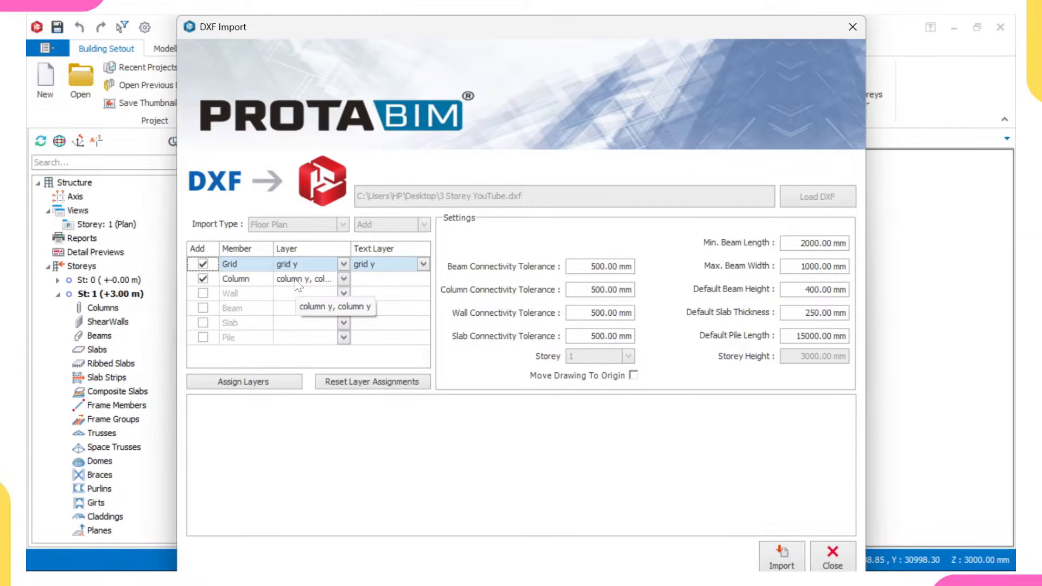
pyautogui.click(298, 279)
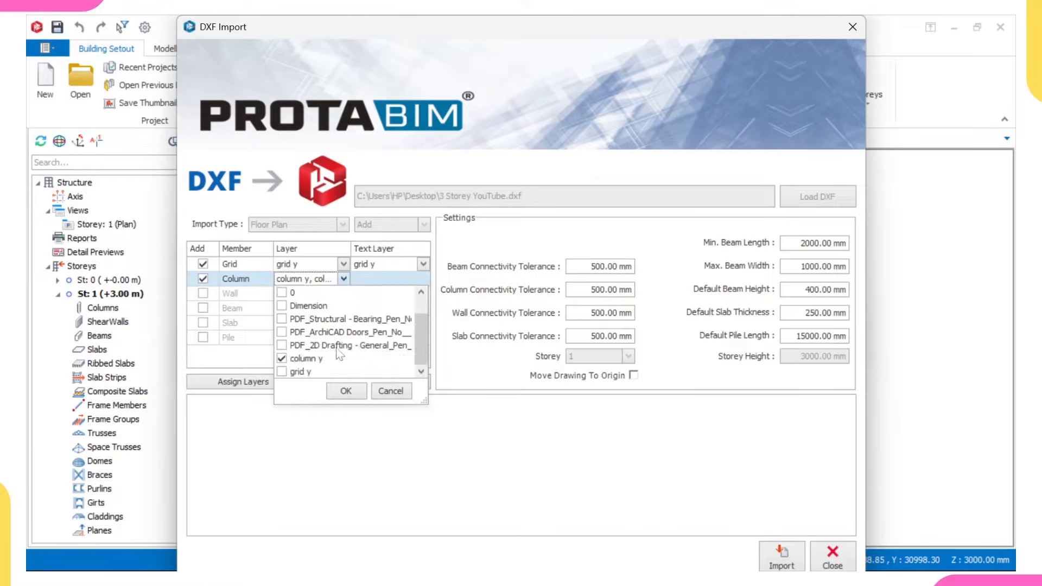
pyautogui.click(331, 360)
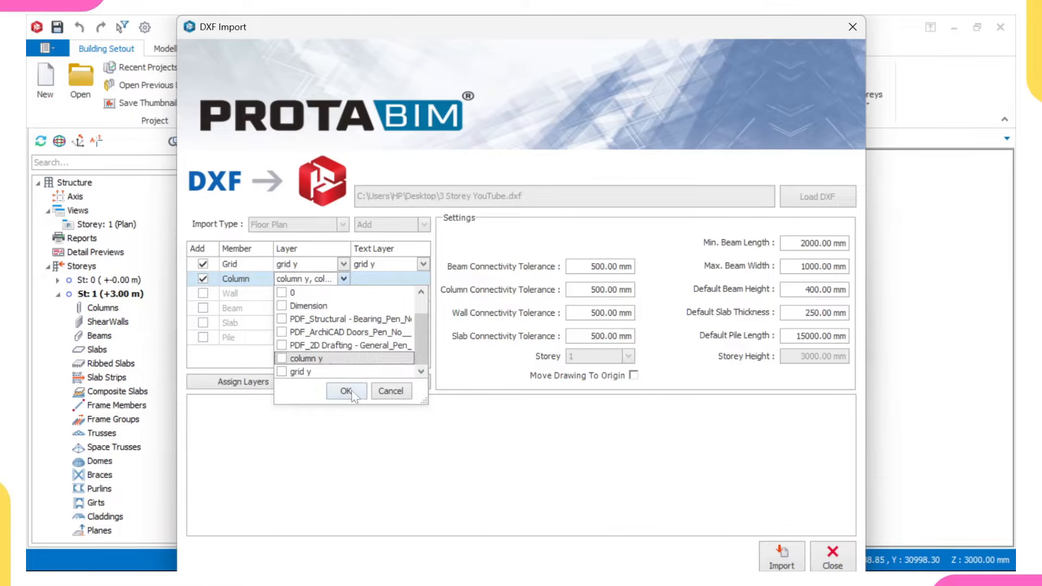
pyautogui.click(327, 357)
pyautogui.scroll(2, 327, 312)
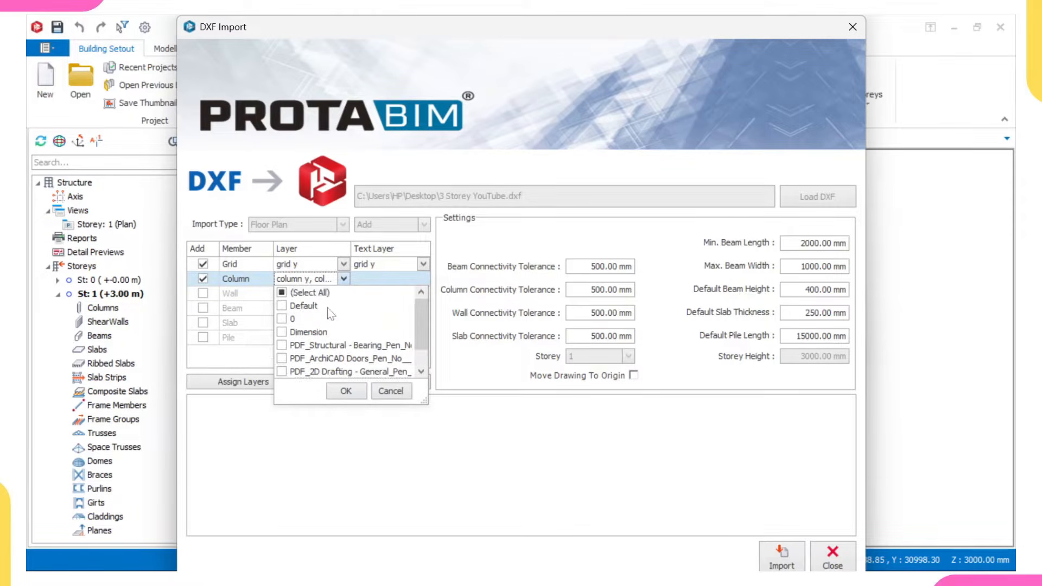
pyautogui.scroll(-2, 327, 312)
pyautogui.scroll(2, 325, 331)
pyautogui.click(337, 390)
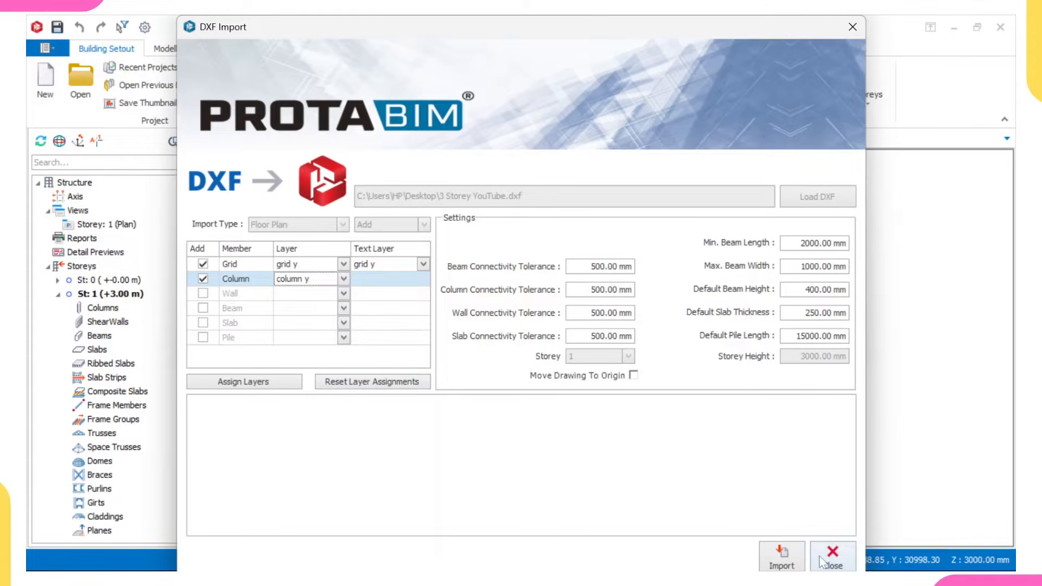
# - Import the grids and columns from the DXF floor plan and accept the reference drawing settings
pyautogui.click(787, 558)
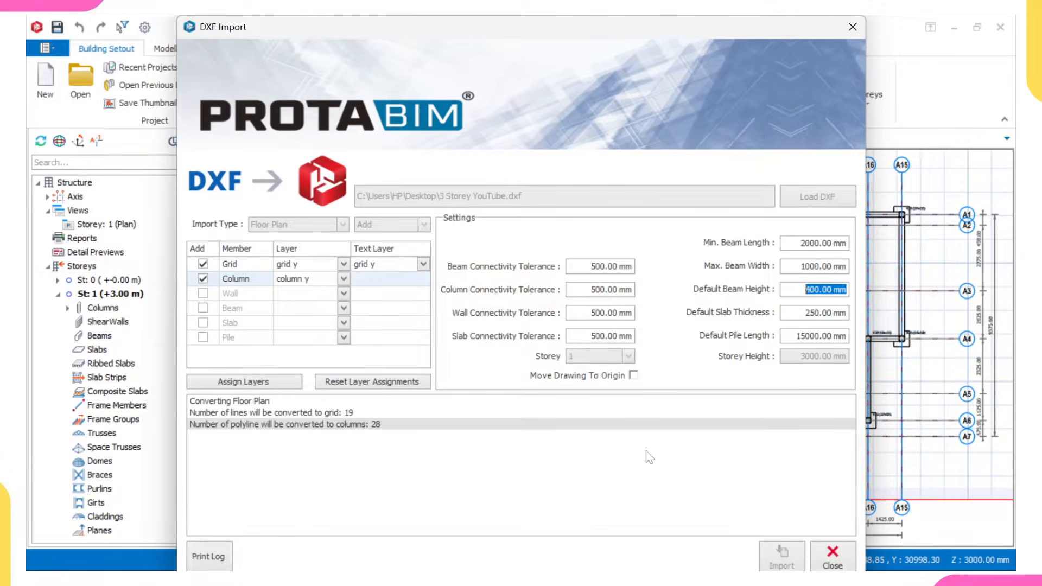
pyautogui.click(826, 563)
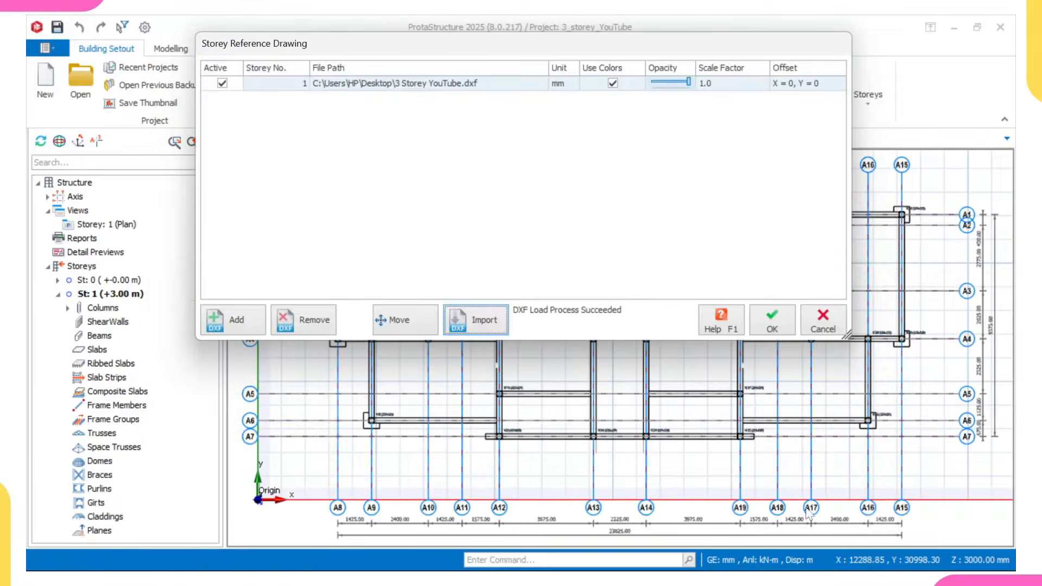
pyautogui.click(772, 320)
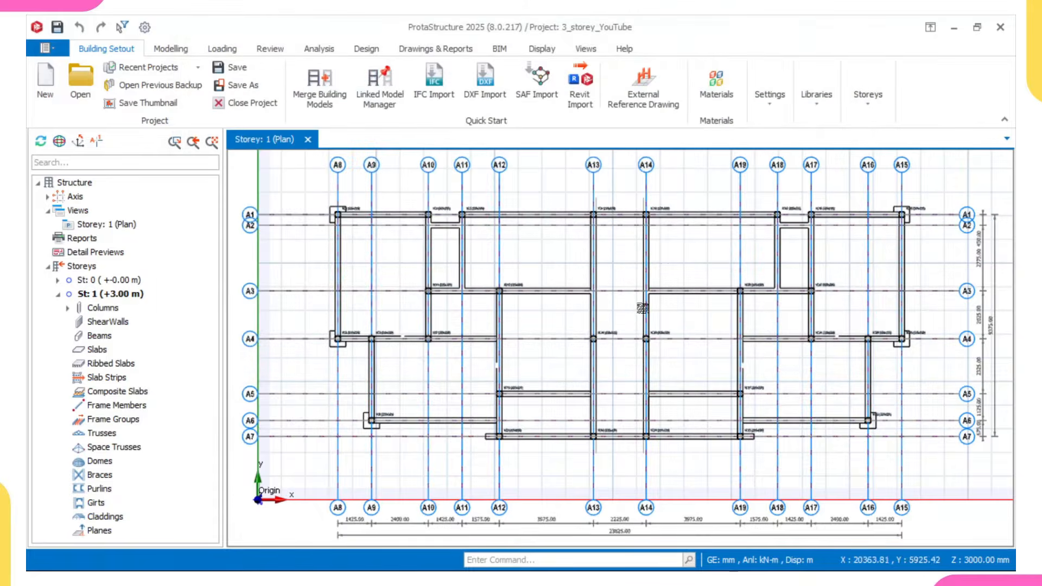
# - Examine the imported columns and the axis labels along the edges of the storey 1 plan
pyautogui.scroll(3, 363, 236)
pyautogui.scroll(3, 313, 289)
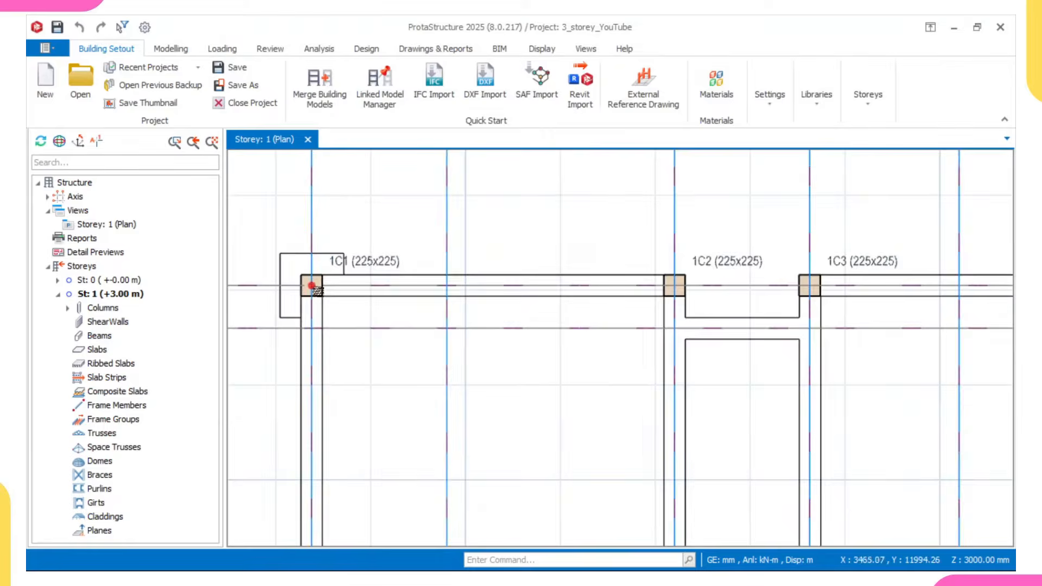
pyautogui.scroll(-1, 320, 282)
pyautogui.scroll(-2, 722, 266)
pyautogui.moveTo(712, 237); pyautogui.dragTo(656, 313, button='middle')
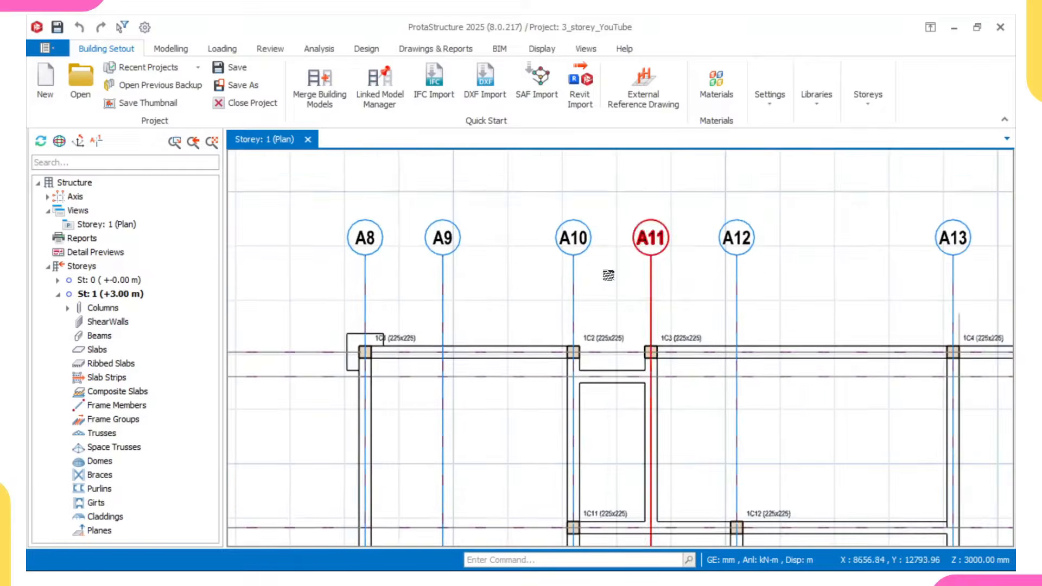
pyautogui.scroll(-4, 400, 240)
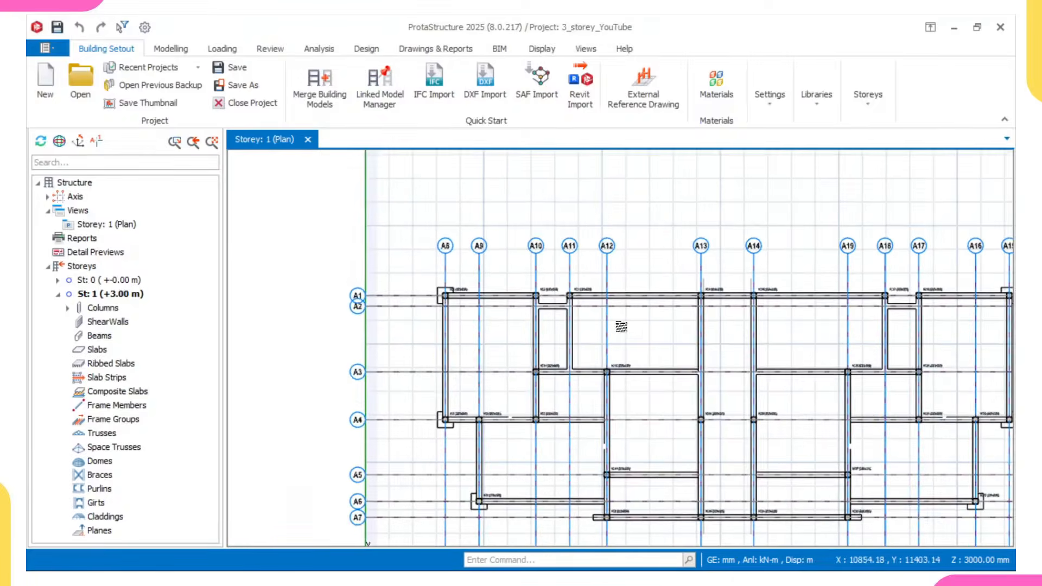
pyautogui.scroll(3, 427, 222)
pyautogui.scroll(2, 427, 222)
pyautogui.moveTo(423, 221); pyautogui.dragTo(353, 214, button='middle')
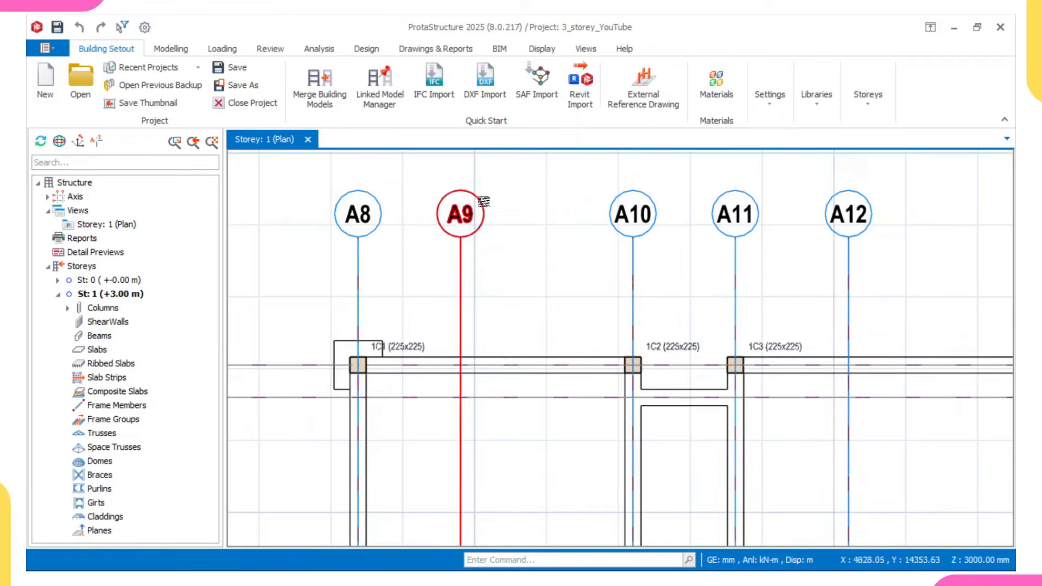
pyautogui.scroll(-2, 760, 216)
pyautogui.scroll(-2, 765, 217)
pyautogui.moveTo(654, 328); pyautogui.dragTo(448, 298, button='middle')
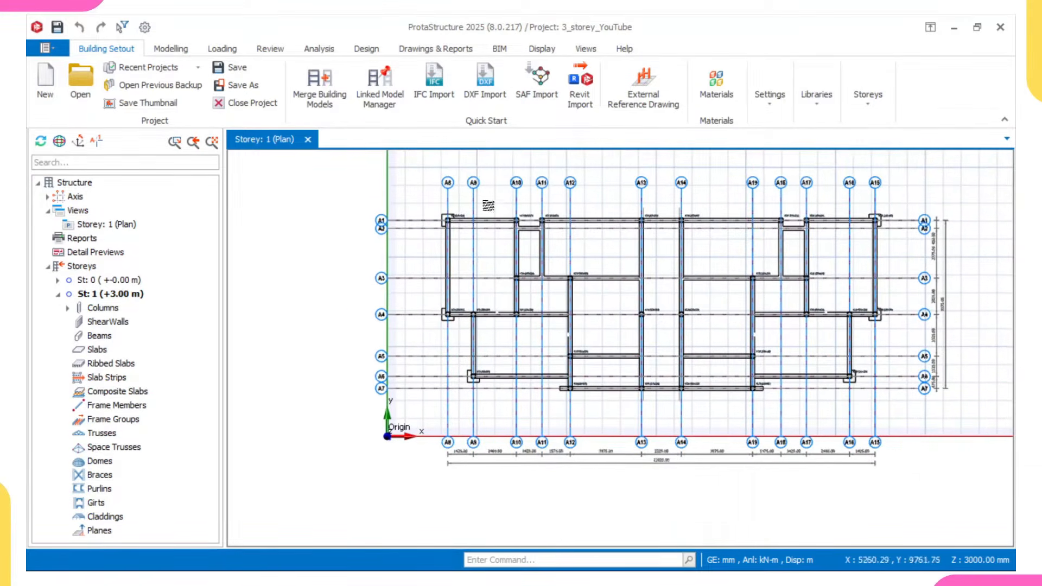
pyautogui.moveTo(494, 187); pyautogui.dragTo(465, 222, button='middle')
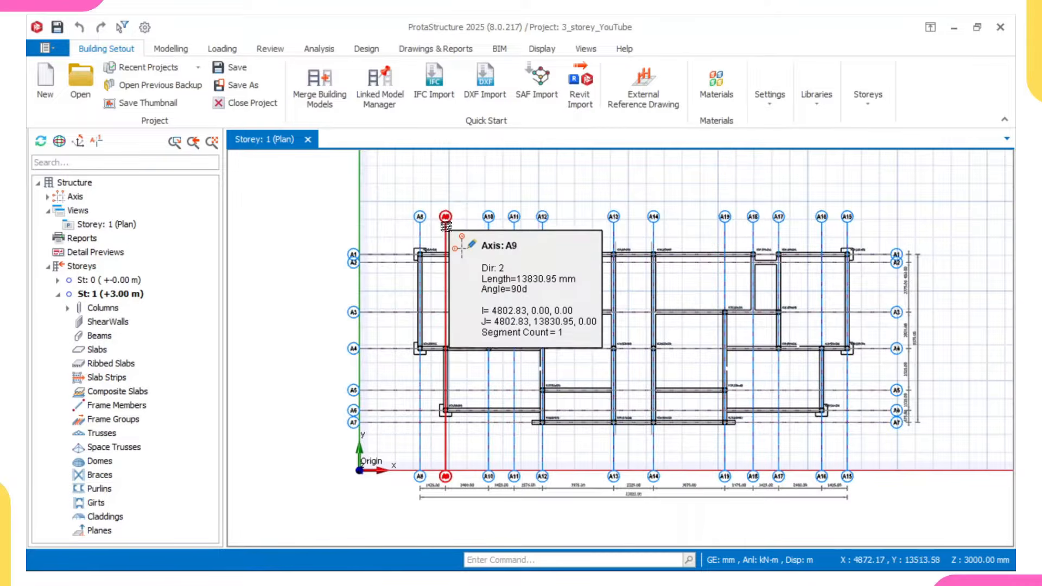
pyautogui.scroll(1, 424, 215)
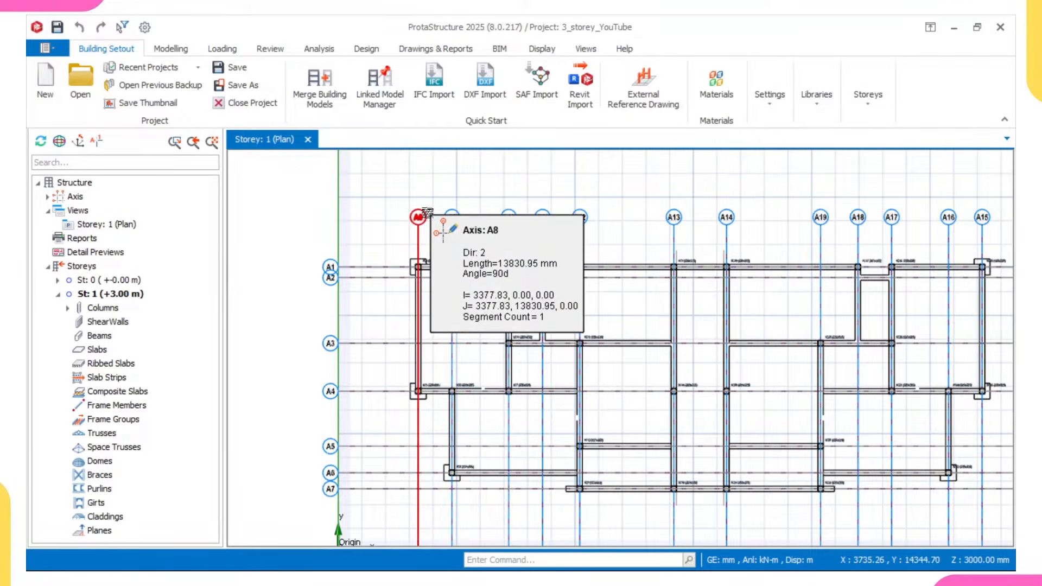
pyautogui.scroll(2, 427, 213)
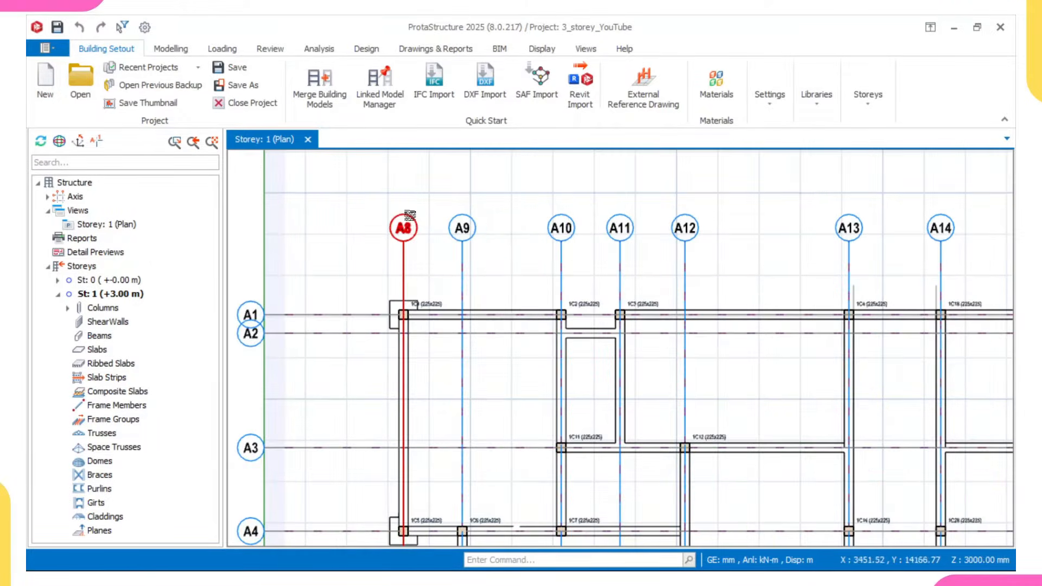
pyautogui.scroll(-1, 410, 215)
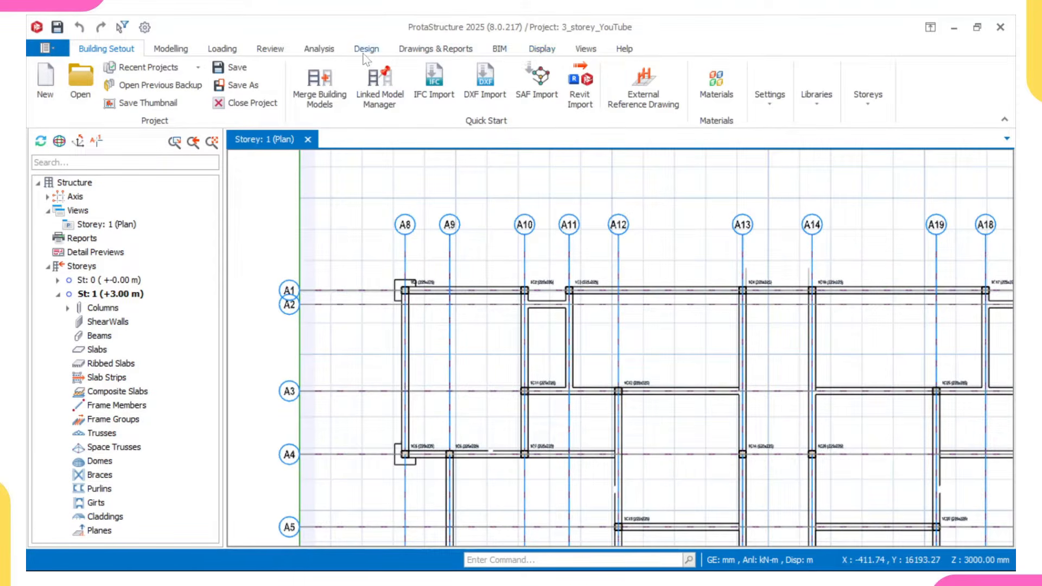
# - Re-label only the axes, using 1,2,3... for the Direction 2 axes and A,B,C... for the Direction 1 axes
pyautogui.click(280, 51)
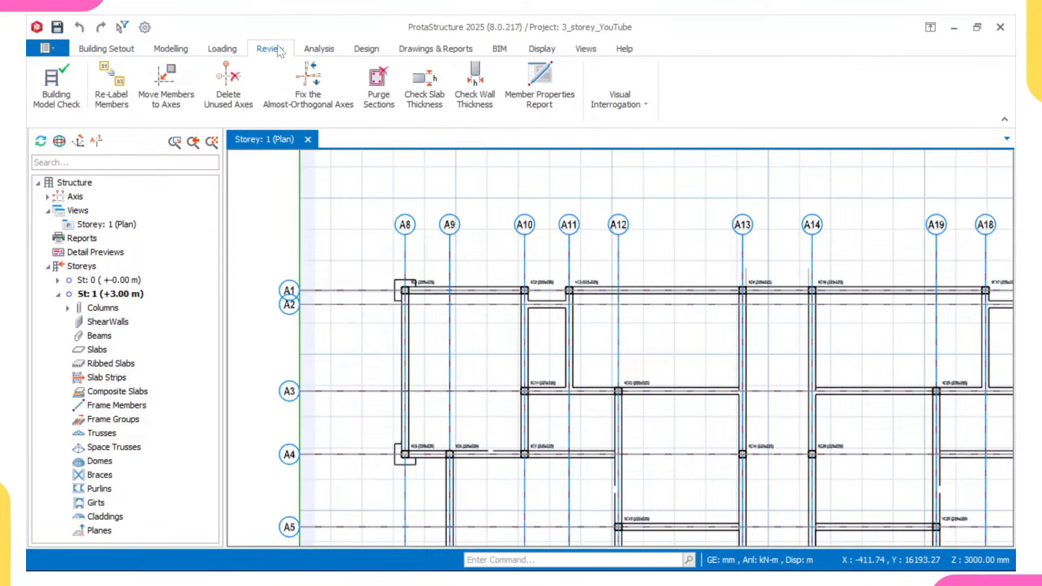
pyautogui.click(110, 99)
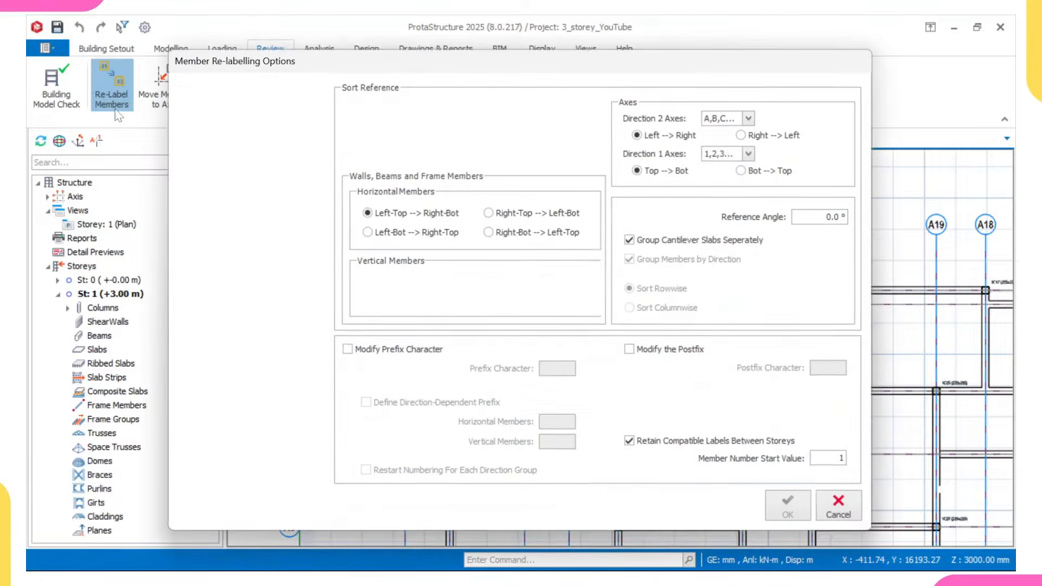
pyautogui.click(208, 108)
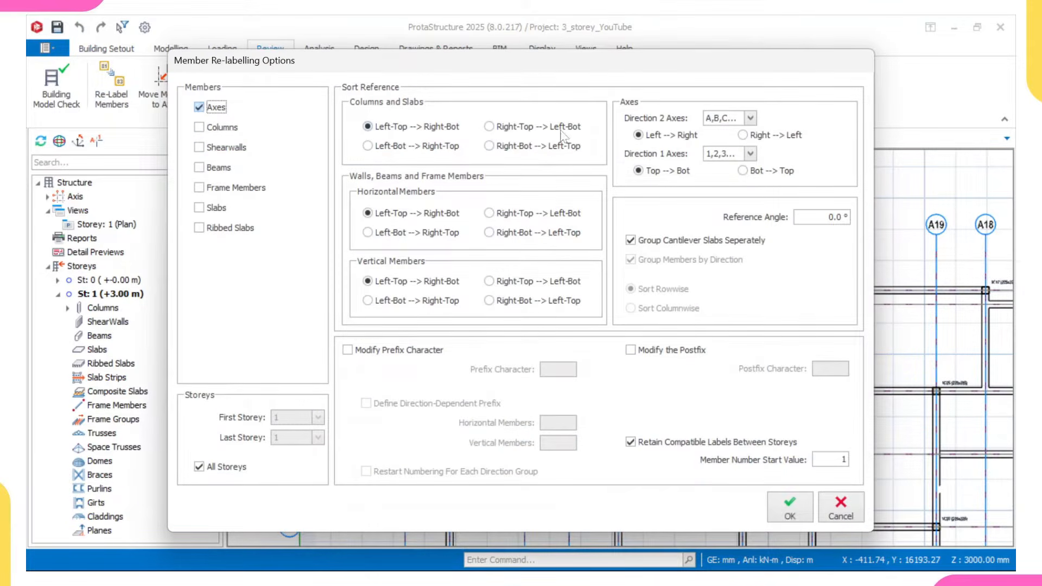
pyautogui.click(752, 156)
pyautogui.click(745, 167)
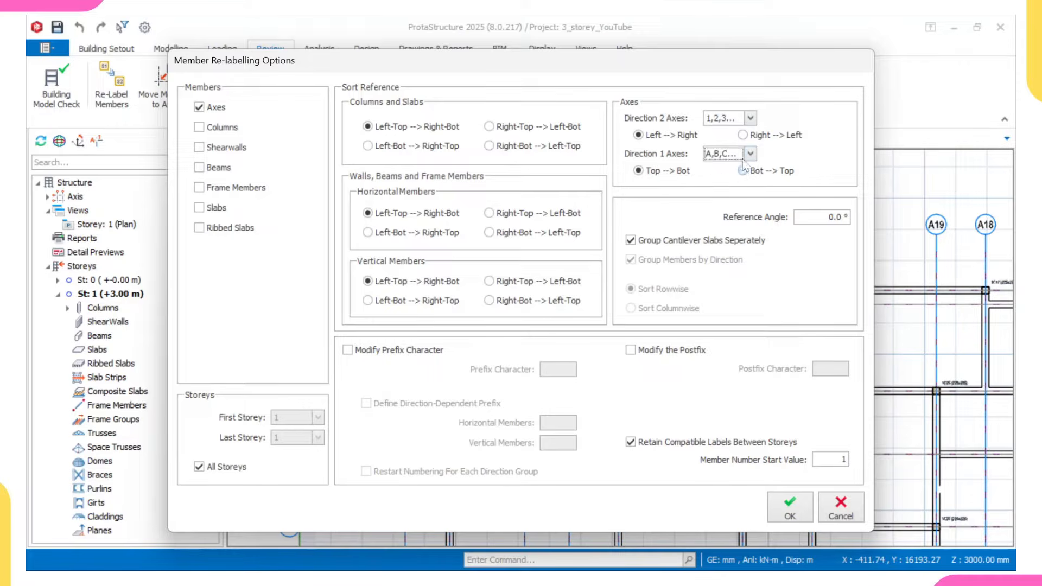
pyautogui.click(780, 513)
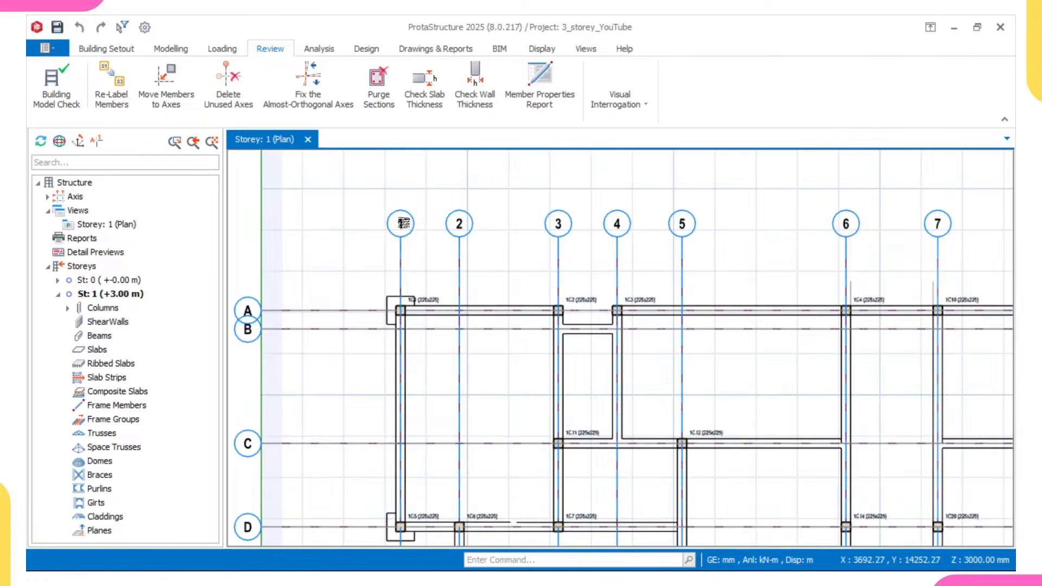
# - Examine the re-labelled axes across the storey 1 plan and the column labels and sizes near axis A
pyautogui.scroll(-3, 699, 231)
pyautogui.moveTo(835, 275); pyautogui.dragTo(632, 311, button='middle')
pyautogui.scroll(3, 633, 311)
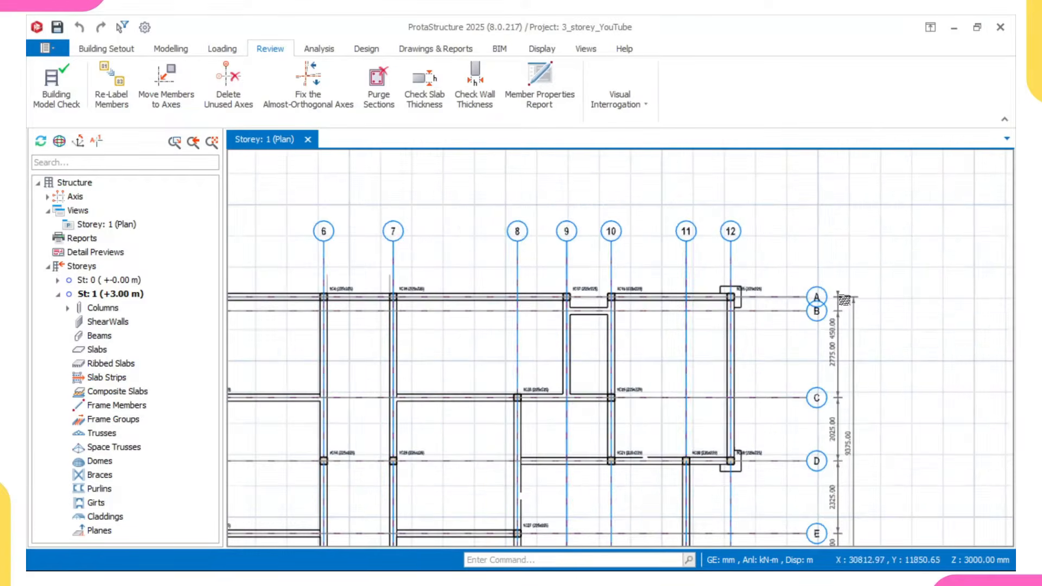
pyautogui.scroll(3, 630, 214)
pyautogui.scroll(-5, 630, 214)
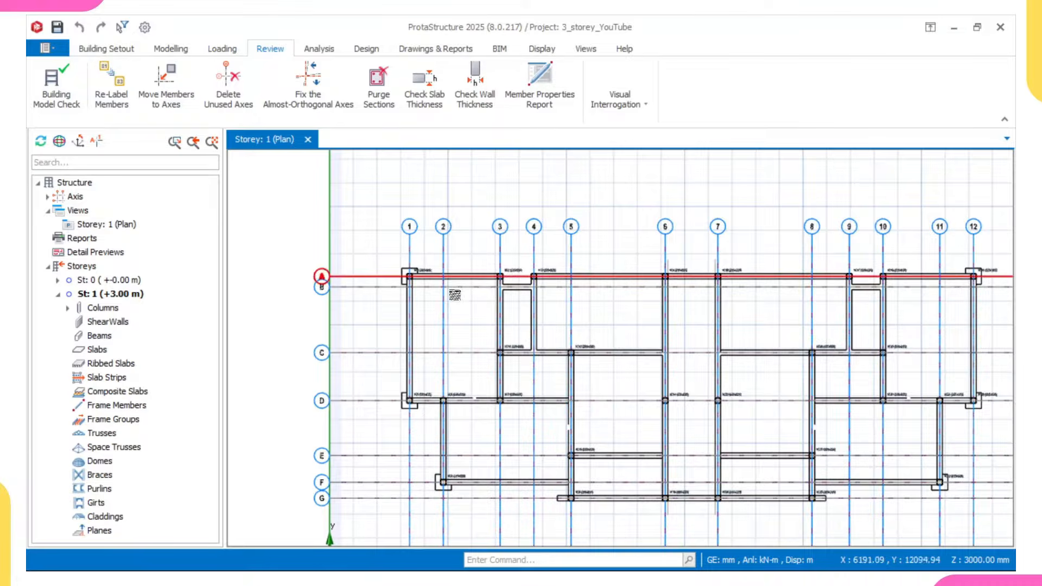
pyautogui.scroll(1, 395, 271)
pyautogui.scroll(2, 400, 255)
pyautogui.scroll(2, 402, 253)
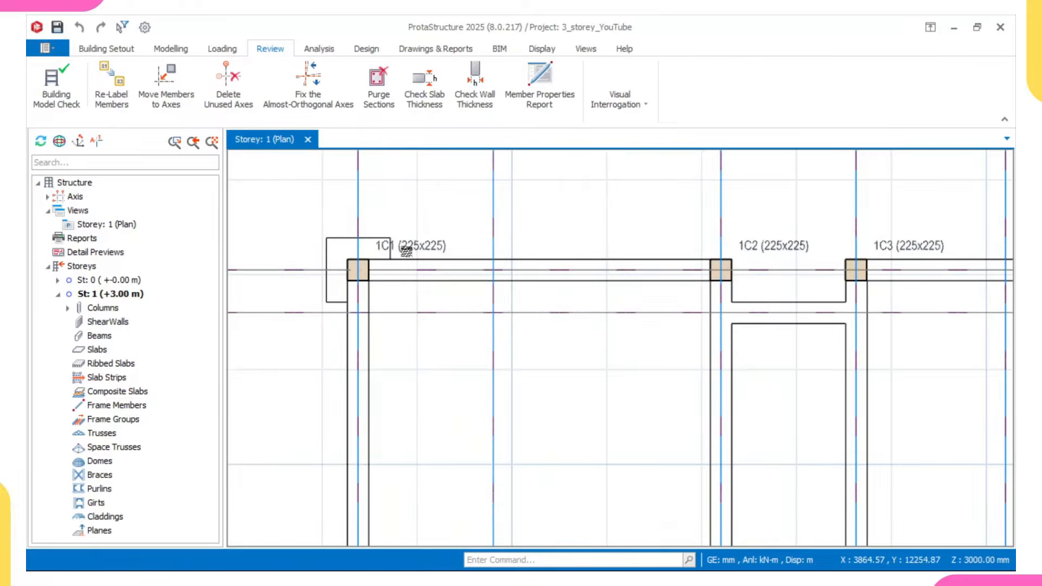
pyautogui.scroll(-3, 405, 249)
pyautogui.moveTo(405, 248); pyautogui.dragTo(358, 216, button='middle')
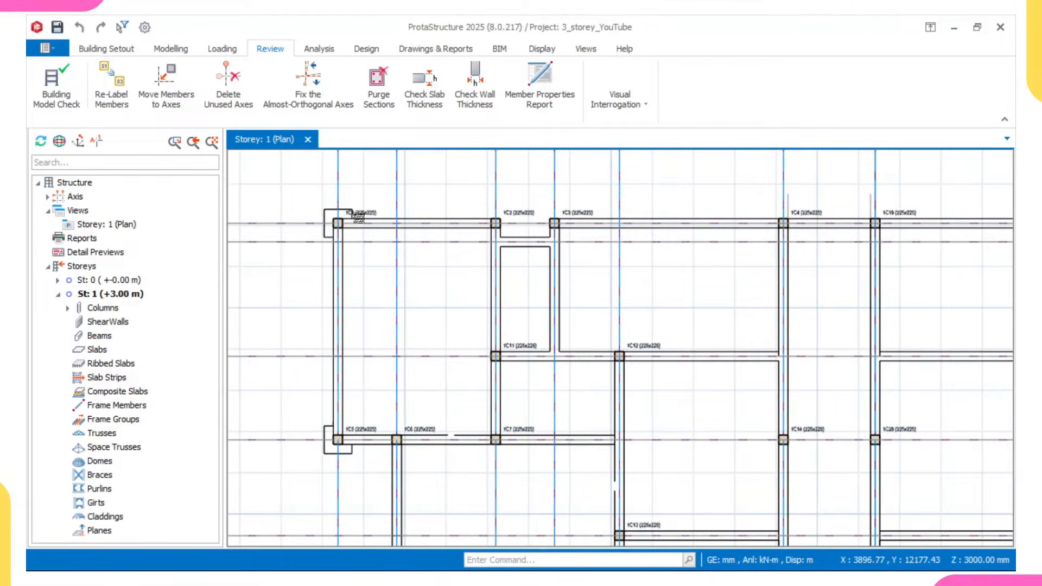
# - Start a normal beam with width b 225 mm and depth h 450 mm, moving its properties dialog clear
pyautogui.click(188, 50)
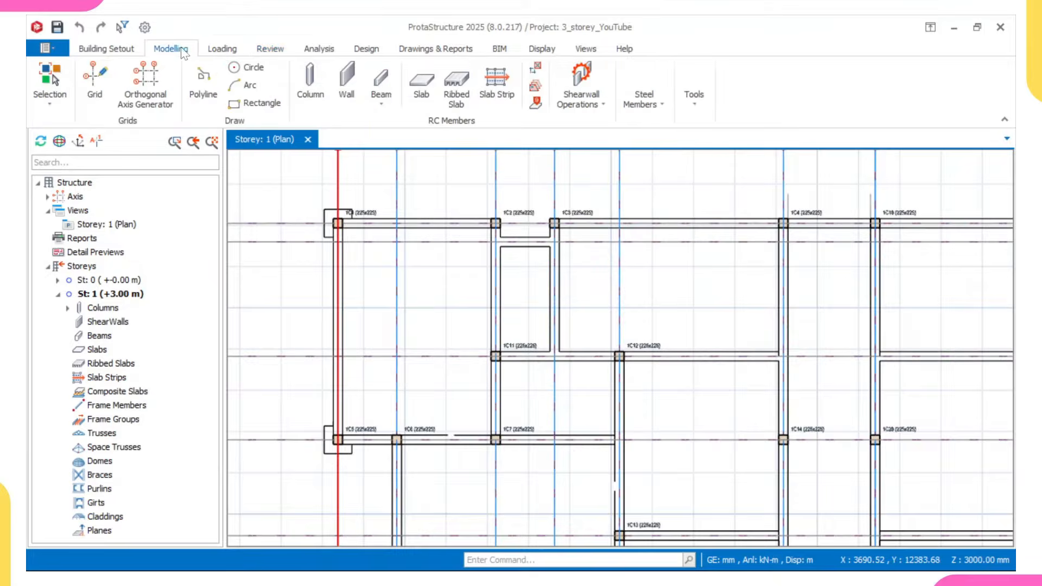
pyautogui.click(380, 82)
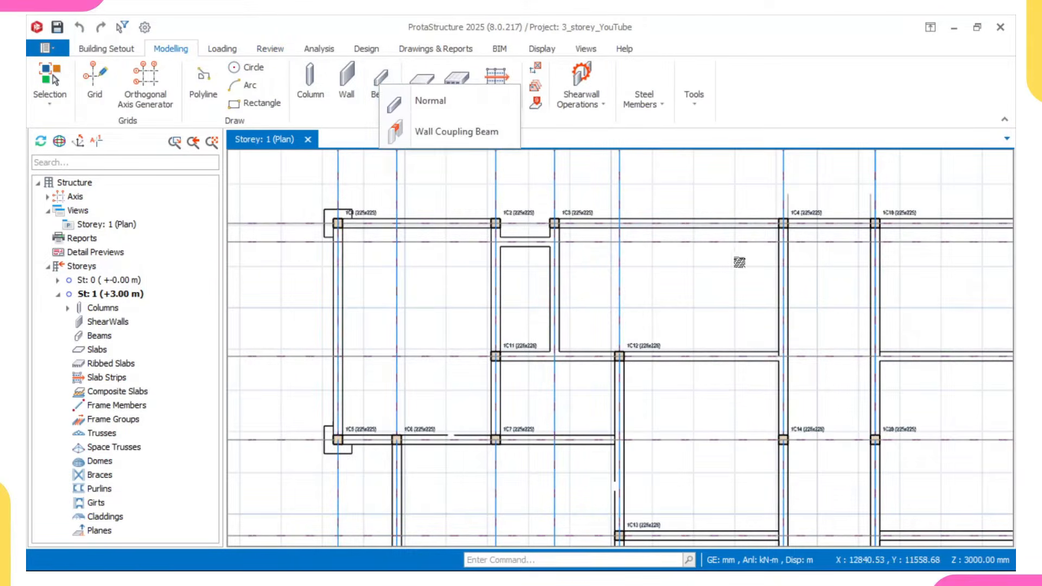
pyautogui.click(431, 101)
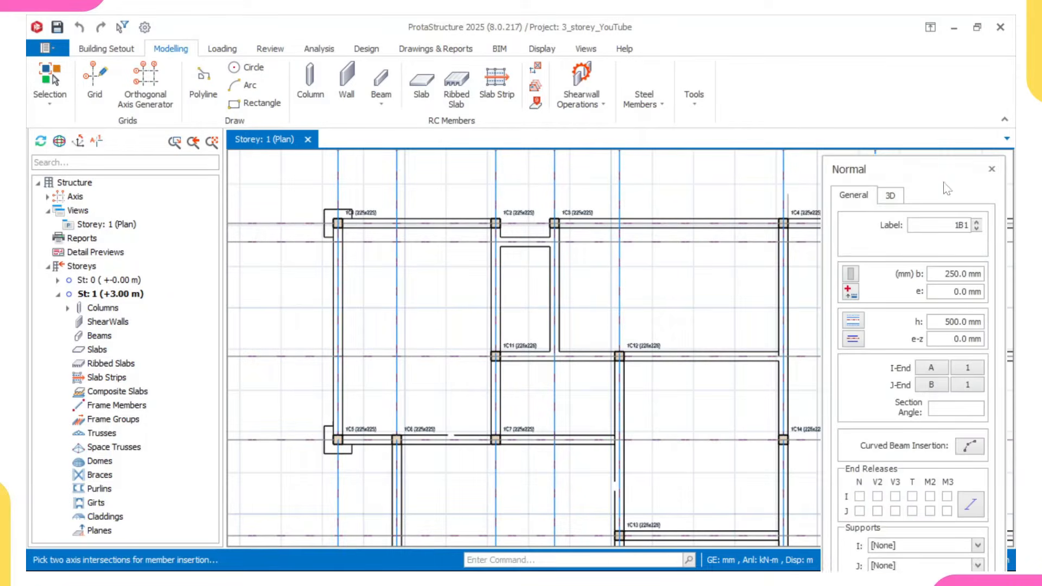
pyautogui.moveTo(947, 189); pyautogui.dragTo(933, 123)
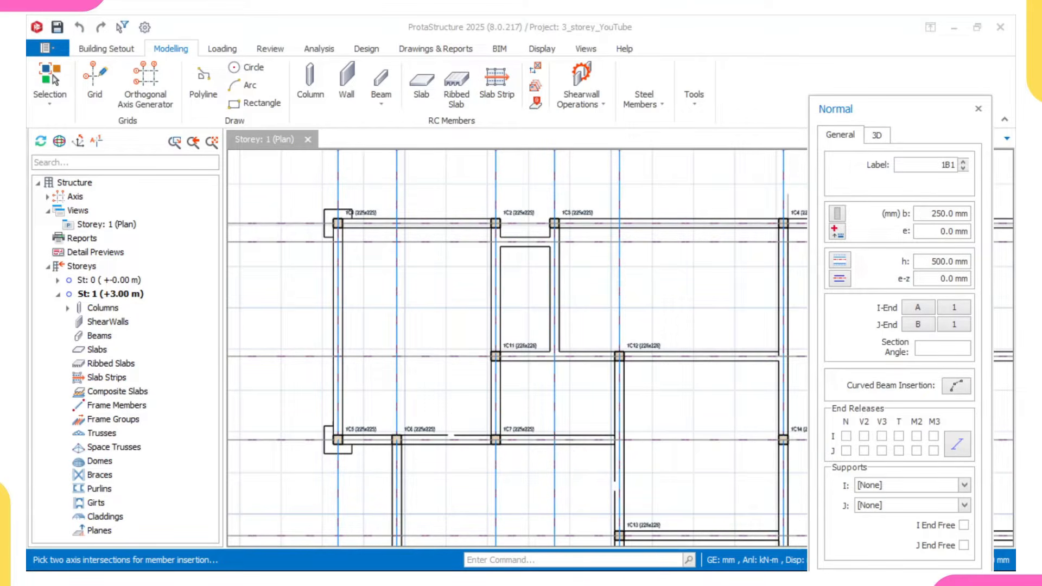
pyautogui.click(948, 213)
pyautogui.write('22')
pyautogui.write('45')
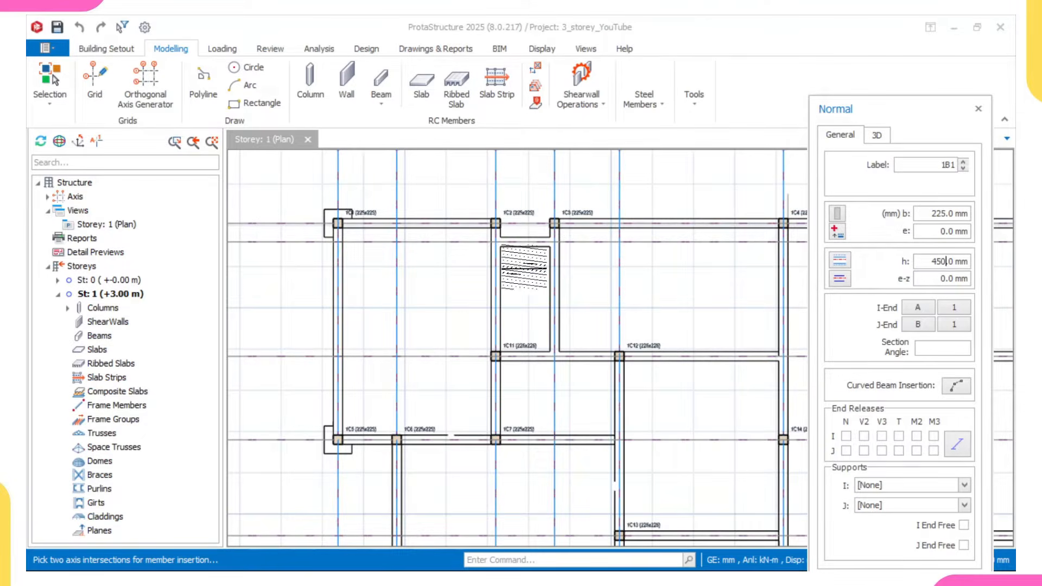
# - Insert beams along axis A from axis 1 to 3, and along axis 3 from axis A to D
pyautogui.scroll(2, 325, 220)
pyautogui.click(319, 216)
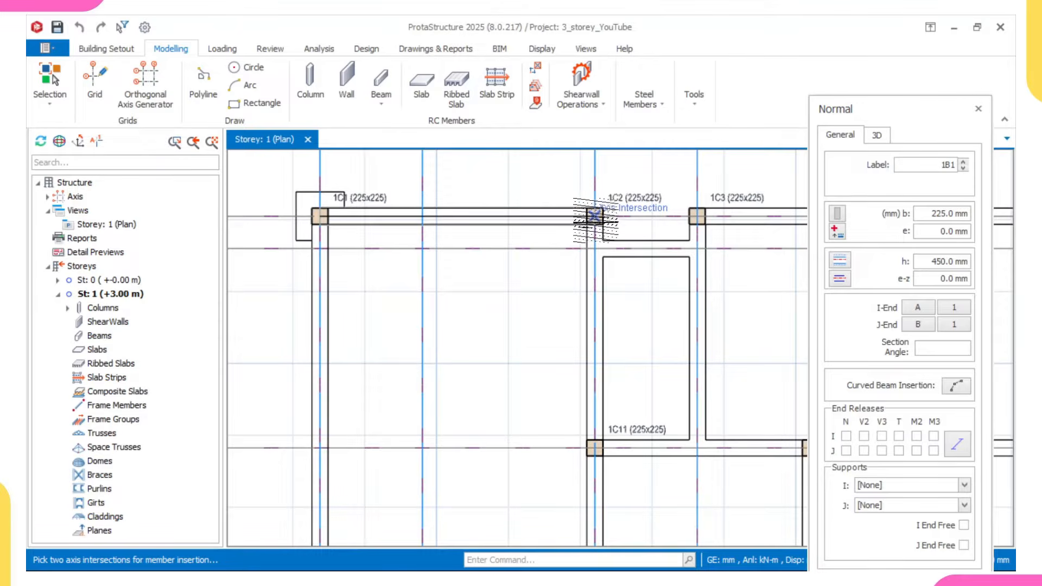
pyautogui.click(595, 216)
pyautogui.scroll(-3, 591, 240)
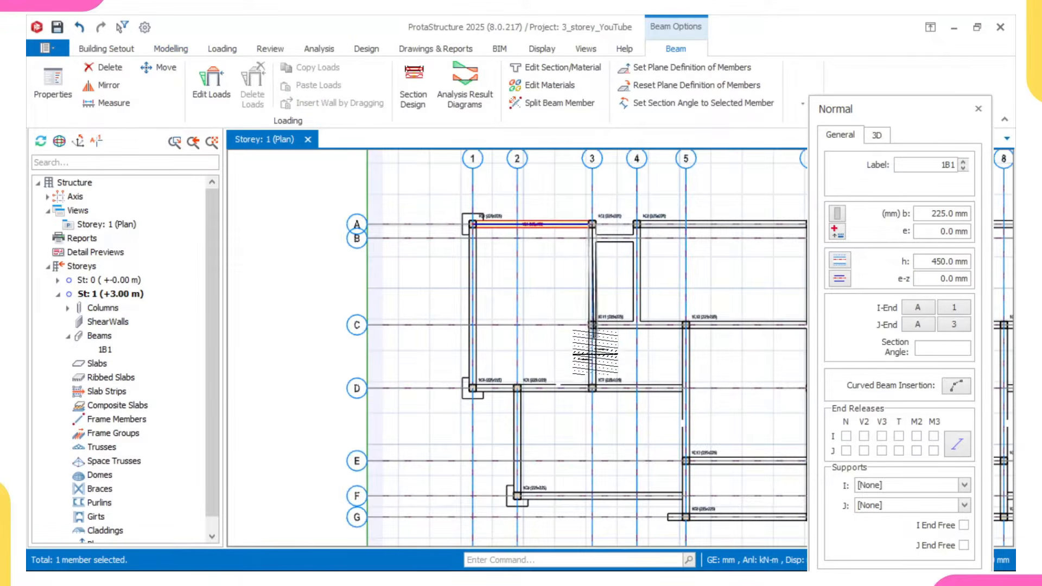
pyautogui.click(593, 387)
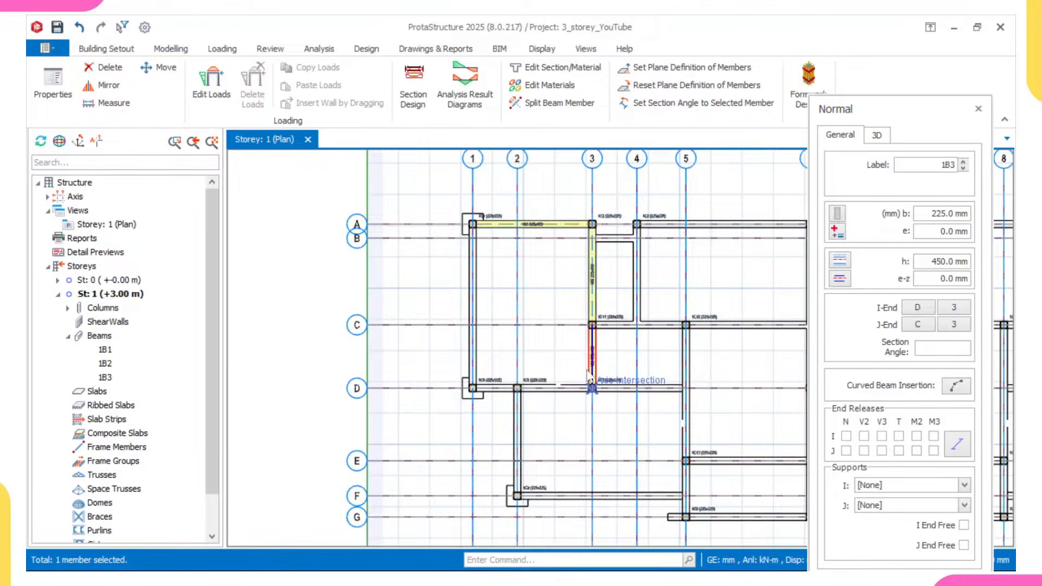
# - Insert beams along axis D from axis 3 to 1, and along axis 1 from axis D to A
pyautogui.scroll(2, 471, 388)
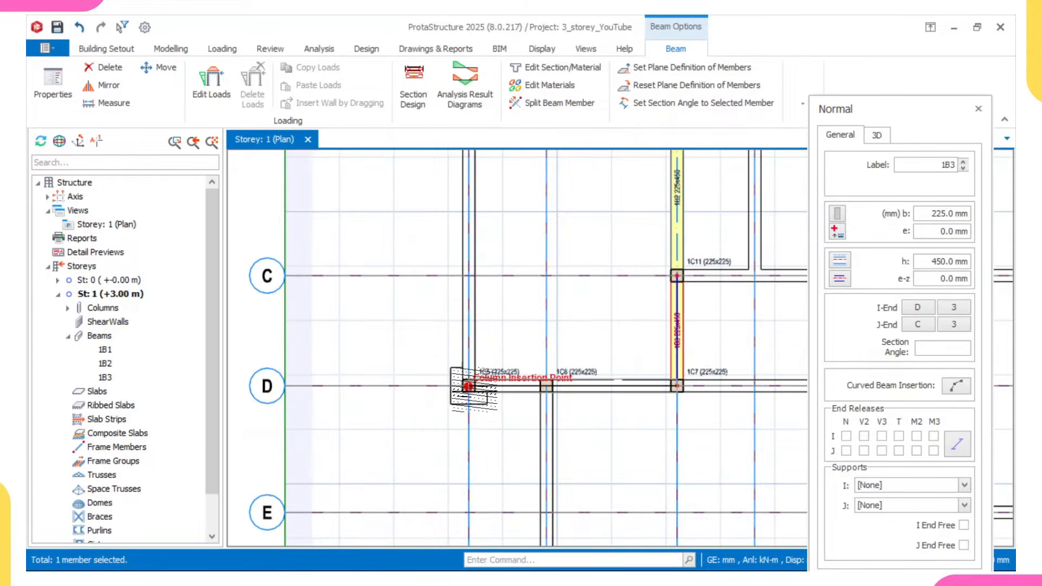
pyautogui.click(465, 383)
pyautogui.scroll(2, 473, 260)
pyautogui.scroll(-5, 475, 254)
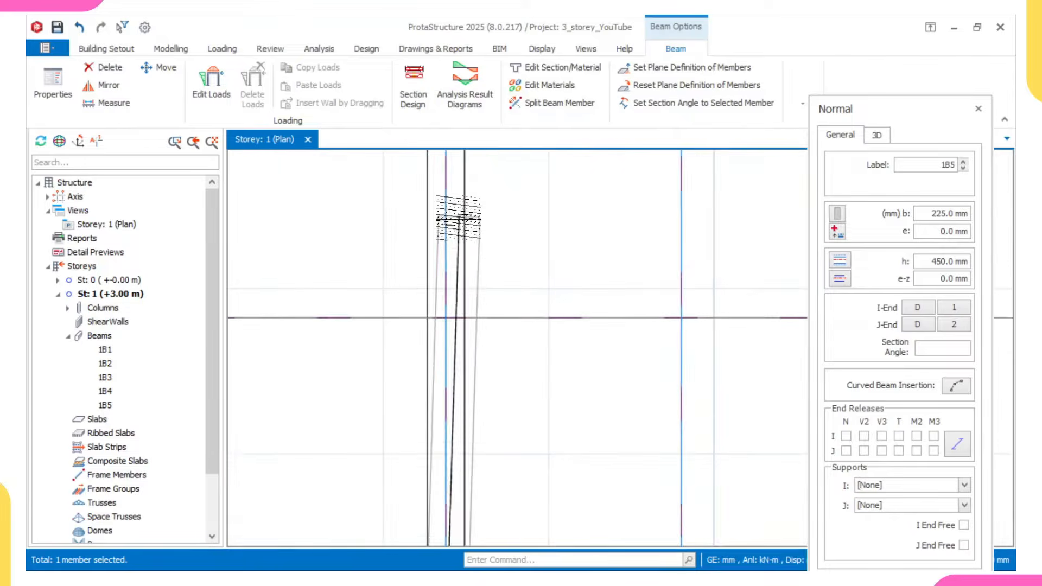
pyautogui.scroll(3, 462, 293)
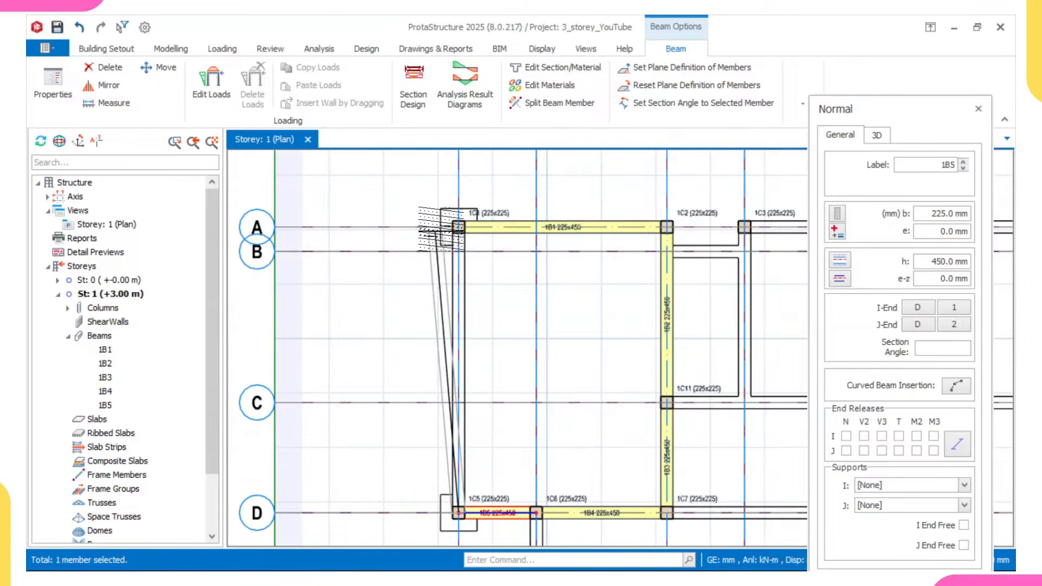
pyautogui.click(456, 223)
pyautogui.scroll(-1, 476, 314)
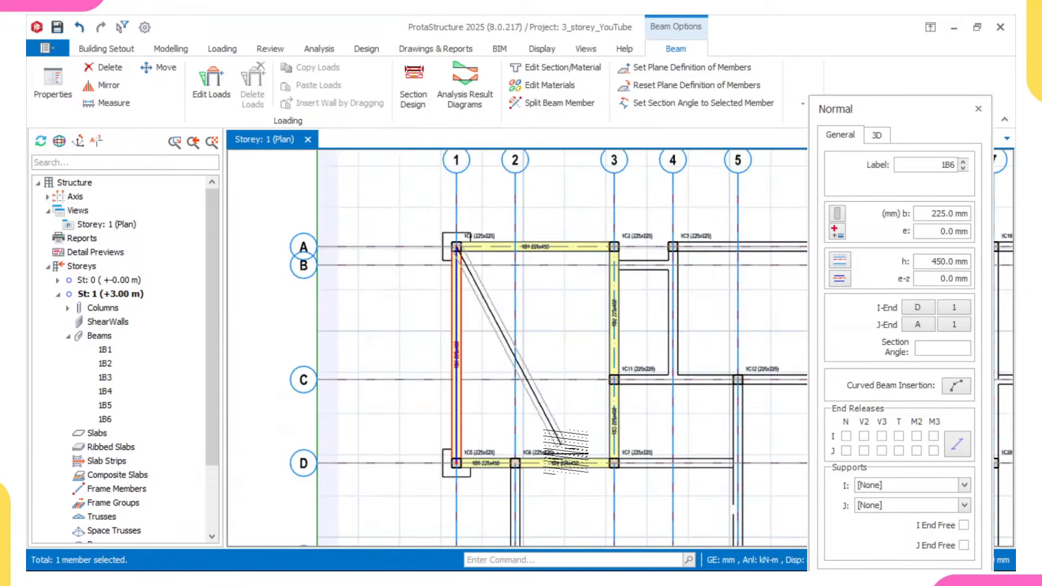
# - Insert beams along axis A from axis 4 to 9 and from axis 10 to 12
pyautogui.scroll(-3, 564, 451)
pyautogui.scroll(5, 488, 304)
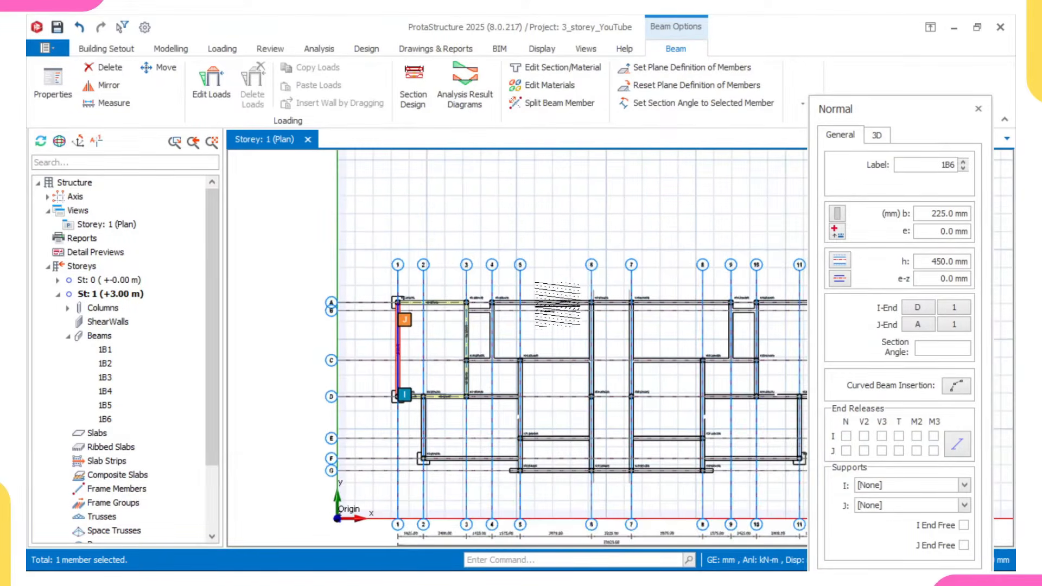
pyautogui.click(488, 305)
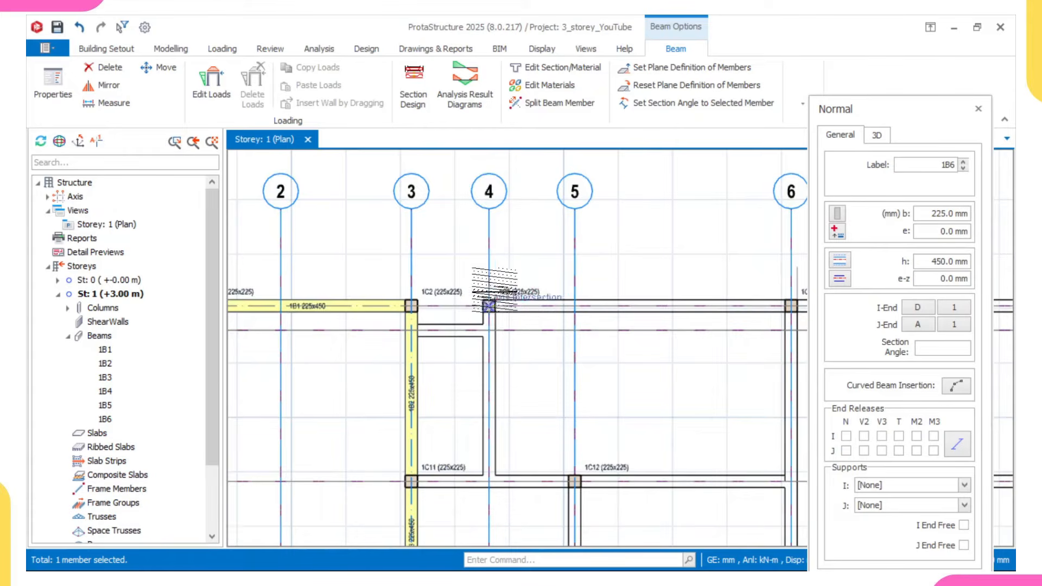
pyautogui.scroll(-5, 488, 305)
pyautogui.scroll(3, 641, 328)
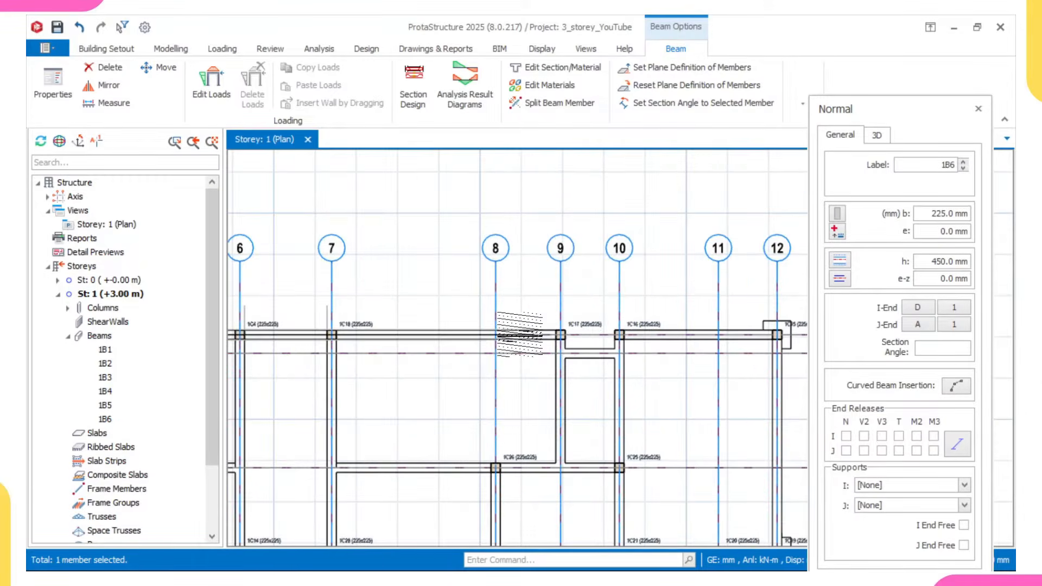
pyautogui.click(560, 335)
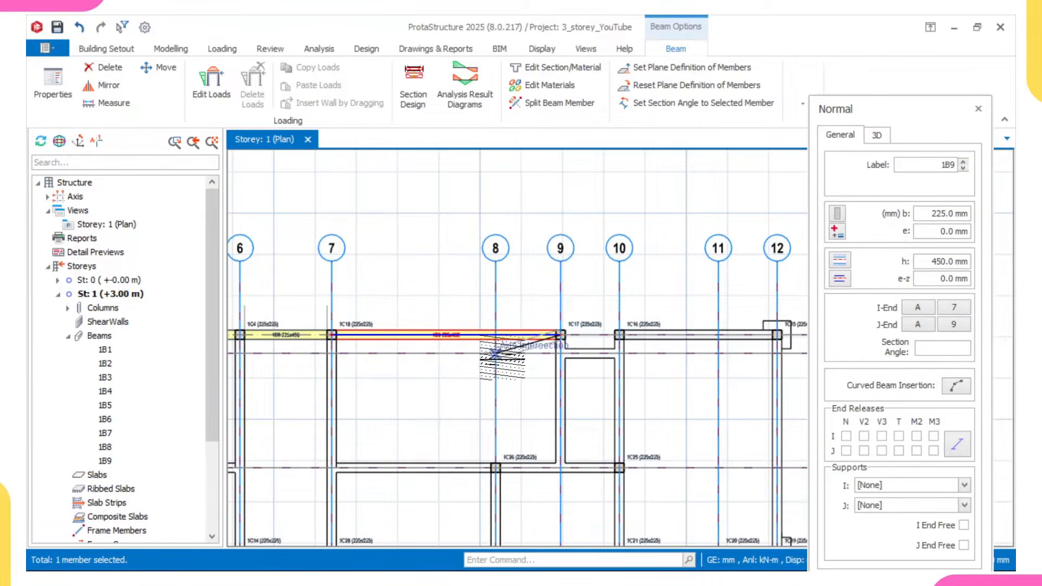
pyautogui.click(618, 335)
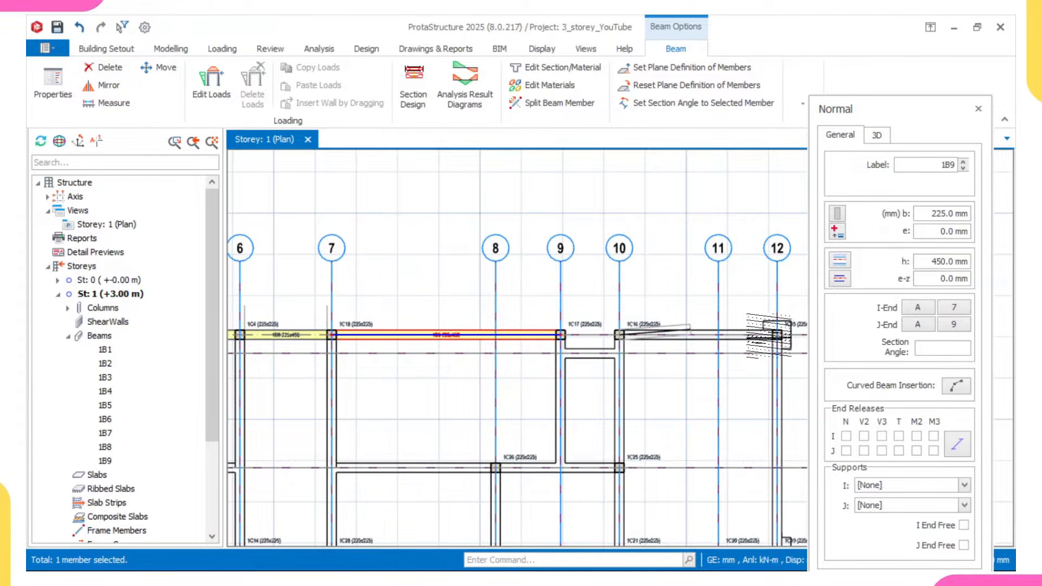
pyautogui.click(777, 335)
# - Insert beams along axis 12 from axis A to D, and along axis D from axis 12 to 10
pyautogui.scroll(-1, 672, 280)
pyautogui.moveTo(672, 280); pyautogui.dragTo(624, 170, button='middle')
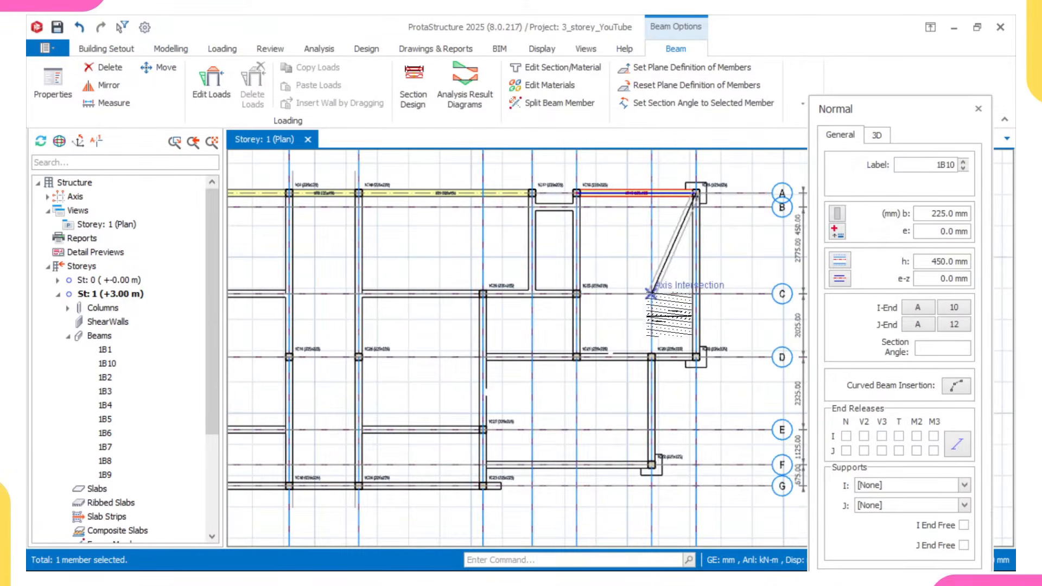
pyautogui.click(695, 357)
pyautogui.scroll(2, 561, 358)
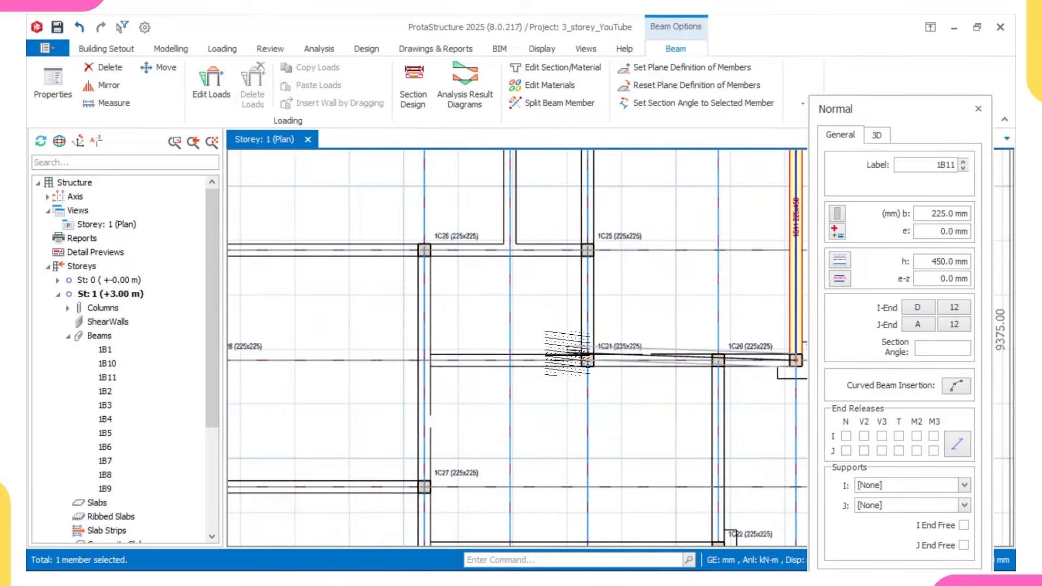
pyautogui.click(559, 362)
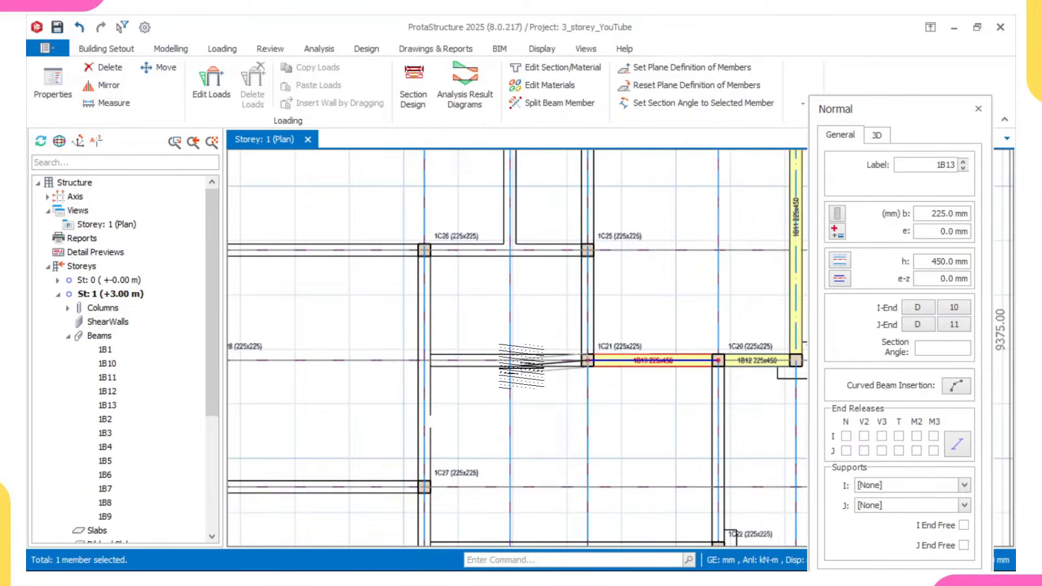
# - Insert a beam along axis D from axis 10 to axis 8
pyautogui.moveTo(522, 367); pyautogui.dragTo(517, 345, button='middle')
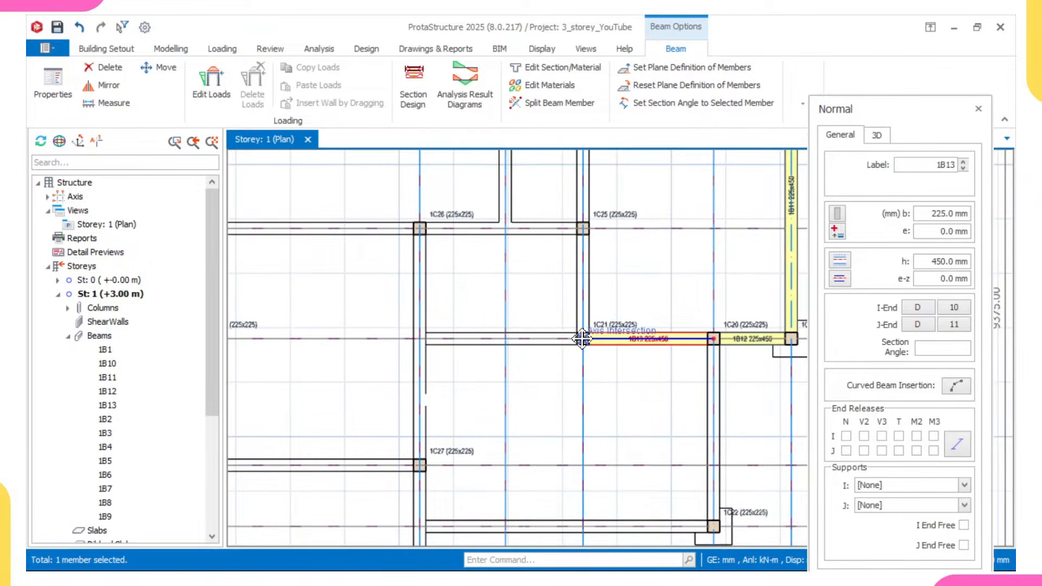
pyautogui.moveTo(581, 340); pyautogui.dragTo(591, 347, button='middle')
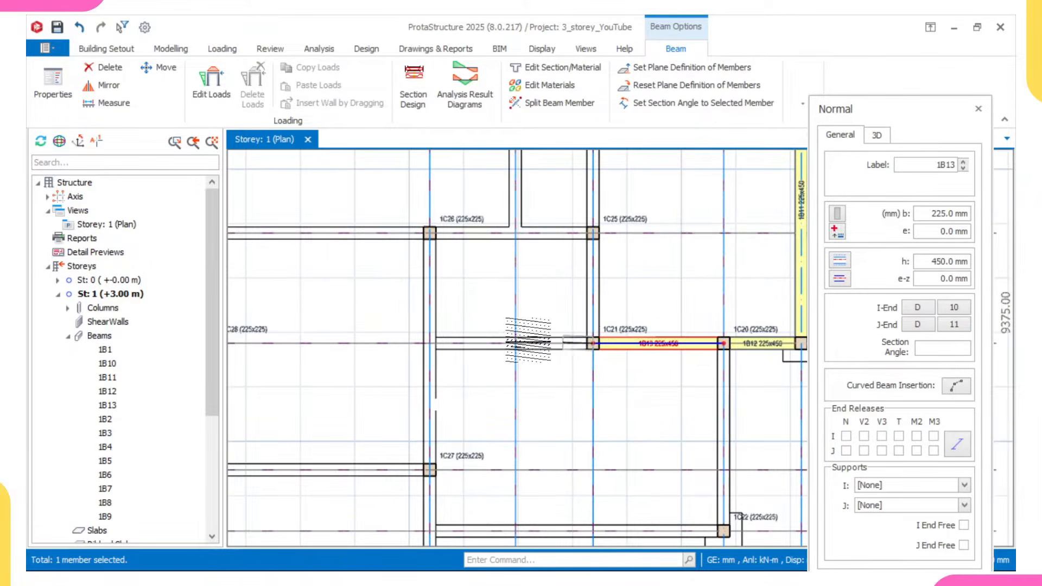
pyautogui.click(429, 343)
pyautogui.scroll(2, 430, 342)
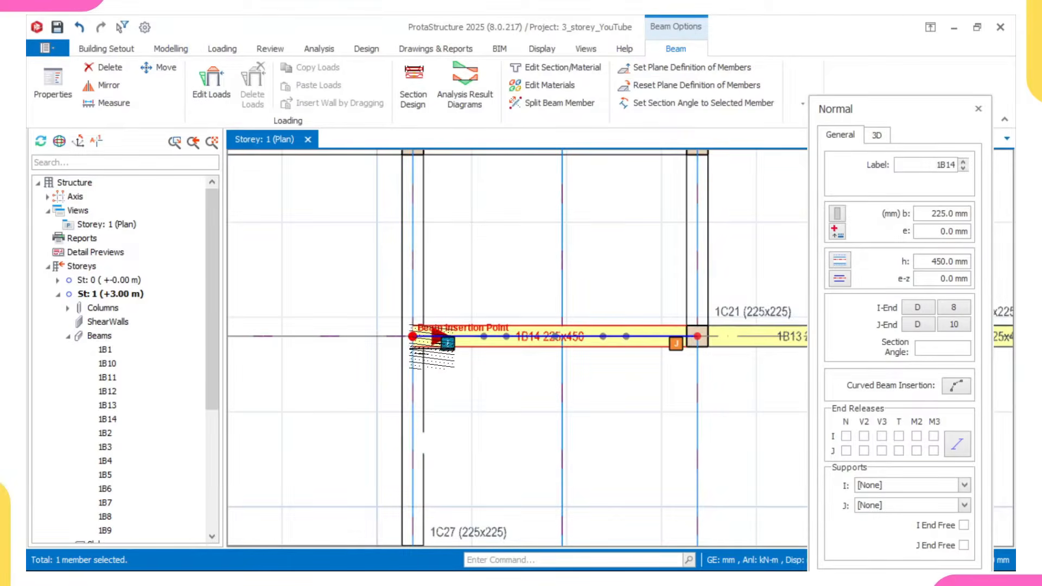
pyautogui.scroll(1, 434, 338)
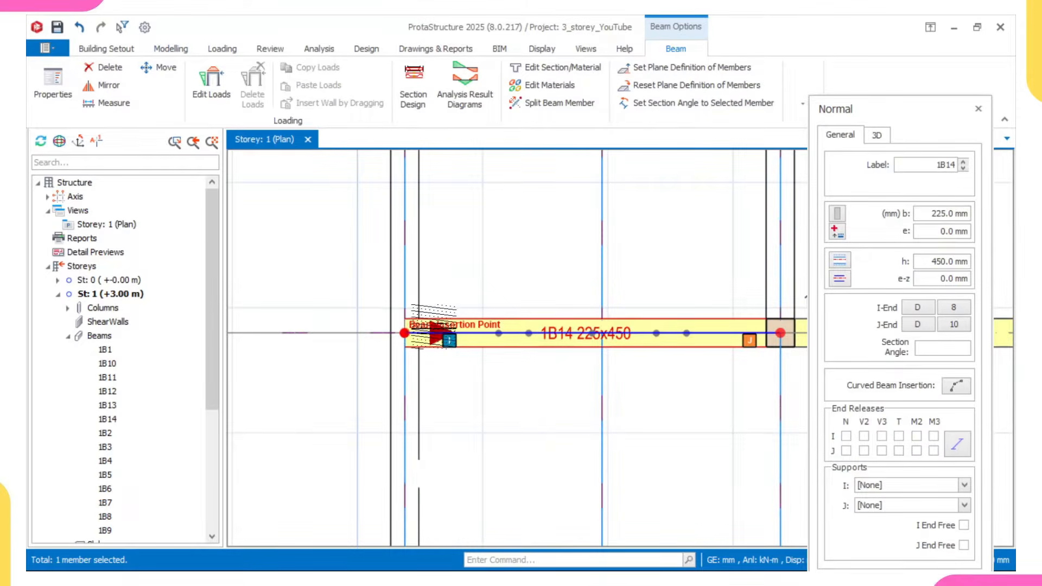
pyautogui.scroll(-2, 434, 333)
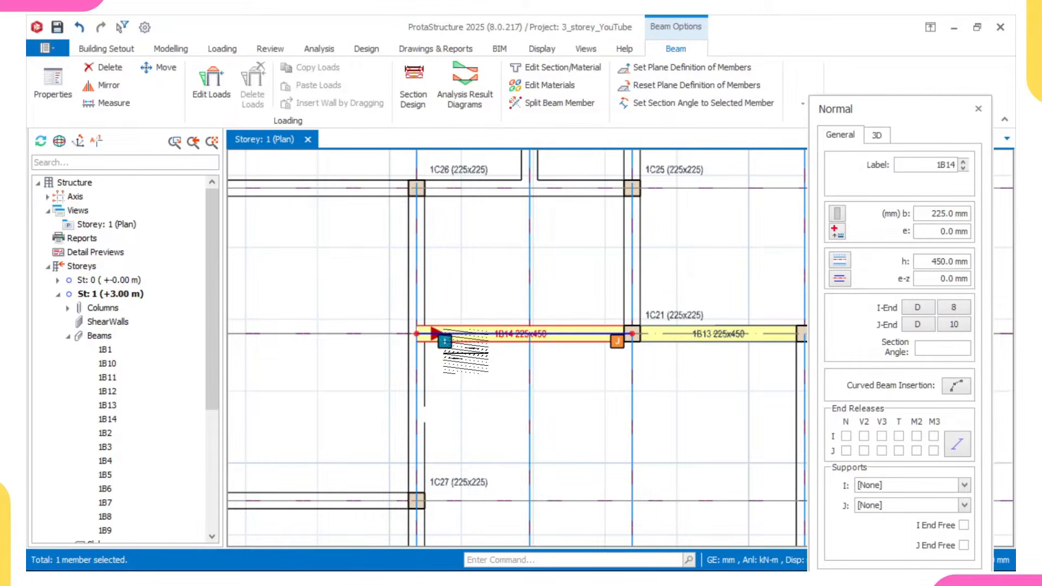
pyautogui.scroll(-1, 439, 332)
pyautogui.moveTo(453, 334); pyautogui.dragTo(443, 346, button='middle')
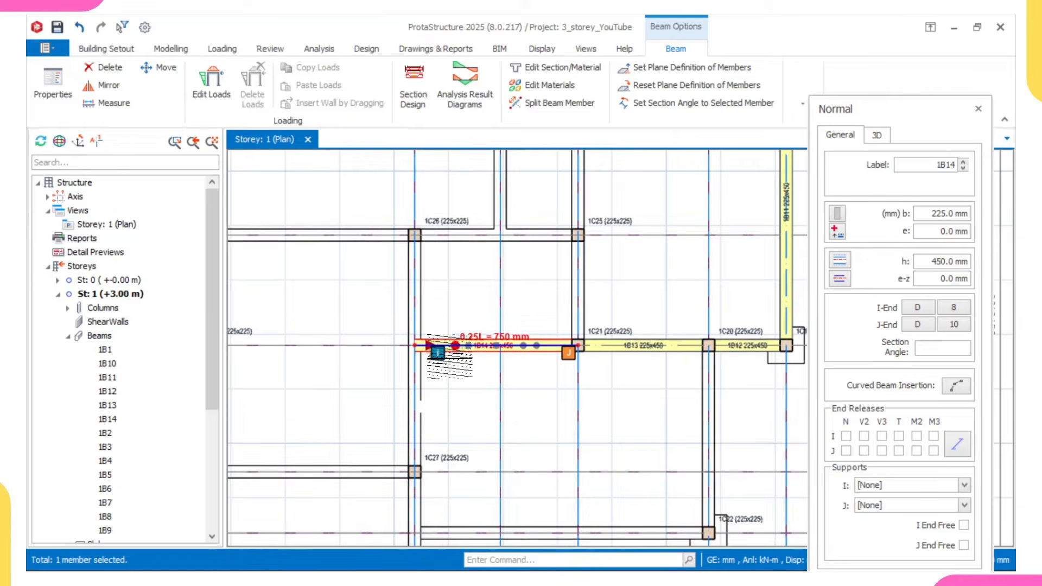
# - Delete the beam on axis D between axes 8 and 10
pyautogui.scroll(3, 448, 351)
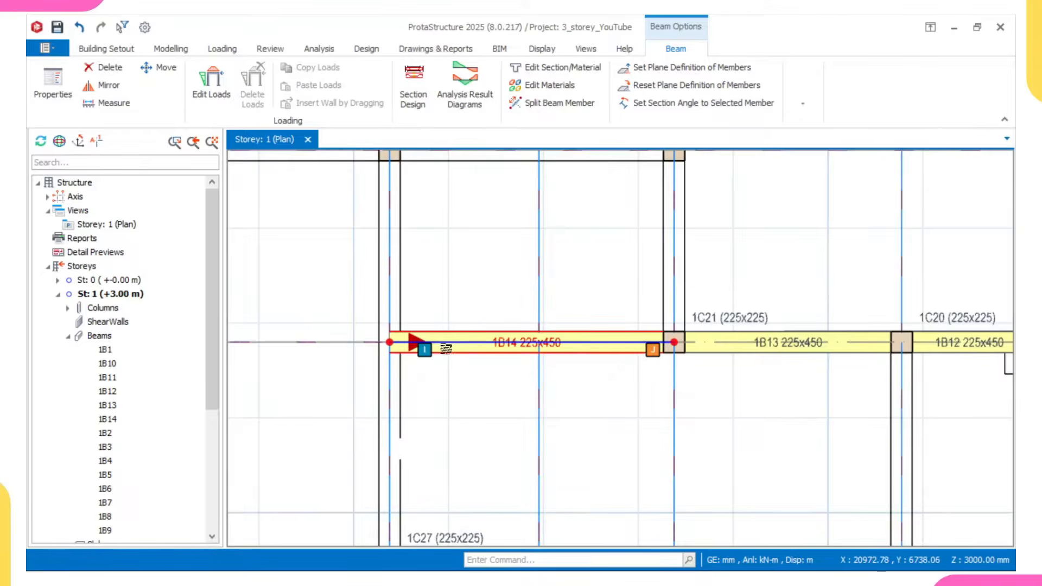
pyautogui.click(443, 349)
pyautogui.rightClick(443, 349)
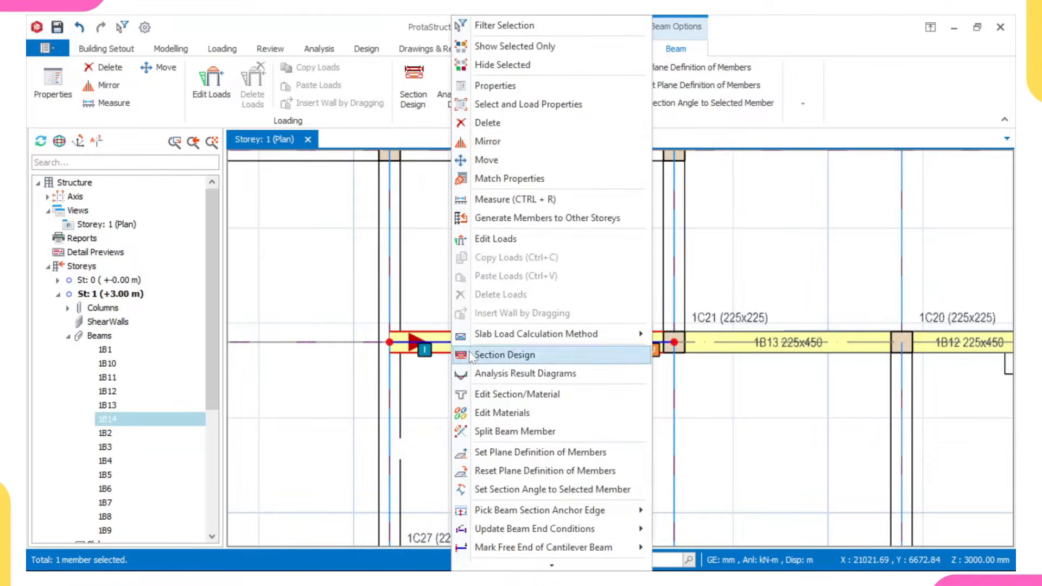
pyautogui.click(501, 120)
pyautogui.scroll(-5, 500, 280)
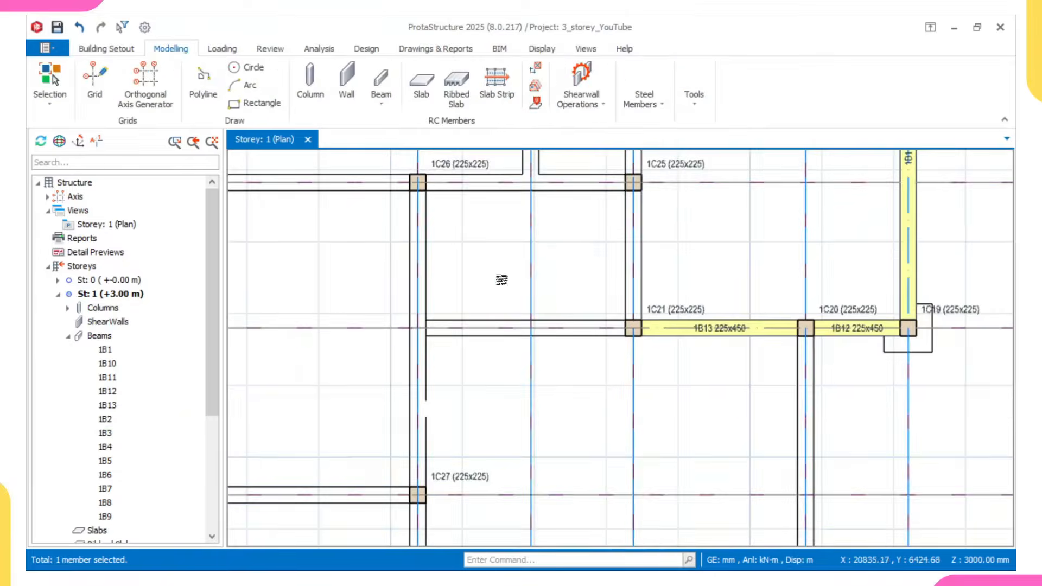
# - Insert beams along axis 8 from axis C to E, and along axis D from axis 10 to 8
pyautogui.click(650, 316)
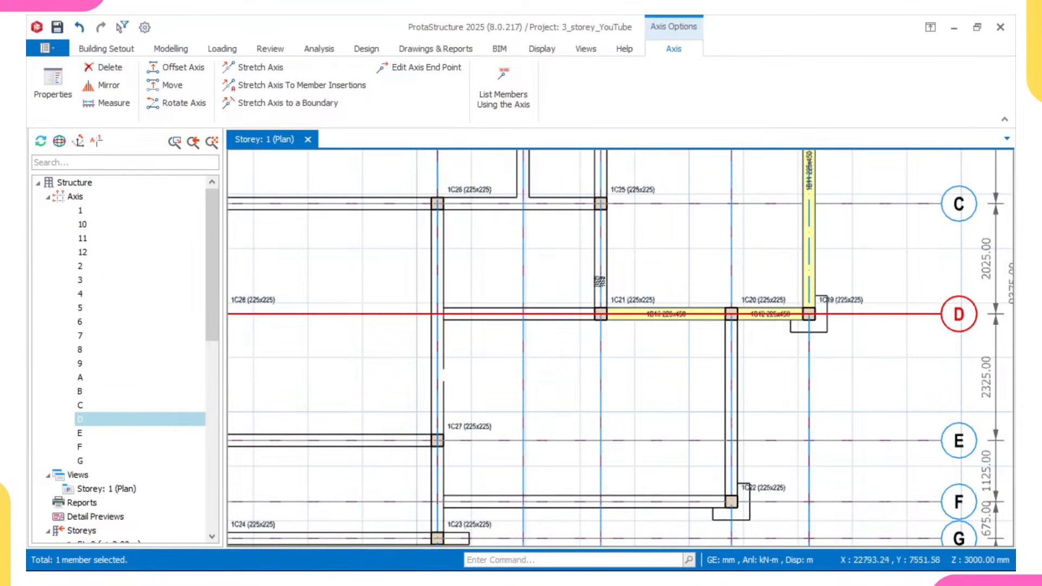
pyautogui.scroll(2, 649, 325)
pyautogui.doubleClick(649, 321)
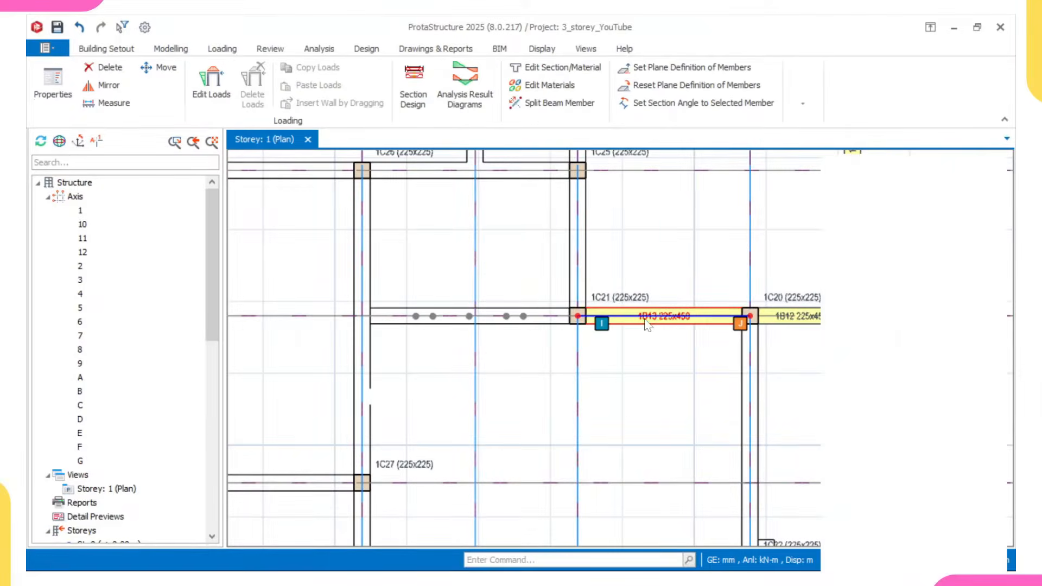
pyautogui.scroll(1, 442, 266)
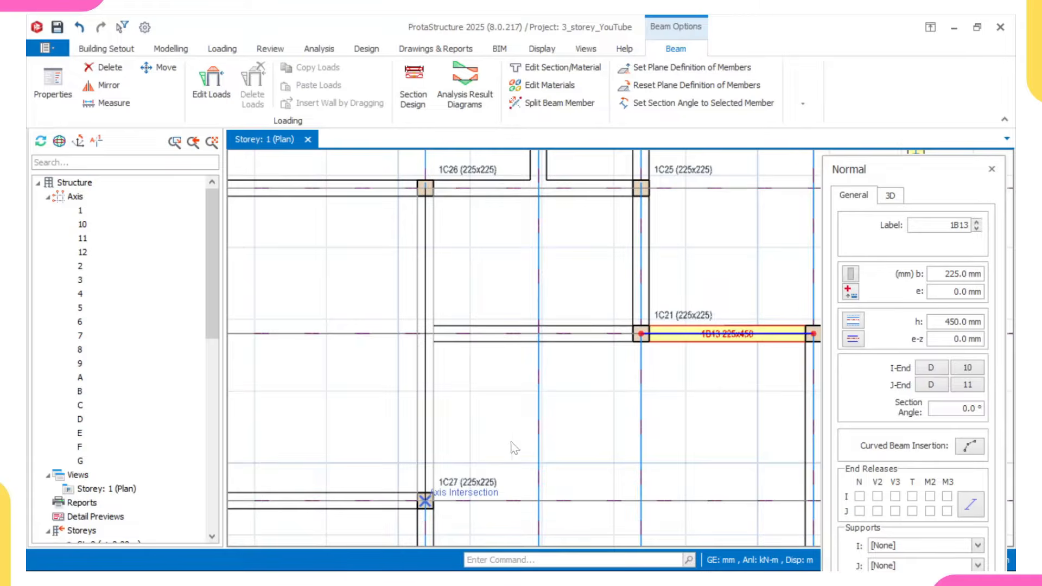
pyautogui.click(425, 501)
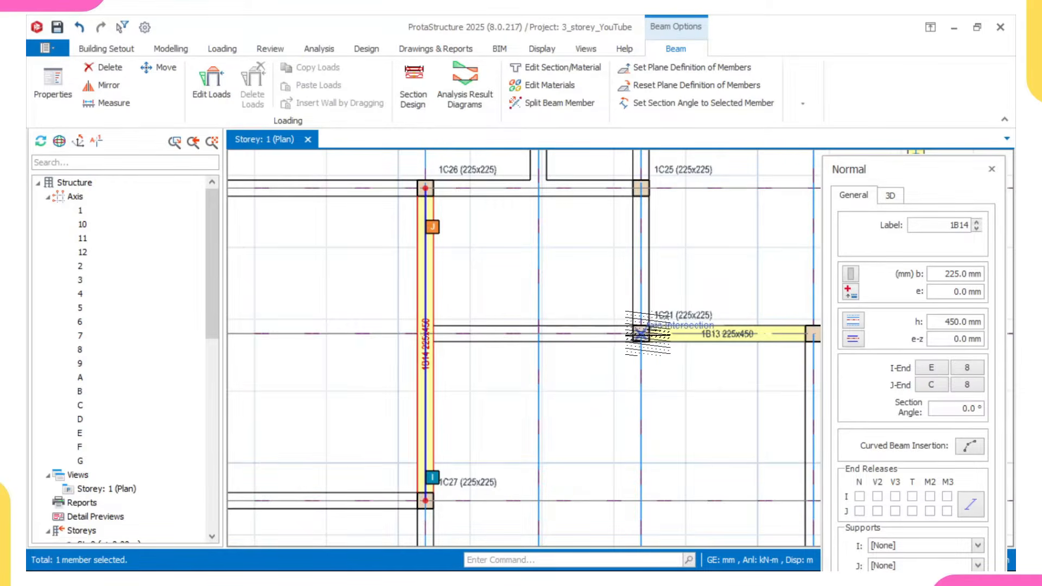
pyautogui.click(640, 333)
pyautogui.click(427, 333)
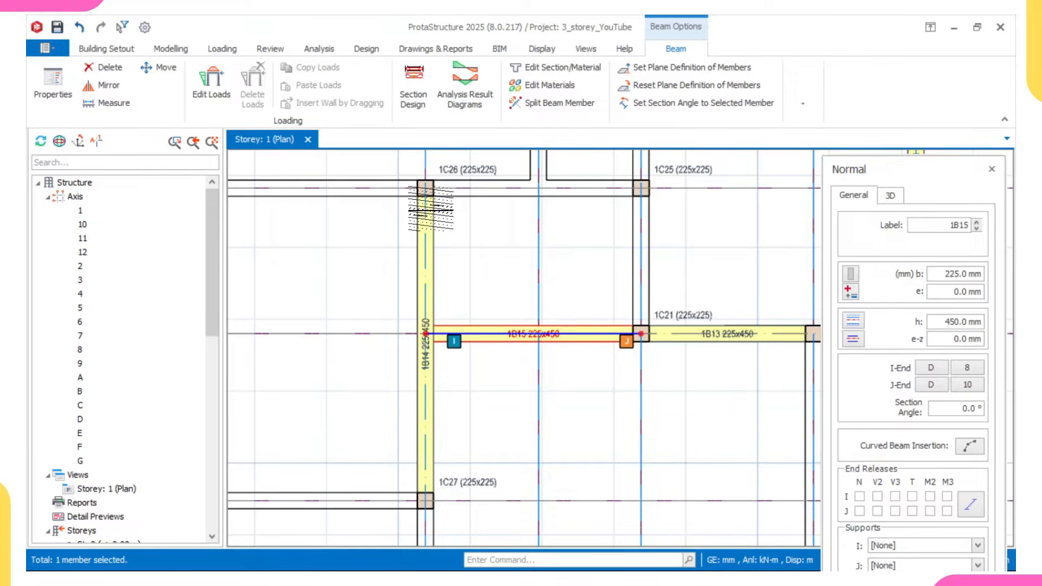
# - Insert beams along axis 7 from axis A to D and from axis D to G
pyautogui.scroll(-2, 420, 424)
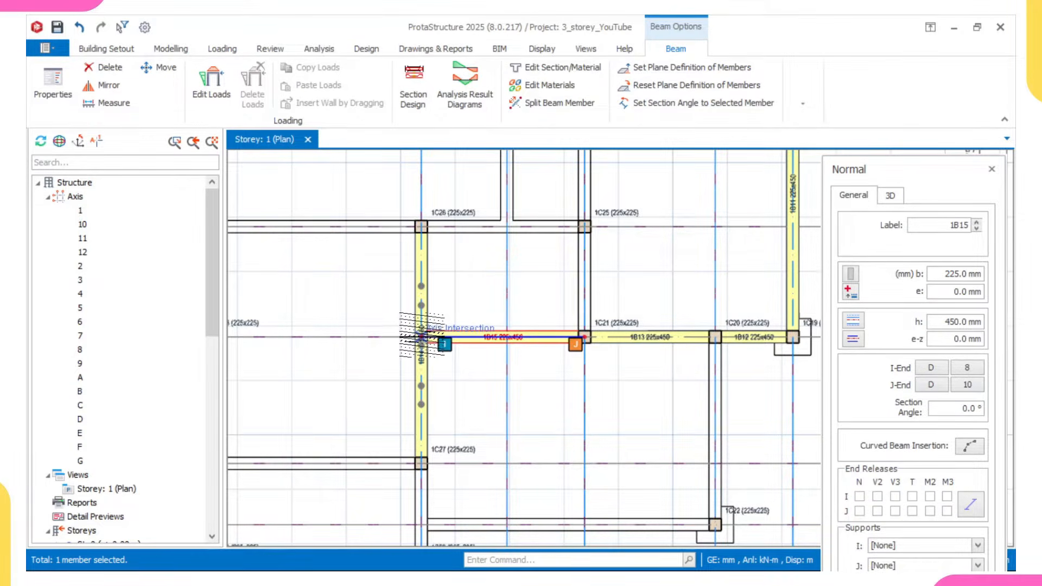
pyautogui.scroll(1, 421, 338)
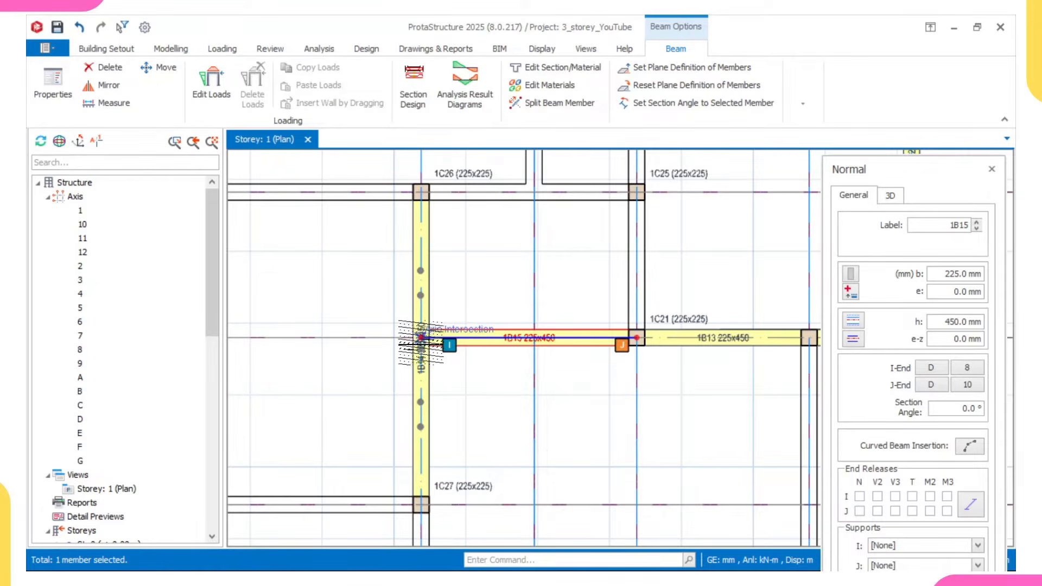
pyautogui.scroll(-5, 421, 337)
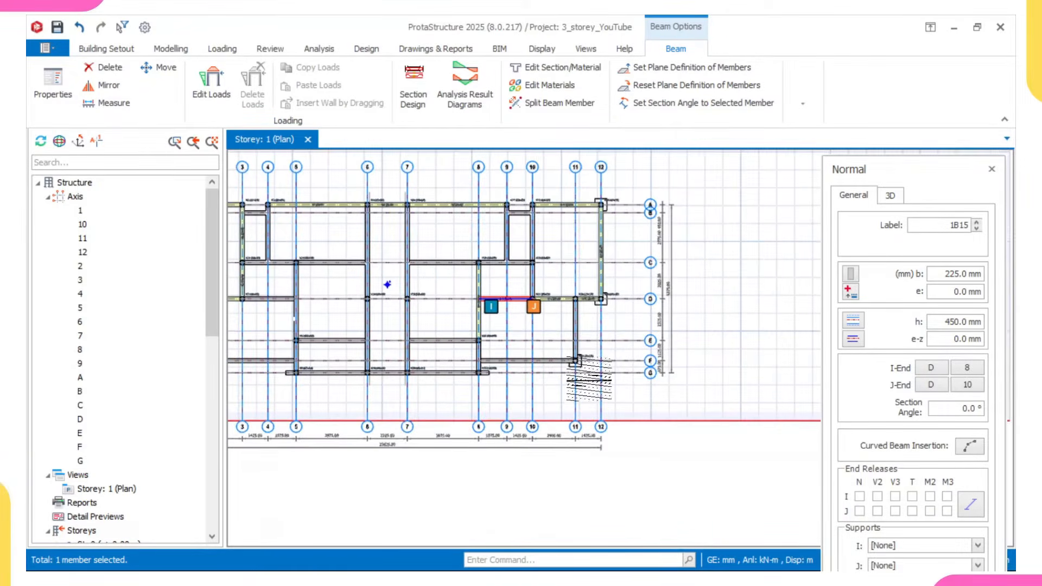
pyautogui.scroll(5, 387, 282)
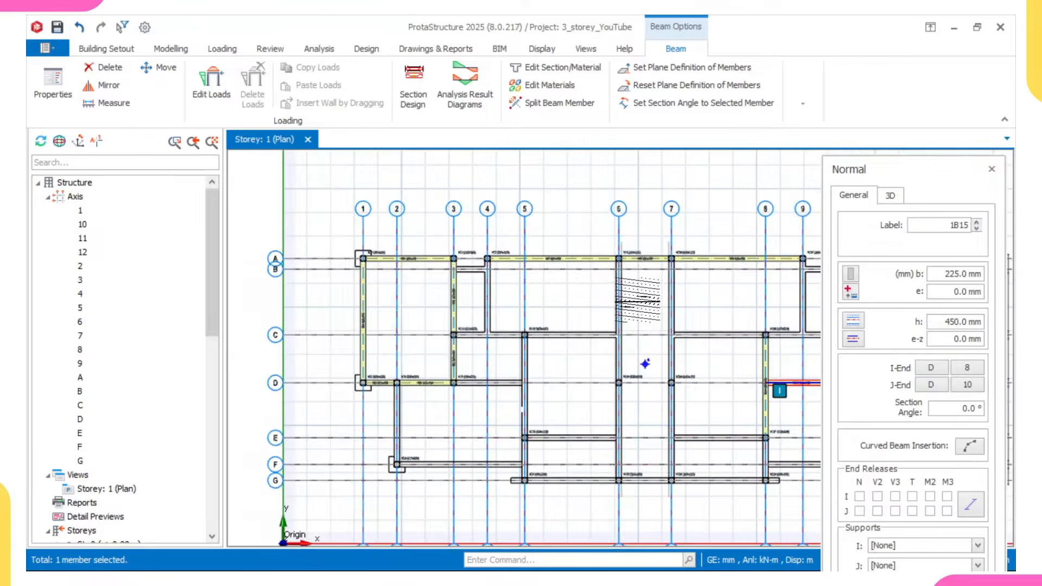
pyautogui.scroll(1, 672, 274)
pyautogui.click(673, 246)
pyautogui.scroll(-1, 657, 390)
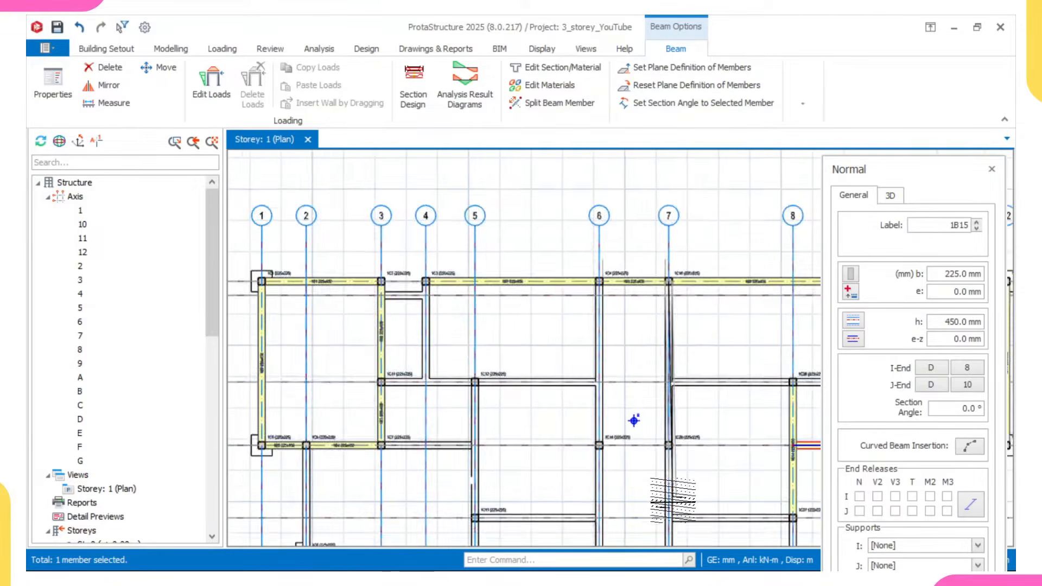
pyautogui.moveTo(671, 502); pyautogui.dragTo(528, 401, button='middle')
pyautogui.scroll(1, 656, 428)
pyautogui.click(657, 428)
pyautogui.scroll(-1, 667, 386)
pyautogui.click(519, 441)
# - Insert beams along axis G from axis 7 to 8, axis 8 from G to E, and axis E from 8 to 7
pyautogui.scroll(2, 637, 442)
pyautogui.click(638, 441)
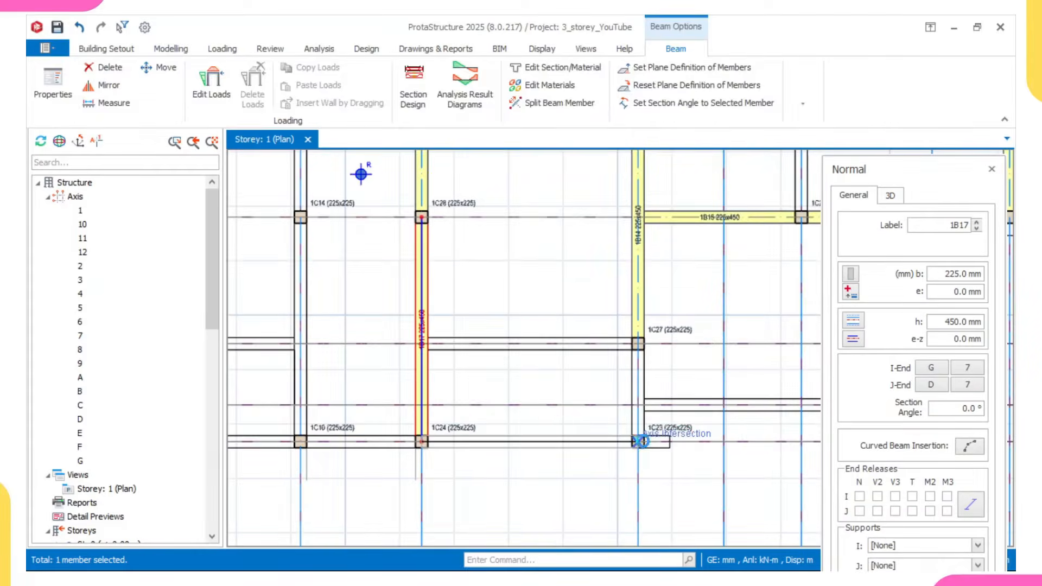
pyautogui.click(576, 363)
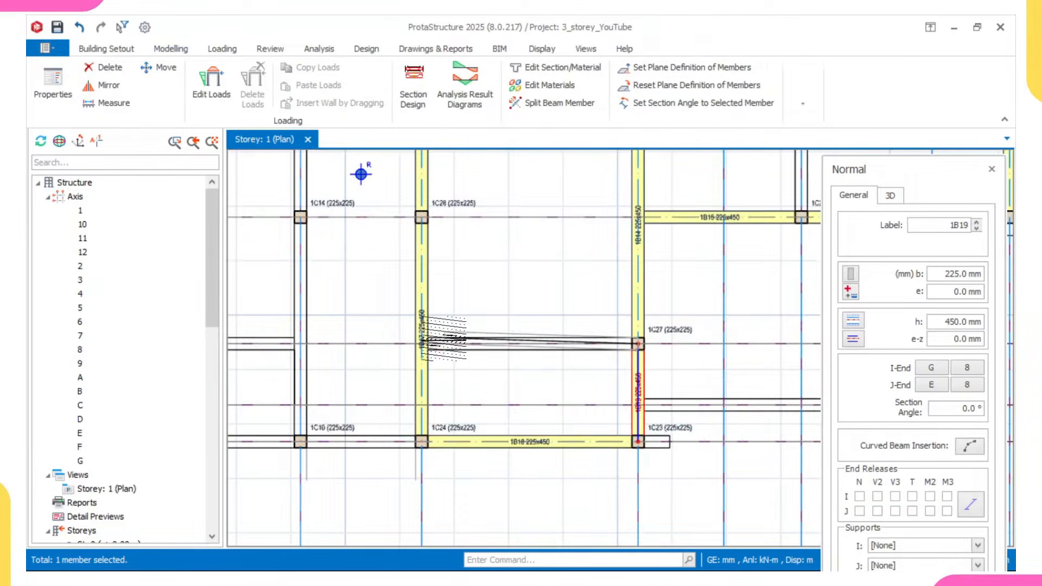
pyautogui.click(387, 354)
# - Insert beams along axis 6 from axis A to D and from axis D to G
pyautogui.scroll(-1, 432, 308)
pyautogui.moveTo(431, 368); pyautogui.dragTo(437, 394, button='middle')
pyautogui.scroll(-2, 399, 289)
pyautogui.moveTo(395, 255); pyautogui.dragTo(468, 223, button='middle')
pyautogui.scroll(1, 421, 360)
pyautogui.scroll(1, 467, 223)
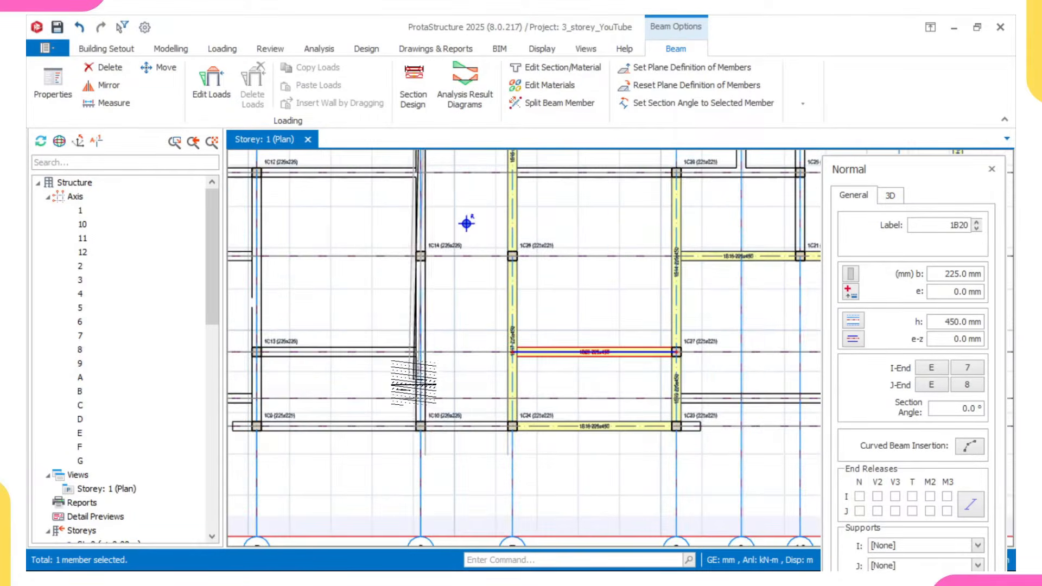
pyautogui.click(420, 426)
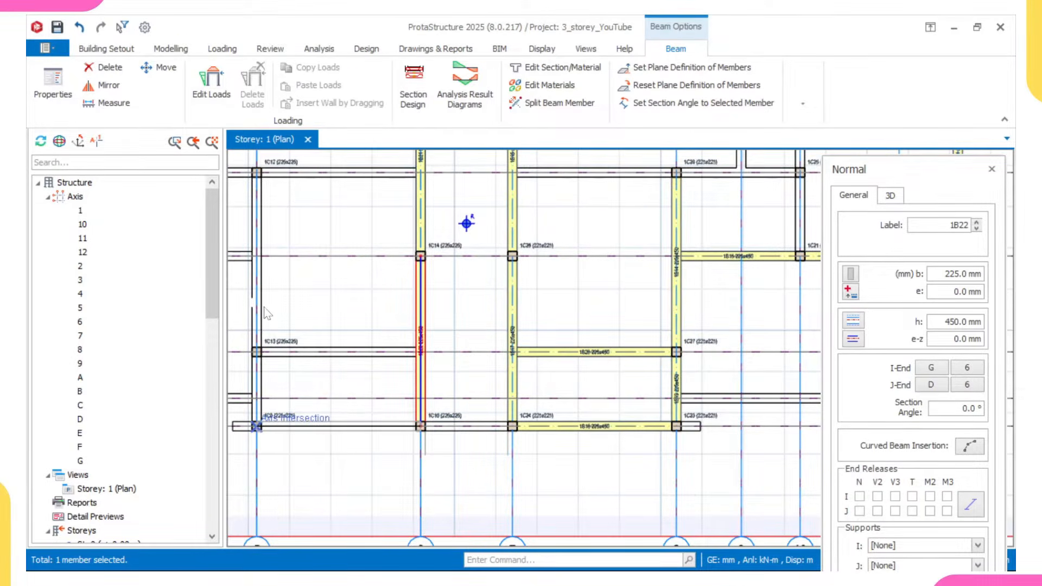
# - Insert beams along axis G from axis 6 to 5, and along axis 5 from axis G through E to C
pyautogui.click(256, 426)
pyautogui.moveTo(265, 308); pyautogui.dragTo(406, 427, button='middle')
pyautogui.scroll(-1, 356, 348)
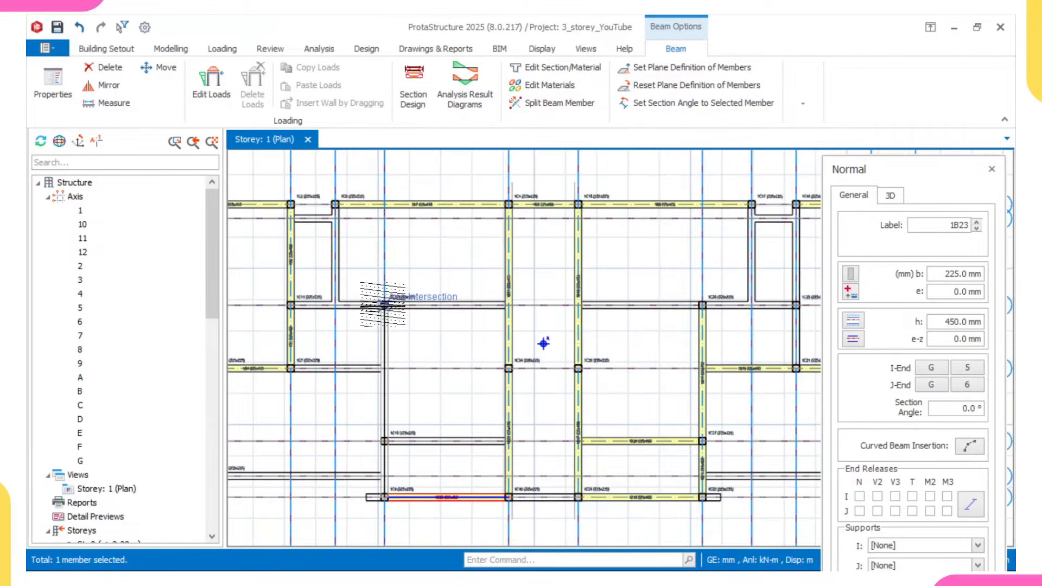
pyautogui.click(428, 312)
pyautogui.scroll(1, 510, 304)
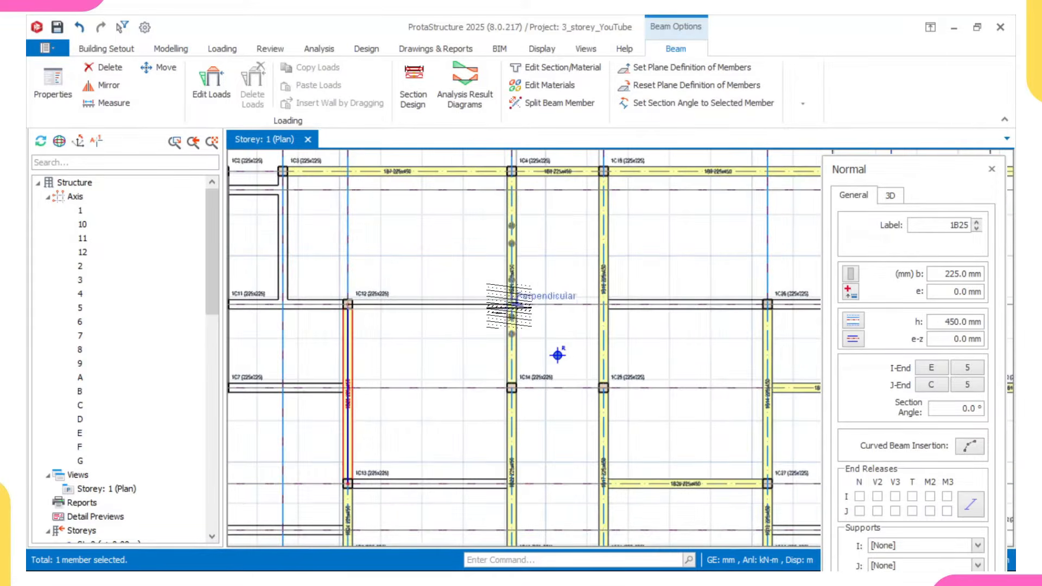
# - Insert beams along axis C from axis 5 to 6 and from axis 5 to 3
pyautogui.click(512, 304)
pyautogui.moveTo(382, 397); pyautogui.dragTo(383, 351, button='middle')
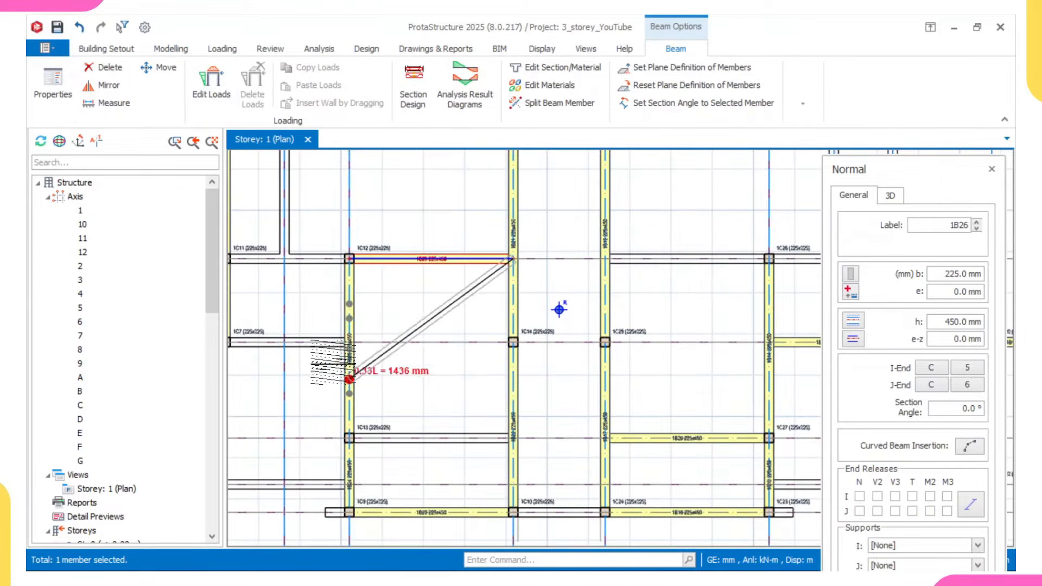
pyautogui.press('Escape')
pyautogui.moveTo(356, 304); pyautogui.dragTo(434, 348, button='middle')
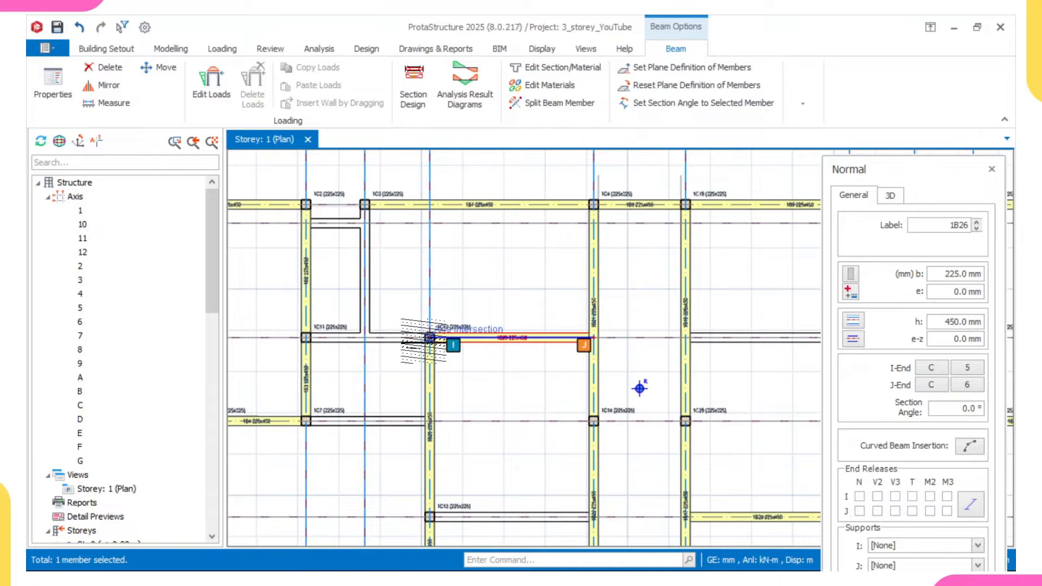
pyautogui.click(429, 337)
pyautogui.click(305, 338)
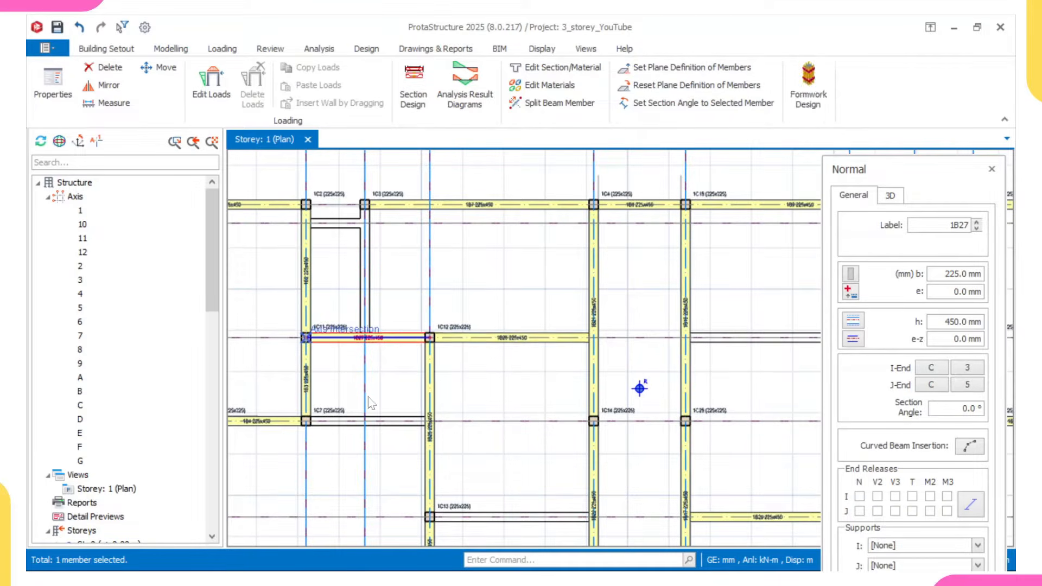
# - Insert beams along axis 4 from axis A to C, and along axis B from axis 3 to 4
pyautogui.moveTo(336, 289); pyautogui.dragTo(345, 362, button='middle')
pyautogui.scroll(1, 362, 285)
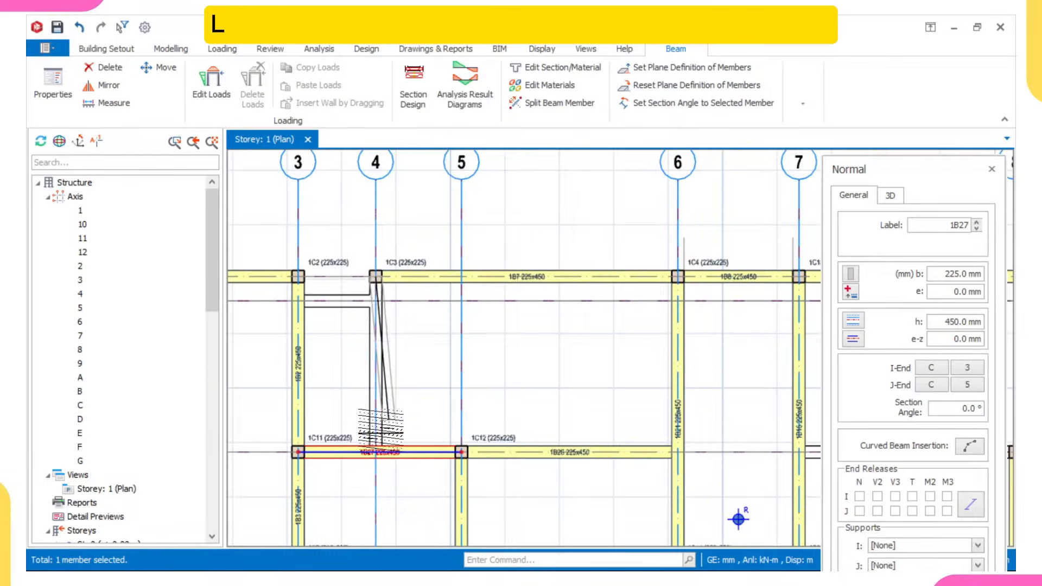
pyautogui.click(375, 452)
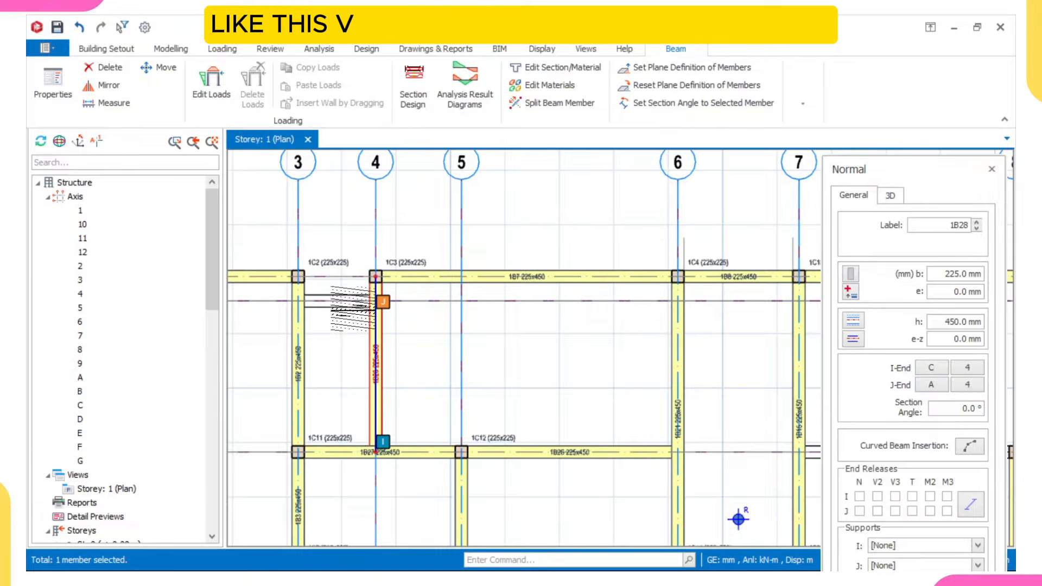
pyautogui.click(375, 300)
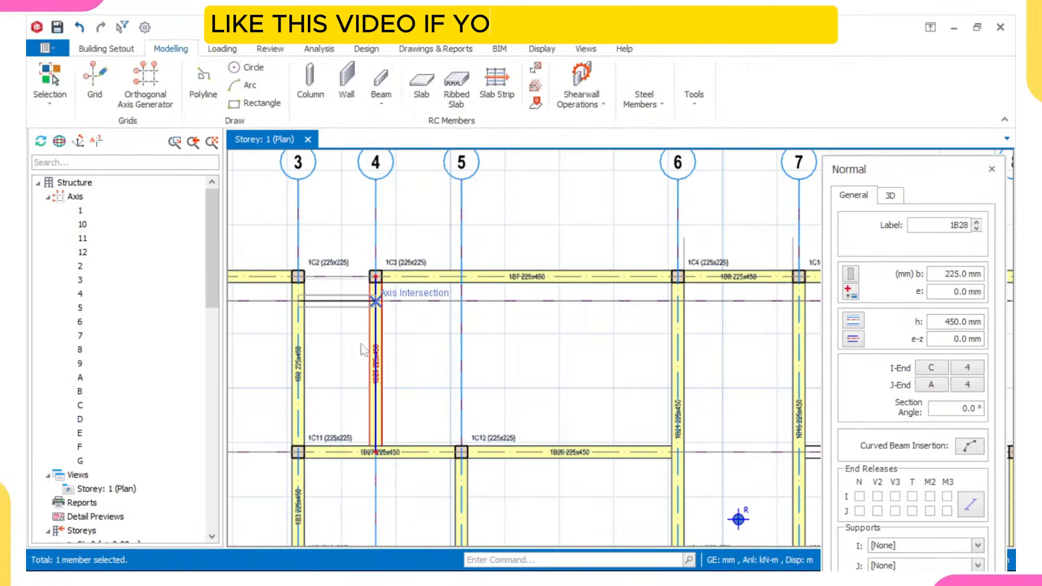
# - Insert a beam along axis D from axis 3 to axis 5
pyautogui.scroll(-2, 364, 421)
pyautogui.moveTo(371, 485); pyautogui.dragTo(379, 349, button='middle')
pyautogui.scroll(2, 350, 359)
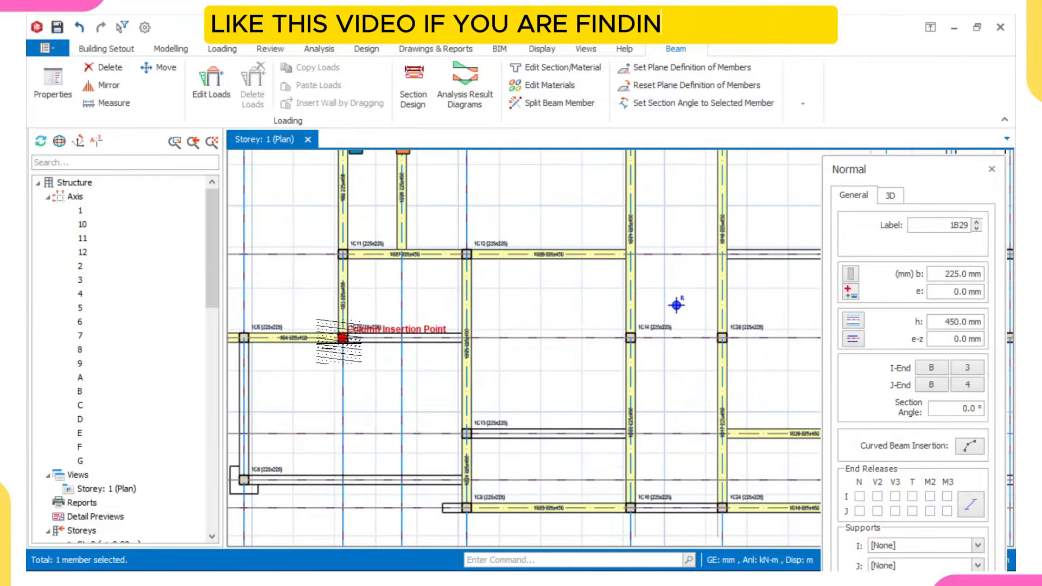
pyautogui.click(343, 337)
pyautogui.click(466, 338)
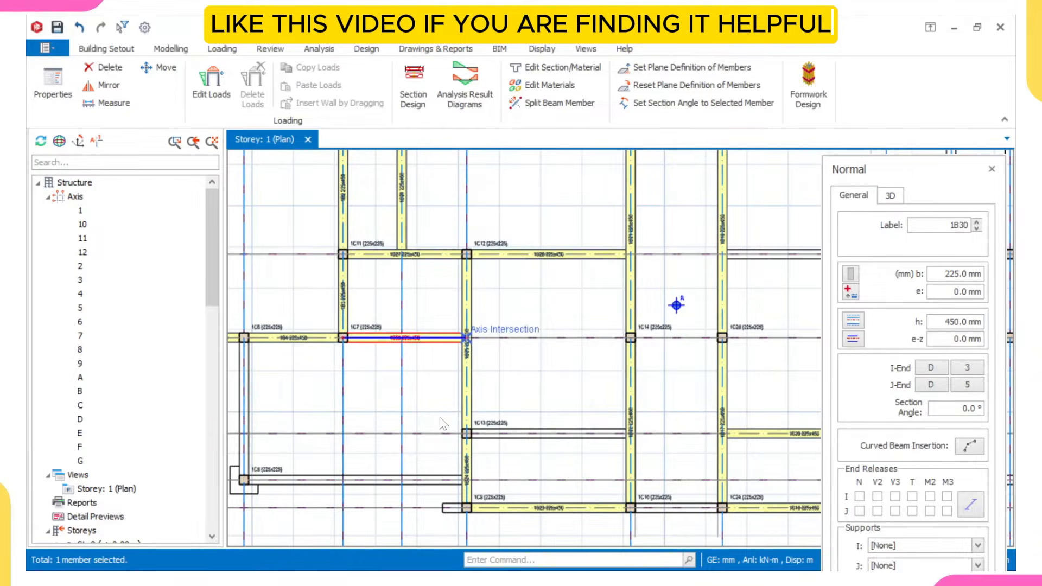
# - Insert beams along axis 2 from axis D to F, and along axis F from axis 2 to 5
pyautogui.scroll(-2, 439, 380)
pyautogui.scroll(2, 303, 271)
pyautogui.click(303, 271)
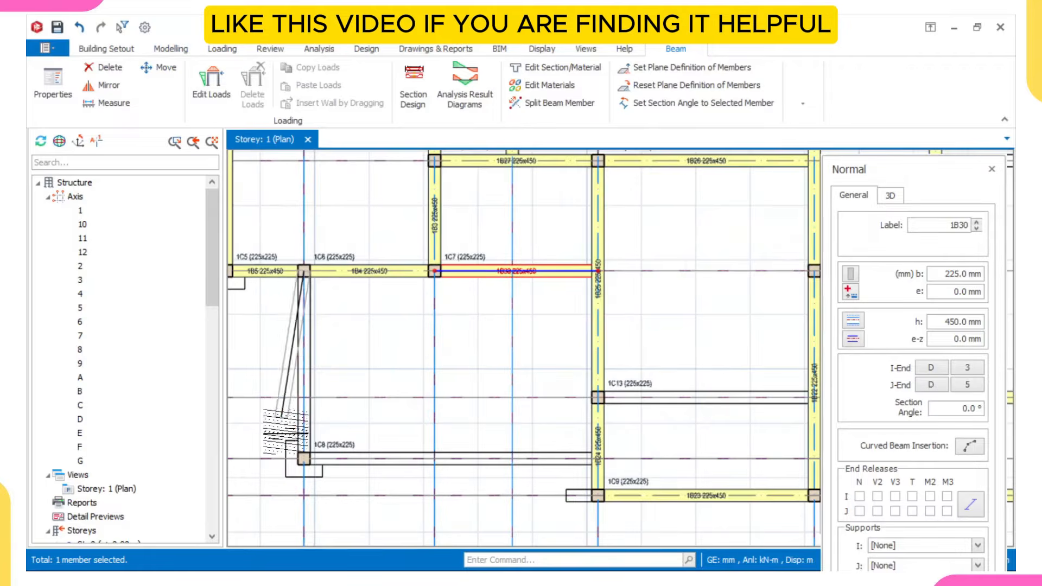
pyautogui.click(306, 460)
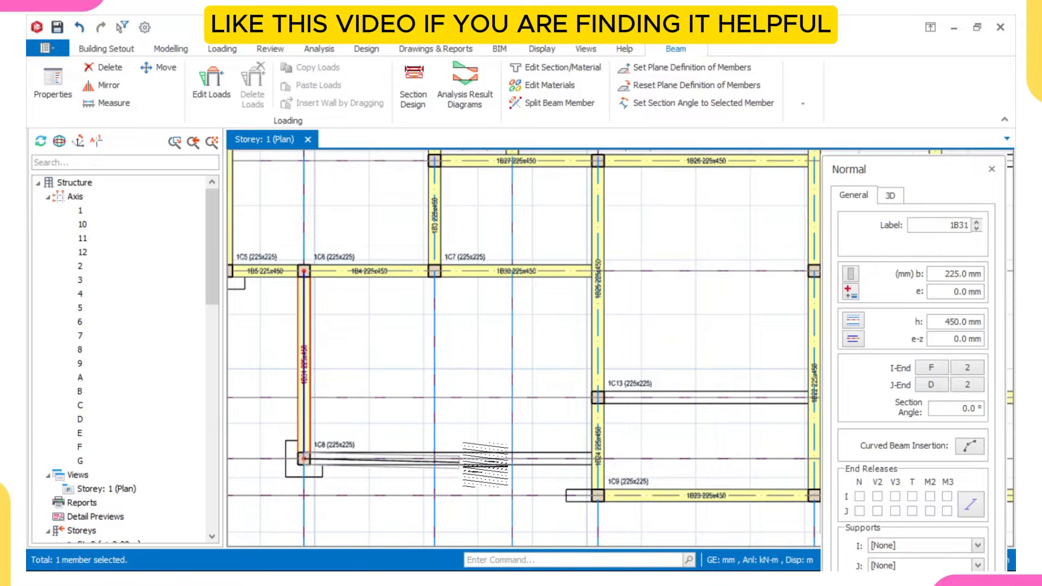
pyautogui.click(597, 460)
# - Insert beams along axis E from axis 5 to 6, and along axis G from axis 6 to 7
pyautogui.moveTo(593, 438); pyautogui.dragTo(395, 428, button='middle')
pyautogui.click(401, 388)
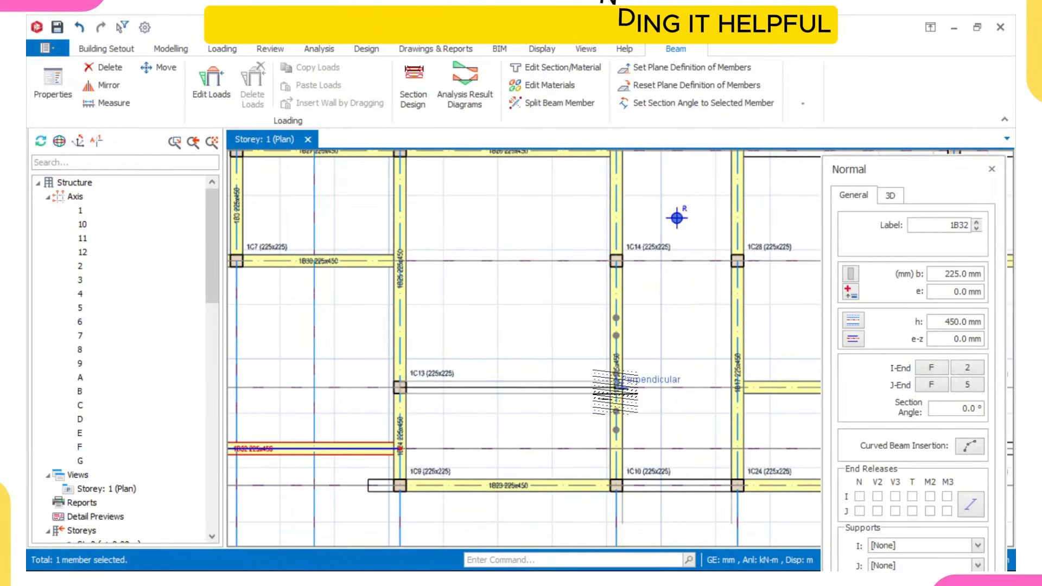
pyautogui.click(617, 388)
pyautogui.scroll(-2, 635, 404)
pyautogui.moveTo(636, 404); pyautogui.dragTo(461, 432, button='middle')
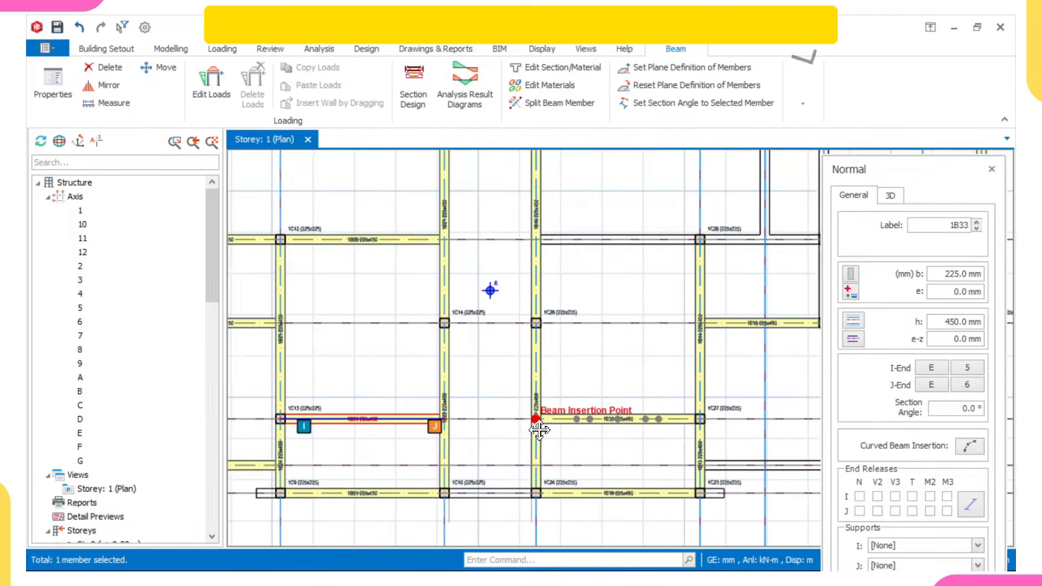
pyautogui.moveTo(547, 448); pyautogui.dragTo(468, 470, button='middle')
pyautogui.moveTo(294, 520); pyautogui.dragTo(310, 467, button='middle')
pyautogui.scroll(2, 298, 470)
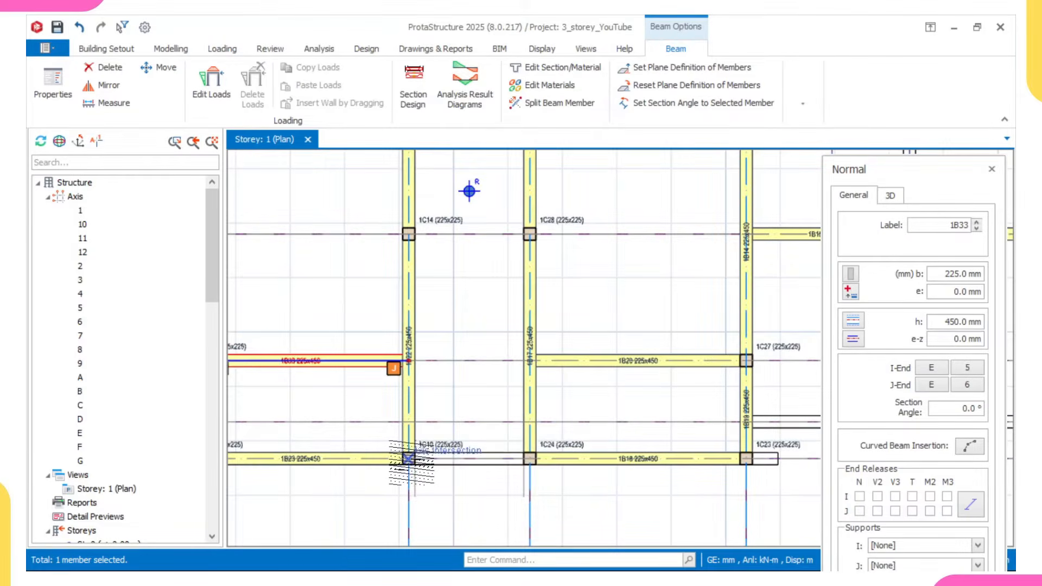
pyautogui.click(529, 463)
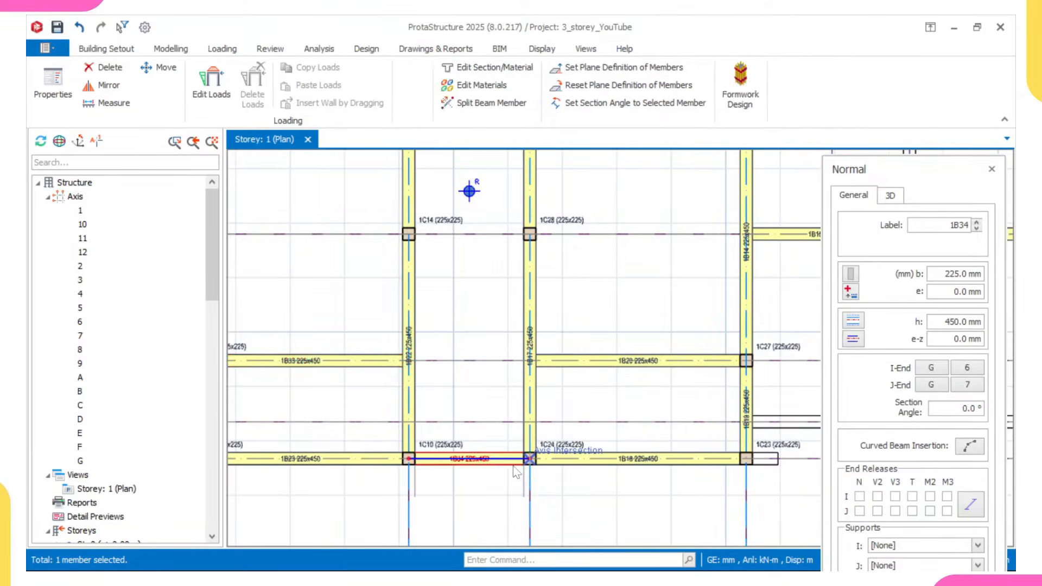
# - Insert beams along axis 11 from axis D to F, and along axis F from axis 8 to 11
pyautogui.scroll(-3, 332, 511)
pyautogui.moveTo(546, 421); pyautogui.dragTo(452, 443, button='middle')
pyautogui.scroll(3, 472, 495)
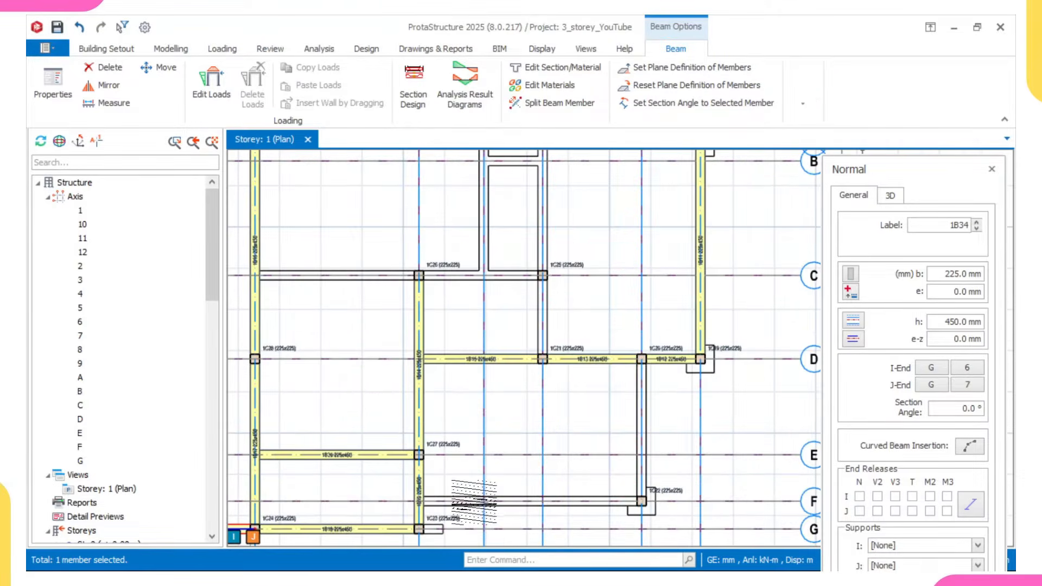
pyautogui.scroll(3, 642, 455)
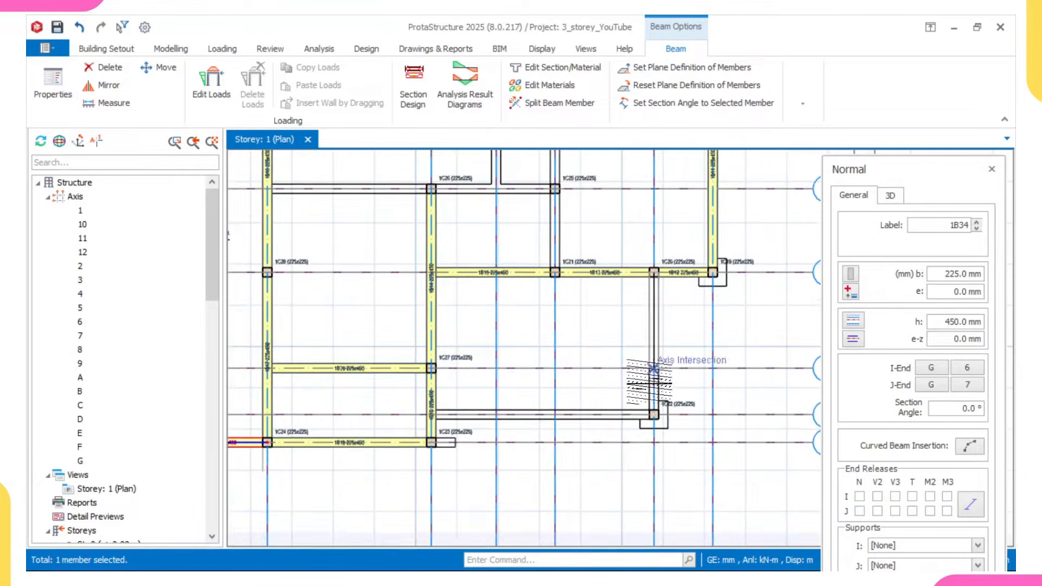
pyautogui.click(653, 436)
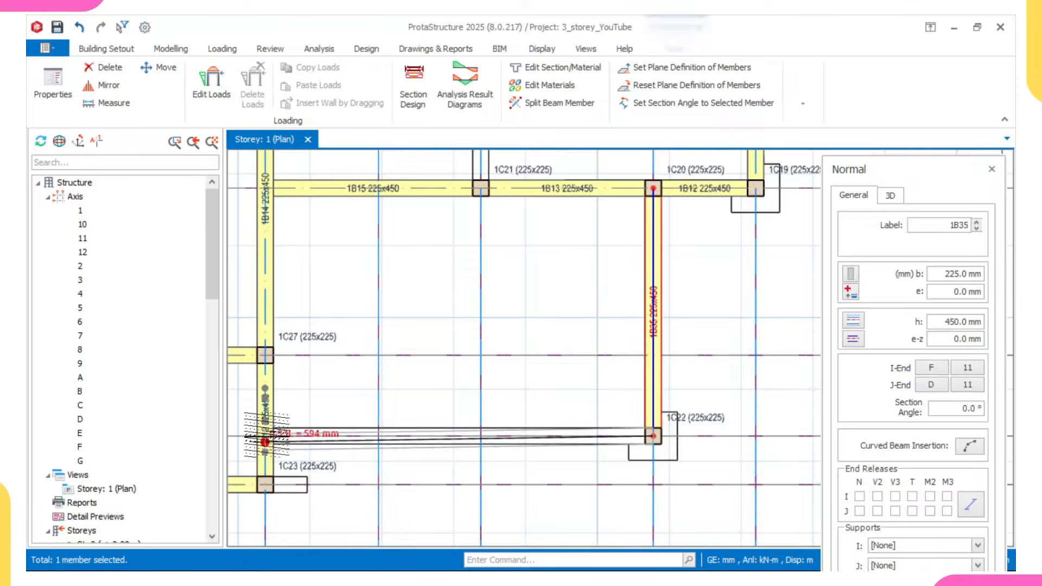
pyautogui.click(265, 436)
# - Insert beams along axis 10 from axis A to C and from axis C to D
pyautogui.scroll(-3, 320, 415)
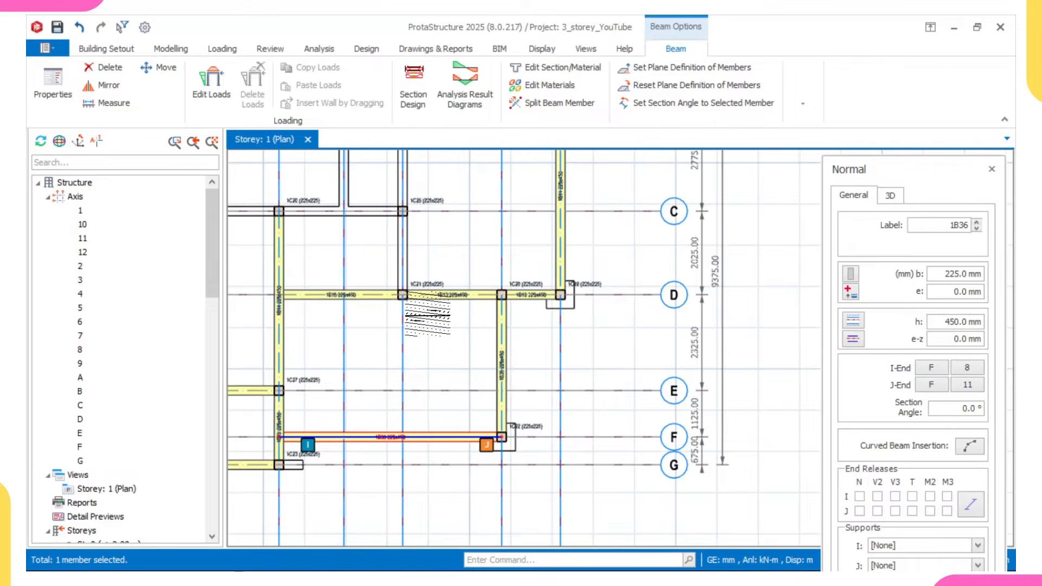
pyautogui.moveTo(396, 163); pyautogui.dragTo(415, 291, button='middle')
pyautogui.click(422, 207)
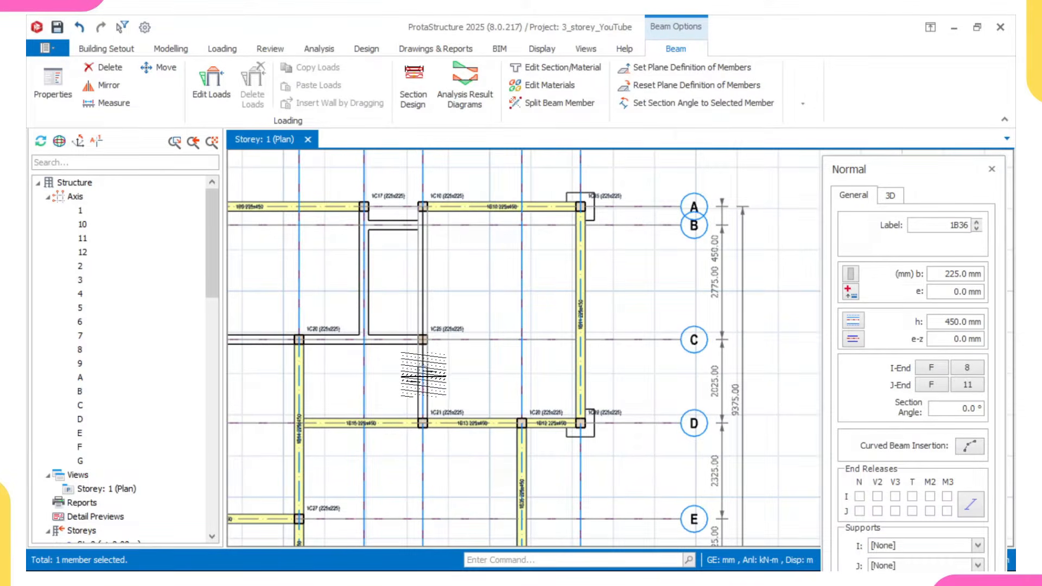
pyautogui.click(389, 405)
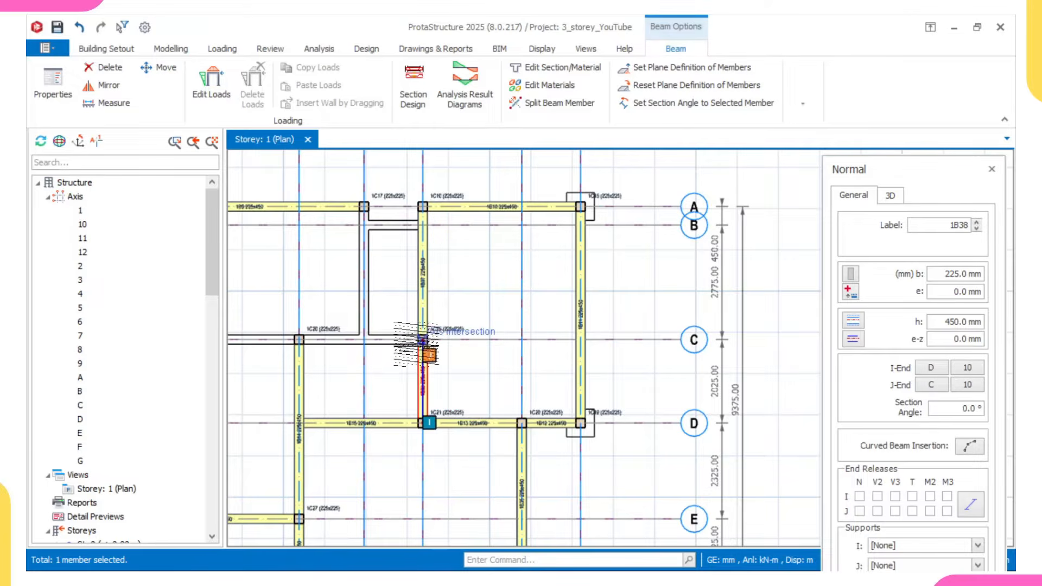
# - Insert the beams along axis C from axis 10 to axis 7
pyautogui.scroll(-2, 381, 344)
pyautogui.moveTo(456, 350); pyautogui.dragTo(581, 357, button='middle')
pyautogui.scroll(2, 425, 354)
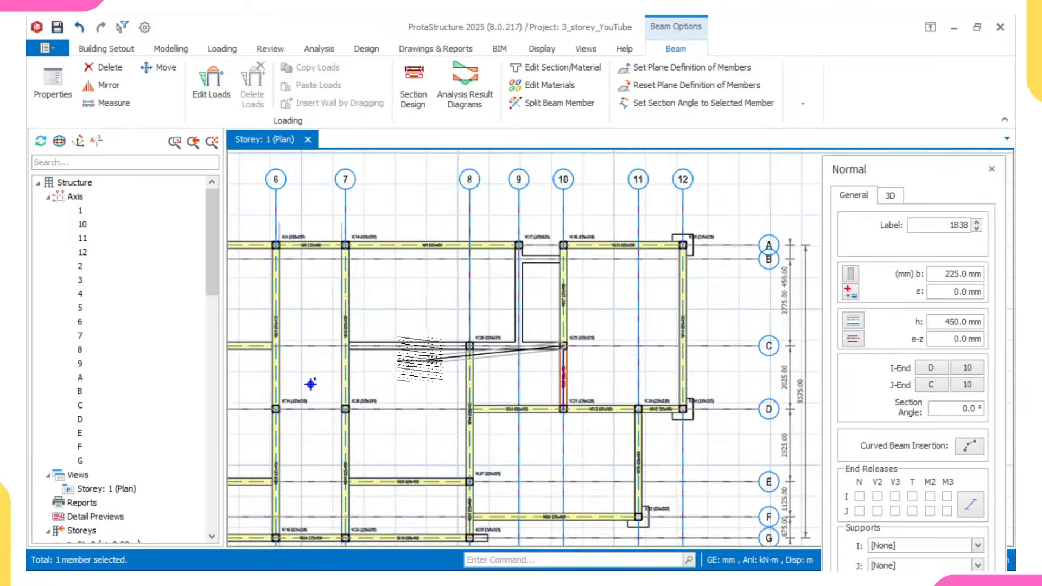
pyautogui.click(324, 345)
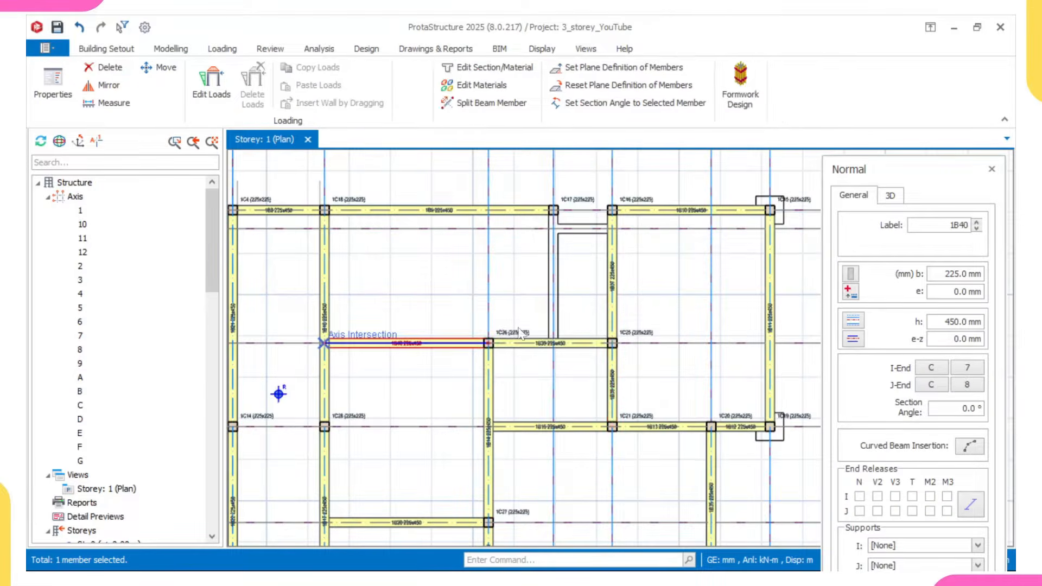
# - Insert beams along axis 9 from axis A to C, and along axis B from axis 9 to 10
pyautogui.scroll(1, 556, 230)
pyautogui.click(550, 204)
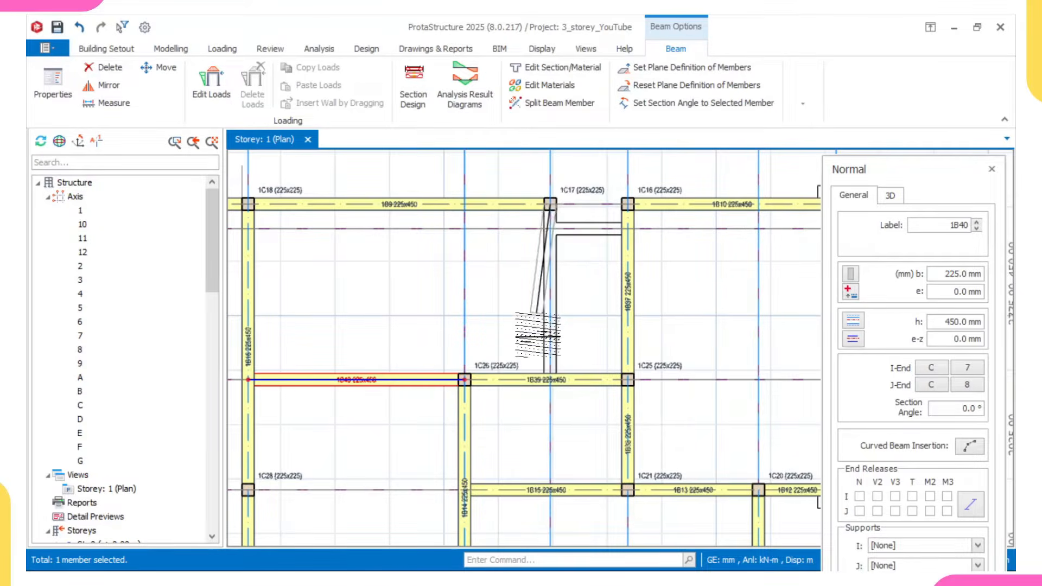
pyautogui.click(550, 379)
pyautogui.scroll(1, 543, 226)
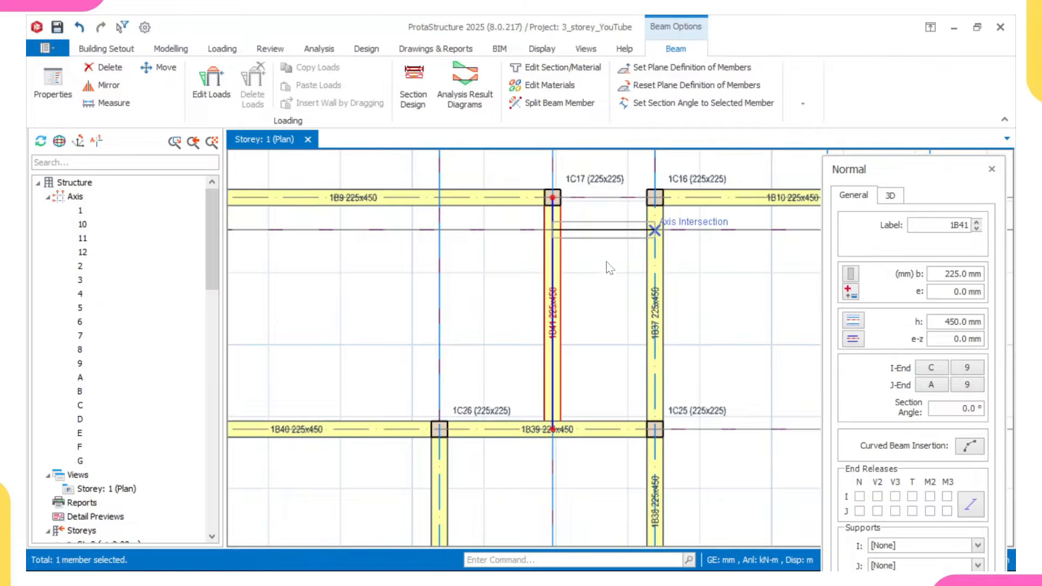
pyautogui.click(655, 230)
# - Check the whole storey 1 plan for missing beams and close the beam properties
pyautogui.scroll(-6, 607, 266)
pyautogui.scroll(3, 657, 309)
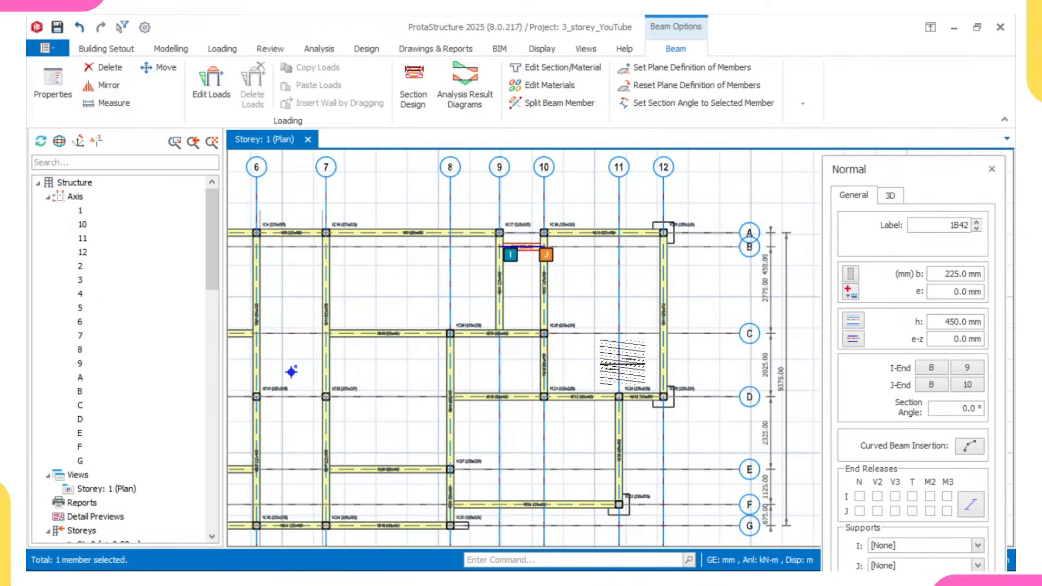
pyautogui.moveTo(579, 410); pyautogui.dragTo(618, 403, button='middle')
pyautogui.moveTo(422, 433); pyautogui.dragTo(465, 419, button='middle')
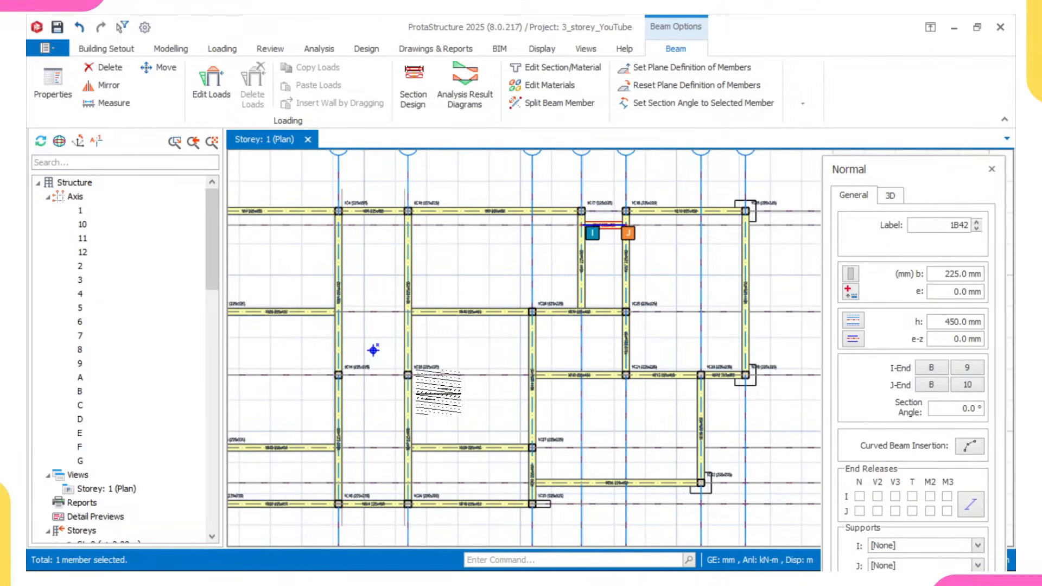
pyautogui.scroll(-3, 438, 392)
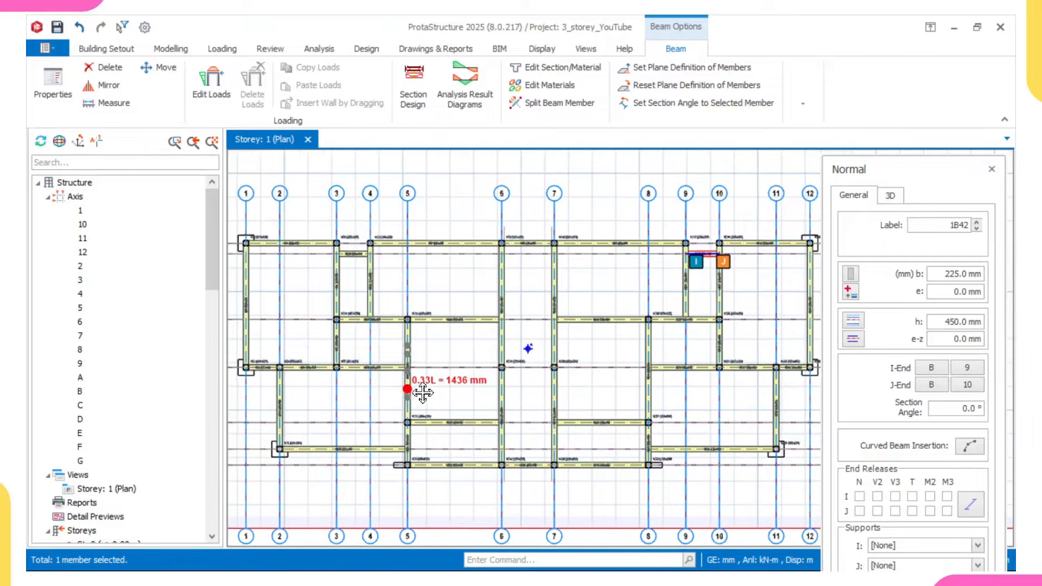
pyautogui.moveTo(422, 392); pyautogui.dragTo(436, 398, button='middle')
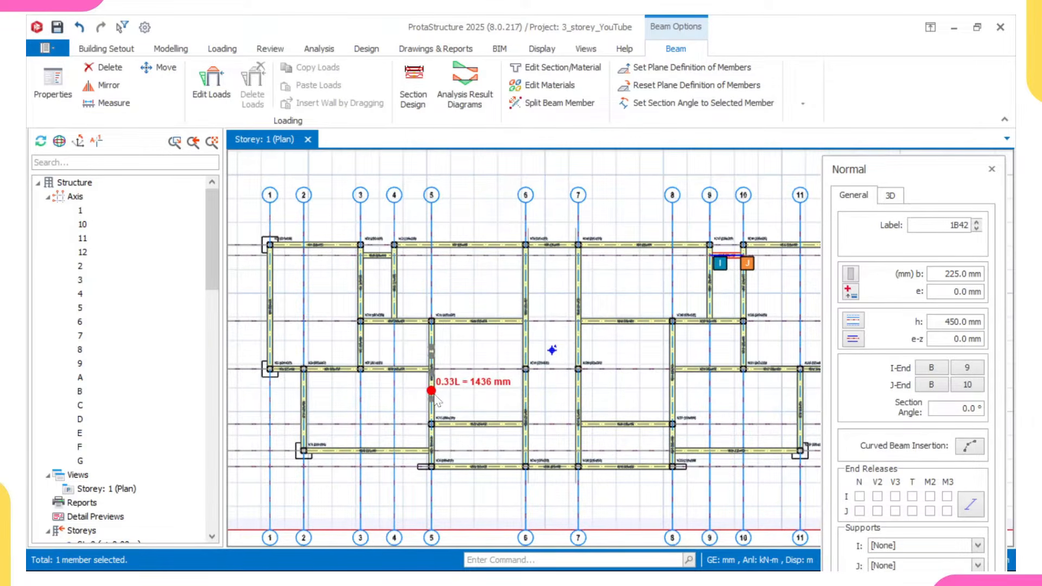
pyautogui.click(992, 171)
pyautogui.scroll(-3, 619, 408)
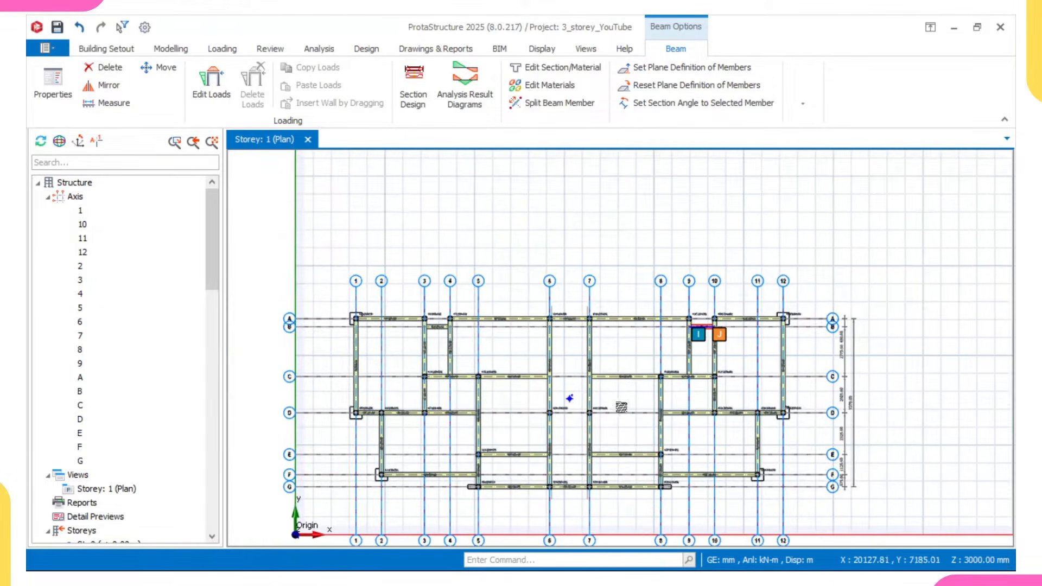
pyautogui.moveTo(616, 413); pyautogui.dragTo(614, 382, button='middle')
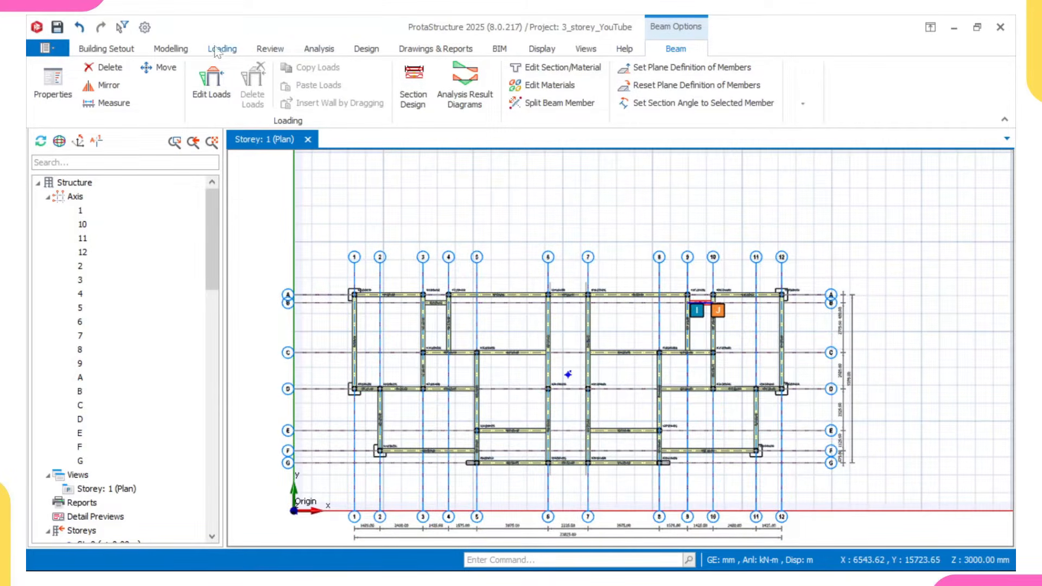
# - Start slab insertion, agree to define load cases, and enable wind loading for the horizontal combinations in the loading generator
pyautogui.click(184, 50)
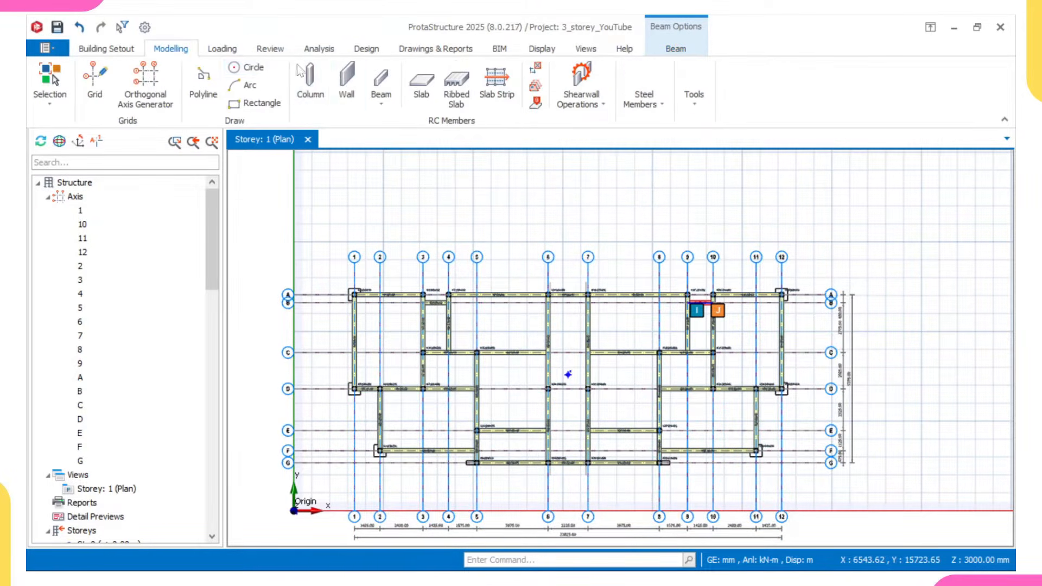
pyautogui.click(423, 93)
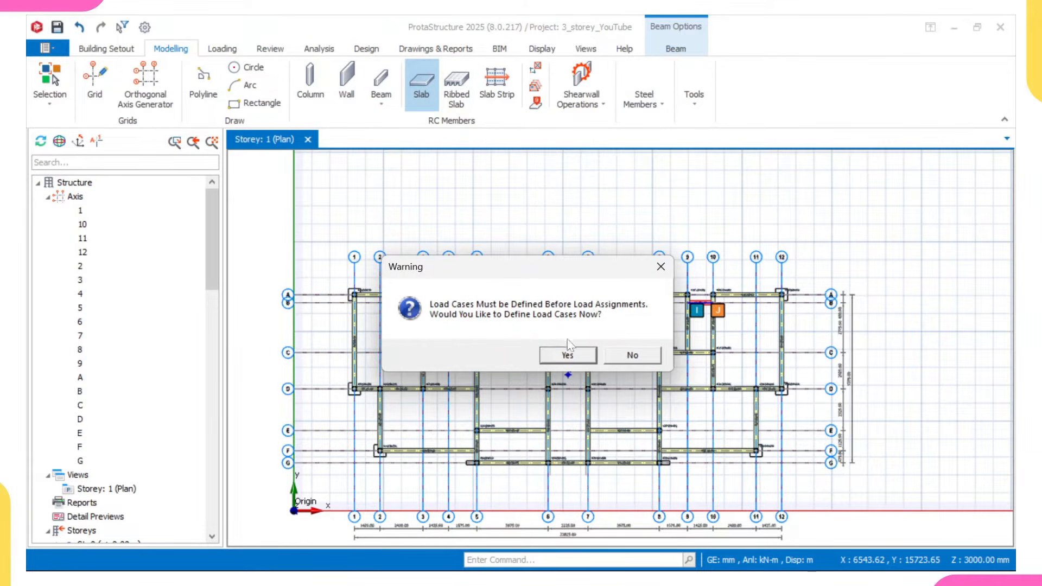
pyautogui.click(568, 355)
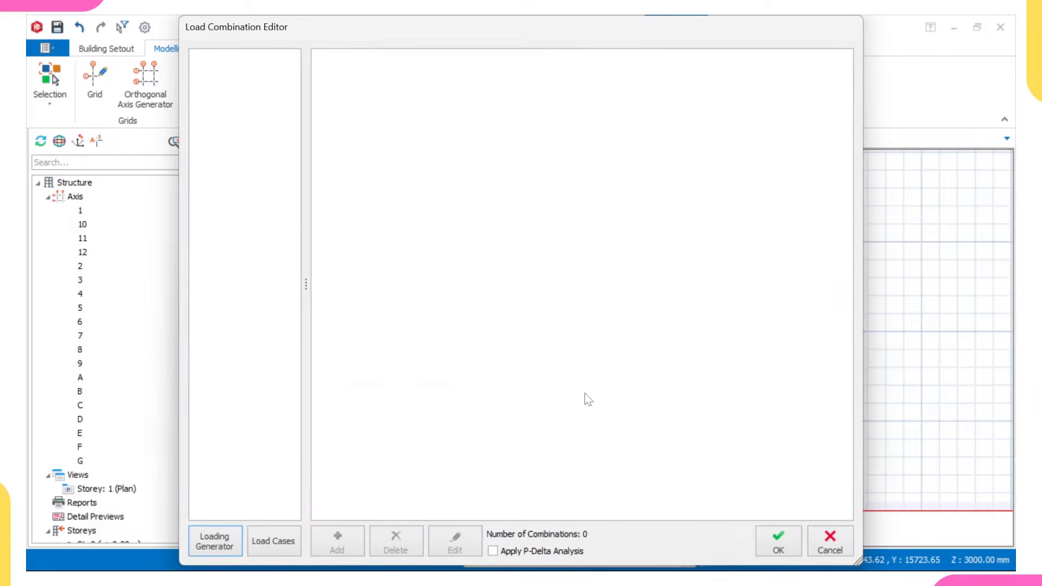
pyautogui.click(232, 553)
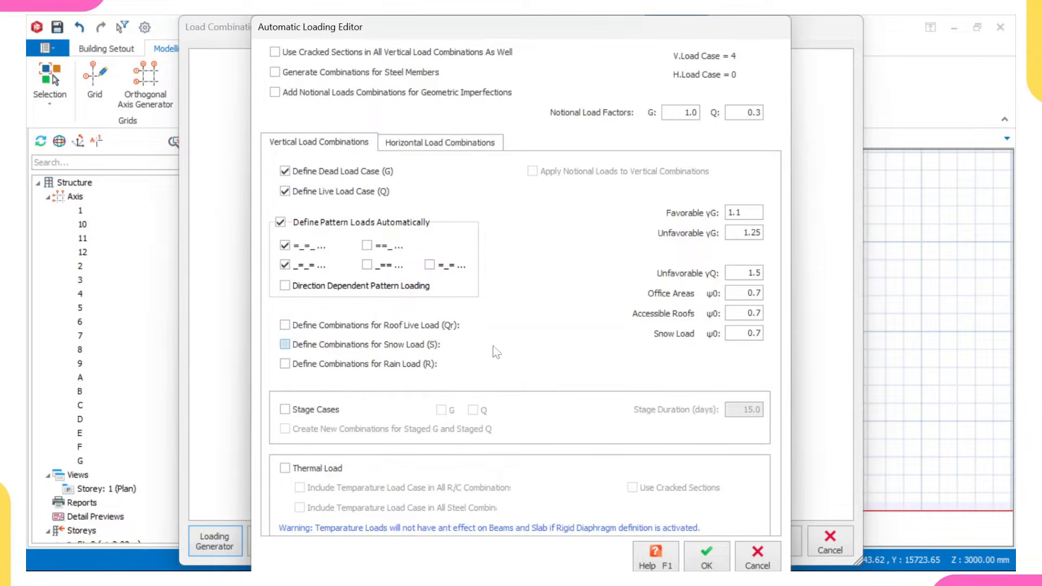
pyautogui.click(432, 146)
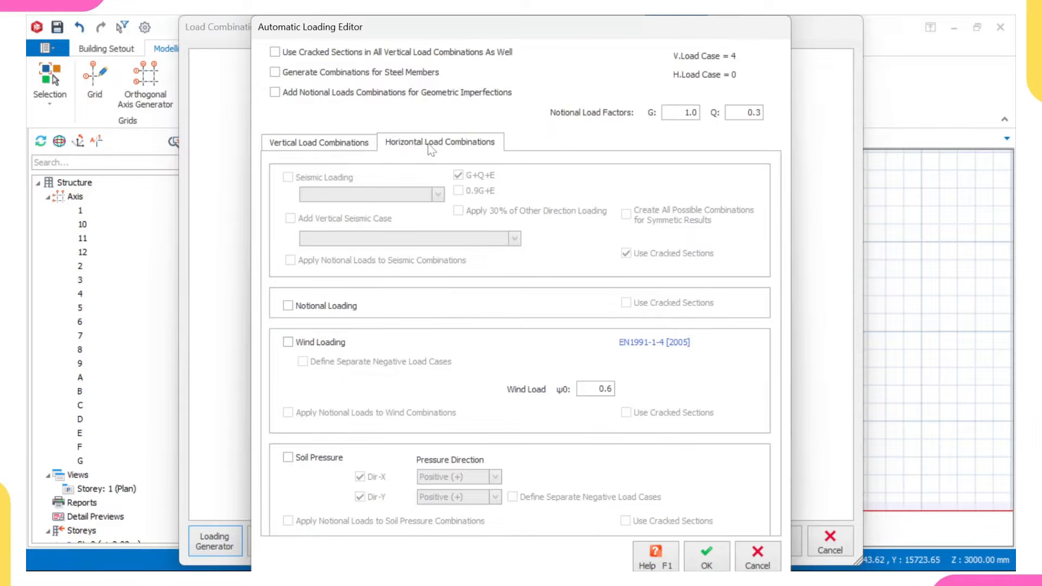
pyautogui.click(288, 342)
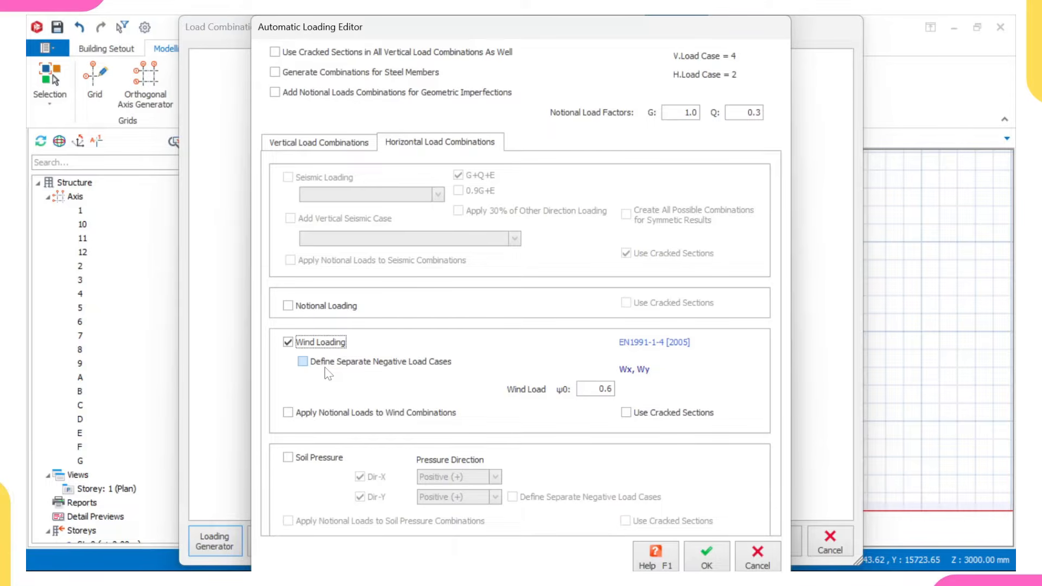
# - Switch to AutoCAD and examine the storey heights in the building's section drawing
pyautogui.moveTo(683, 566)
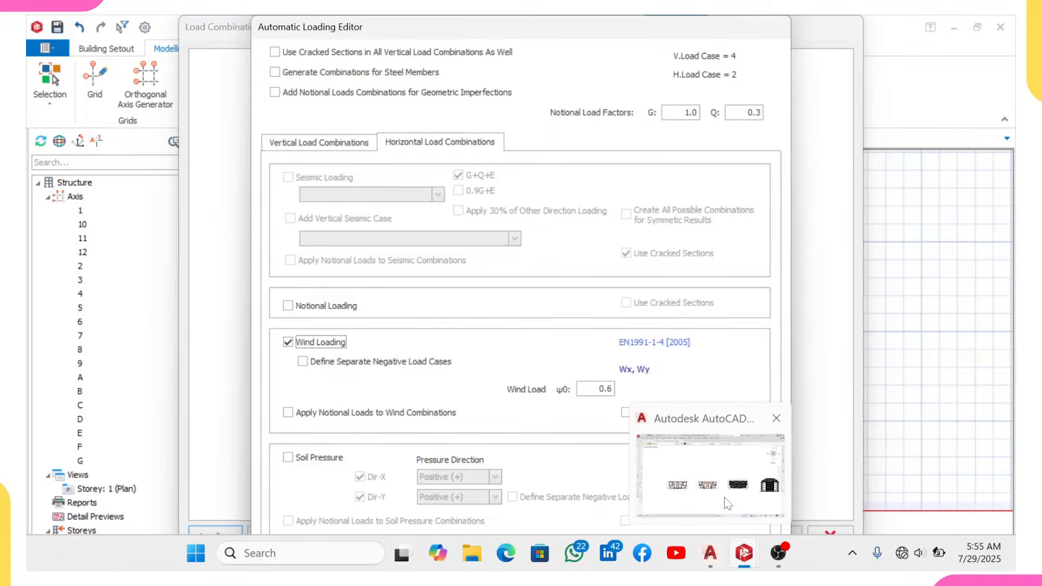
pyautogui.click(728, 504)
pyautogui.scroll(-5, 922, 440)
pyautogui.scroll(5, 814, 421)
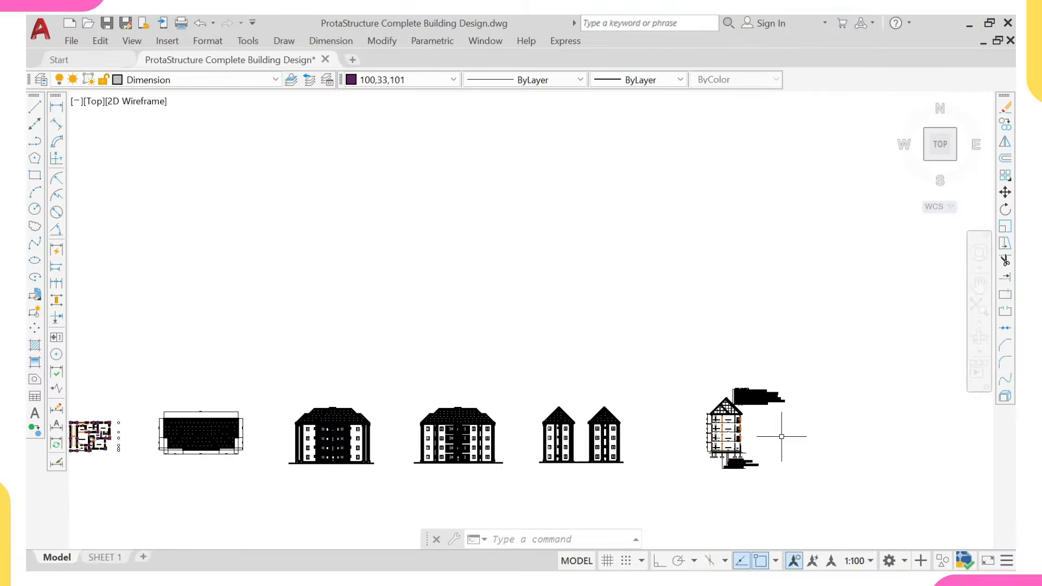
pyautogui.scroll(8, 782, 437)
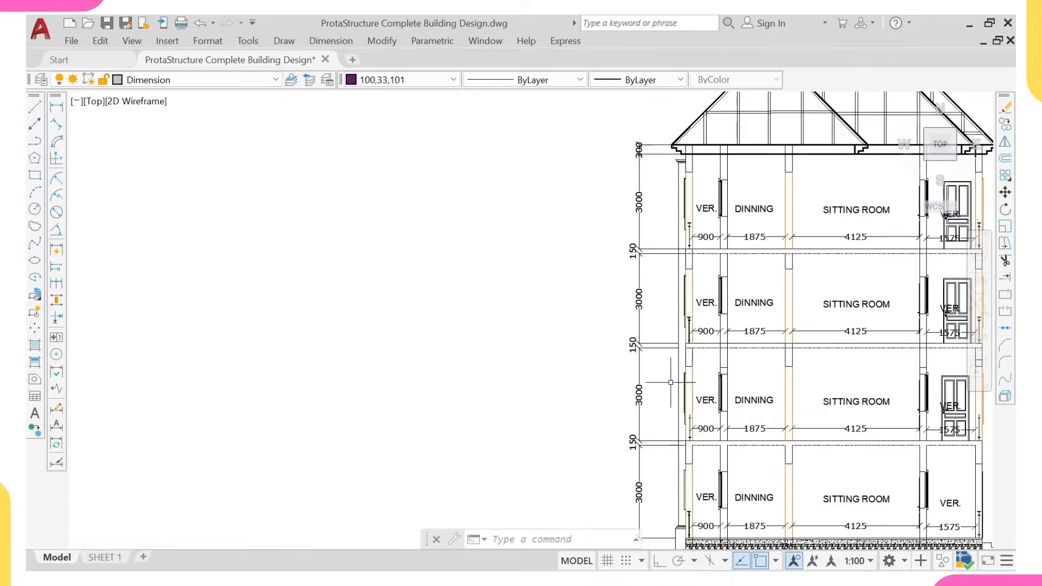
pyautogui.moveTo(664, 346); pyautogui.dragTo(664, 355, button='middle')
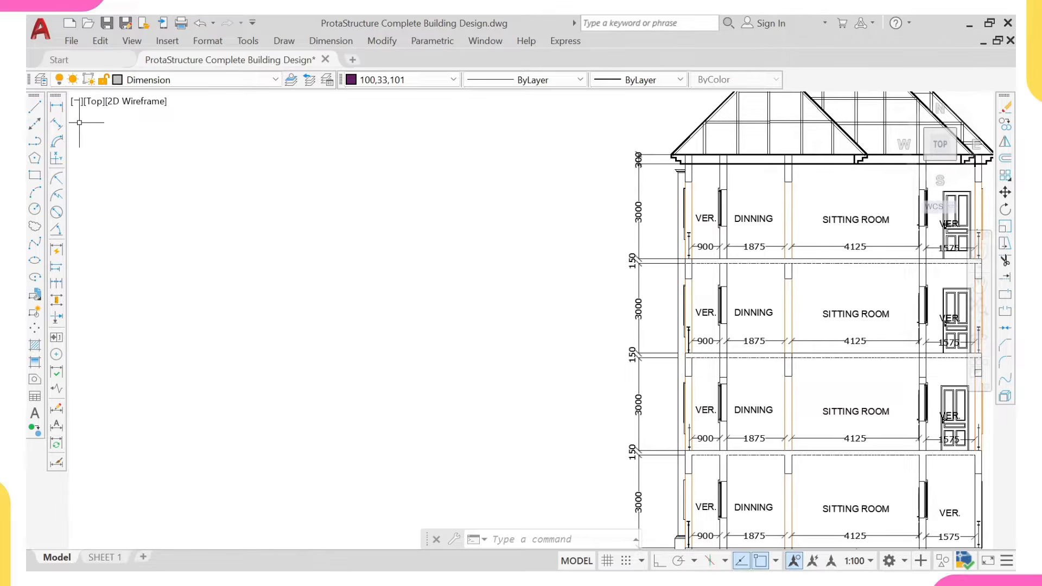
# - Measure the building's height in the section from the roof beam level to the ground floor with a linear dimension, without placing it
pyautogui.click(58, 107)
pyautogui.scroll(2, 705, 174)
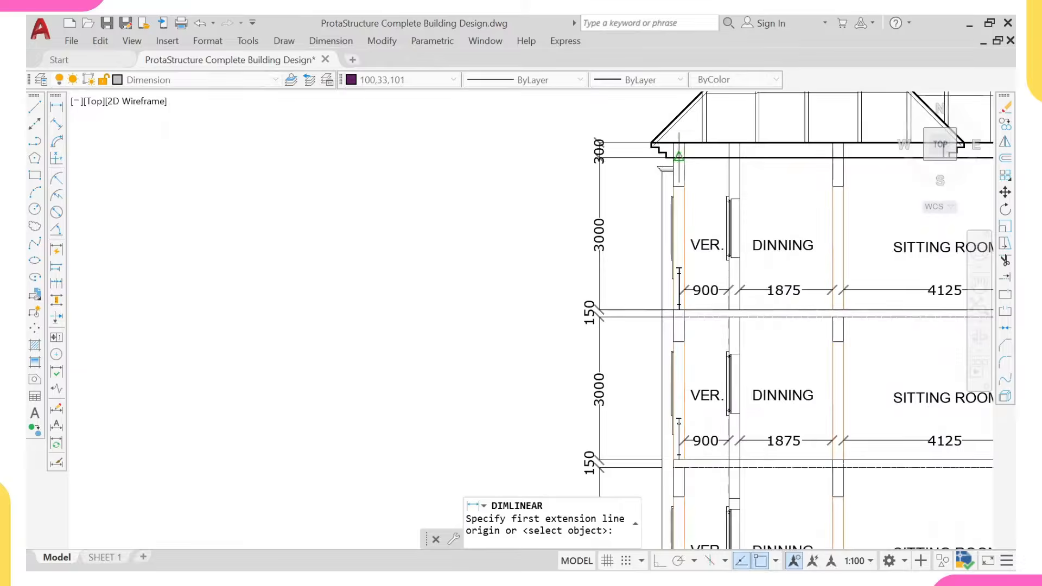
pyautogui.click(642, 143)
pyautogui.scroll(-4, 642, 143)
pyautogui.scroll(3, 652, 350)
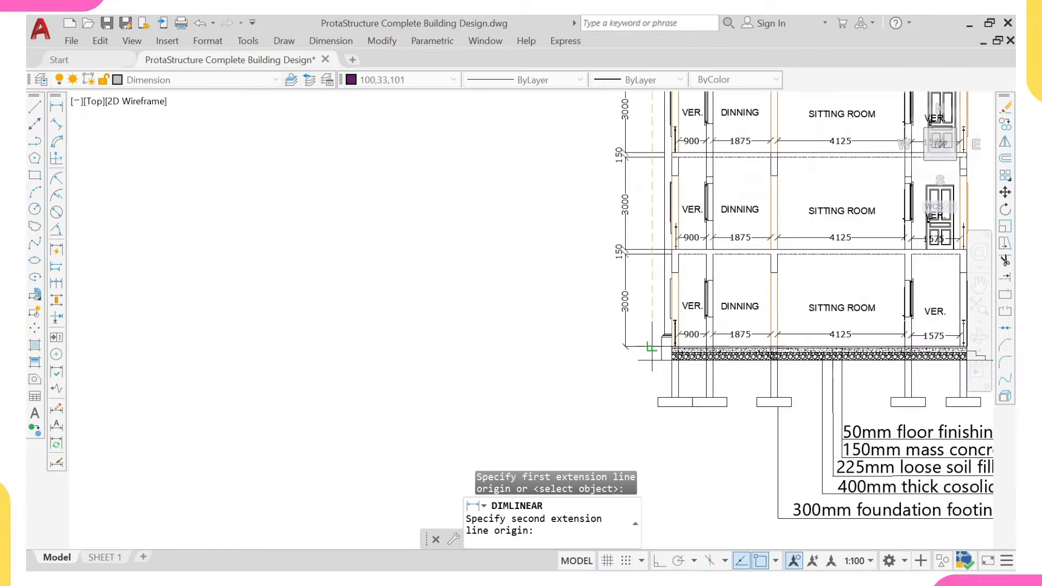
pyautogui.click(651, 347)
pyautogui.scroll(-2, 543, 391)
pyautogui.scroll(5, 558, 226)
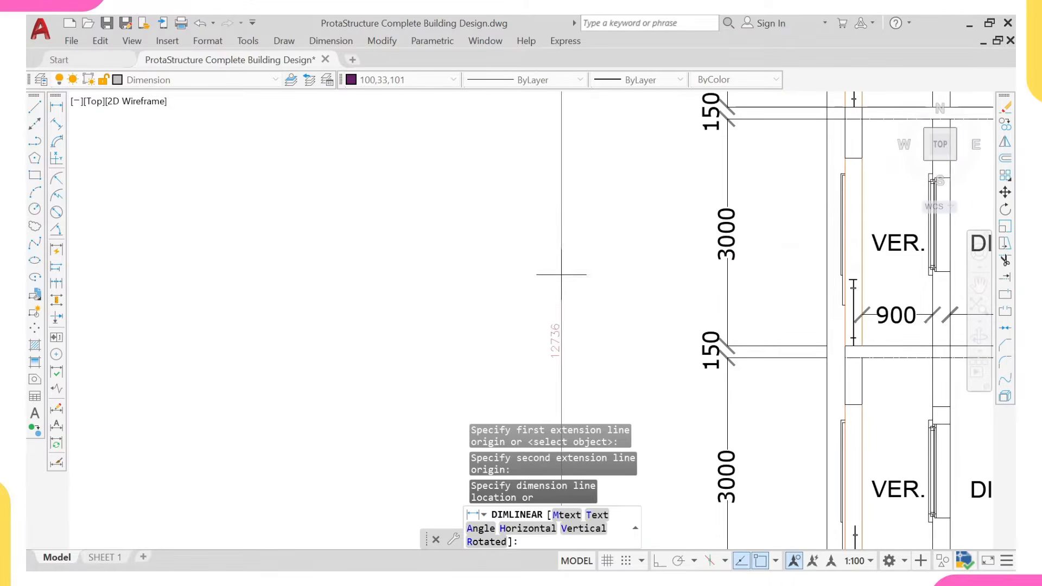
pyautogui.scroll(2, 553, 339)
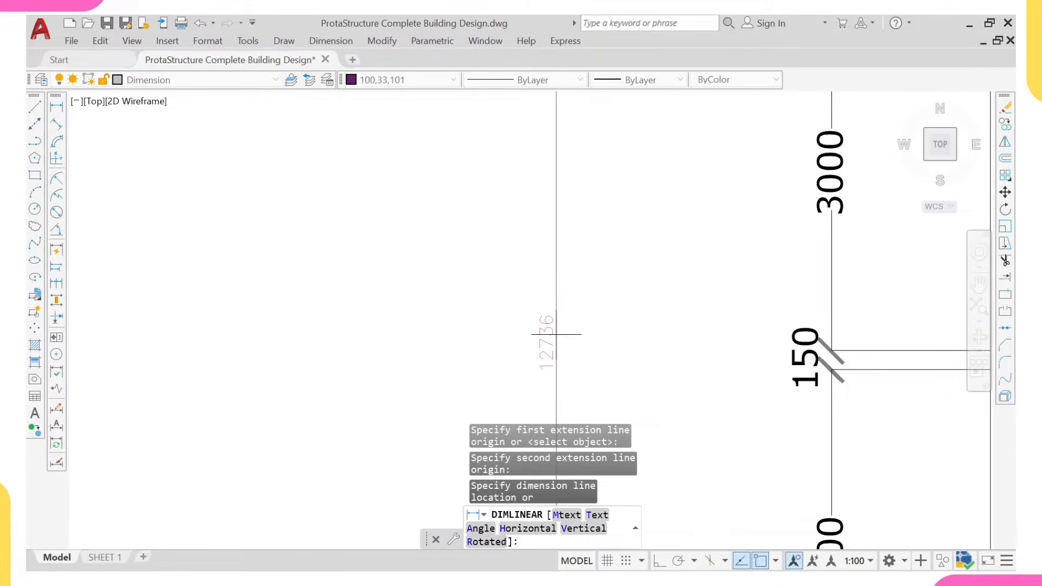
pyautogui.press('Escape')
pyautogui.press('Escape')
pyautogui.scroll(-5, 556, 335)
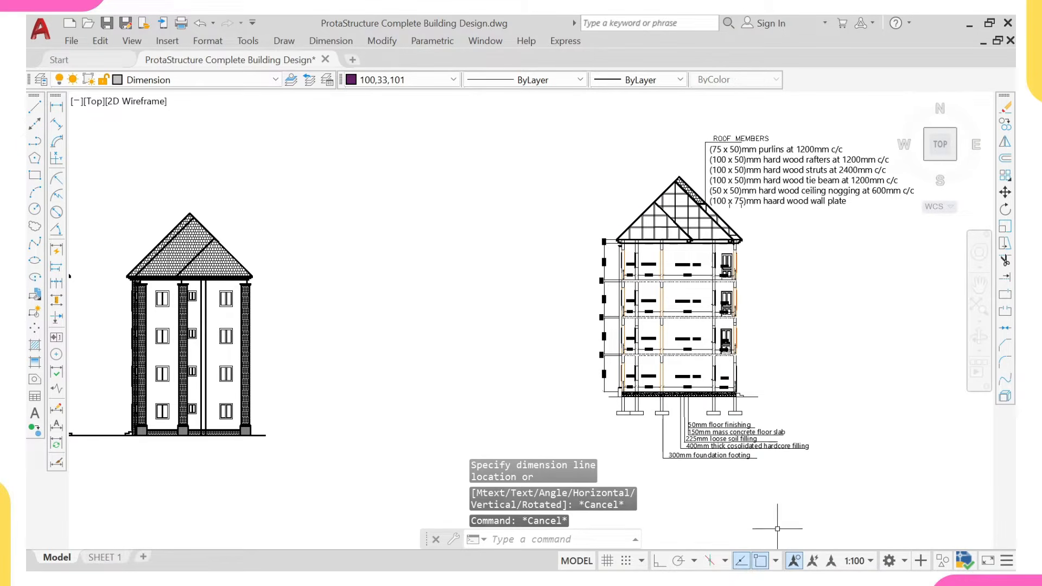
# - Switch back to ProtaStructure, generate the load combinations from the chosen loading settings, and accept them
pyautogui.moveTo(756, 564)
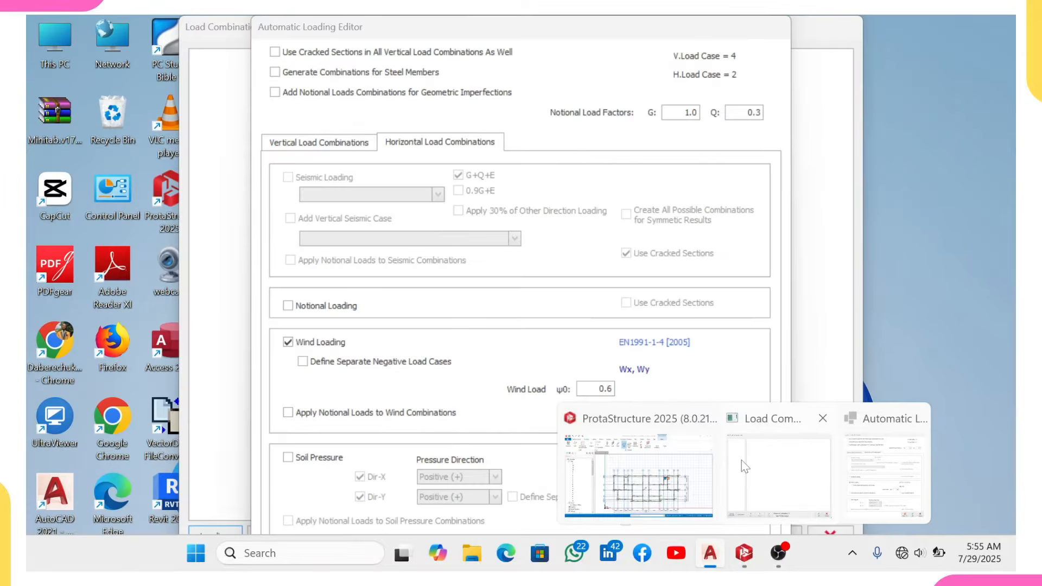
pyautogui.click(749, 466)
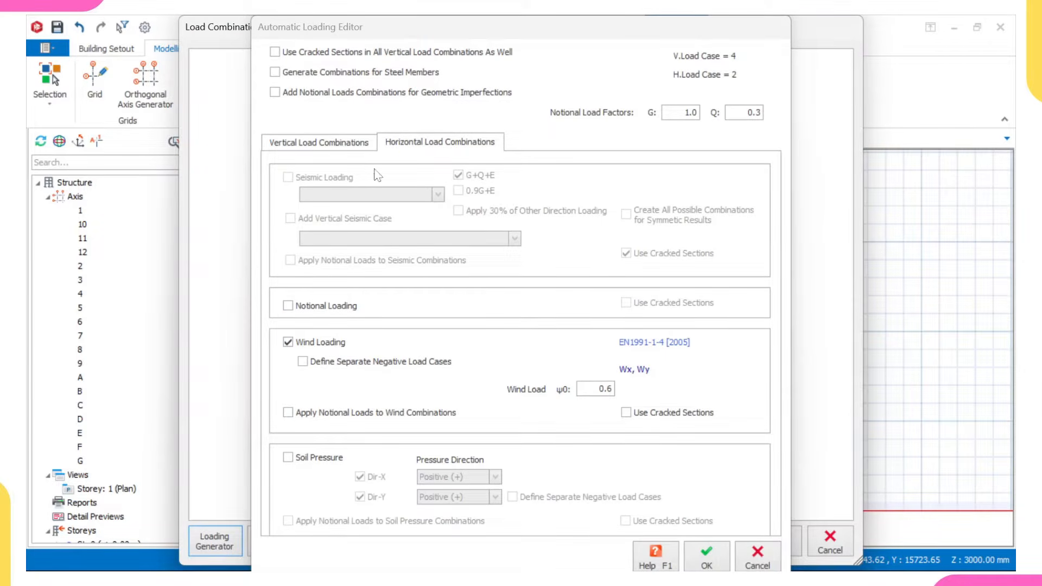
pyautogui.click(708, 559)
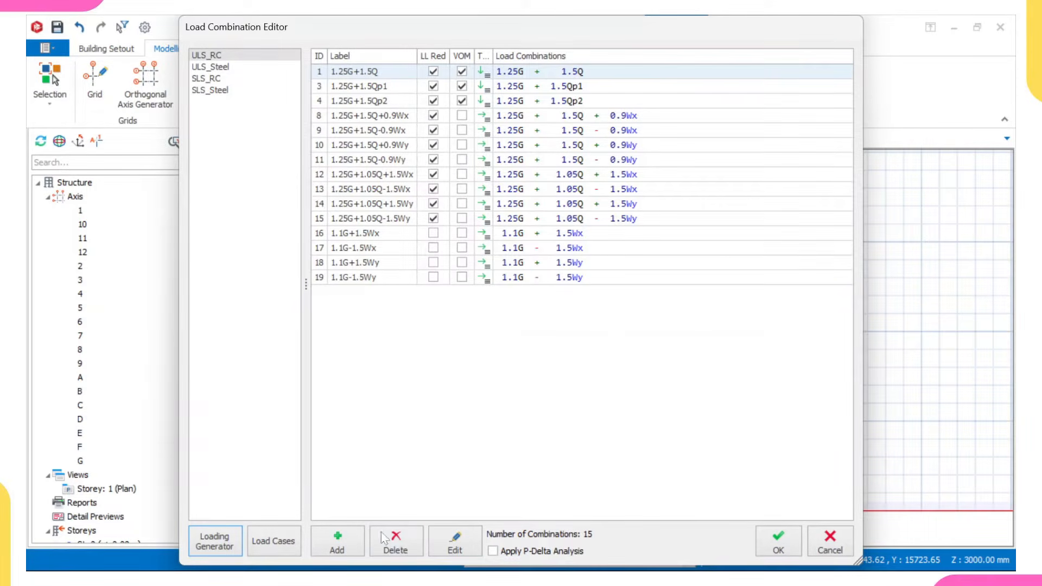
pyautogui.click(778, 544)
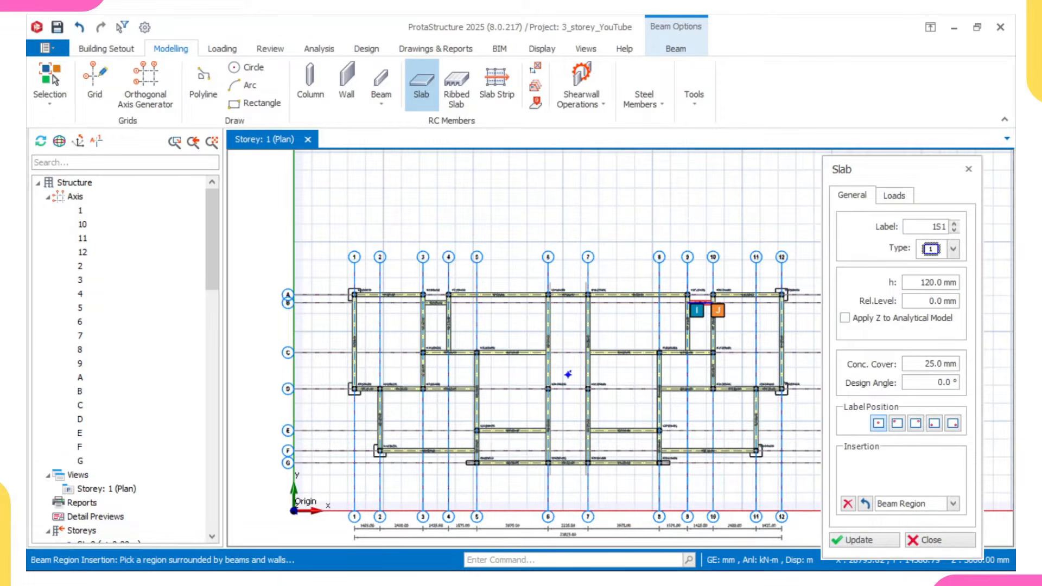
# - Set the slab thickness to 150 mm, the dead load to 1.5 kN/m2, and the imposed load to the 1.50 General domestic use preset
pyautogui.doubleClick(930, 283)
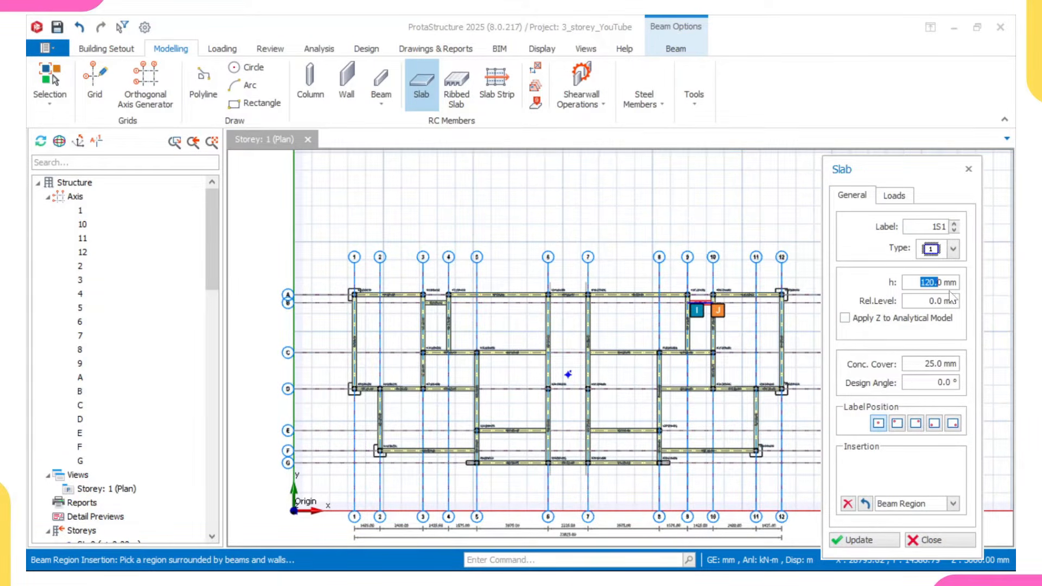
pyautogui.write('150')
pyautogui.click(897, 196)
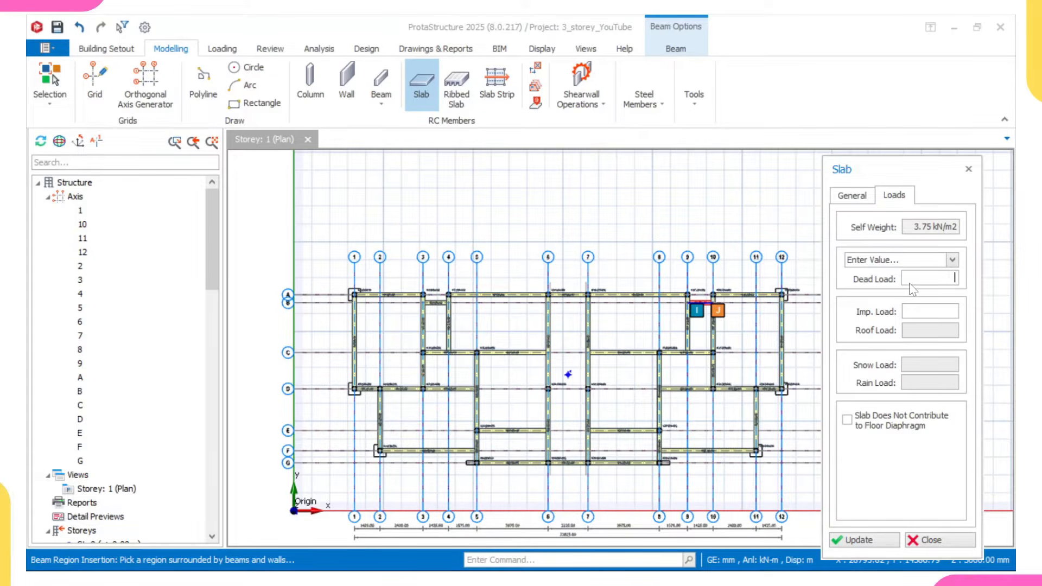
pyautogui.write('1.5 kN/m2')
pyautogui.rightClick(911, 312)
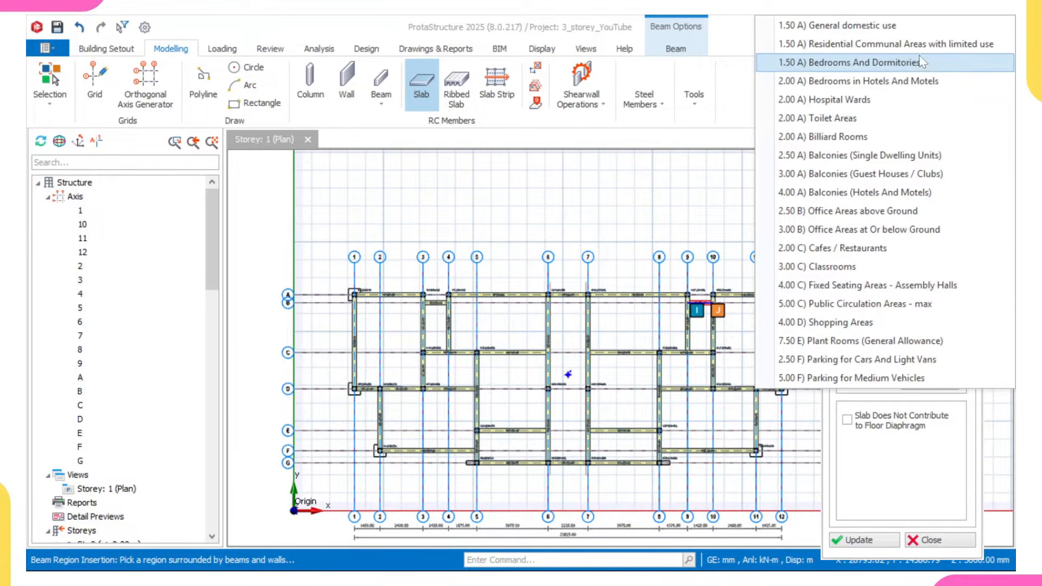
pyautogui.click(892, 26)
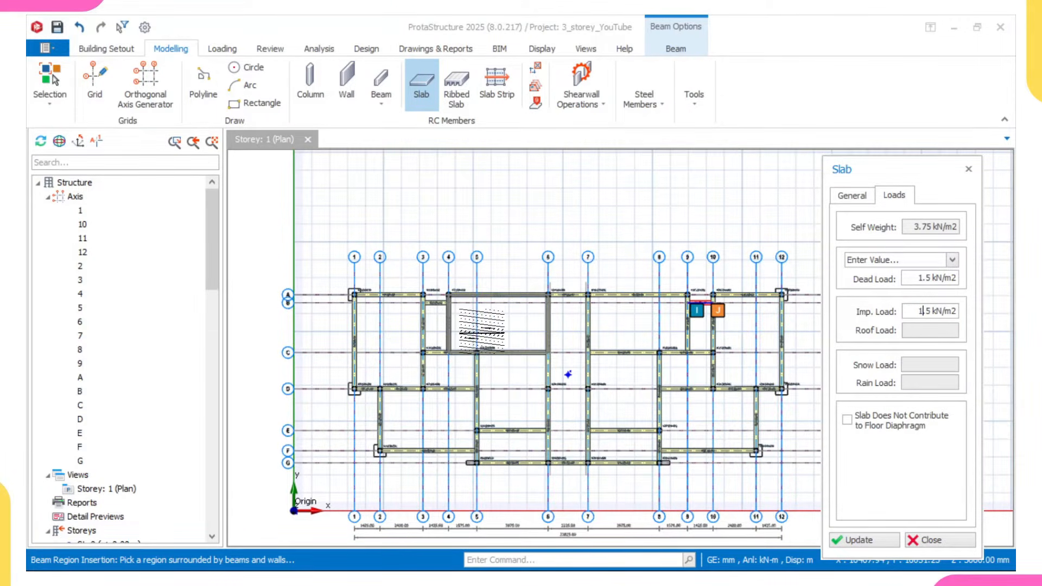
# - Insert slabs in the seven beam-enclosed regions between grids 1 and 6 on storey 1
pyautogui.scroll(1, 567, 374)
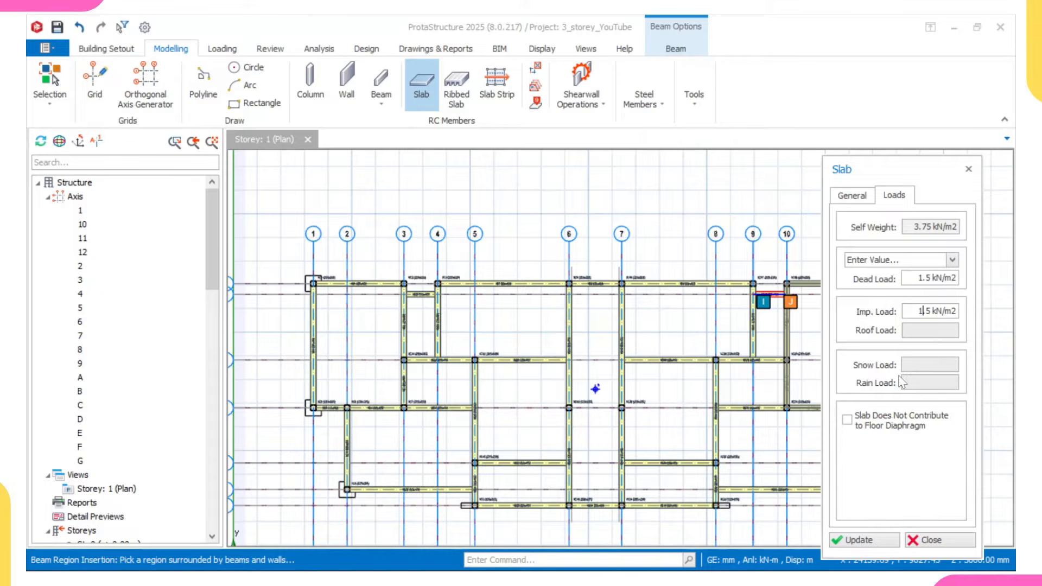
pyautogui.click(757, 380)
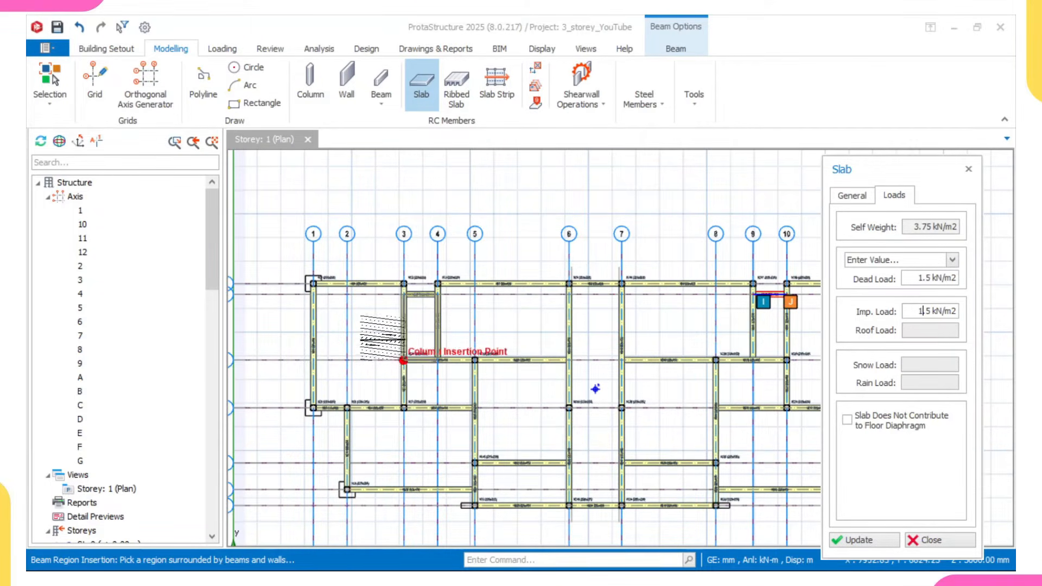
pyautogui.click(380, 350)
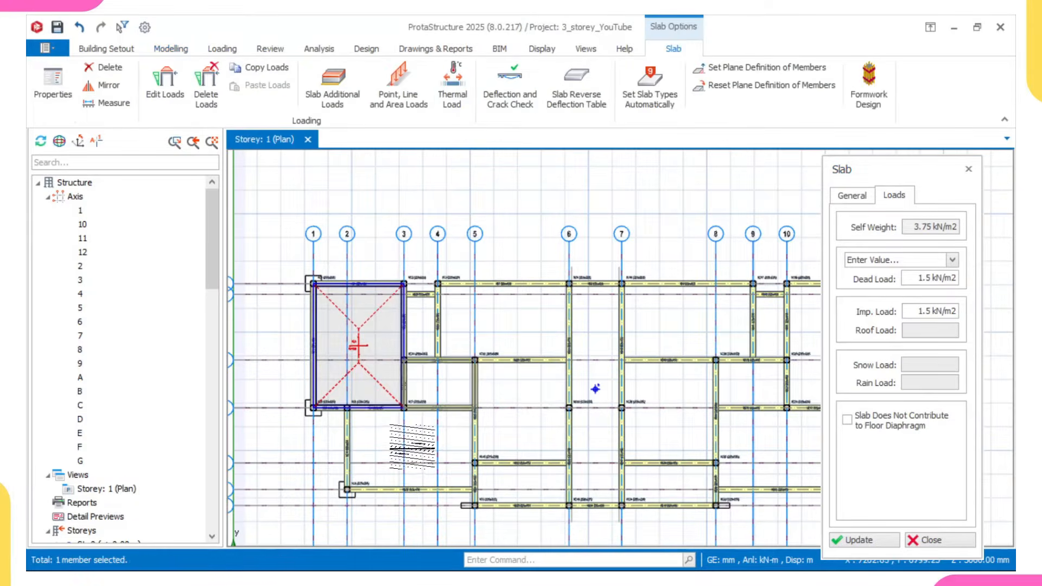
pyautogui.click(413, 446)
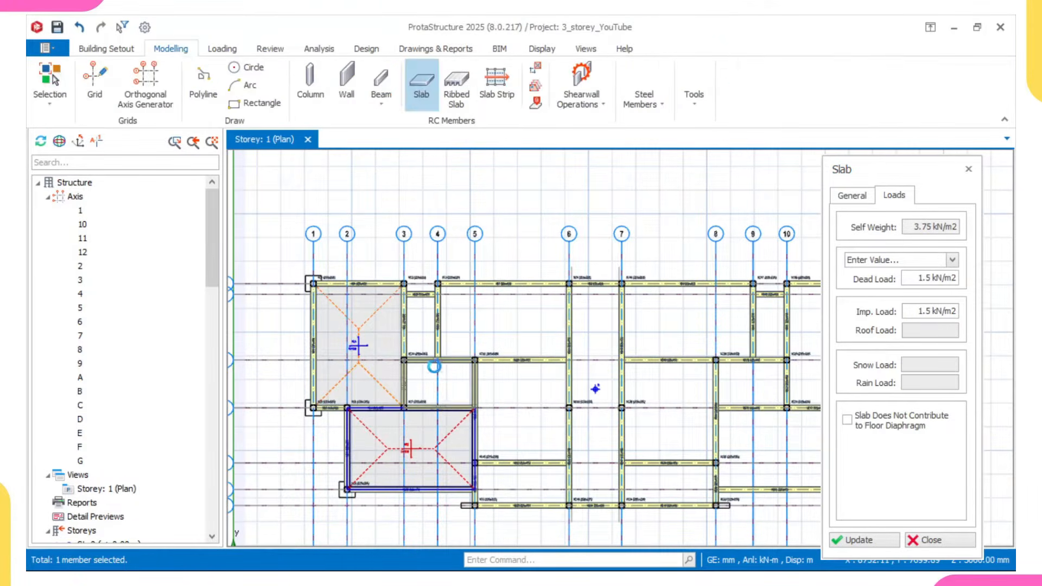
pyautogui.click(434, 367)
pyautogui.click(419, 322)
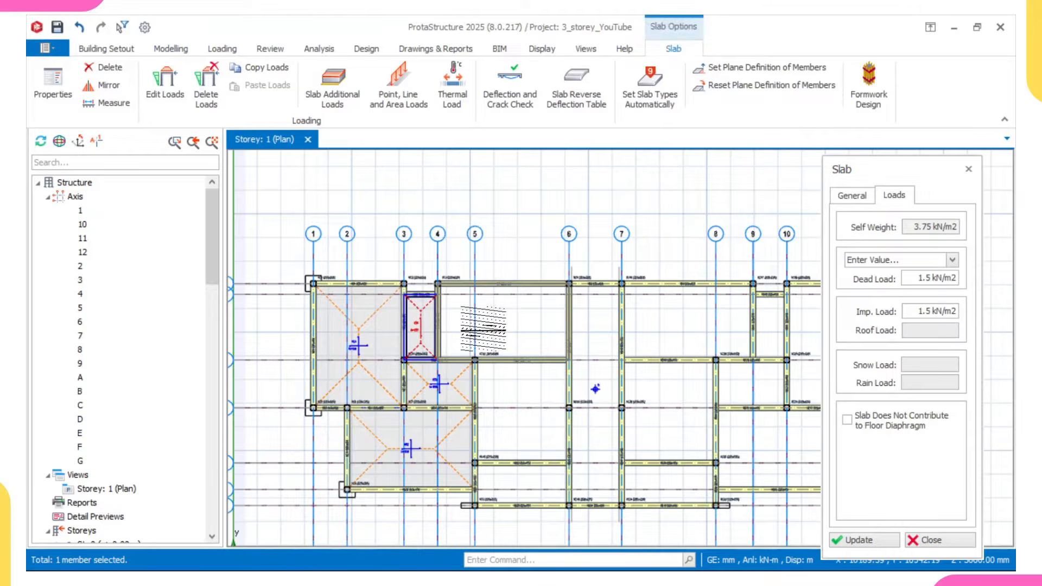
pyautogui.click(483, 325)
pyautogui.click(529, 429)
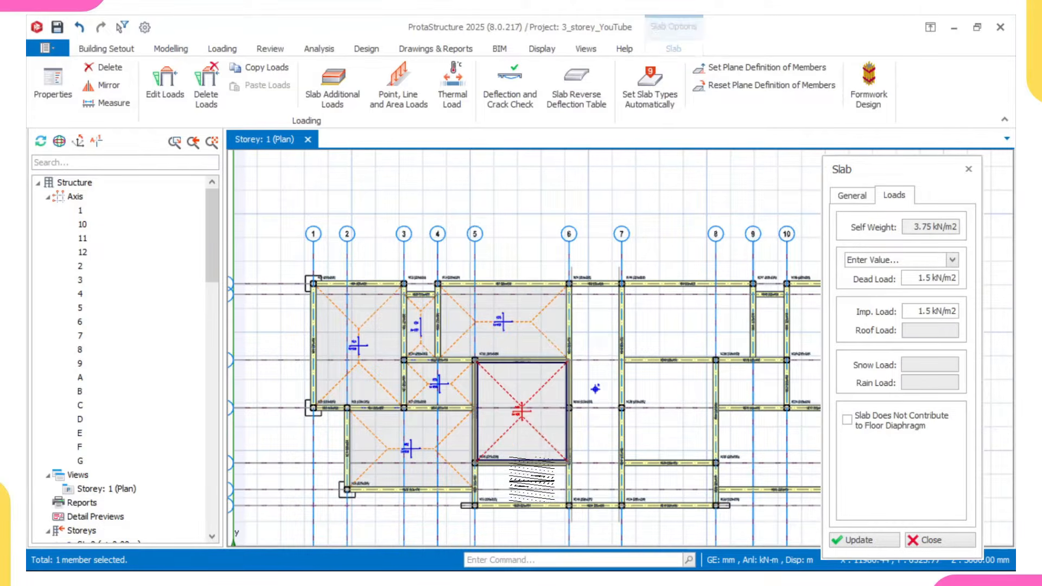
pyautogui.click(531, 479)
# - Insert slabs in the seven beam-enclosed regions between grids 7 and 12, and finish slab insertion
pyautogui.click(658, 334)
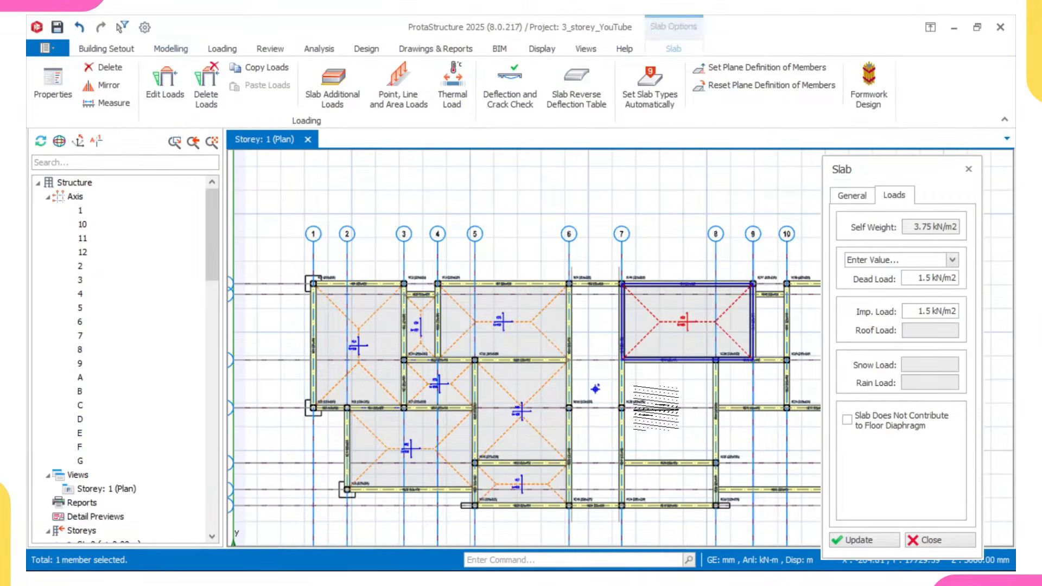
pyautogui.click(657, 428)
pyautogui.click(666, 482)
pyautogui.moveTo(755, 461); pyautogui.dragTo(527, 430, button='middle')
pyautogui.click(614, 429)
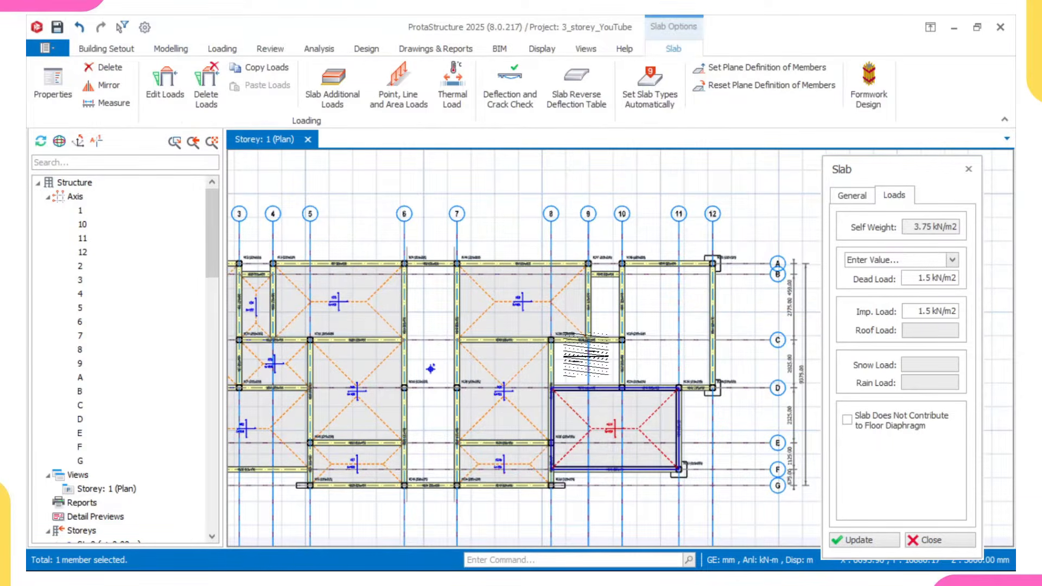
pyautogui.click(586, 358)
pyautogui.click(605, 304)
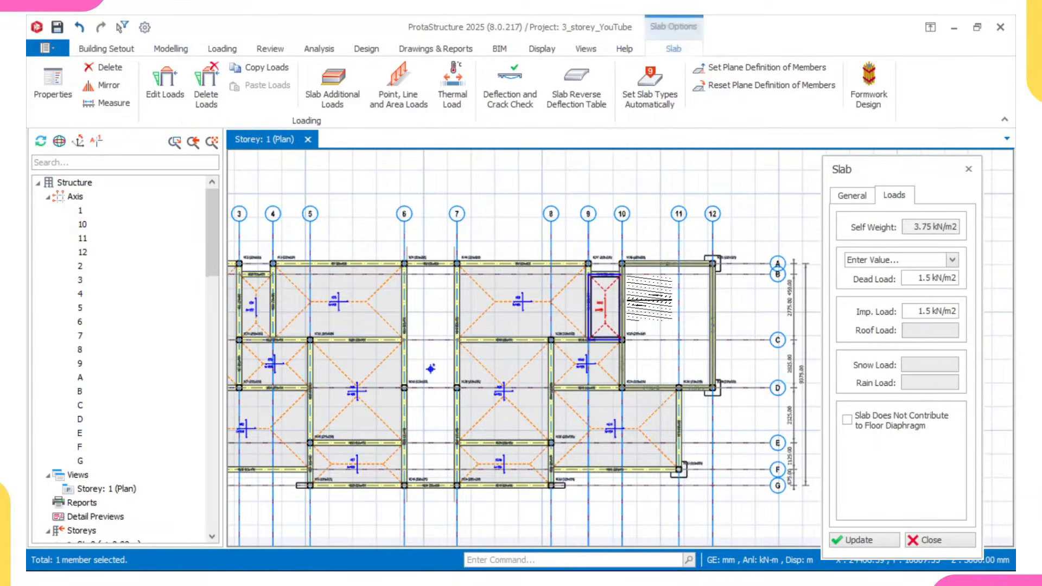
pyautogui.click(648, 299)
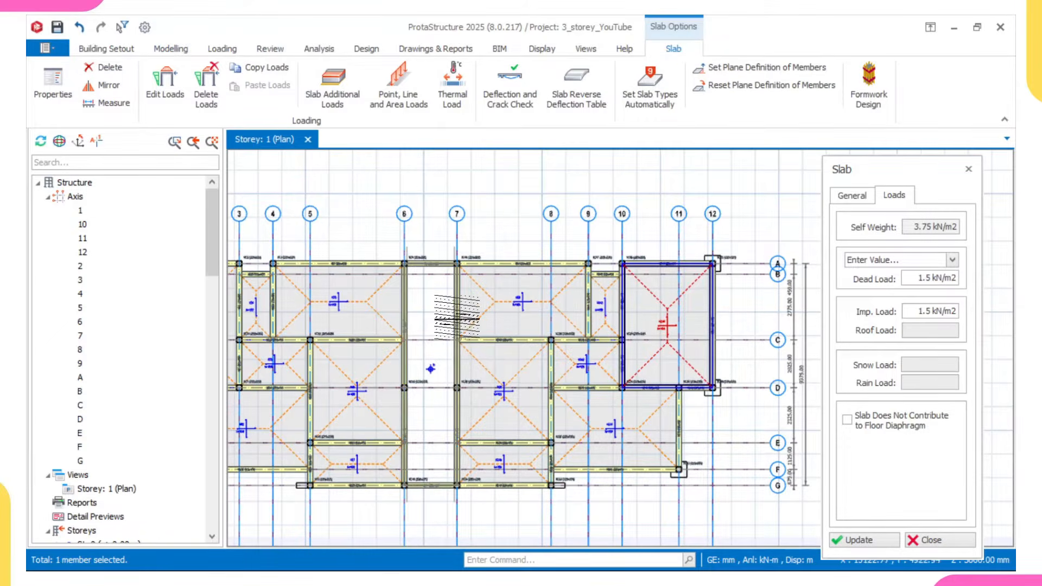
pyautogui.scroll(-1, 456, 317)
pyautogui.scroll(-1, 478, 320)
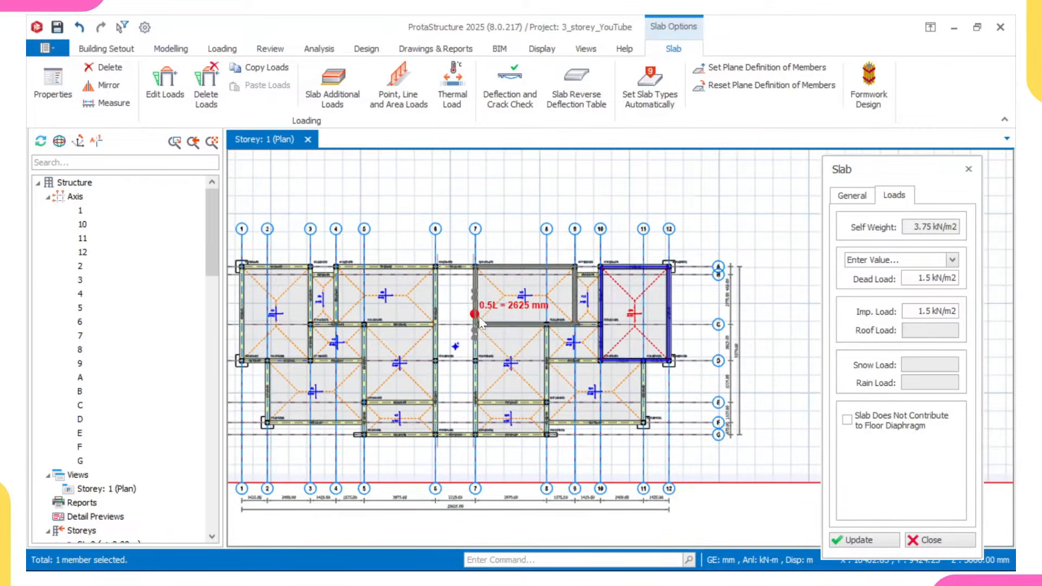
pyautogui.click(968, 169)
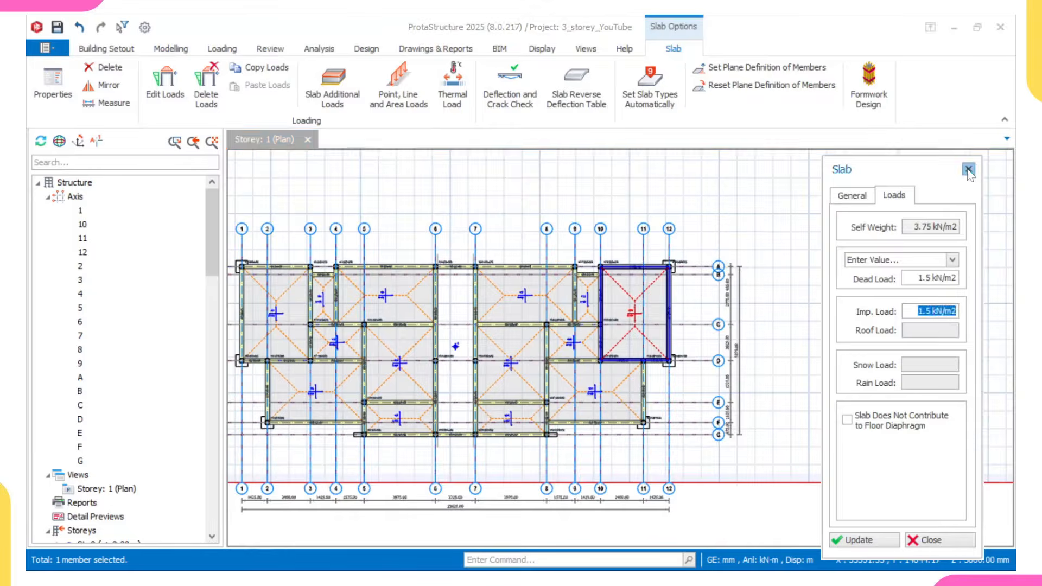
# - Examine the slabs and their surrounding beams along grid A, especially around grids 3 to 6
pyautogui.scroll(-1, 838, 193)
pyautogui.moveTo(613, 270); pyautogui.dragTo(693, 293, button='middle')
pyautogui.scroll(1, 571, 299)
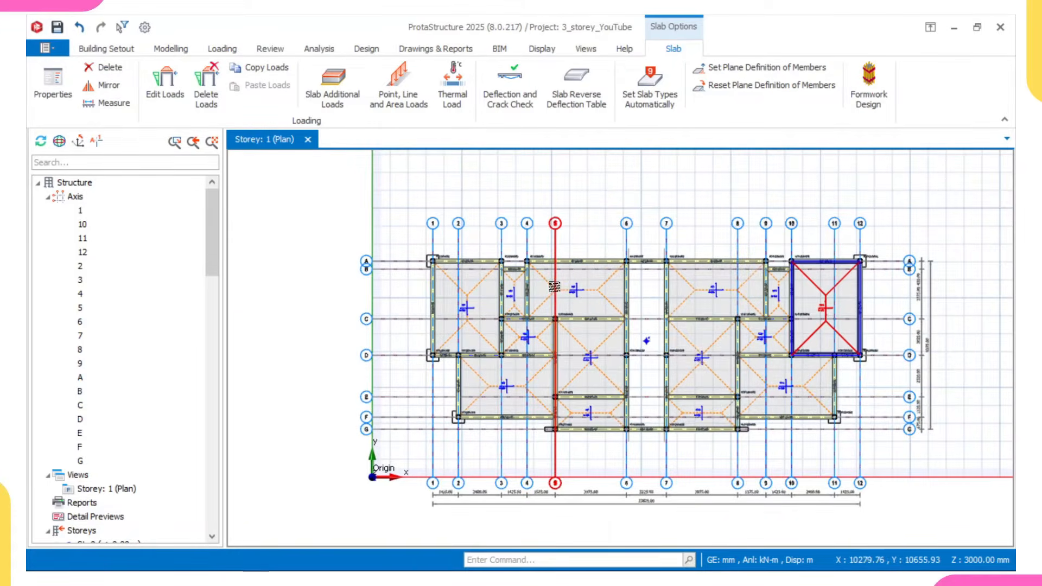
pyautogui.scroll(2, 554, 286)
pyautogui.scroll(2, 537, 296)
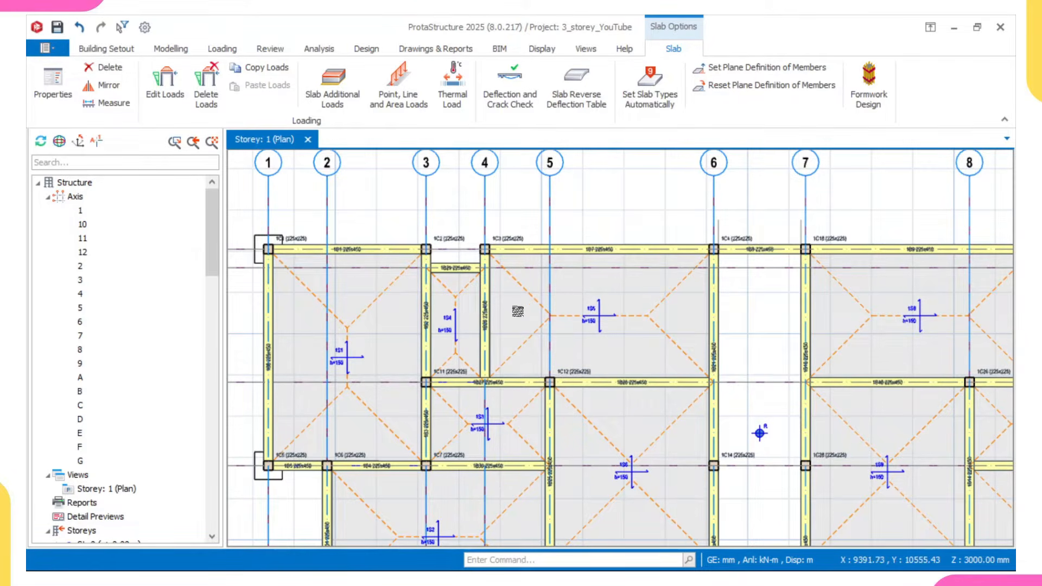
pyautogui.click(518, 311)
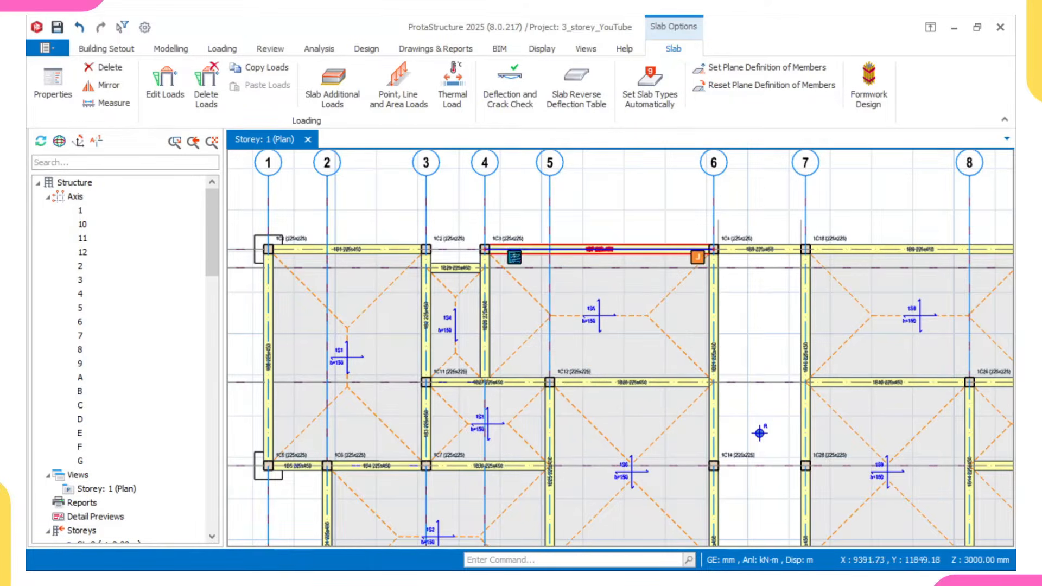
pyautogui.moveTo(514, 257); pyautogui.dragTo(456, 279, button='middle')
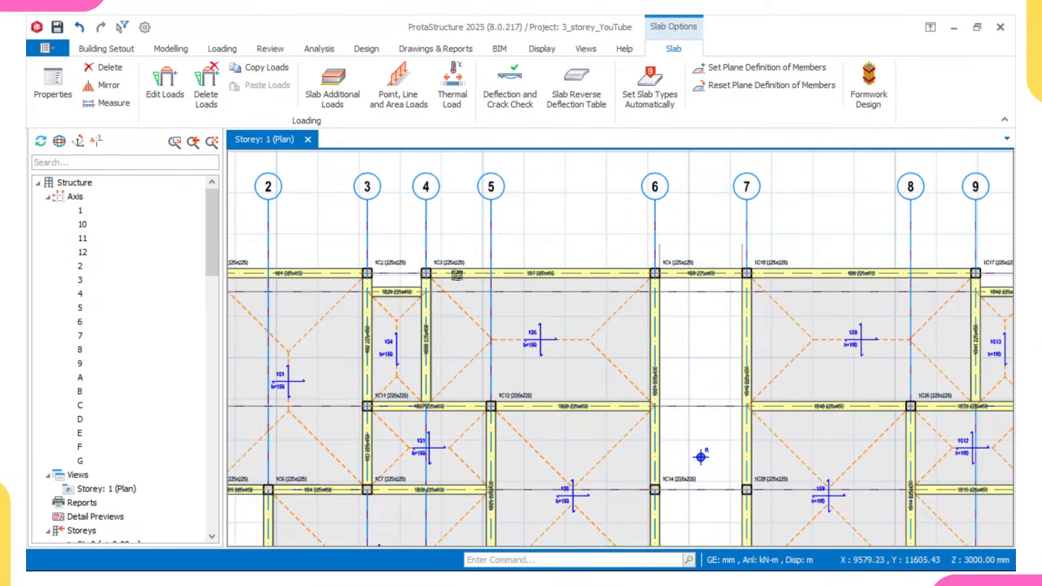
pyautogui.moveTo(457, 275); pyautogui.dragTo(244, 277, button='middle')
pyautogui.moveTo(349, 304); pyautogui.dragTo(398, 319, button='middle')
pyautogui.scroll(-2, 420, 322)
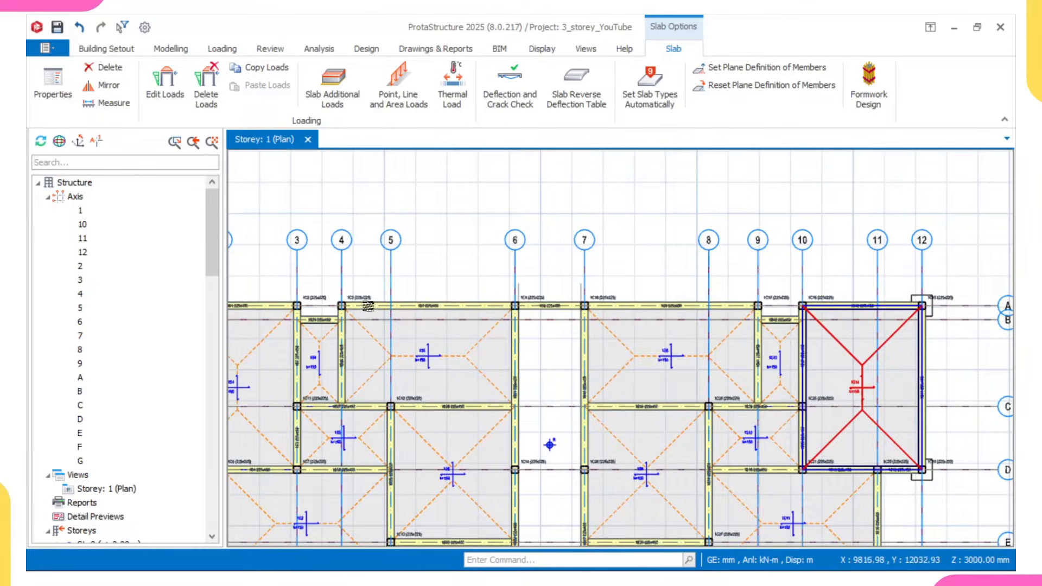
pyautogui.scroll(1, 353, 304)
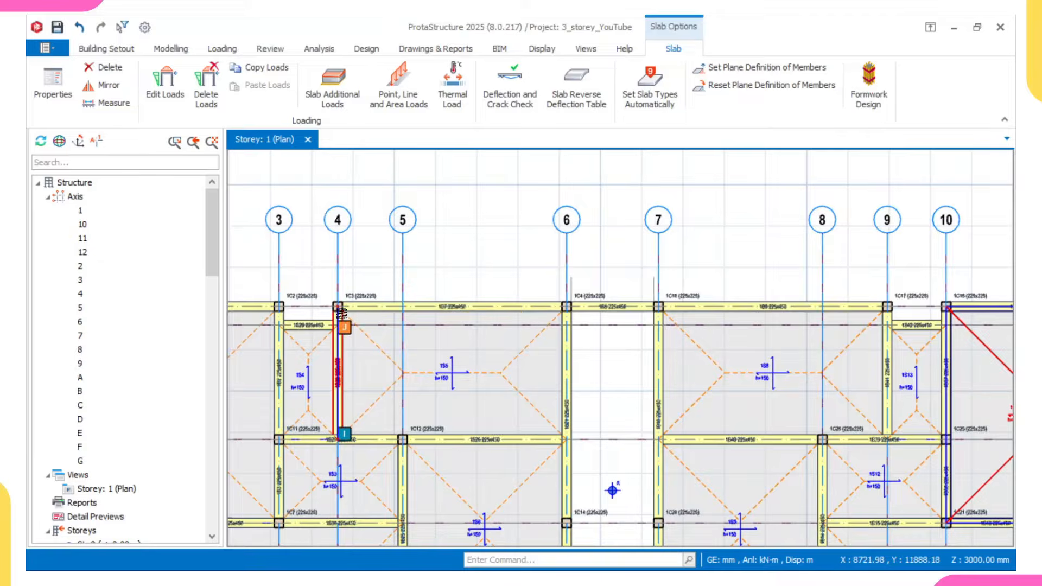
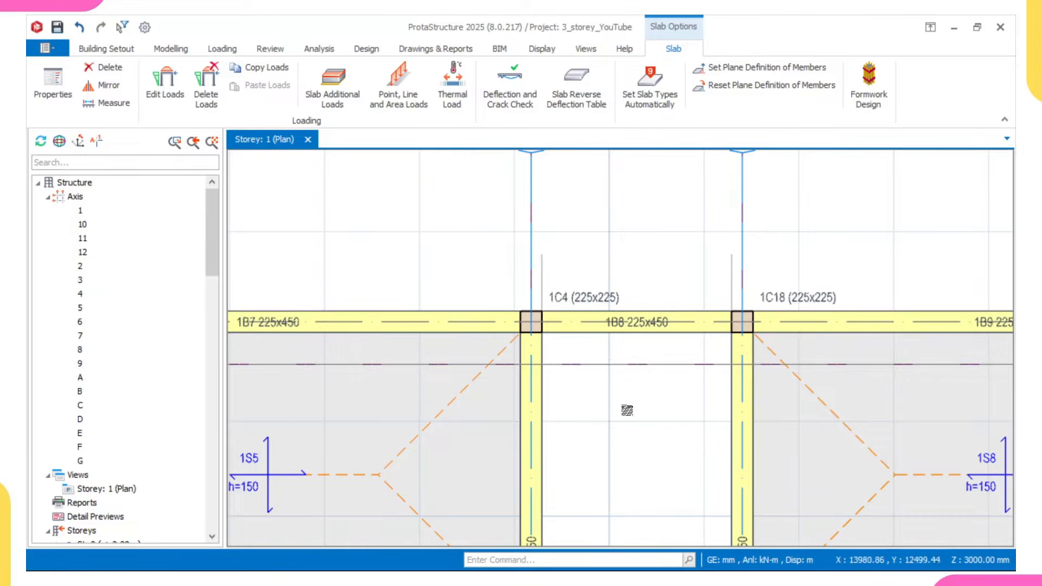
# - Examine how the beams, columns and slab corners meet along grid A between grids 3 and 10
pyautogui.moveTo(609, 313)
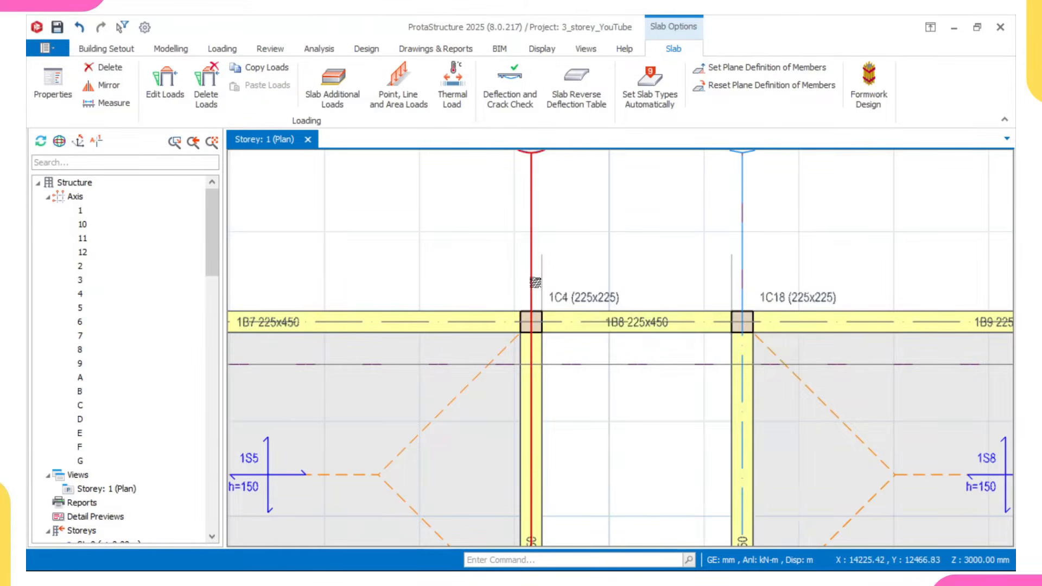
pyautogui.scroll(-3, 526, 323)
pyautogui.moveTo(526, 323); pyautogui.dragTo(622, 322, button='middle')
pyautogui.scroll(3, 324, 315)
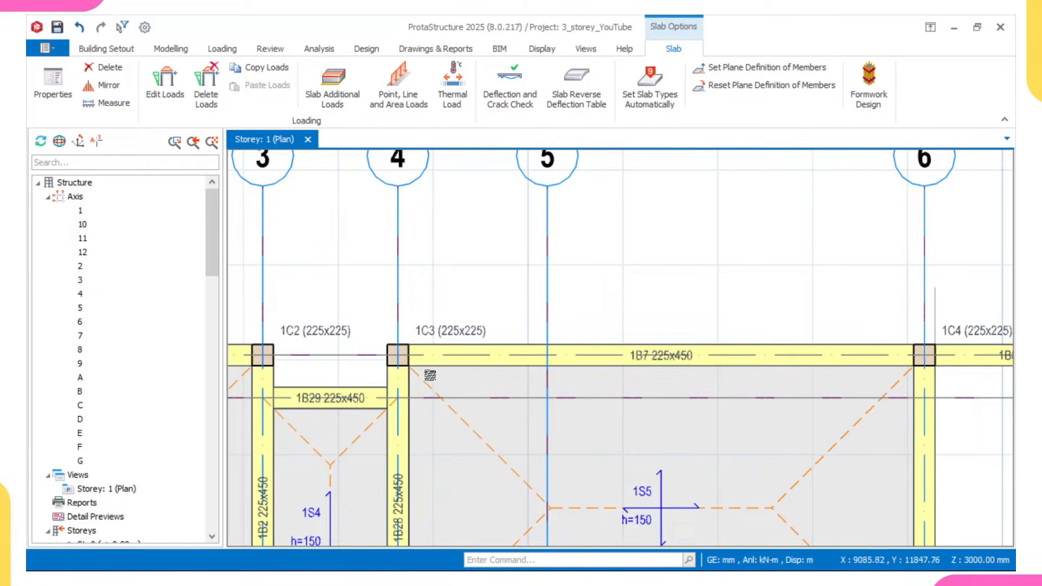
pyautogui.moveTo(388, 359)
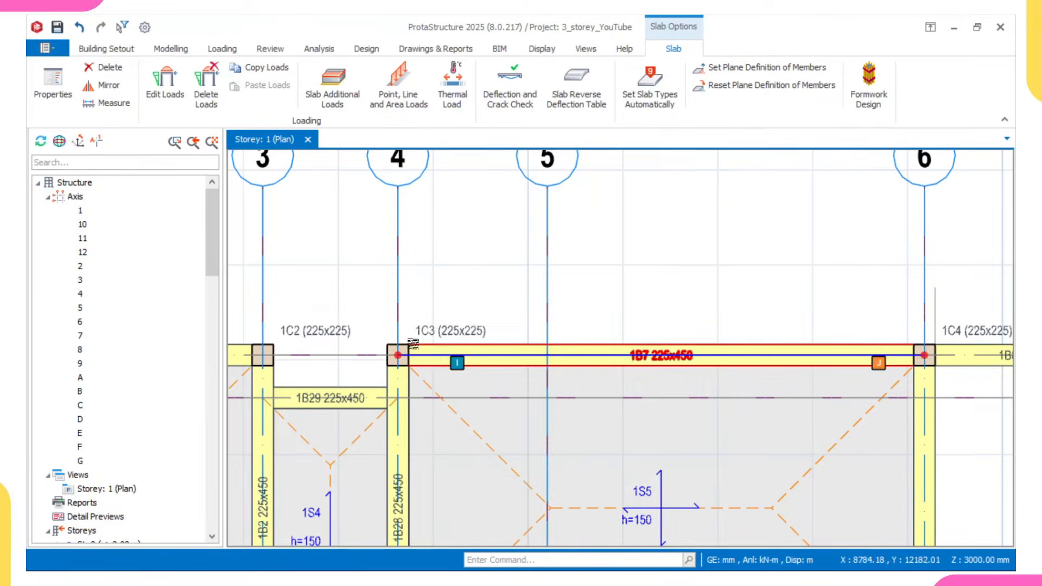
pyautogui.moveTo(413, 344)
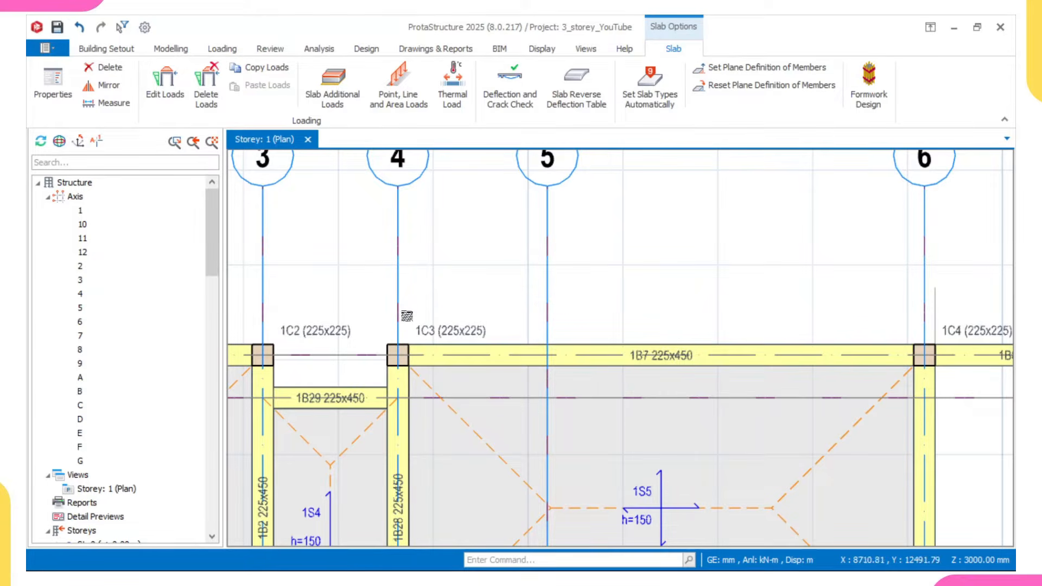
pyautogui.scroll(-1, 513, 337)
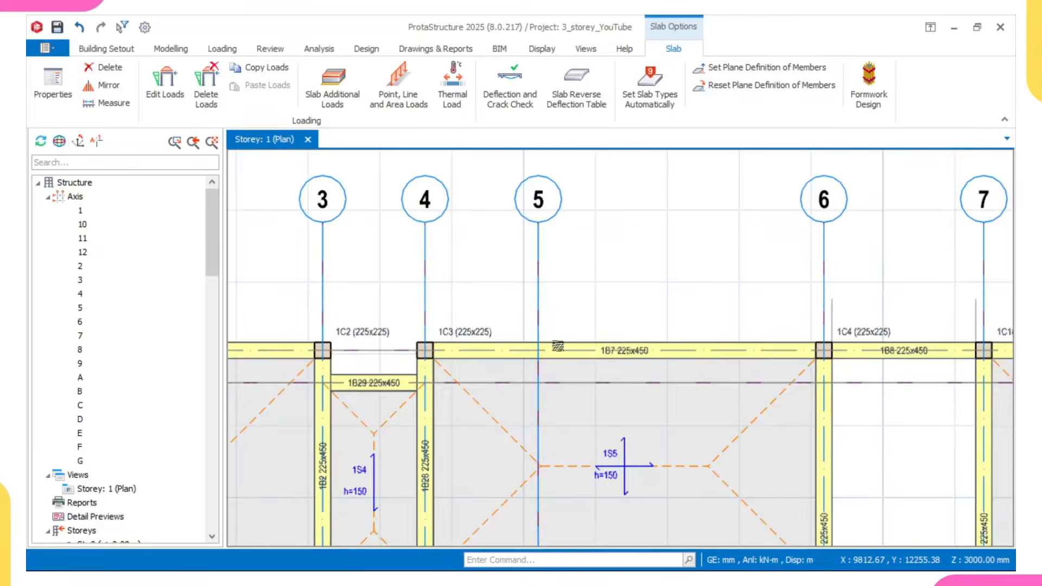
pyautogui.moveTo(695, 353); pyautogui.dragTo(499, 329, button='middle')
pyautogui.scroll(2, 617, 314)
pyautogui.scroll(-3, 544, 362)
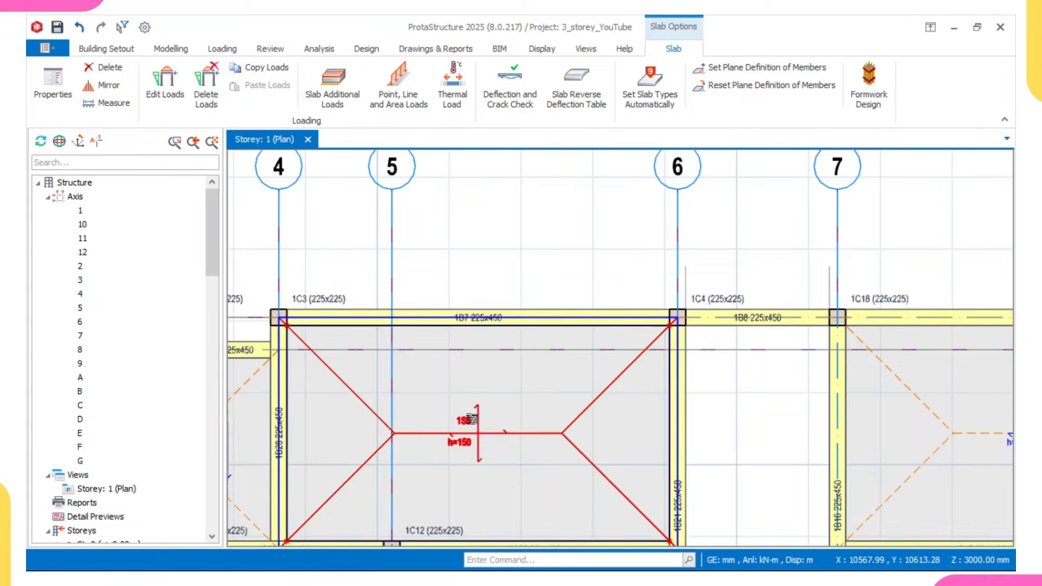
pyautogui.scroll(3, 279, 321)
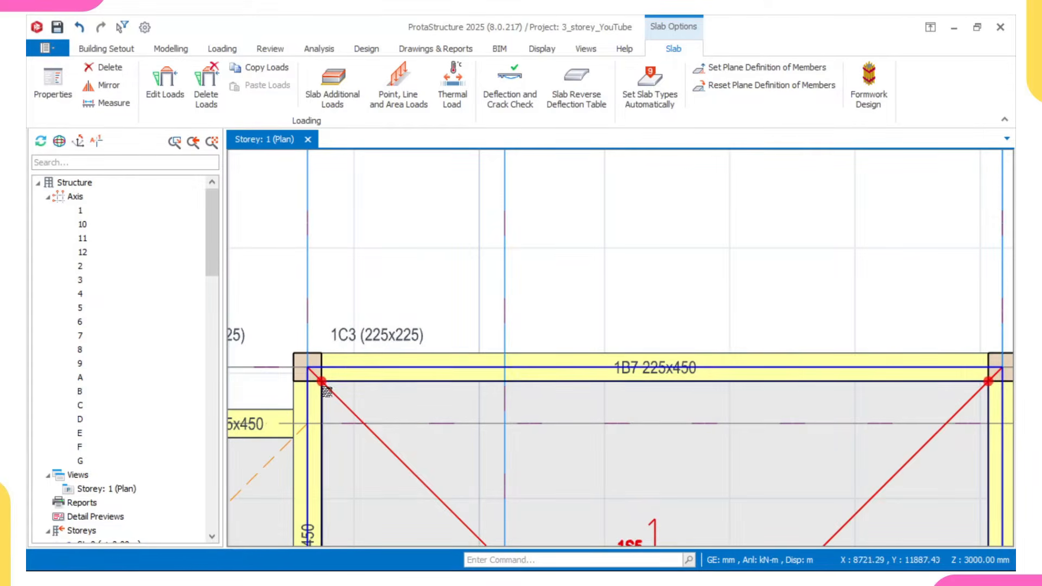
pyautogui.scroll(-3, 332, 398)
pyautogui.scroll(-2, 342, 361)
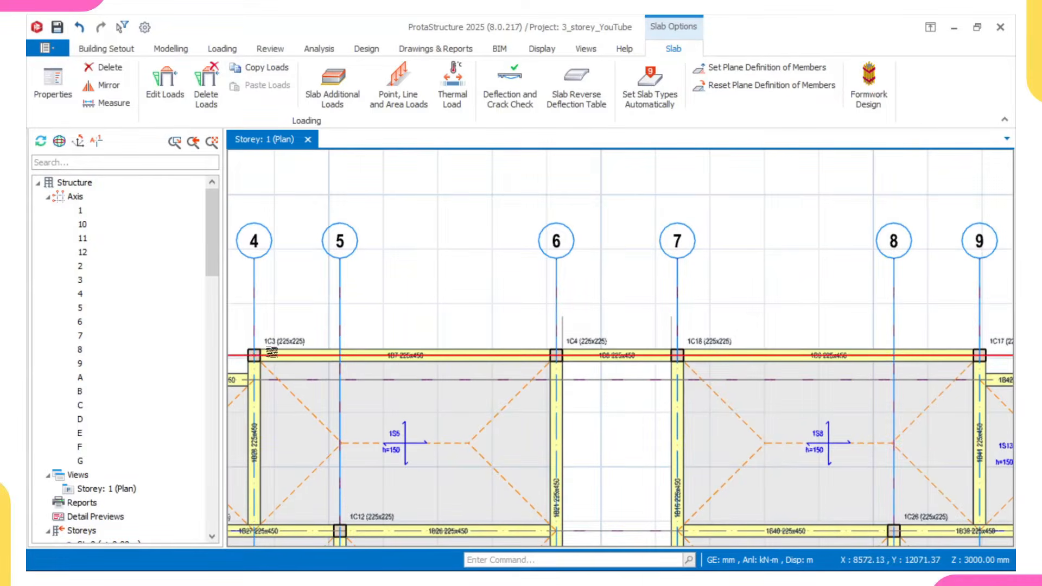
pyautogui.scroll(-1, 345, 352)
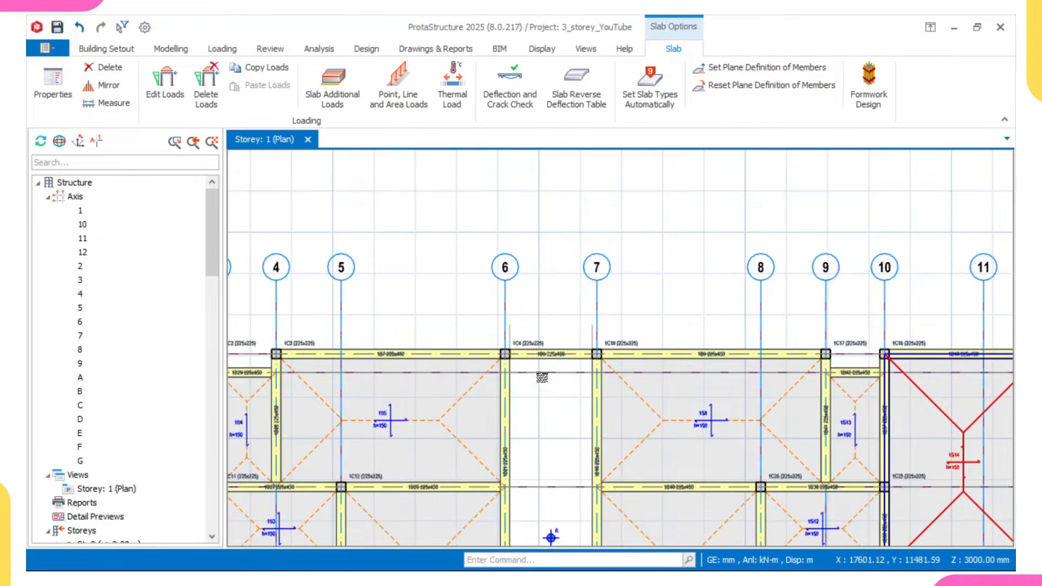
# - Select the grid A beam between grids 1 and 3 and the grid 1 beam between grids A and D
pyautogui.moveTo(499, 356)
pyautogui.moveTo(356, 356); pyautogui.dragTo(466, 384, button='middle')
pyautogui.scroll(-2, 296, 393)
pyautogui.moveTo(296, 393); pyautogui.dragTo(460, 376, button='middle')
pyautogui.scroll(1, 461, 375)
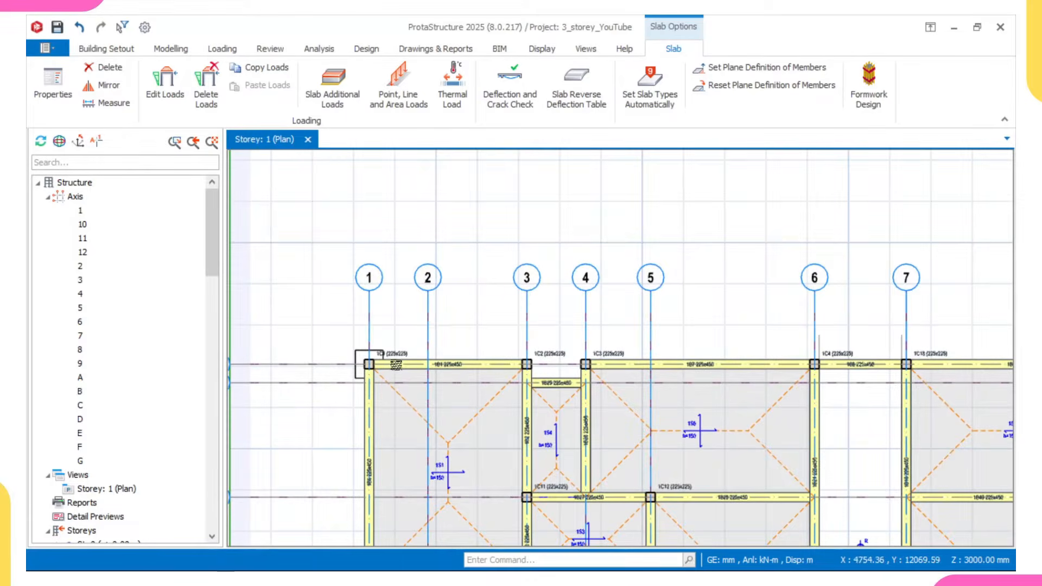
pyautogui.click(468, 366)
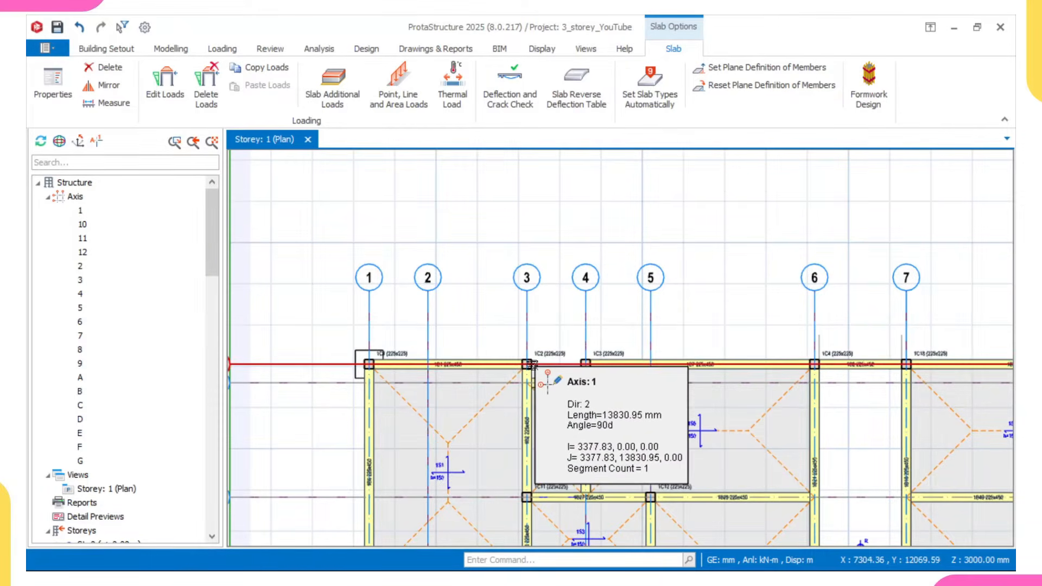
pyautogui.scroll(1, 410, 367)
pyautogui.click(439, 371)
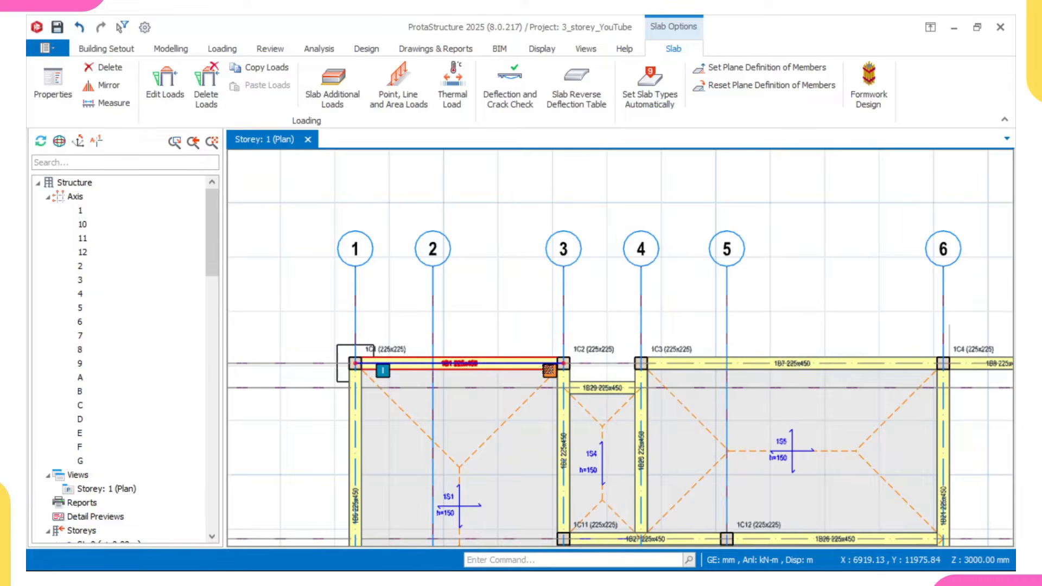
pyautogui.click(447, 359)
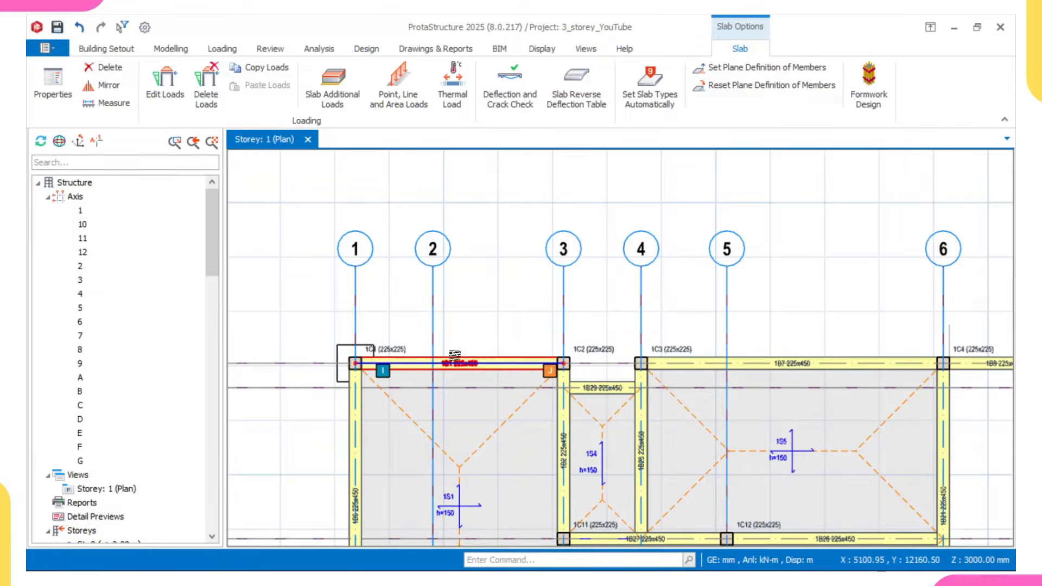
pyautogui.scroll(-3, 429, 369)
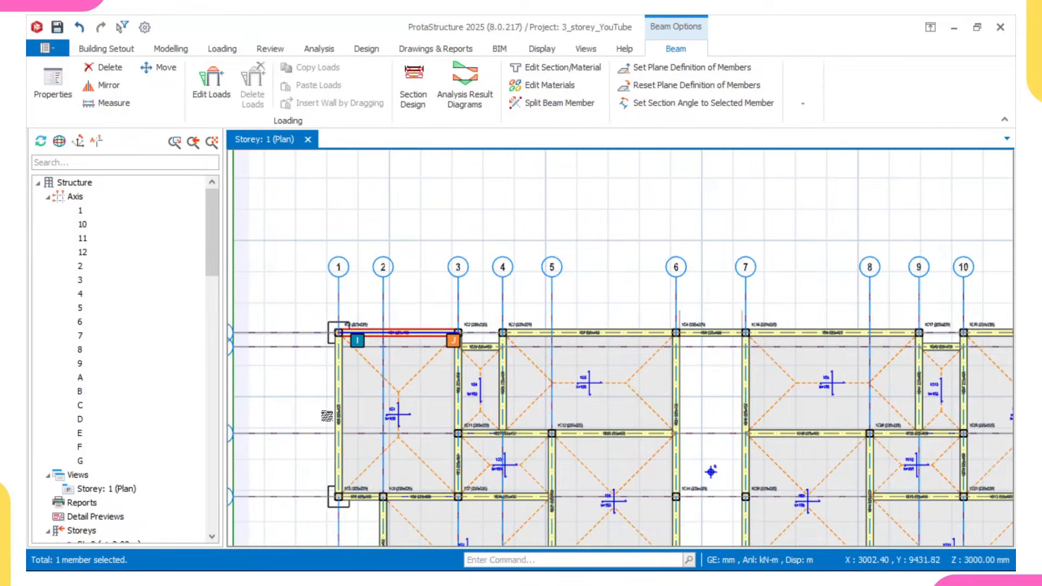
pyautogui.click(338, 404)
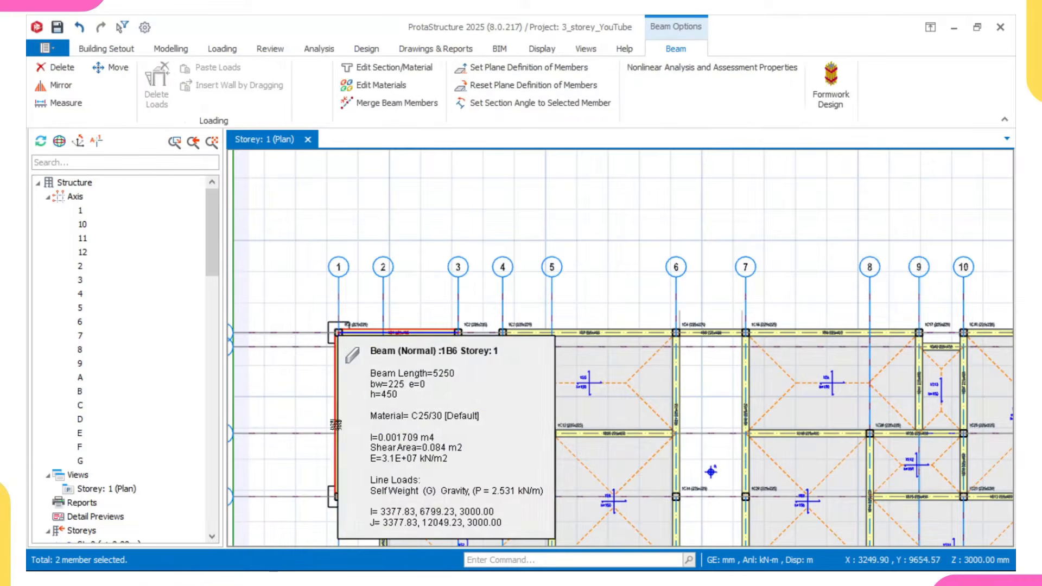
# - Add the grid 2 beam between grids D and F and the grid F beam between grids 2 and 5 to the selection
pyautogui.scroll(-3, 347, 407)
pyautogui.scroll(2, 380, 413)
pyautogui.click(393, 421)
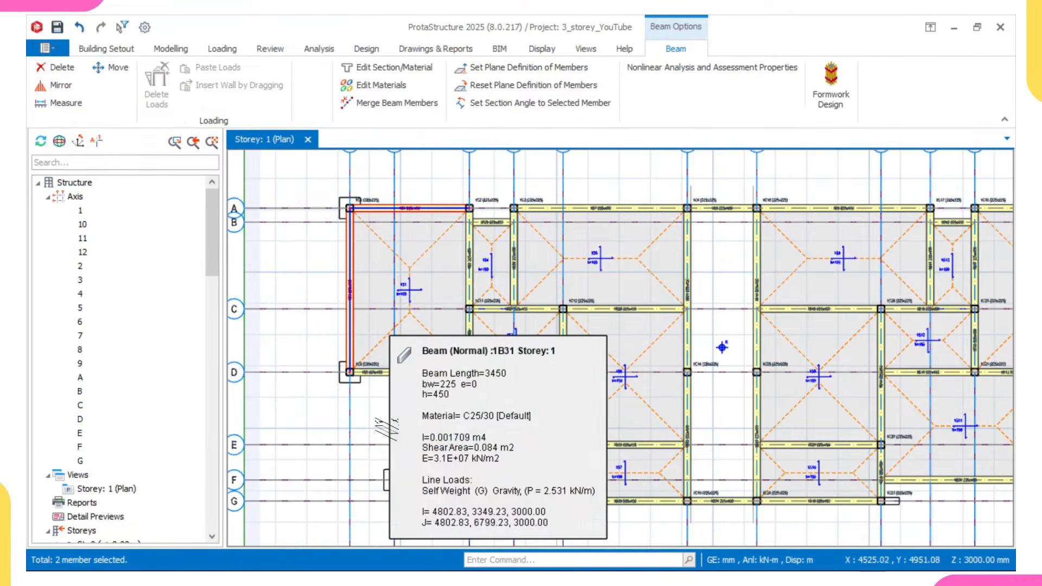
pyautogui.scroll(-3, 394, 421)
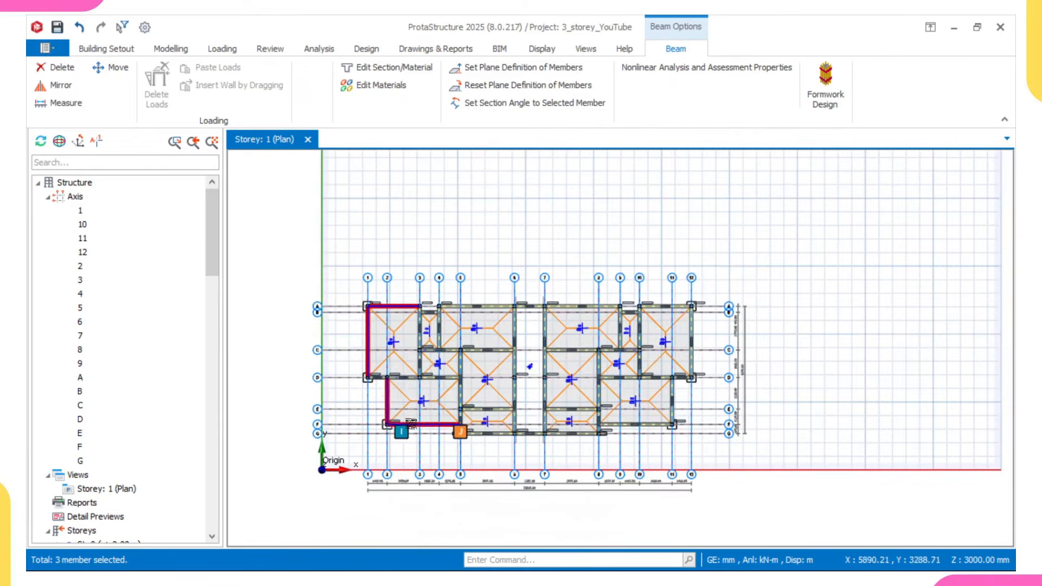
pyautogui.scroll(3, 426, 428)
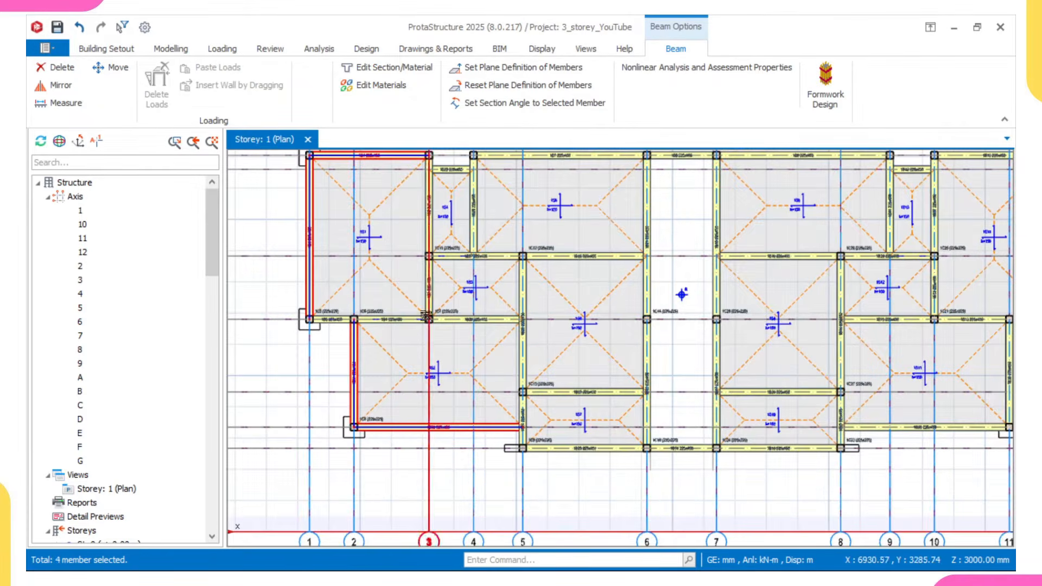
# - Add the short grid B beams between grids 3–4 and 9–10 and the grid A beam between grids 10 and 12 to the selection
pyautogui.scroll(-2, 426, 325)
pyautogui.scroll(4, 428, 272)
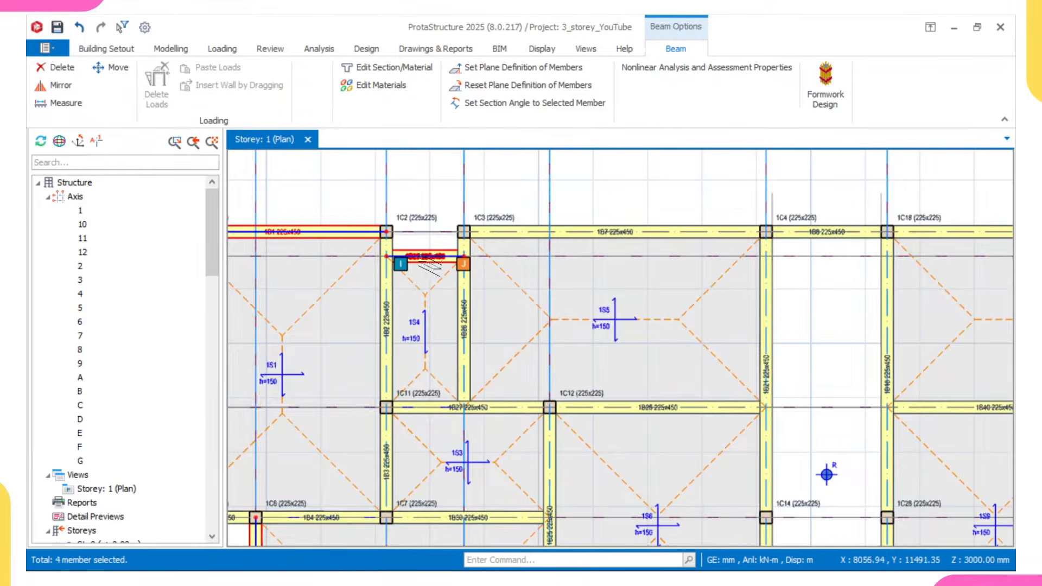
pyautogui.scroll(-4, 429, 263)
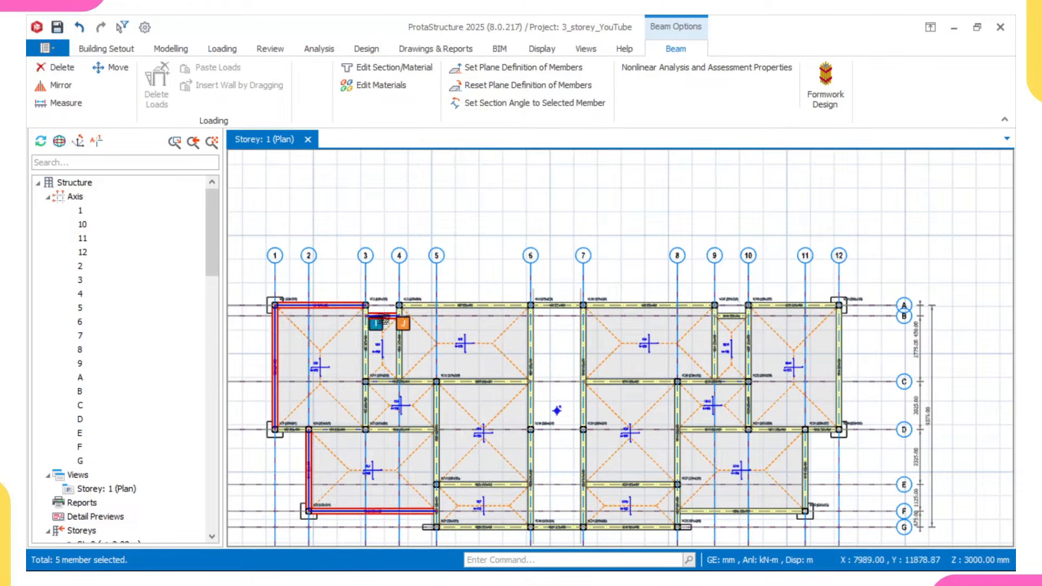
pyautogui.moveTo(760, 311); pyautogui.dragTo(684, 315, button='middle')
pyautogui.scroll(2, 684, 315)
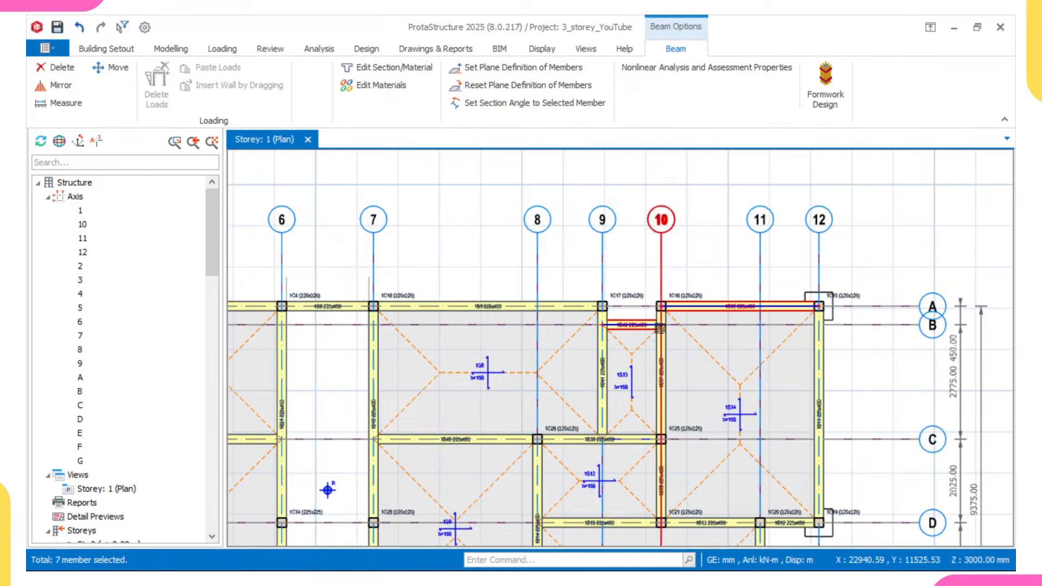
# - Add the two grid E beams, between grids 5 and 6 and between grids 7 and 8, to the selection
pyautogui.moveTo(766, 413); pyautogui.dragTo(842, 304, button='middle')
pyautogui.moveTo(640, 365); pyautogui.dragTo(699, 336, button='middle')
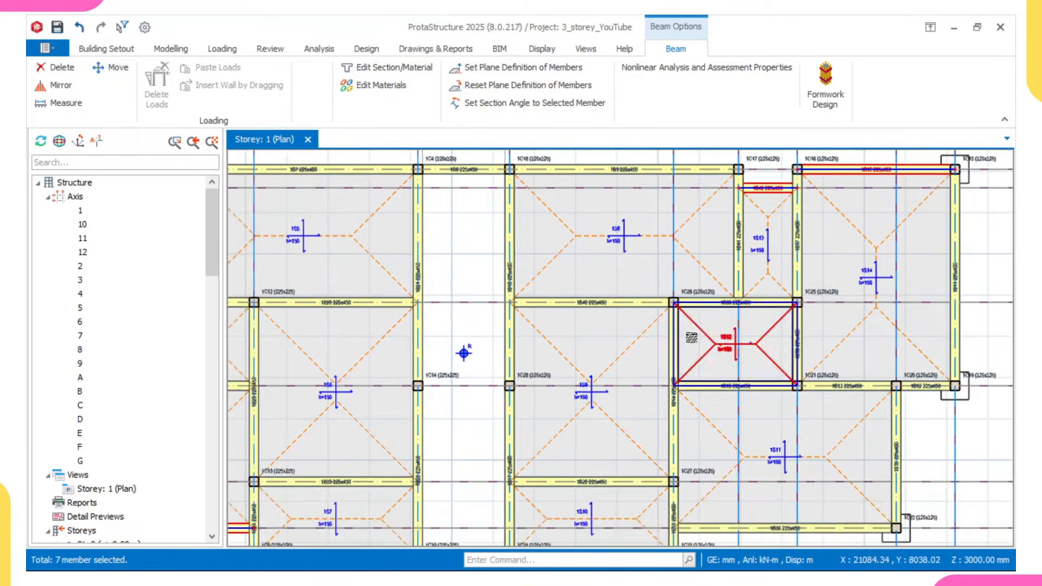
pyautogui.scroll(-1, 671, 350)
pyautogui.moveTo(550, 426); pyautogui.dragTo(581, 332, button='middle')
pyautogui.scroll(-1, 560, 336)
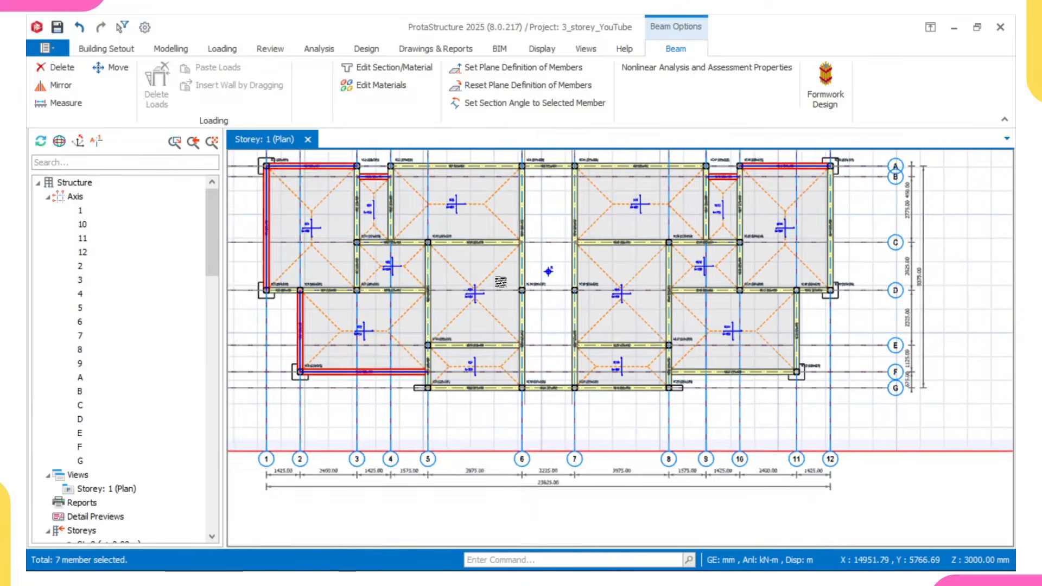
pyautogui.moveTo(501, 282); pyautogui.dragTo(515, 373, button='middle')
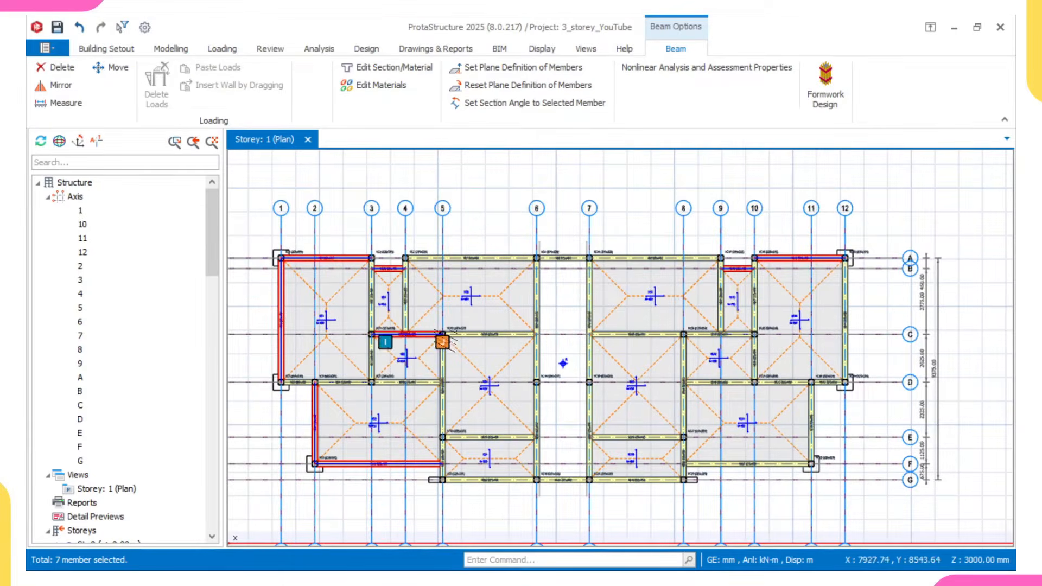
pyautogui.scroll(2, 464, 439)
pyautogui.click(464, 438)
pyautogui.scroll(-3, 473, 445)
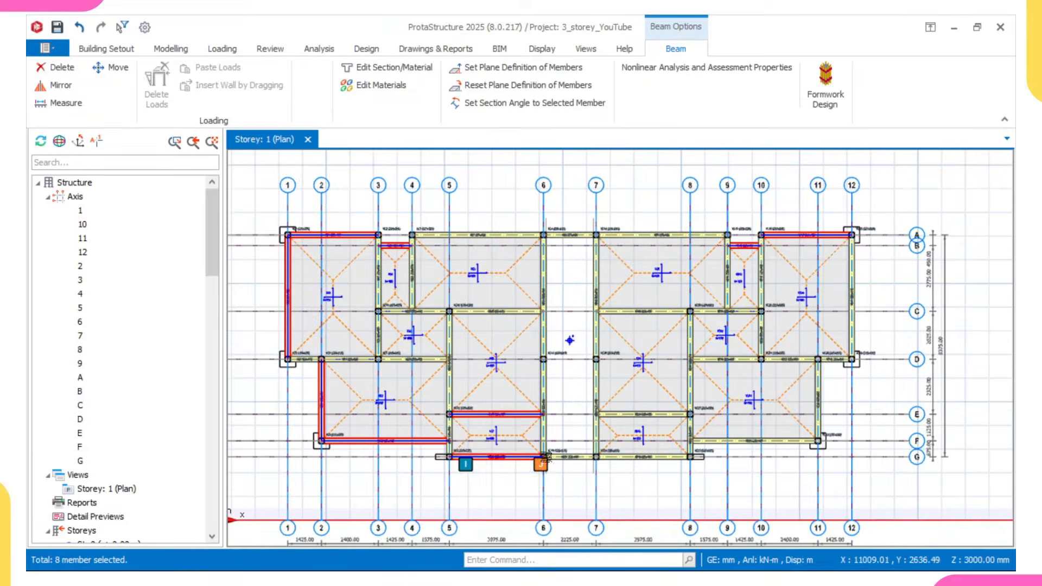
pyautogui.scroll(3, 646, 439)
pyautogui.click(641, 411)
pyautogui.scroll(-1, 703, 342)
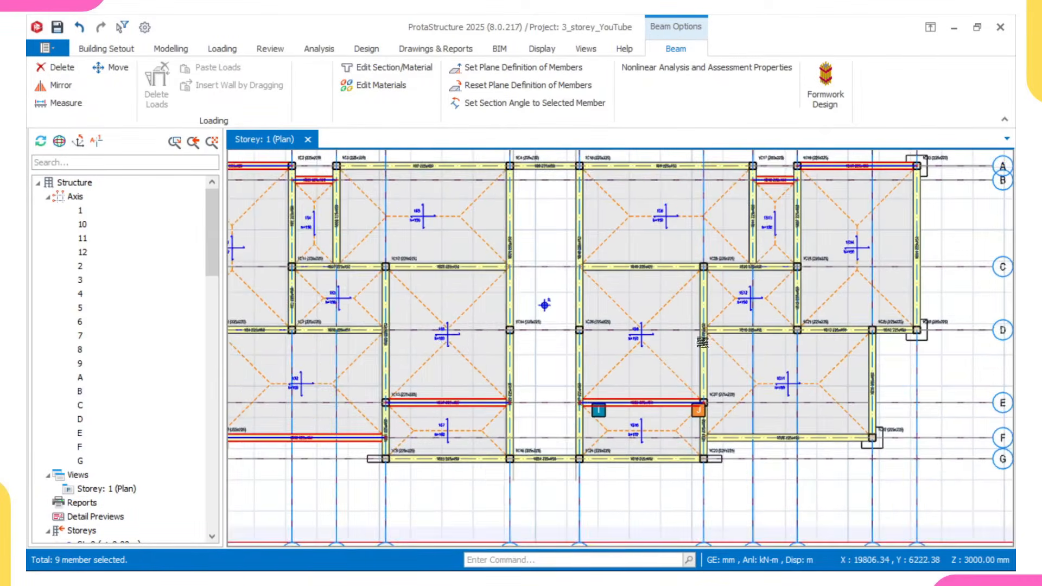
# - Add the grid F beam between grids 8 and 11 to the beam selection
pyautogui.moveTo(703, 342); pyautogui.dragTo(564, 375, button='middle')
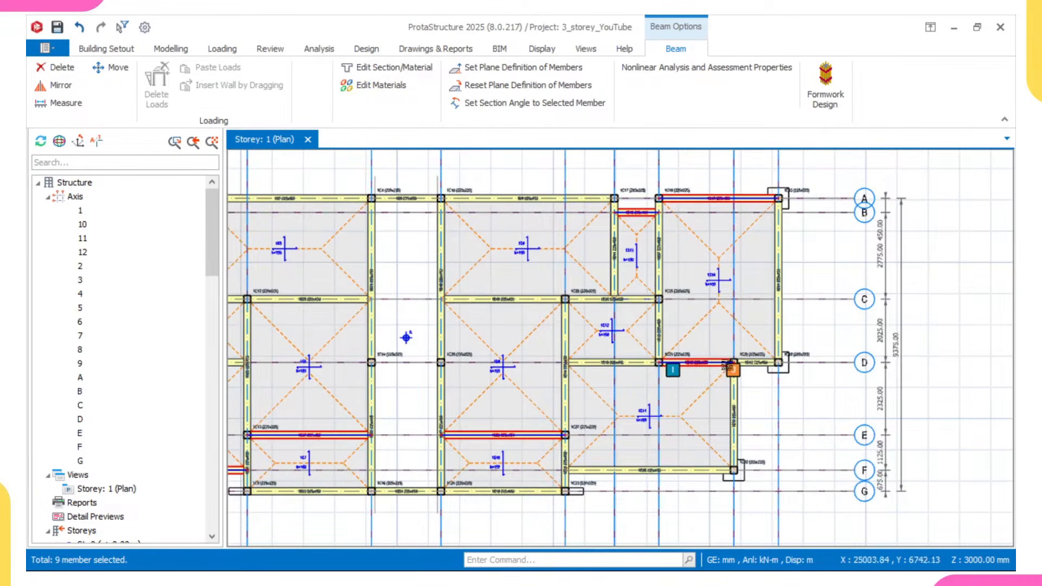
pyautogui.scroll(3, 722, 366)
pyautogui.click(638, 469)
pyautogui.scroll(-2, 809, 360)
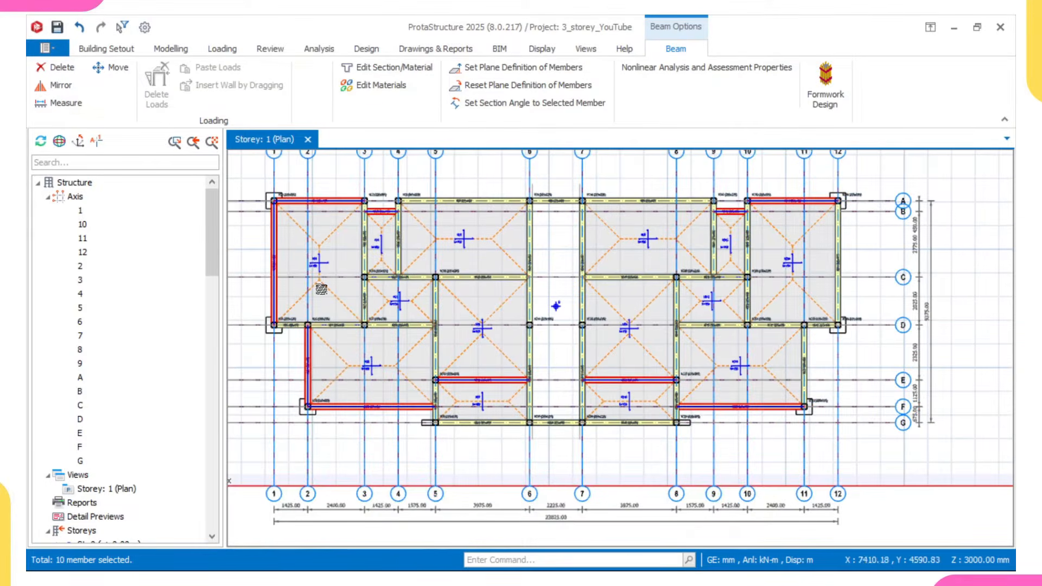
# - Add the grid 4 beam between grids A and C to the beam selection
pyautogui.moveTo(326, 295); pyautogui.dragTo(407, 362, button='middle')
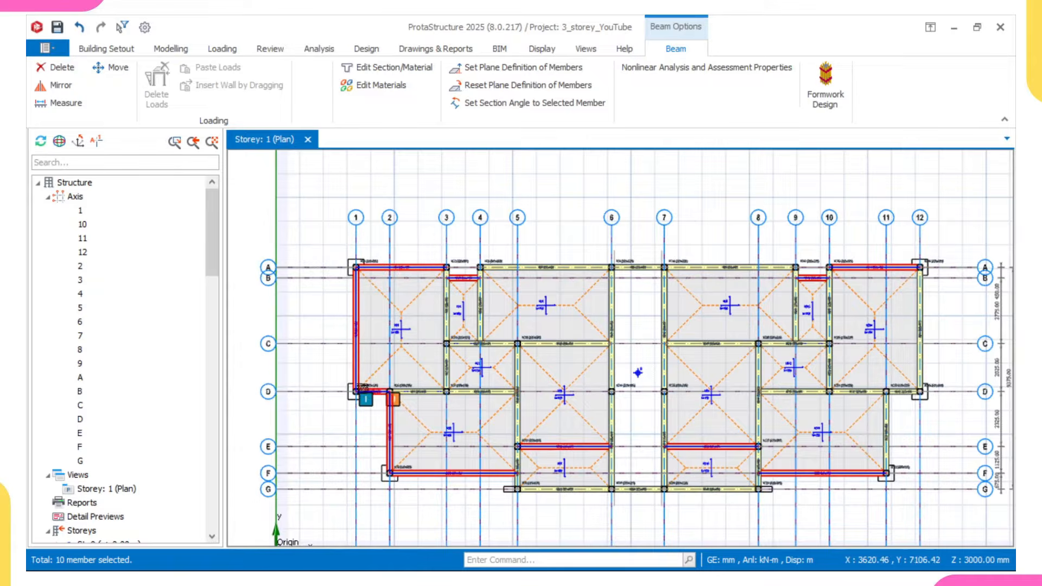
pyautogui.scroll(1, 482, 307)
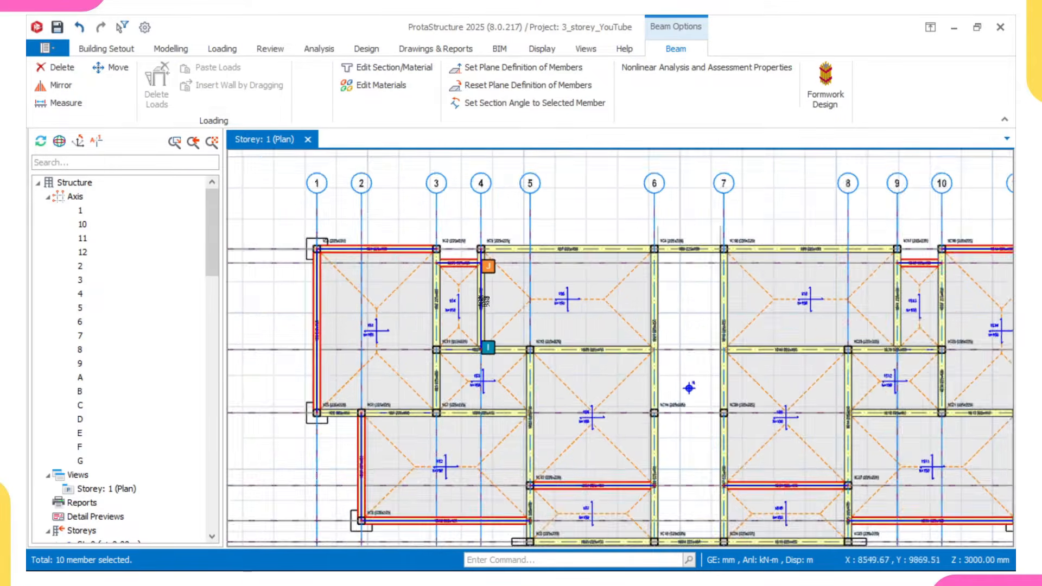
pyautogui.scroll(2, 481, 306)
pyautogui.click(479, 275)
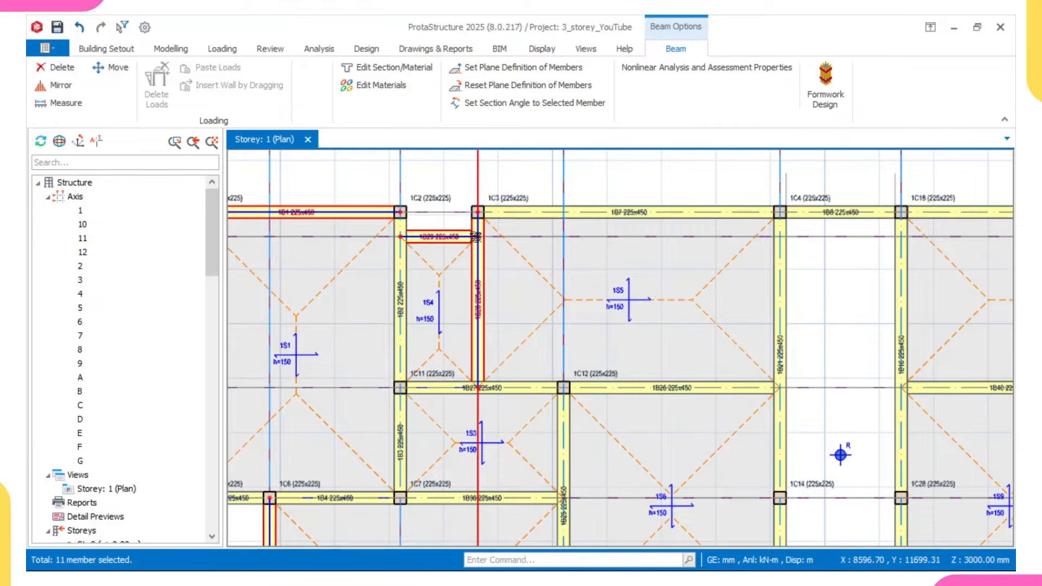
pyautogui.scroll(-2, 467, 239)
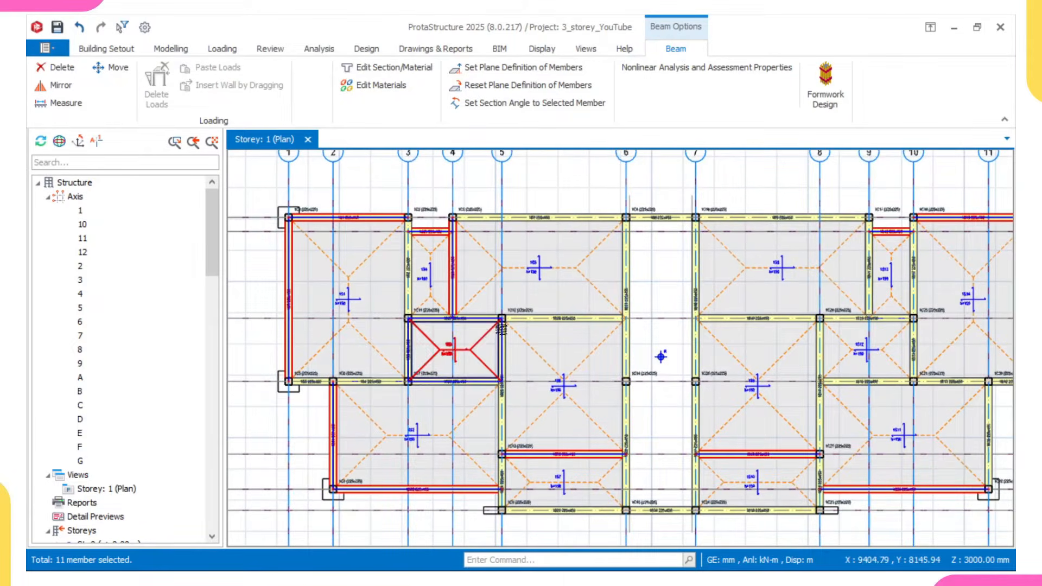
pyautogui.moveTo(626, 431); pyautogui.dragTo(535, 424, button='middle')
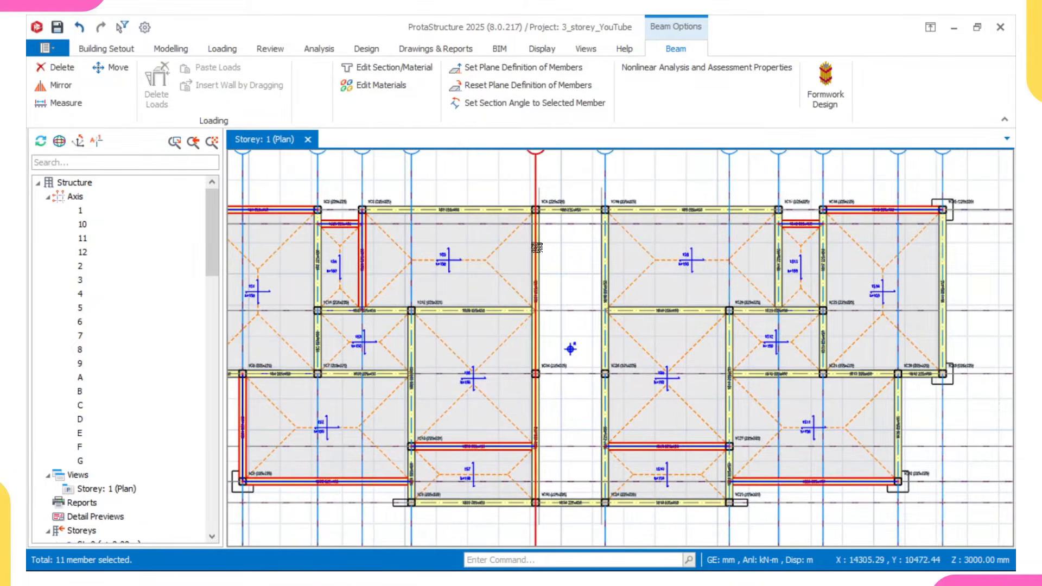
pyautogui.moveTo(599, 413); pyautogui.dragTo(561, 386, button='middle')
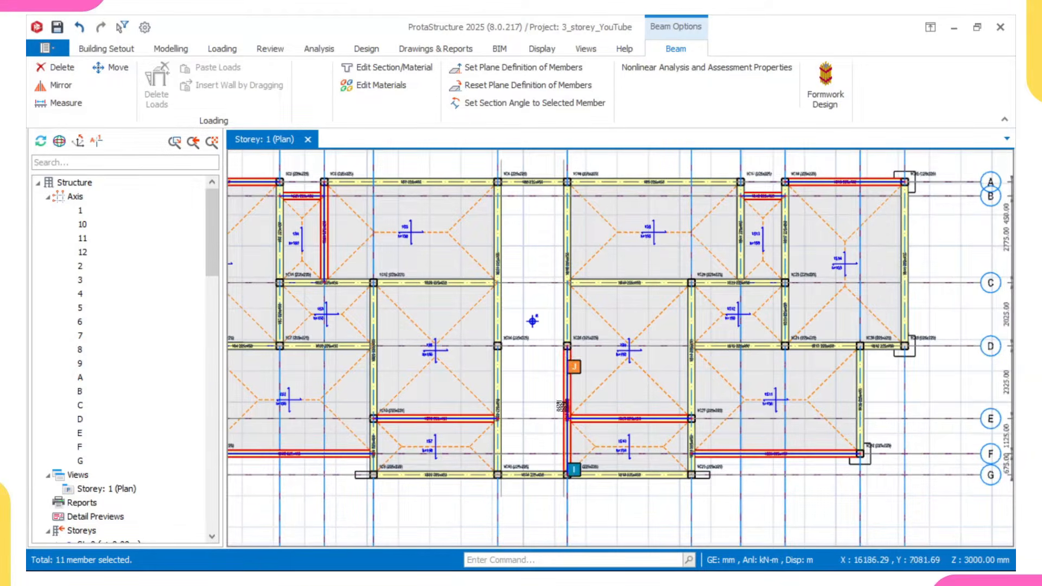
pyautogui.moveTo(677, 421); pyautogui.dragTo(614, 416, button='middle')
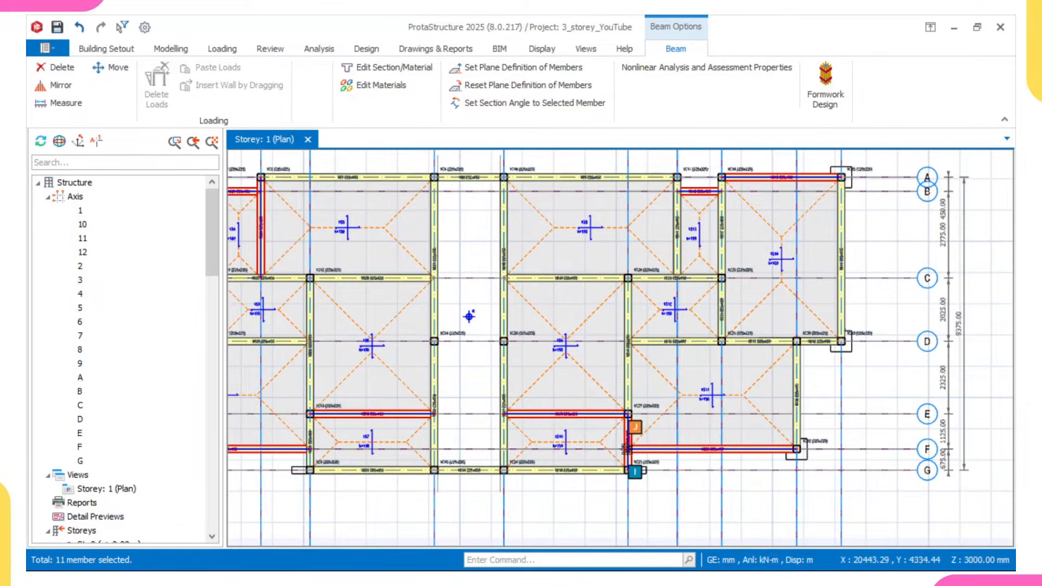
# - Add the grid 9 beam between A and C, the grid 11 beam between D and F, and the grid 12 beam between A and D to the selection
pyautogui.scroll(1, 684, 223)
pyautogui.click(674, 227)
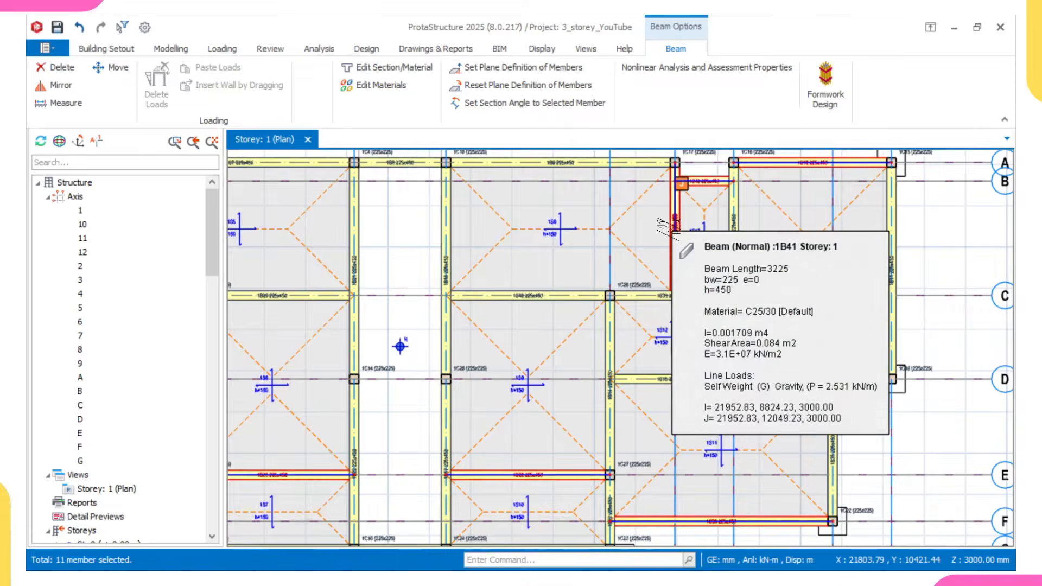
pyautogui.scroll(-1, 714, 217)
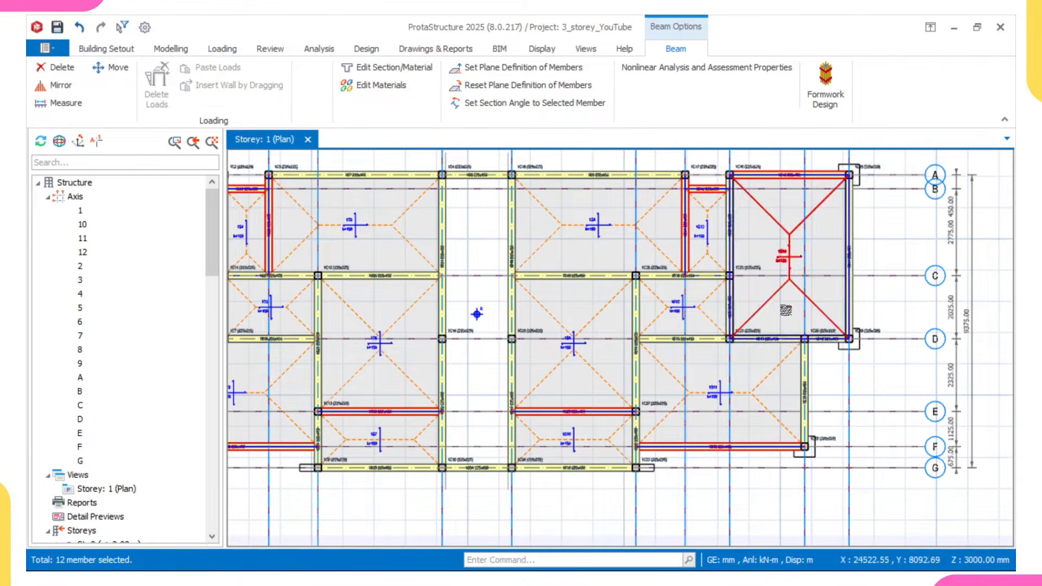
pyautogui.scroll(4, 723, 322)
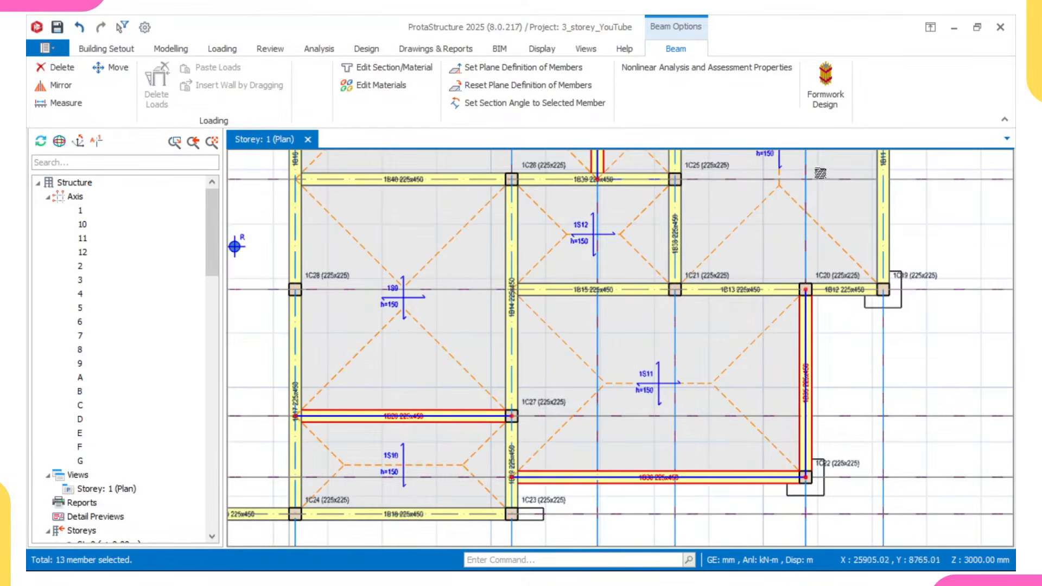
pyautogui.moveTo(812, 170); pyautogui.dragTo(757, 369, button='middle')
pyautogui.click(819, 336)
pyautogui.scroll(-3, 820, 336)
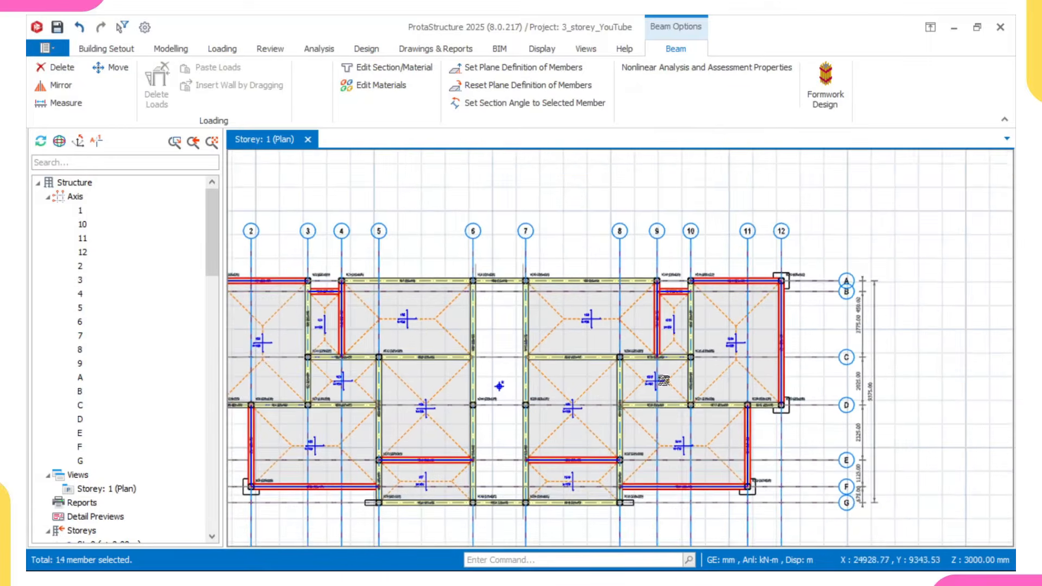
# - Set the end conditions to Both Ends Hinged for the selected beams only, and clear the selection
pyautogui.rightClick(652, 170)
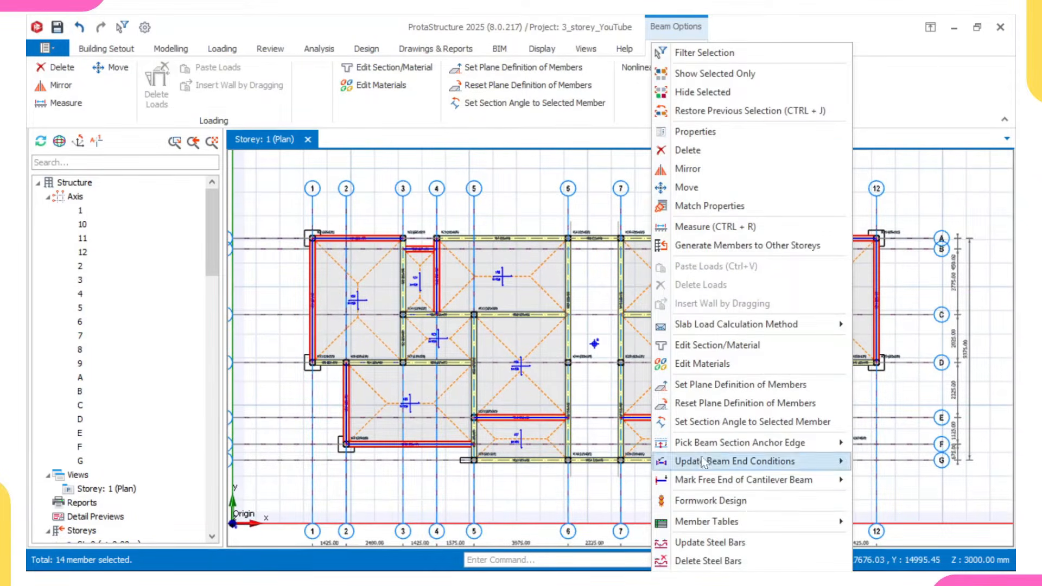
pyautogui.moveTo(701, 466)
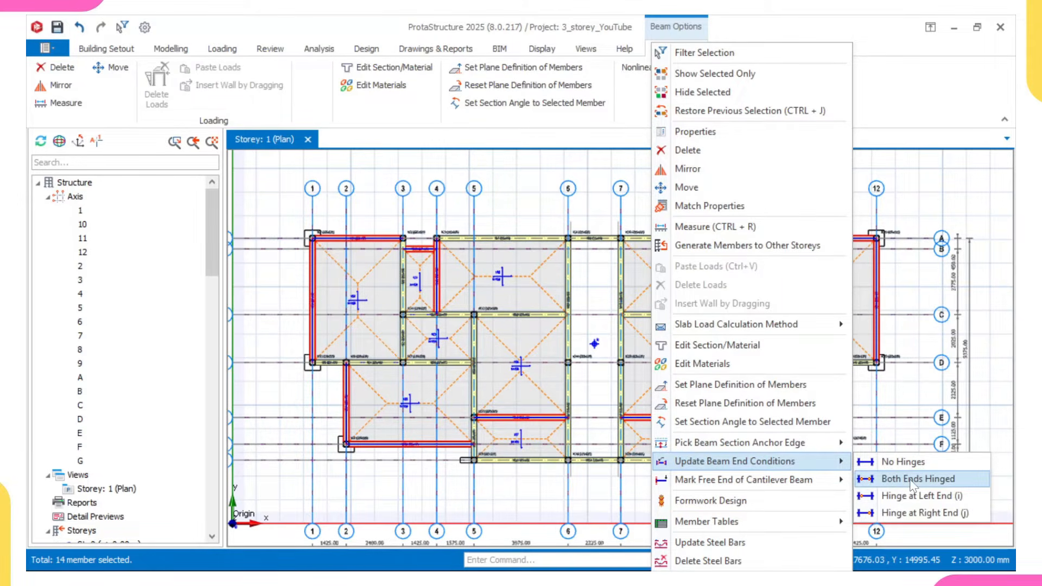
pyautogui.click(905, 482)
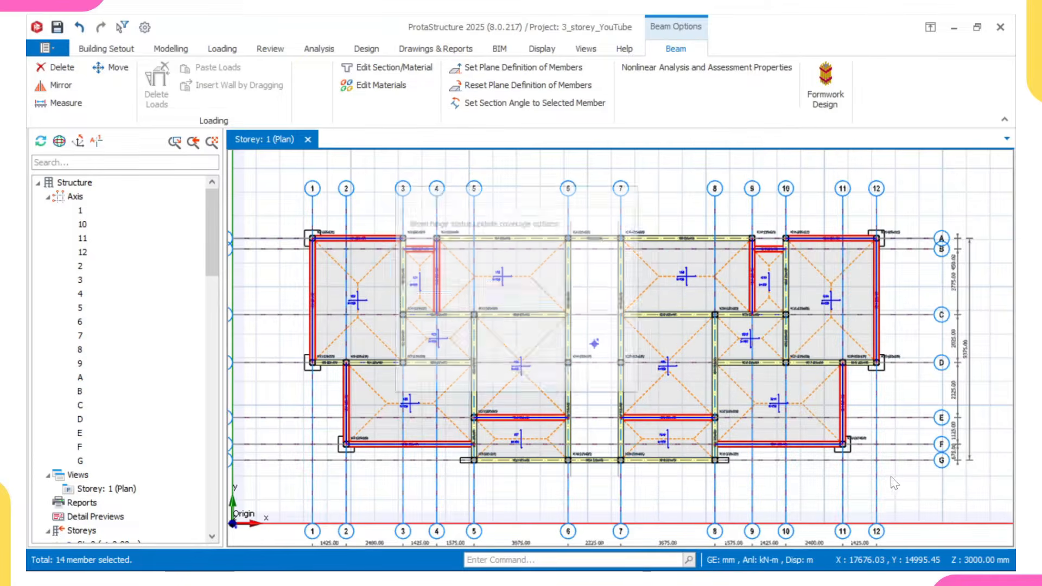
pyautogui.click(541, 294)
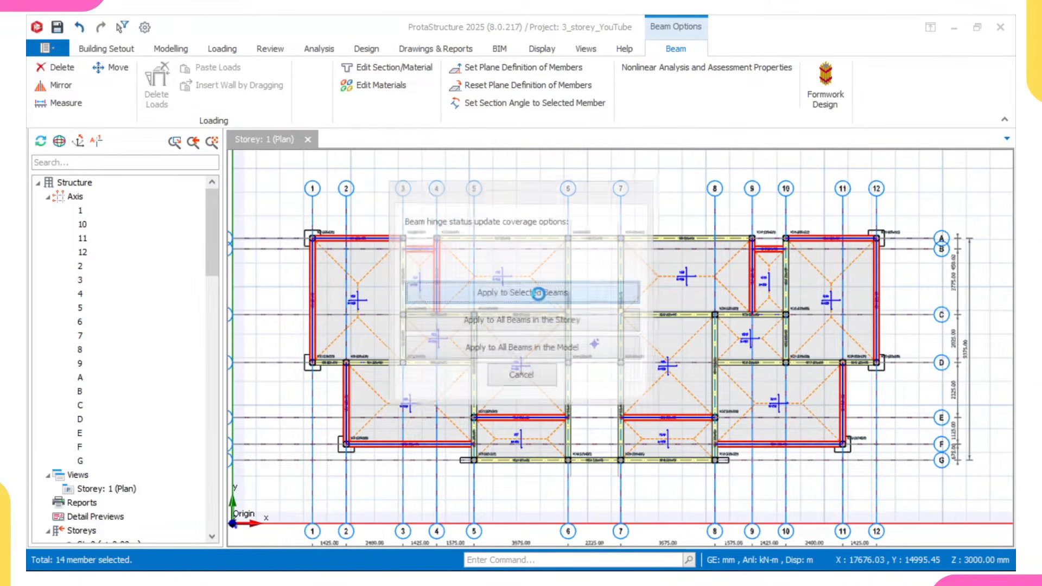
pyautogui.scroll(3, 393, 248)
pyautogui.moveTo(283, 248); pyautogui.dragTo(386, 278, button='middle')
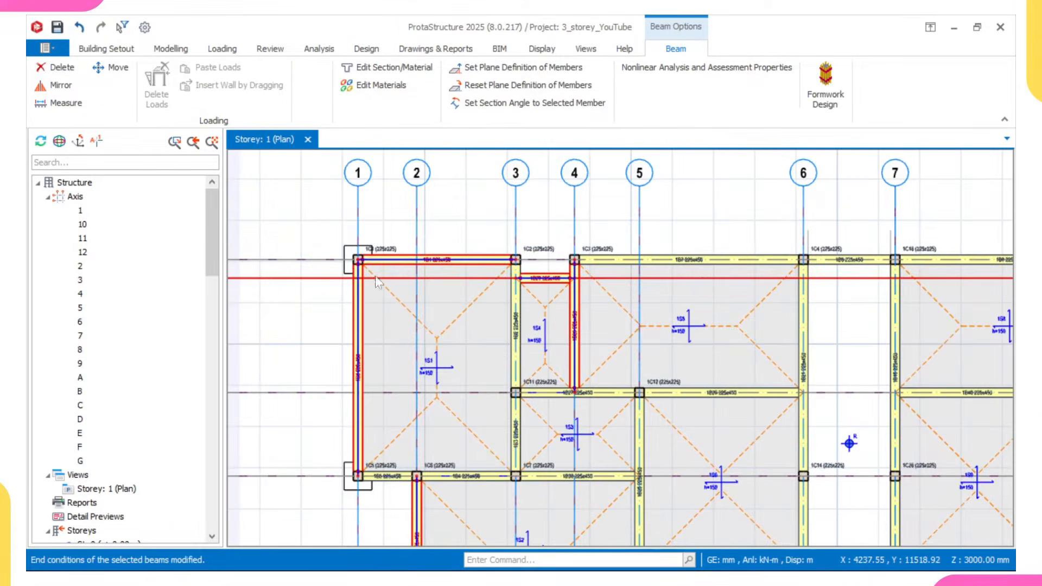
pyautogui.press('Escape')
# - Examine the hinge markers and end release details of beam 1B1 and compare them with the grid A beam between grids 4 and 6
pyautogui.scroll(3, 360, 255)
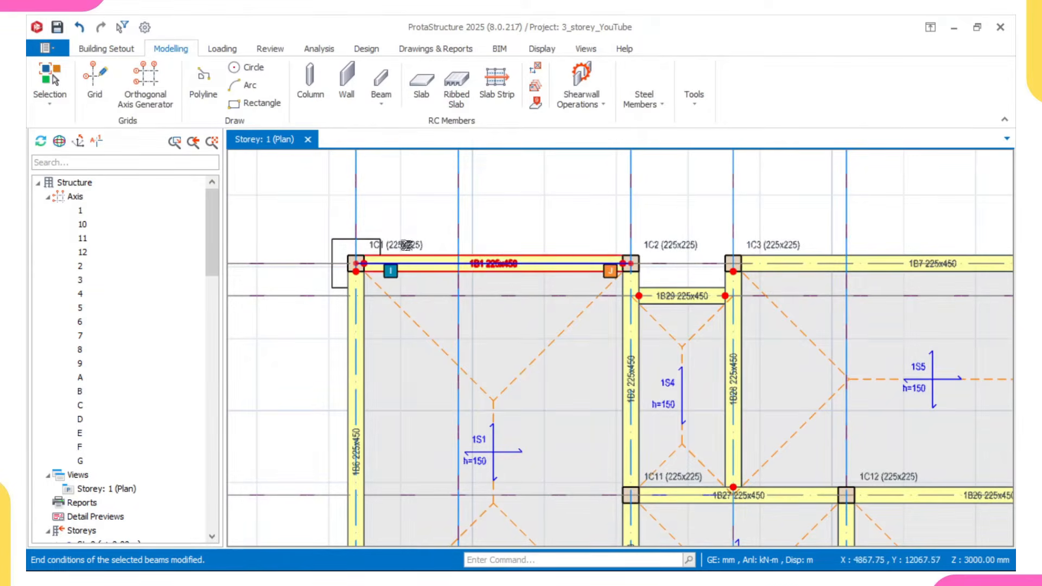
pyautogui.scroll(3, 379, 261)
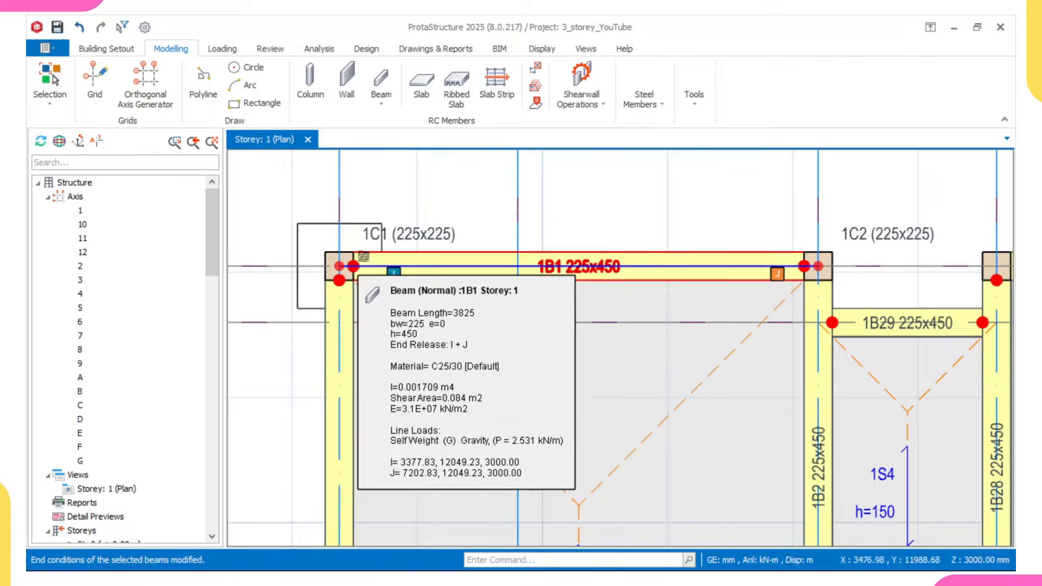
pyautogui.scroll(-5, 353, 267)
pyautogui.moveTo(474, 337); pyautogui.dragTo(469, 312, button='middle')
pyautogui.scroll(-2, 469, 312)
pyautogui.moveTo(616, 344); pyautogui.dragTo(487, 345, button='middle')
pyautogui.scroll(2, 445, 247)
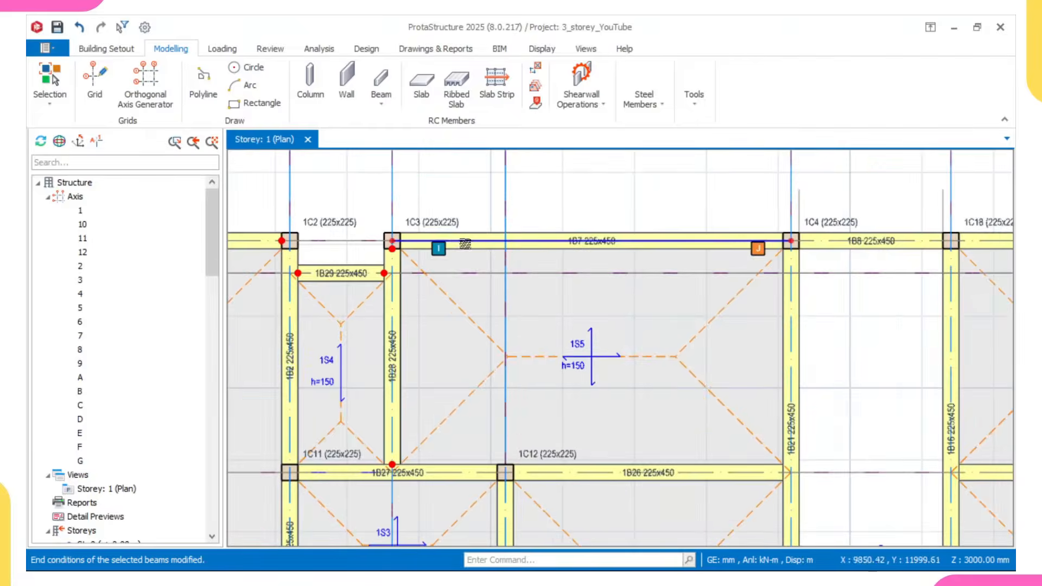
pyautogui.moveTo(466, 246); pyautogui.dragTo(542, 242, button='middle')
pyautogui.scroll(-2, 532, 244)
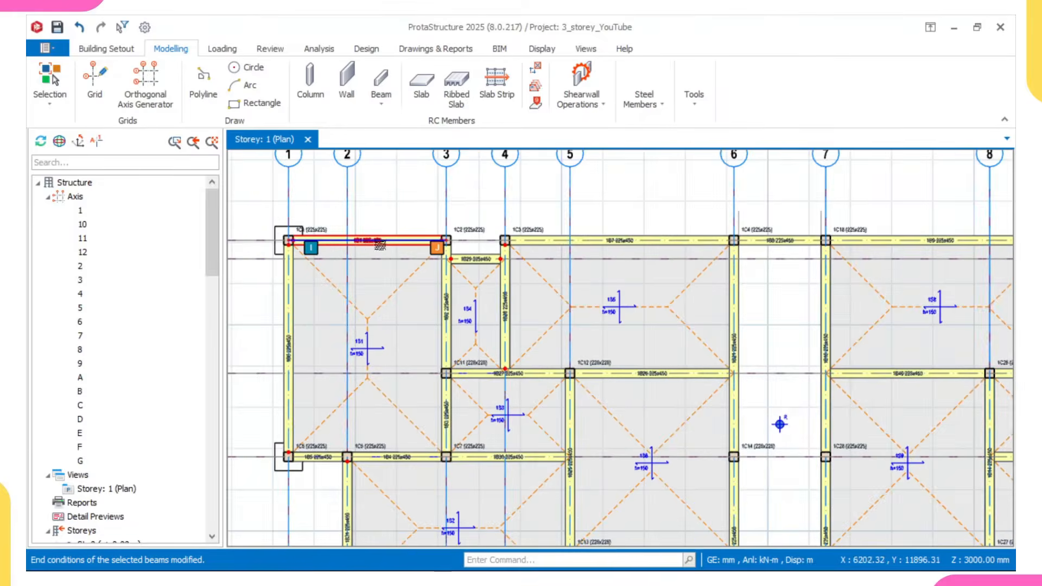
pyautogui.scroll(1, 362, 245)
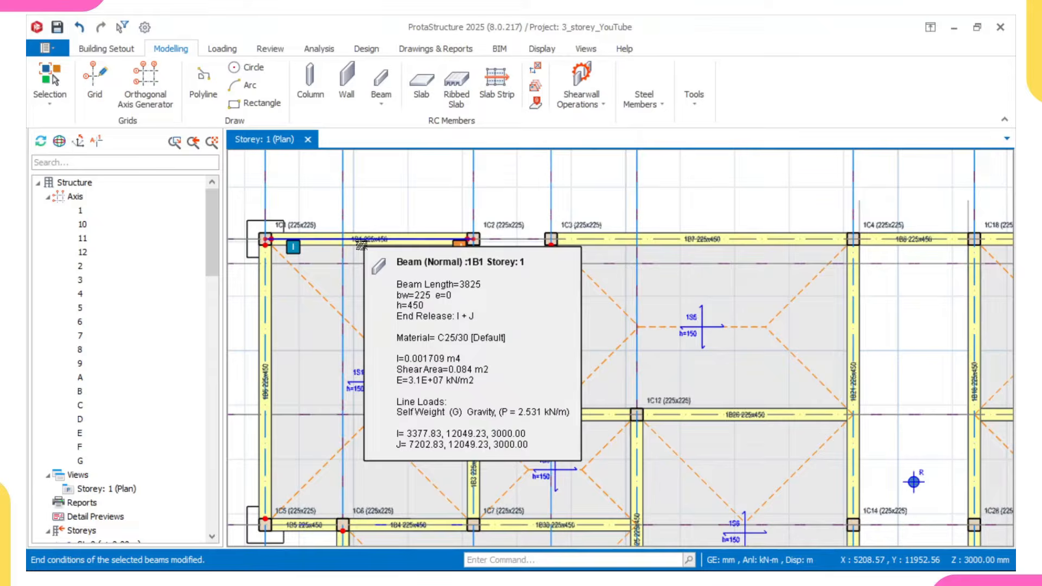
pyautogui.scroll(-2, 361, 245)
pyautogui.scroll(3, 484, 268)
# - Select the grid A beam between grids 4 and 6, and check the end release of the grid A beam between grids 1 and 3
pyautogui.click(485, 268)
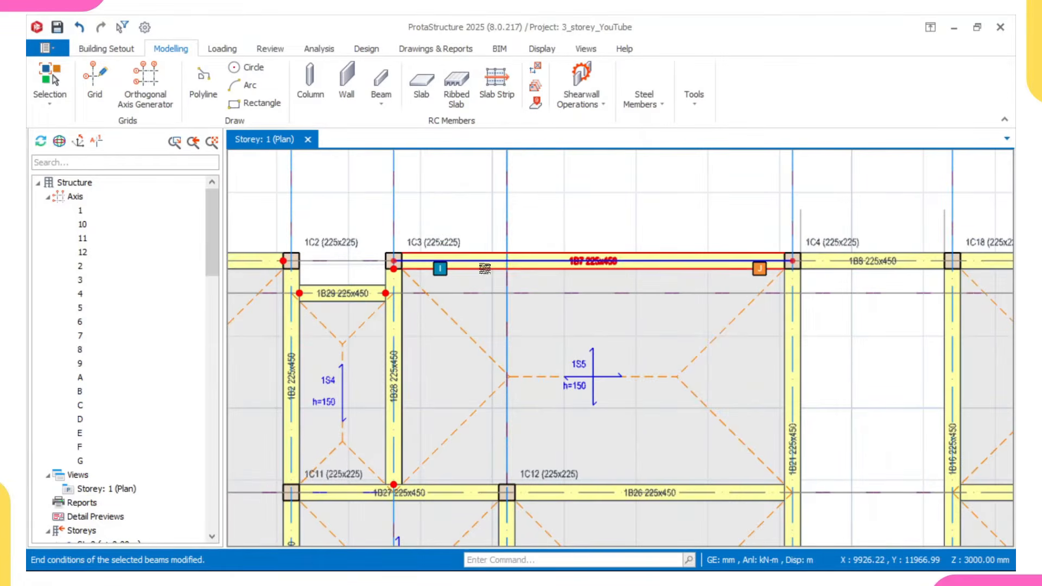
pyautogui.click(485, 268)
pyautogui.scroll(-3, 484, 268)
pyautogui.scroll(1, 472, 273)
pyautogui.scroll(-2, 415, 275)
pyautogui.moveTo(419, 270); pyautogui.dragTo(540, 259, button='middle')
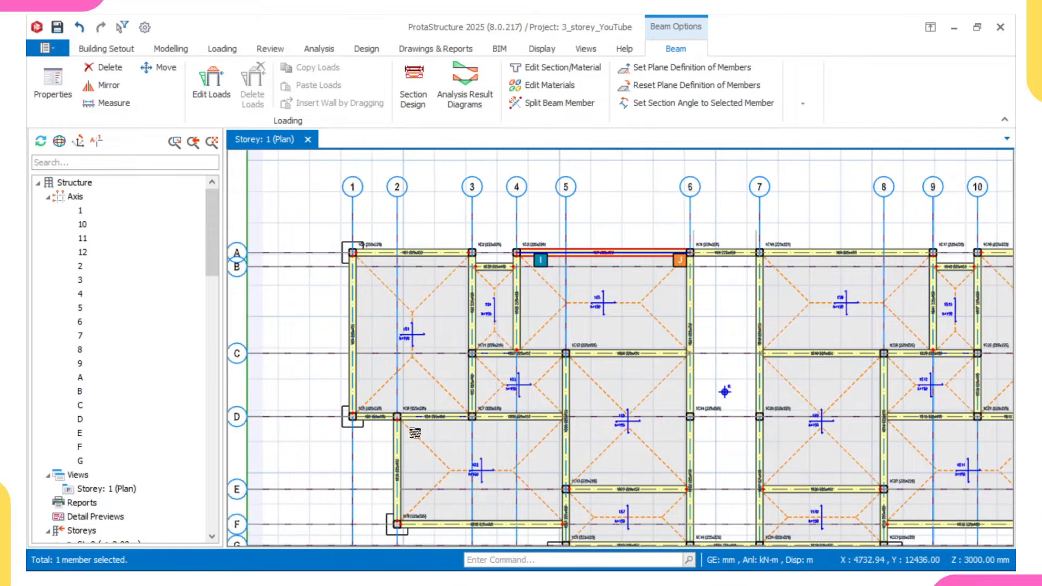
pyautogui.moveTo(450, 266); pyautogui.dragTo(476, 220, button='middle')
pyautogui.scroll(2, 407, 212)
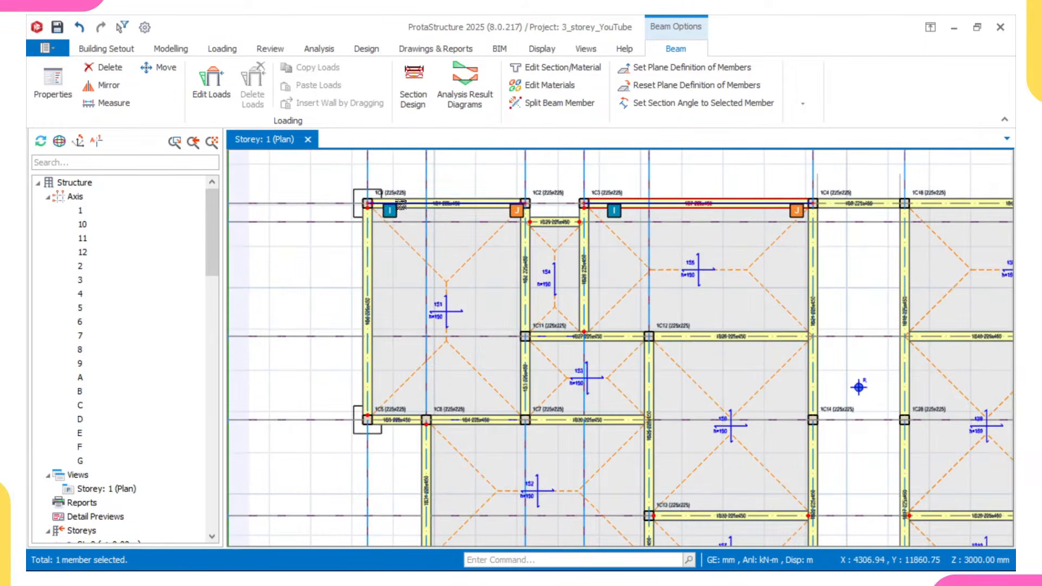
pyautogui.moveTo(382, 209)
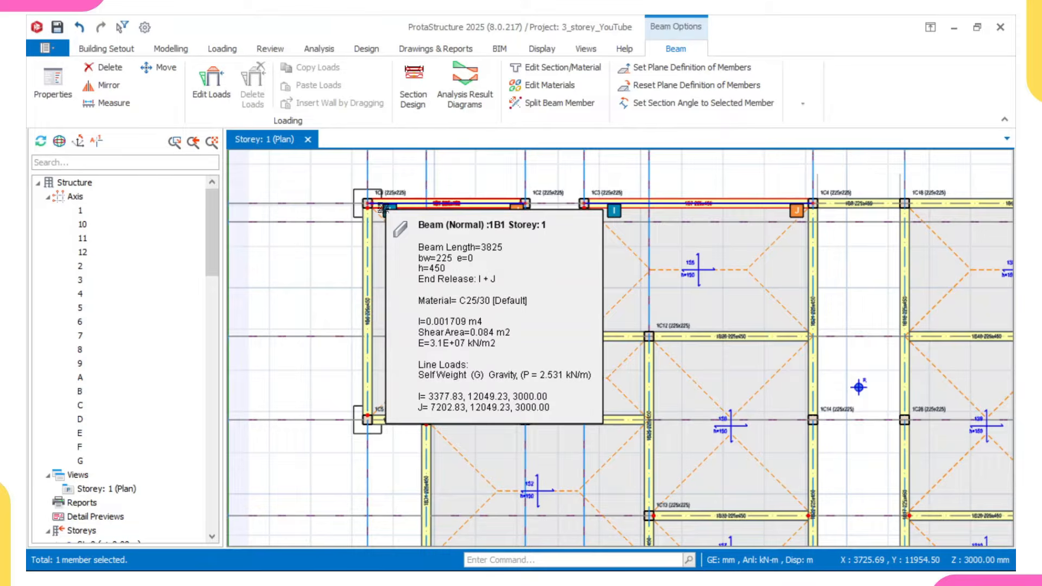
pyautogui.scroll(2, 525, 204)
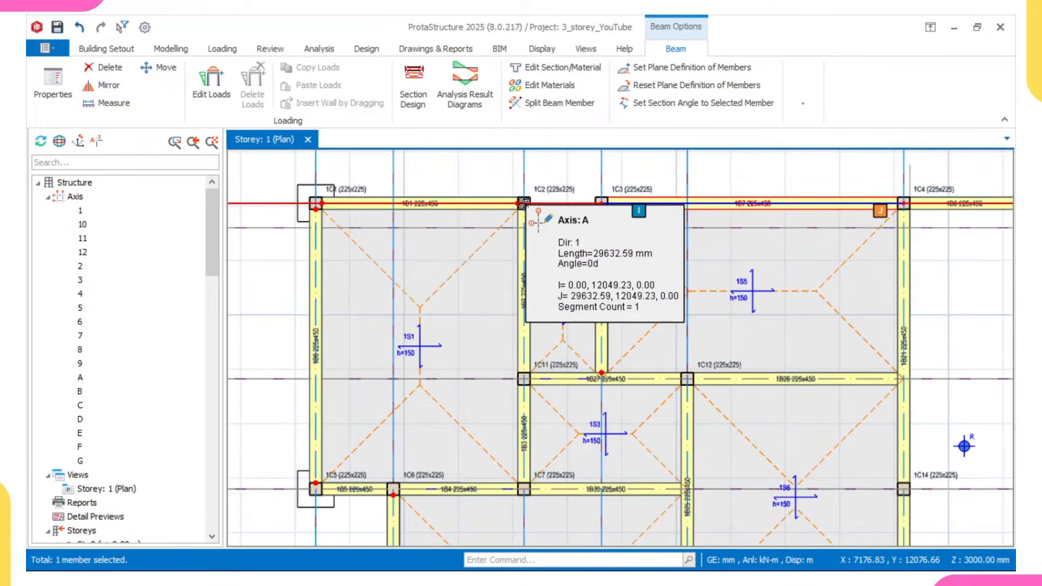
pyautogui.scroll(-3, 515, 233)
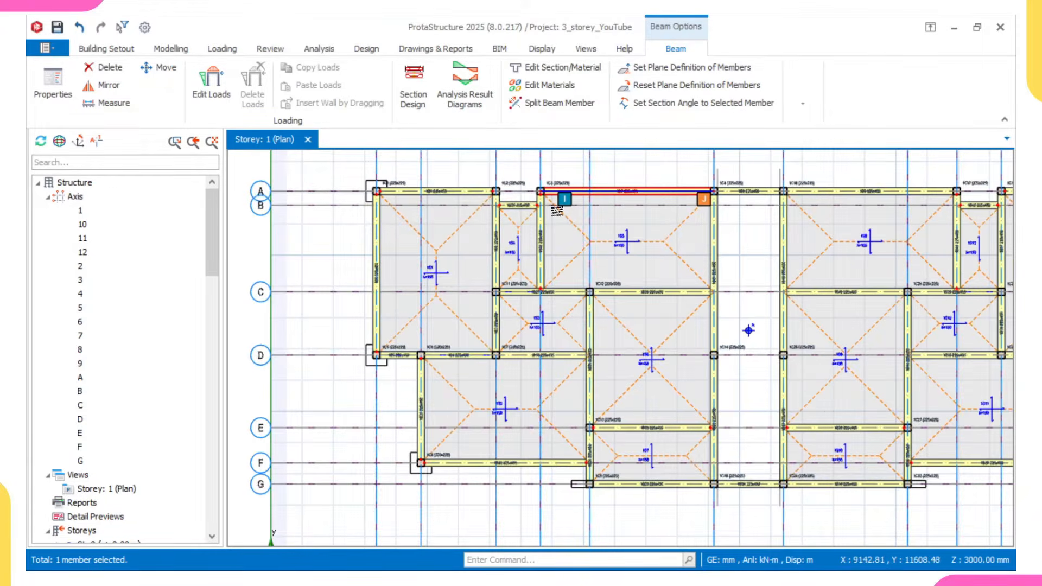
# - Add the grid C beam between grids 3 and 5 and the grid D beam between grids 1 and 2 to the selection
pyautogui.scroll(2, 544, 304)
pyautogui.scroll(1, 518, 295)
pyautogui.click(516, 283)
pyautogui.scroll(-4, 516, 279)
pyautogui.moveTo(507, 305); pyautogui.dragTo(492, 337, button='middle')
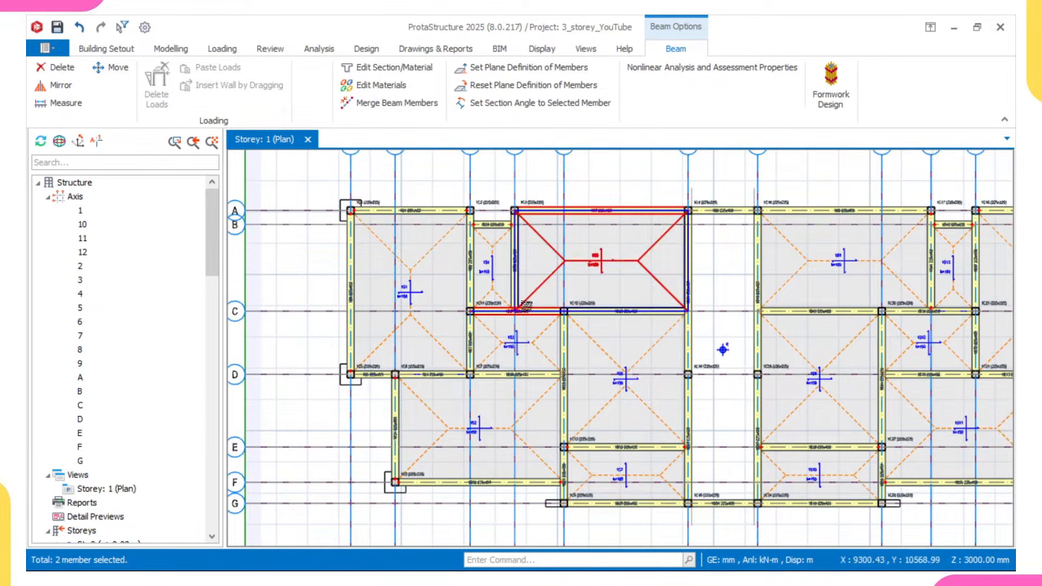
pyautogui.scroll(3, 402, 358)
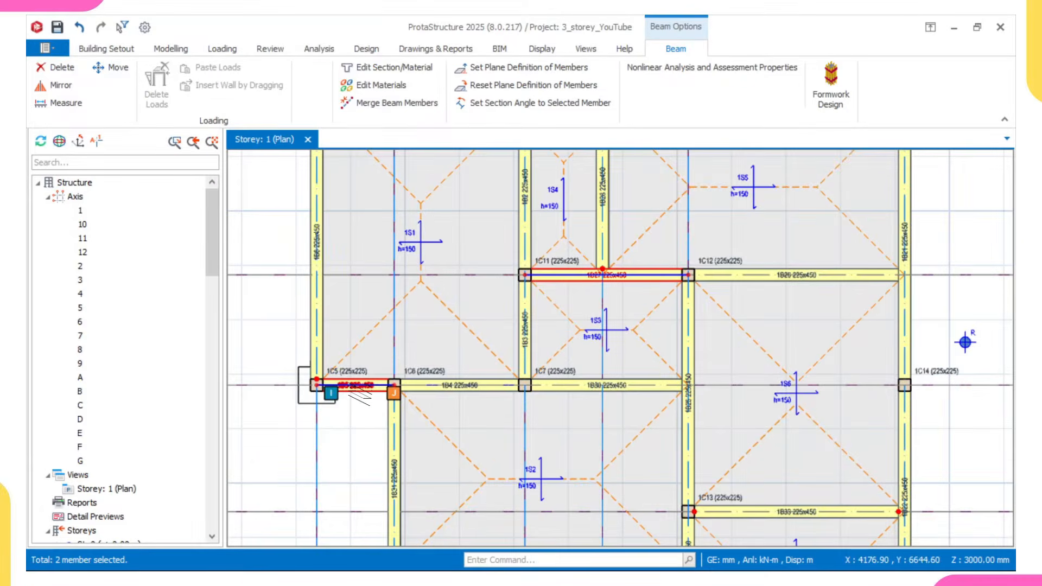
pyautogui.keyDown('ctrl'); pyautogui.click(359, 387); pyautogui.keyUp('ctrl')
pyautogui.scroll(-3, 374, 388)
pyautogui.moveTo(433, 387); pyautogui.dragTo(438, 355, button='middle')
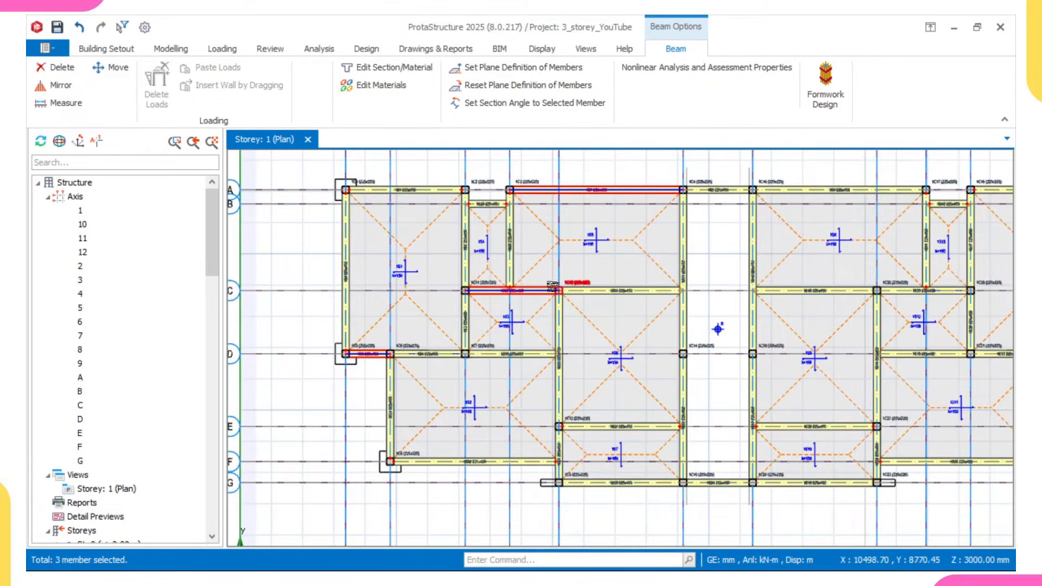
# - Add the grid G beam between grids 5 and 6 to the beam selection
pyautogui.moveTo(564, 419); pyautogui.dragTo(568, 373, button='middle')
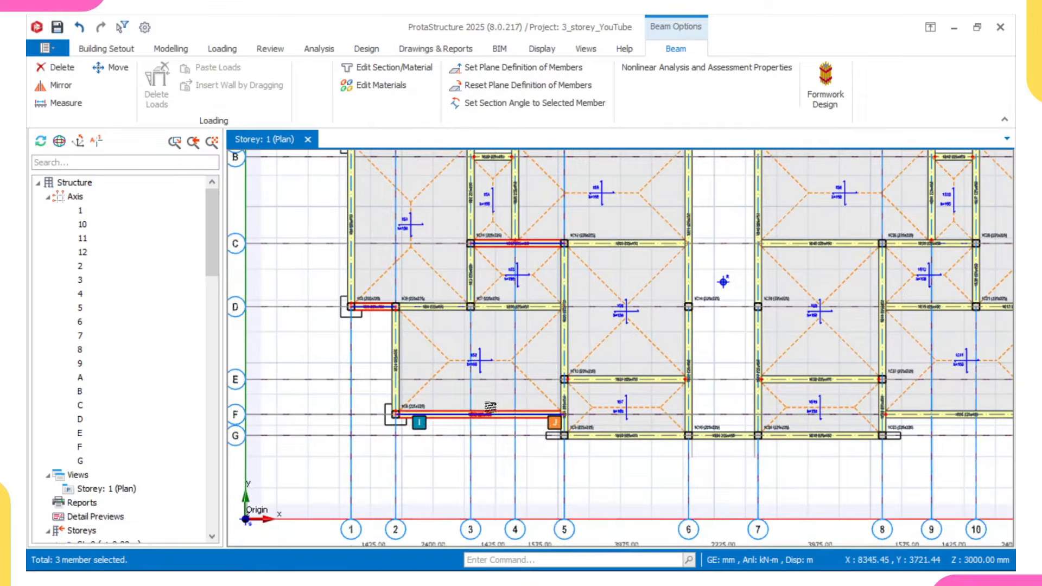
pyautogui.scroll(5, 584, 428)
pyautogui.keyDown('ctrl'); pyautogui.click(585, 432); pyautogui.keyUp('ctrl')
pyautogui.scroll(-5, 586, 432)
pyautogui.moveTo(785, 345); pyautogui.dragTo(522, 432, button='middle')
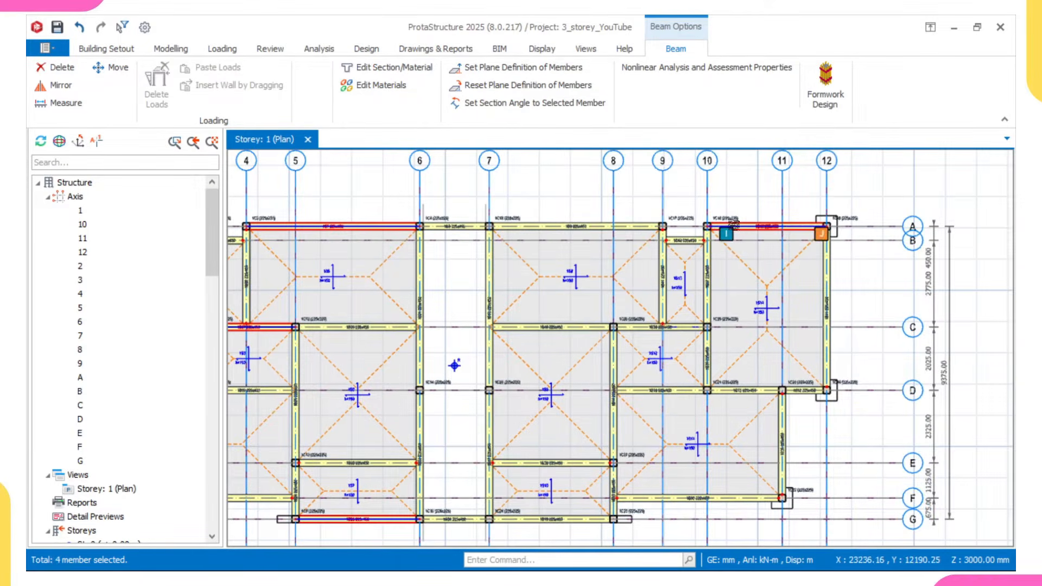
# - Add the grid C beam between grids 7 and 8 and the grid D beam between grids 8 and 10 to the selection
pyautogui.scroll(3, 525, 326)
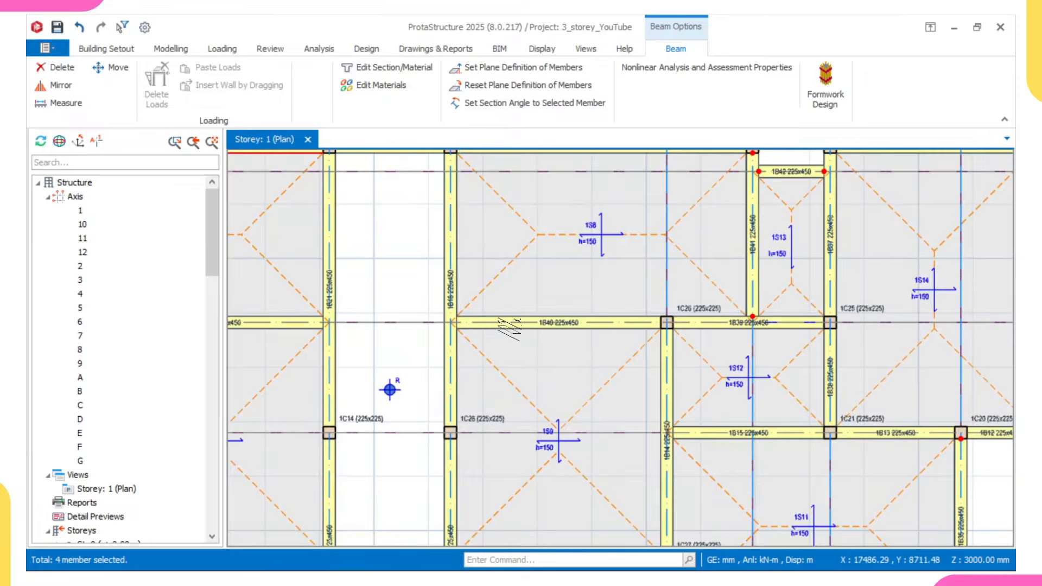
pyautogui.scroll(-3, 554, 338)
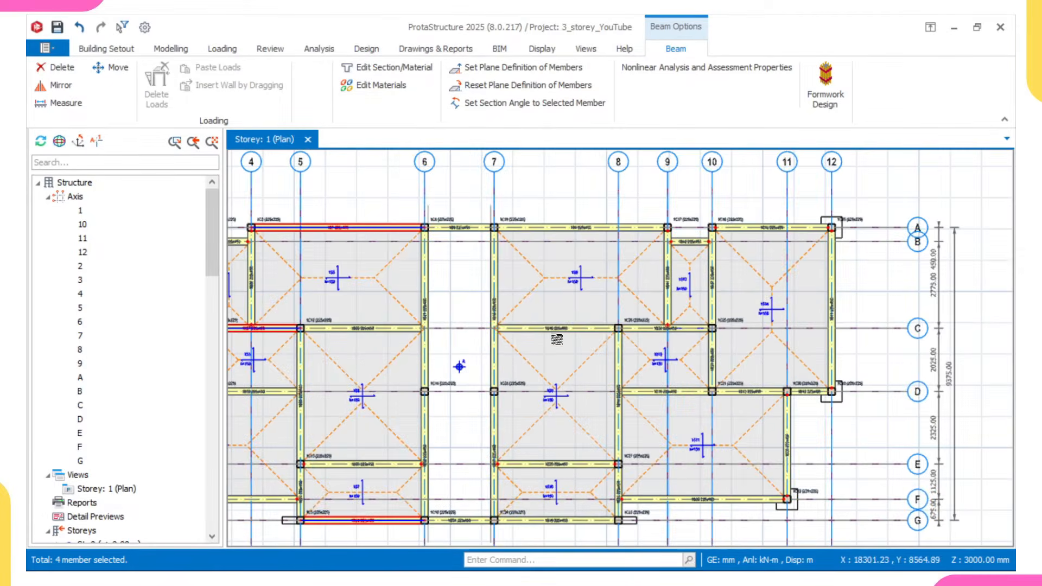
pyautogui.scroll(3, 556, 334)
pyautogui.click(543, 328)
pyautogui.scroll(-3, 572, 328)
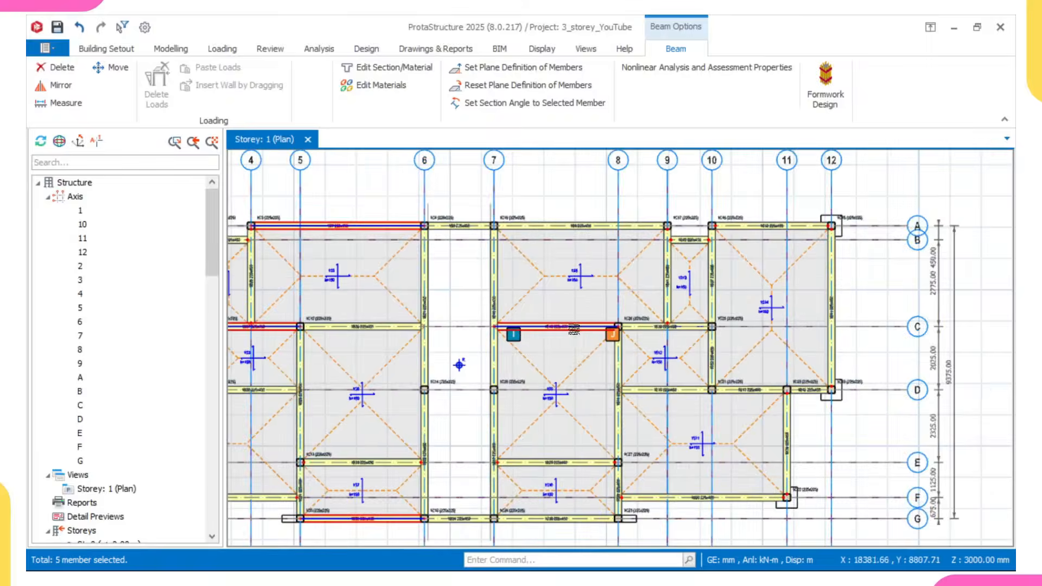
pyautogui.scroll(5, 638, 399)
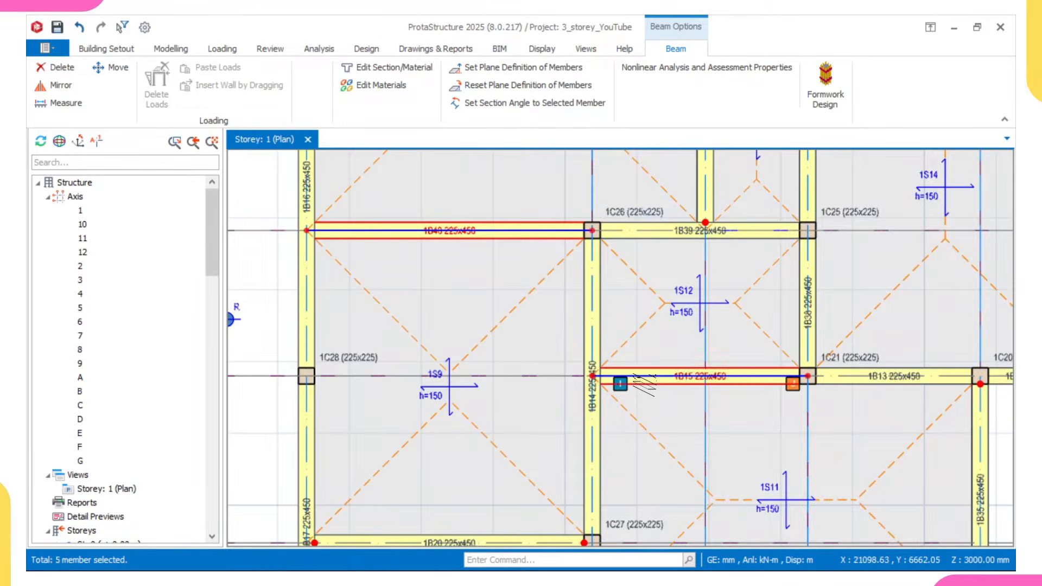
pyautogui.click(646, 385)
pyautogui.scroll(-5, 640, 387)
pyautogui.moveTo(651, 415); pyautogui.dragTo(643, 349, button='middle')
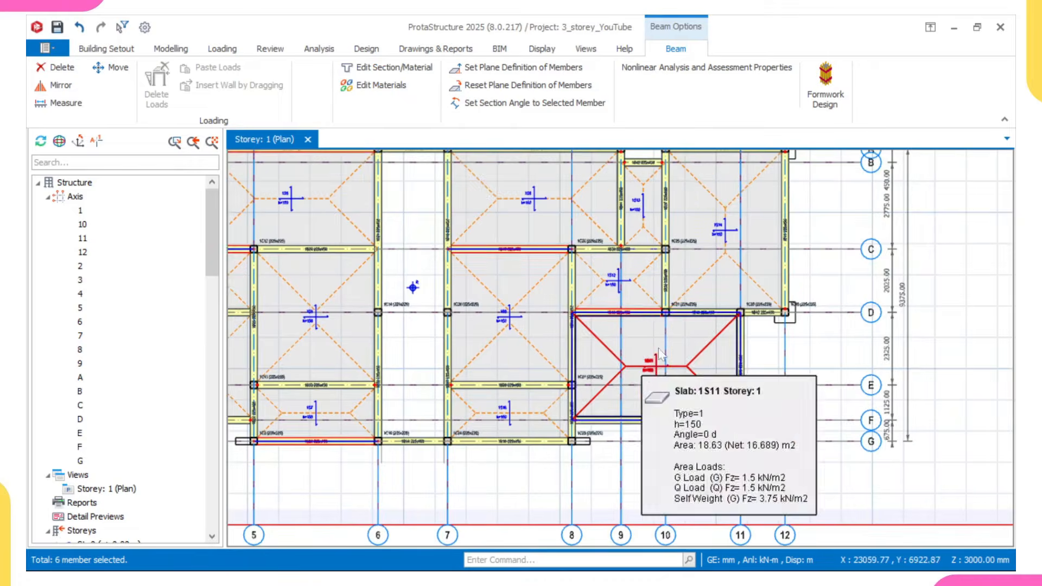
# - Add the grid 3 beam between grids C and D and the grid 5 beam between grids E and G to the selection
pyautogui.scroll(-1, 654, 323)
pyautogui.moveTo(368, 283); pyautogui.dragTo(508, 341, button='middle')
pyautogui.scroll(1, 330, 315)
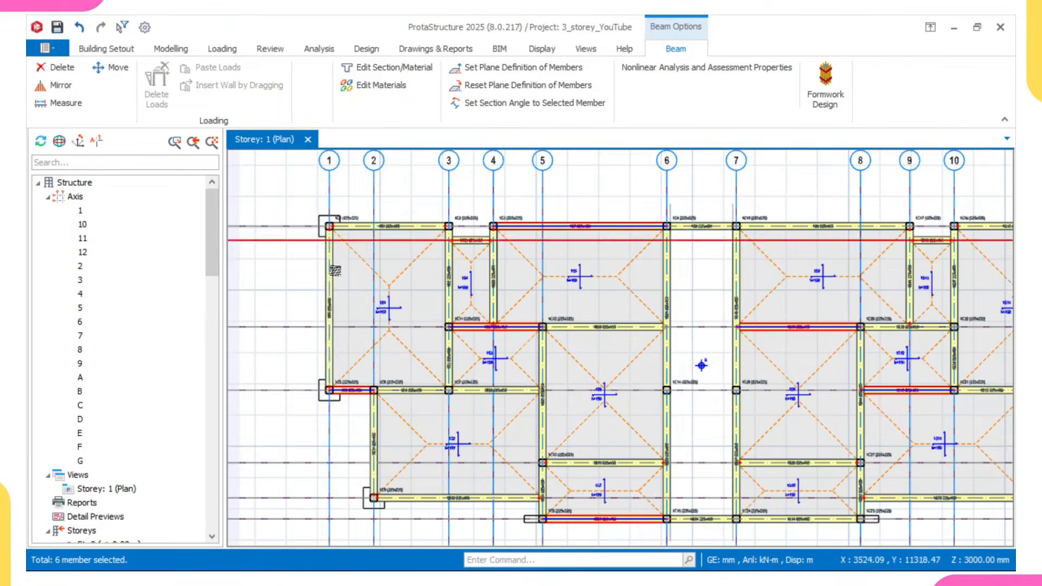
pyautogui.scroll(2, 452, 365)
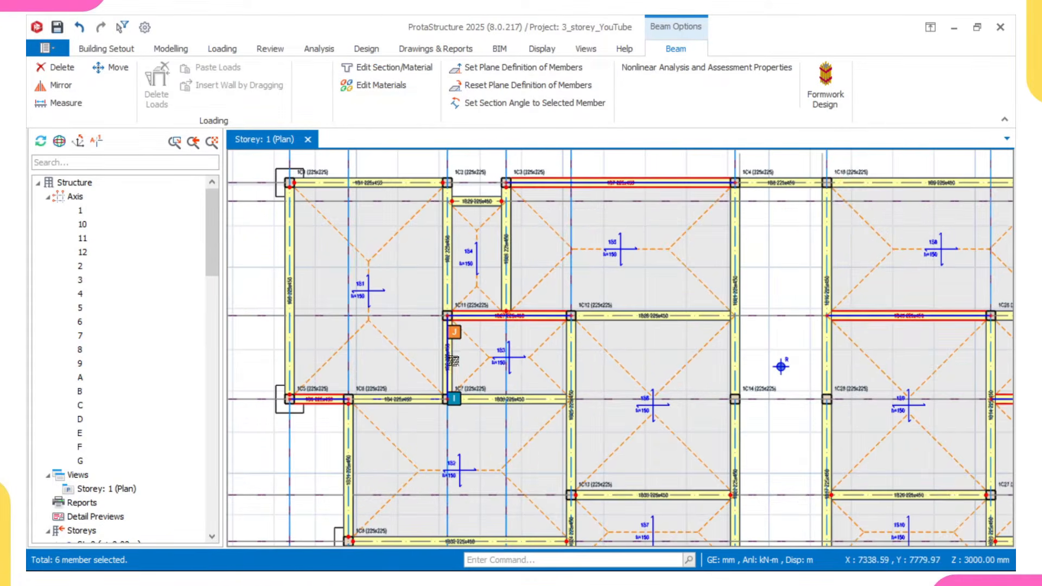
pyautogui.click(452, 364)
pyautogui.scroll(-2, 452, 369)
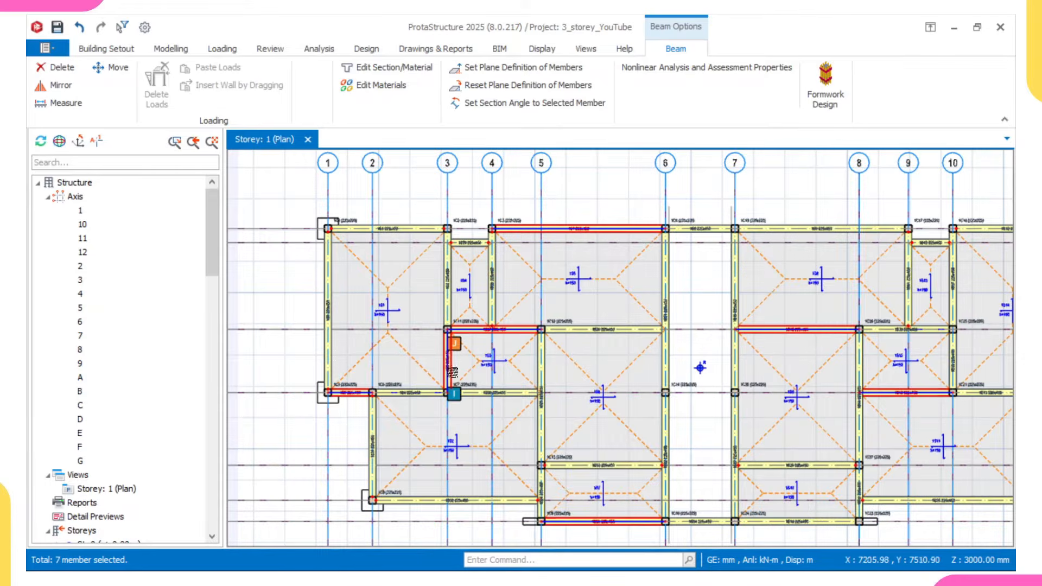
pyautogui.scroll(2, 556, 418)
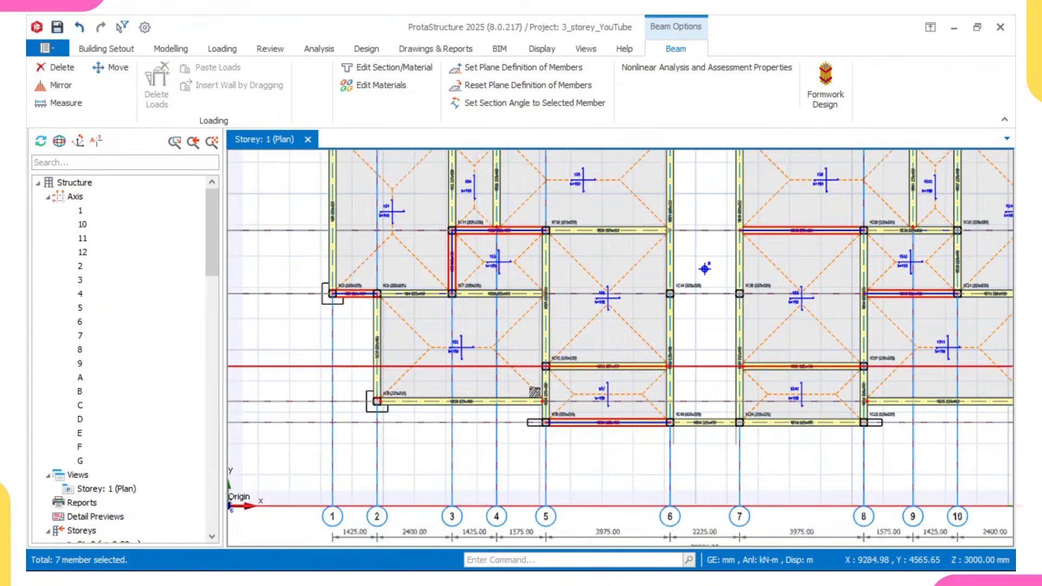
pyautogui.click(550, 415)
pyautogui.scroll(-3, 549, 414)
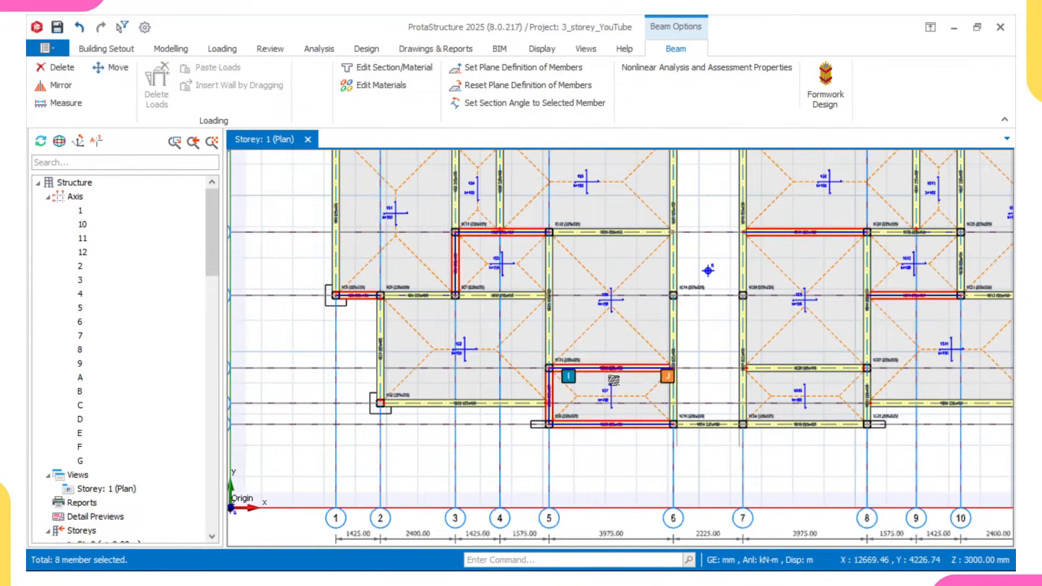
# - Add the grid 6 and grid 7 beams between grids D and G to the beam selection
pyautogui.scroll(2, 550, 413)
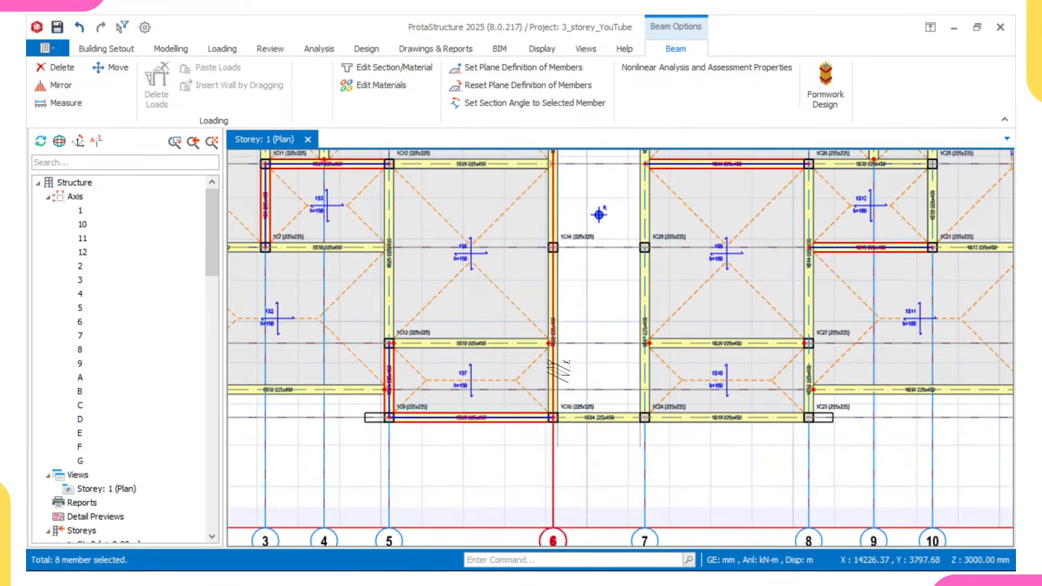
pyautogui.scroll(-3, 601, 374)
pyautogui.scroll(2, 600, 374)
pyautogui.click(601, 374)
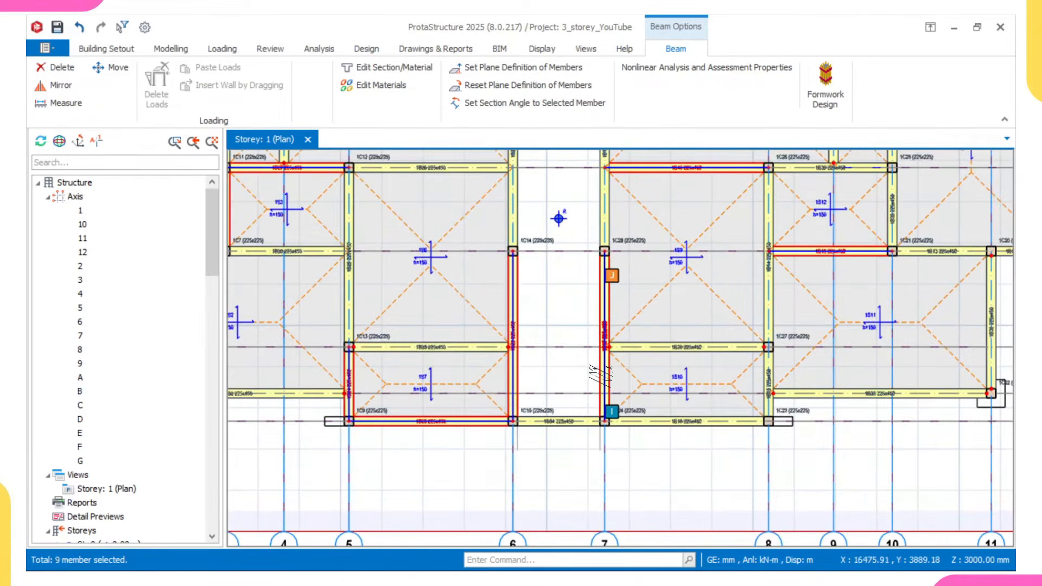
pyautogui.scroll(-3, 601, 375)
pyautogui.click(590, 357)
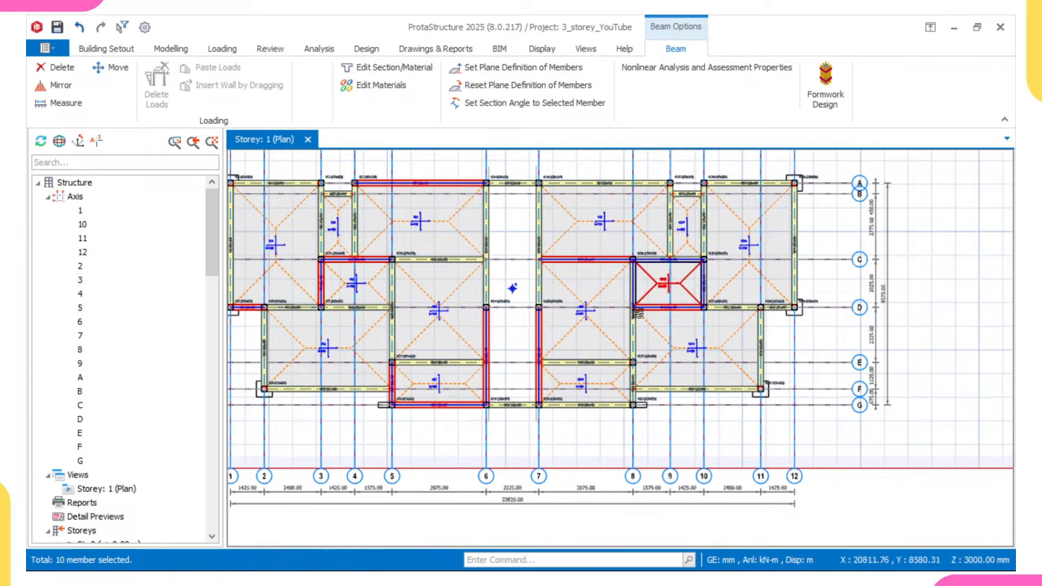
# - Add the grid 8 beam between grids E and G and the grid 10 beam between grids C and D to the selection
pyautogui.click(639, 293)
pyautogui.scroll(3, 639, 293)
pyautogui.scroll(-4, 676, 331)
pyautogui.scroll(5, 630, 326)
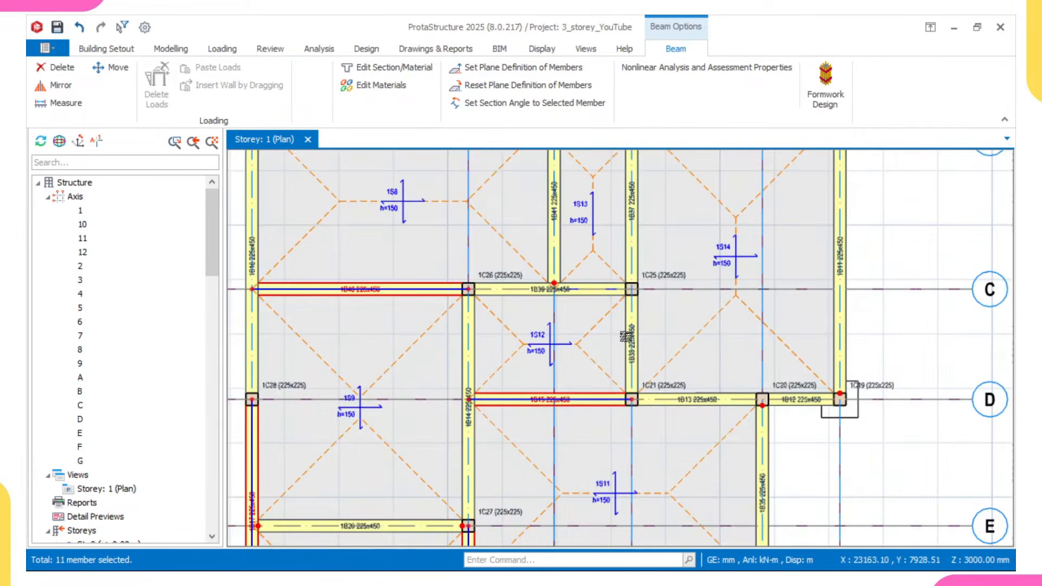
pyautogui.click(628, 335)
pyautogui.scroll(-4, 627, 339)
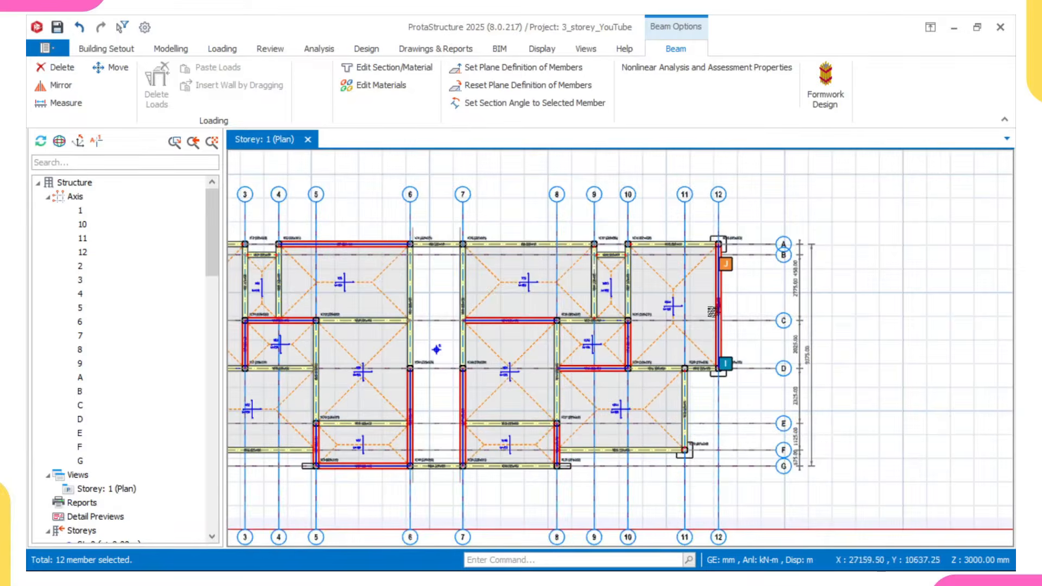
# - Apply the Hinge at Left End (i) condition to the selected beams only and clear the selection
pyautogui.rightClick(782, 207)
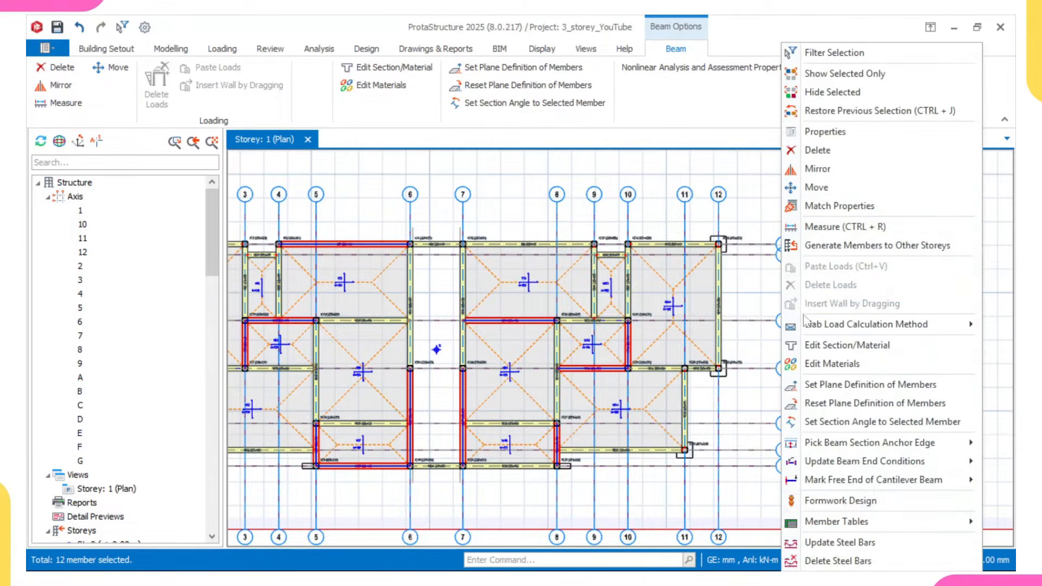
pyautogui.moveTo(822, 463)
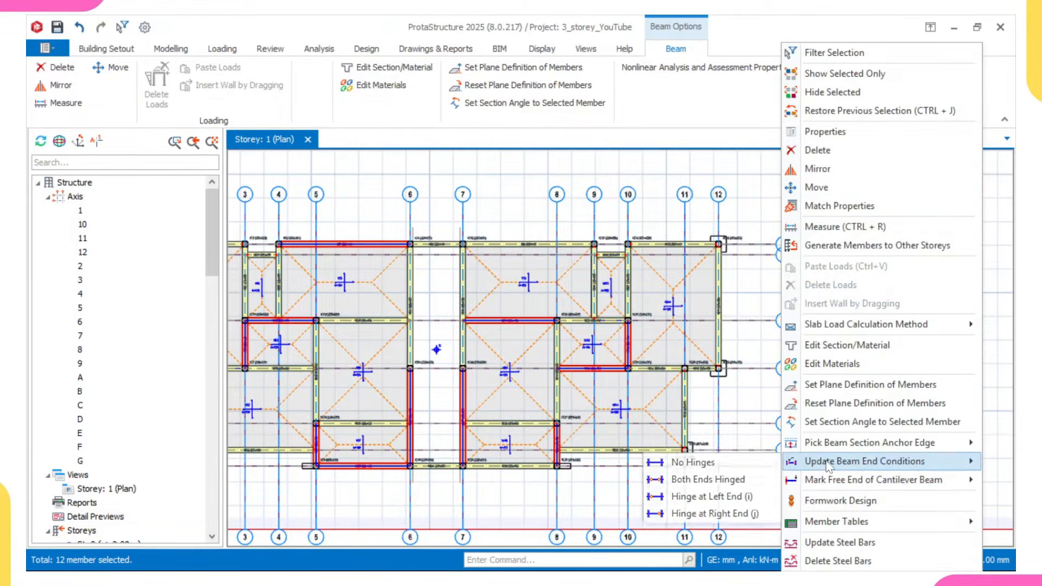
pyautogui.click(727, 496)
pyautogui.click(600, 291)
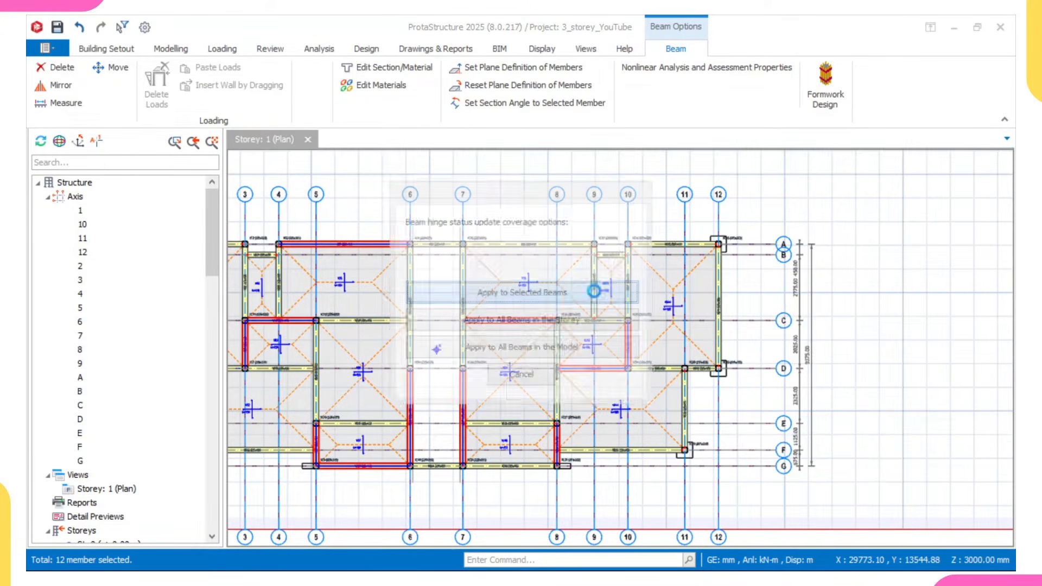
pyautogui.moveTo(330, 262); pyautogui.dragTo(507, 311, button='middle')
pyautogui.press('Escape')
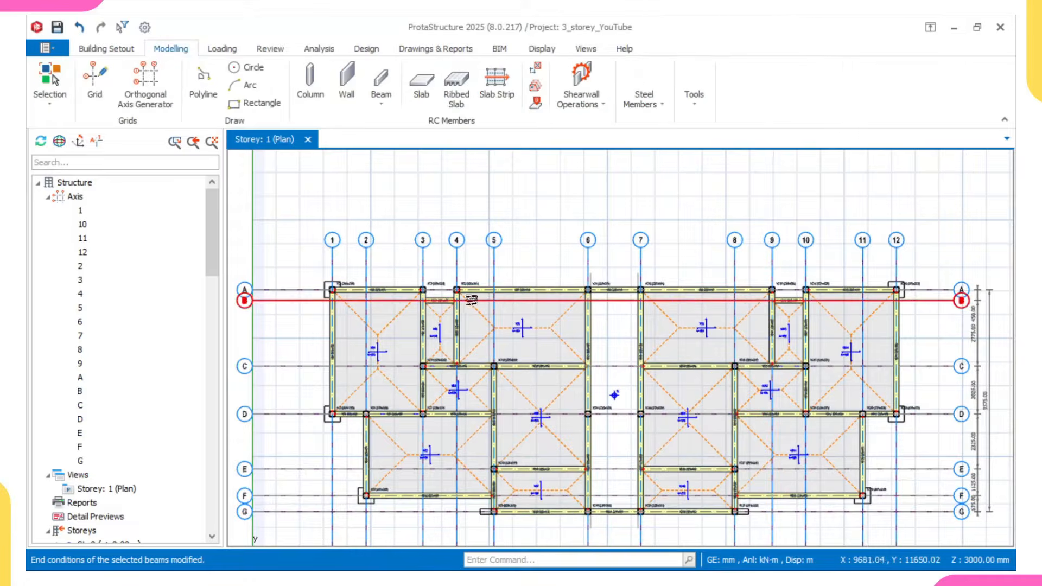
# - Start a new beam selection with the grid C beam between grids 5 and 6
pyautogui.scroll(2, 425, 298)
pyautogui.moveTo(687, 296); pyautogui.dragTo(613, 290, button='middle')
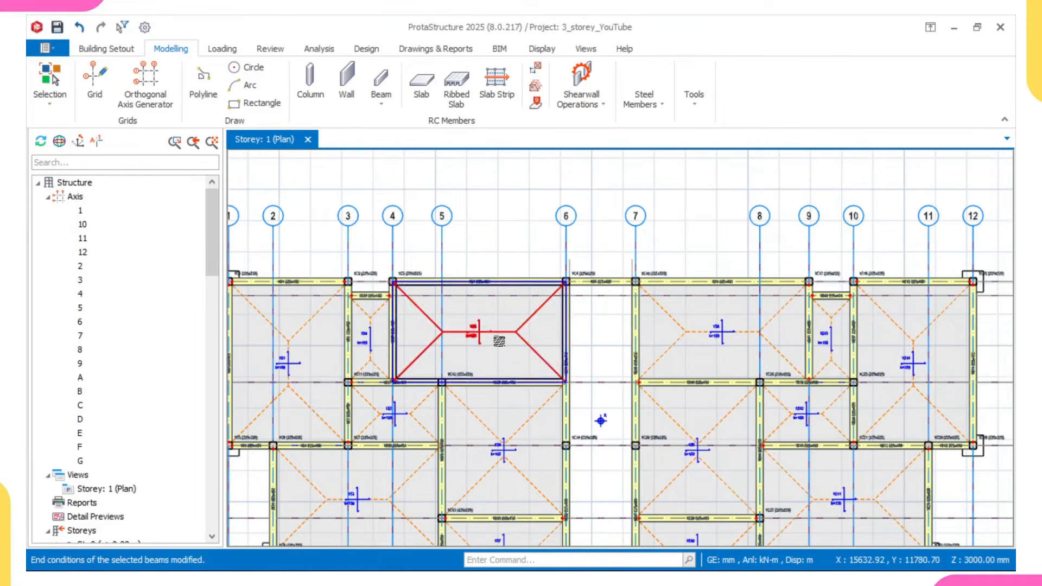
pyautogui.moveTo(502, 352); pyautogui.dragTo(572, 284, button='middle')
pyautogui.scroll(1, 588, 316)
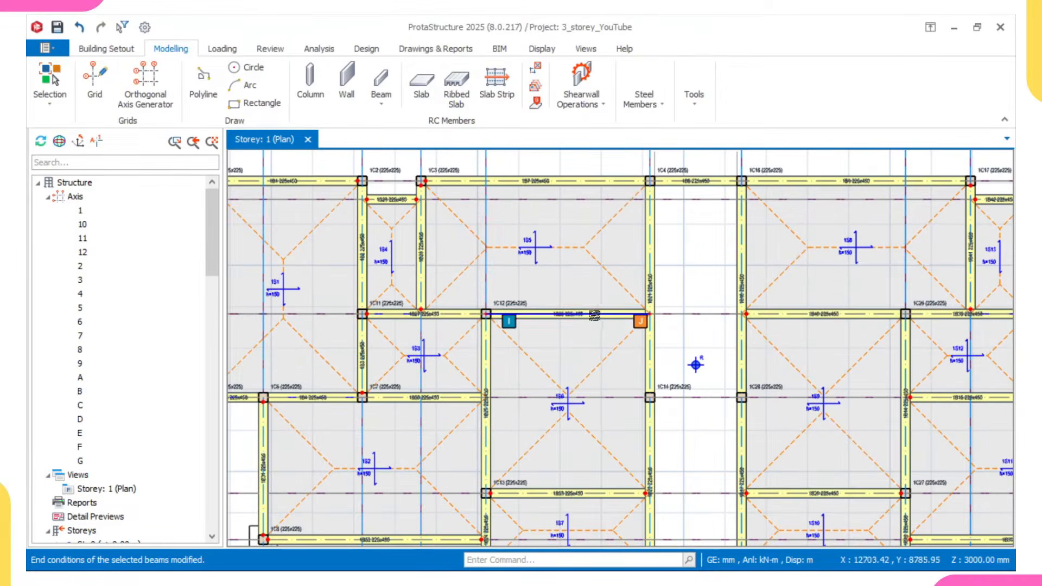
pyautogui.click(501, 322)
pyautogui.scroll(-2, 501, 322)
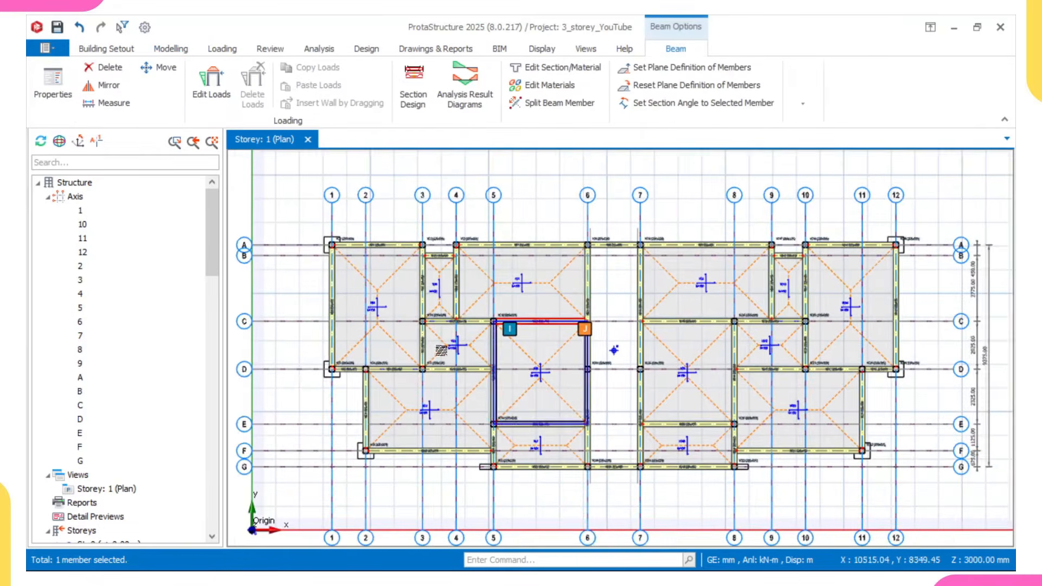
# - Add the grid D beam between grids 3 and 5 to the selection
pyautogui.scroll(3, 465, 372)
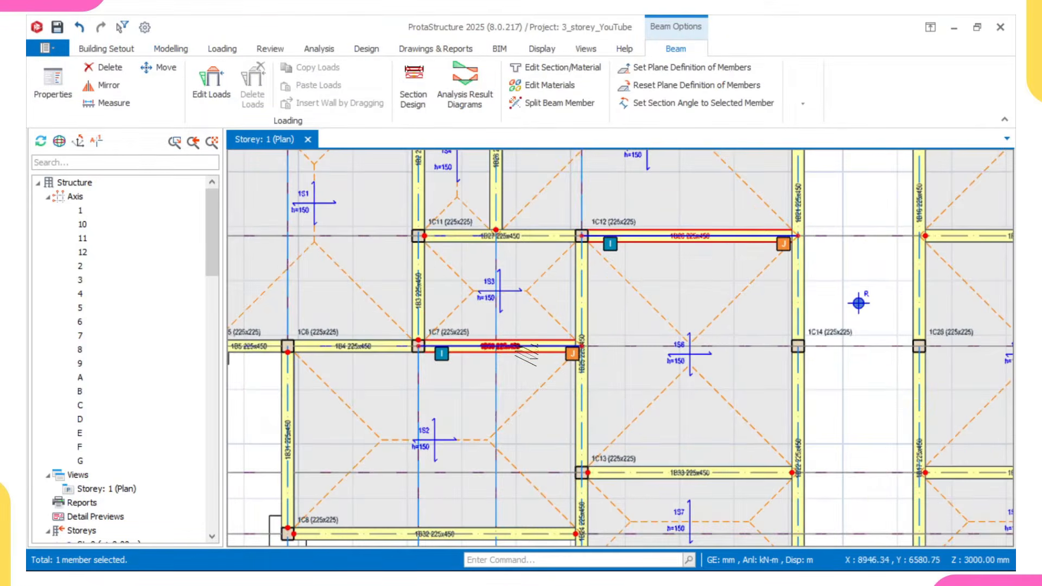
pyautogui.keyDown('ctrl'); pyautogui.click(526, 353); pyautogui.keyUp('ctrl')
pyautogui.scroll(-2, 522, 362)
pyautogui.scroll(-2, 564, 395)
pyautogui.scroll(3, 521, 413)
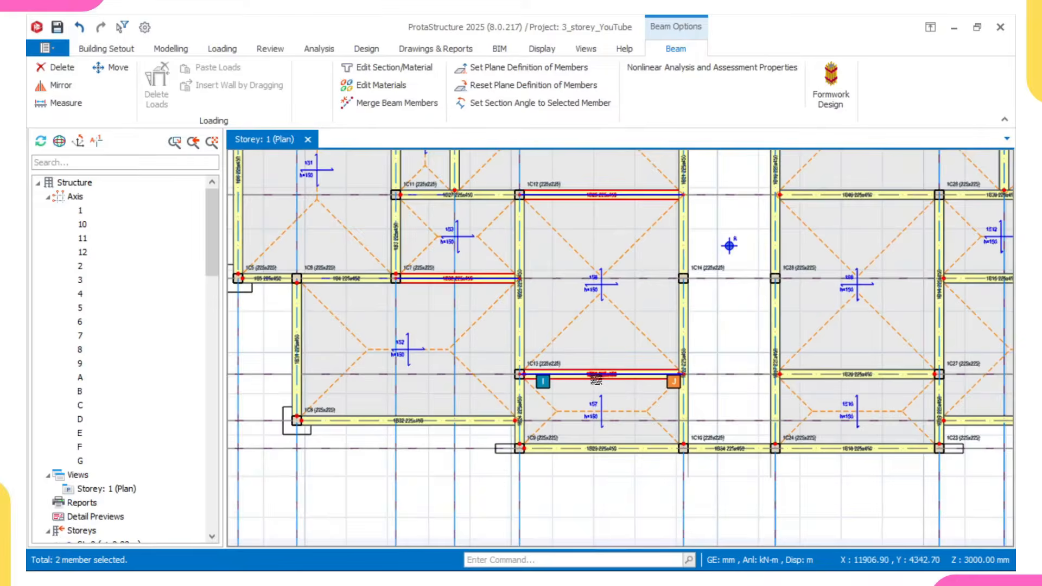
# - Add the grid A beam between grids 7 and 9 to the selection
pyautogui.moveTo(503, 428)
pyautogui.scroll(-1, 527, 430)
pyautogui.moveTo(577, 445); pyautogui.dragTo(532, 482, button='middle')
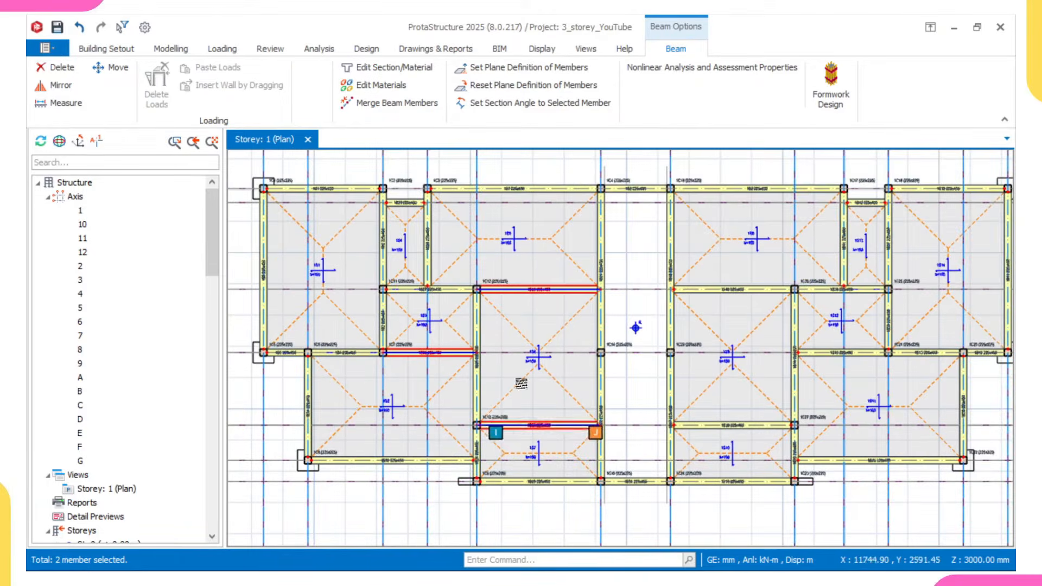
pyautogui.scroll(-1, 423, 332)
pyautogui.moveTo(731, 311); pyautogui.dragTo(602, 352, button='middle')
pyautogui.scroll(3, 586, 266)
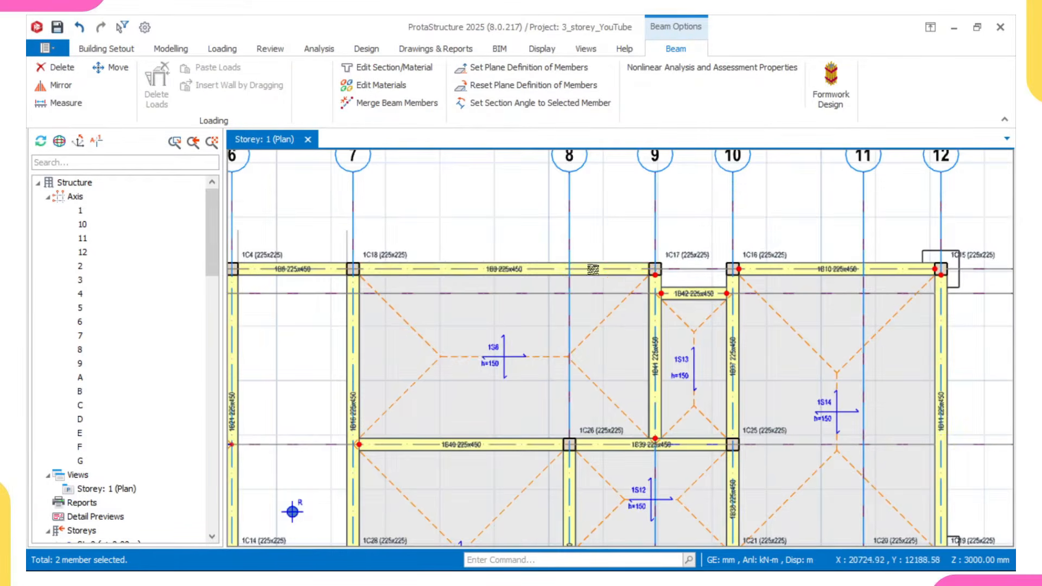
pyautogui.keyDown('ctrl'); pyautogui.click(593, 276); pyautogui.keyUp('ctrl')
pyautogui.scroll(-2, 728, 279)
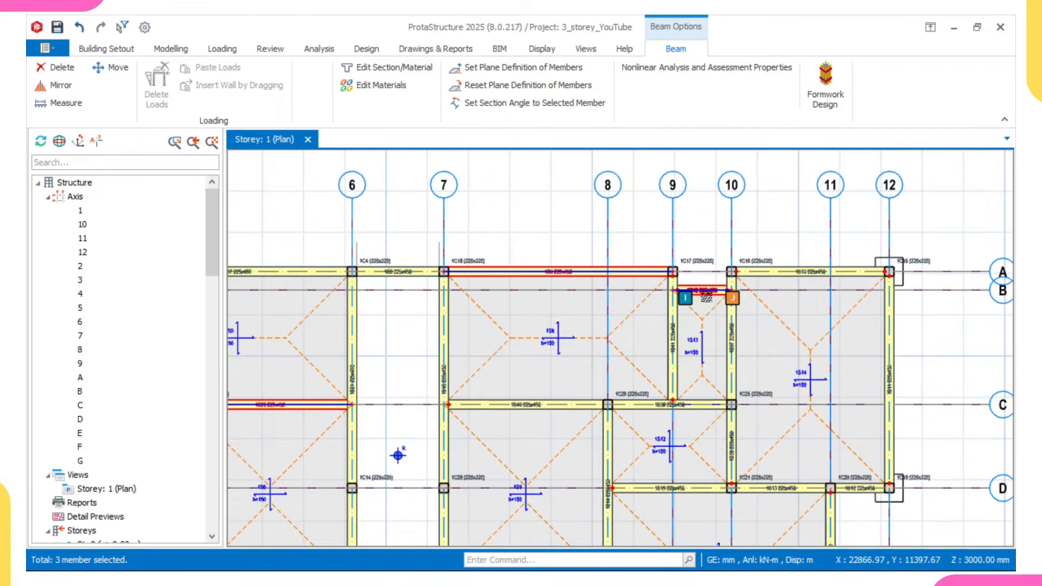
# - Add the grid C beam between grids 8 and 10 and the grid D beam between grids 11 and 12 to the selection
pyautogui.scroll(2, 686, 406)
pyautogui.keyDown('ctrl'); pyautogui.click(691, 410); pyautogui.keyUp('ctrl')
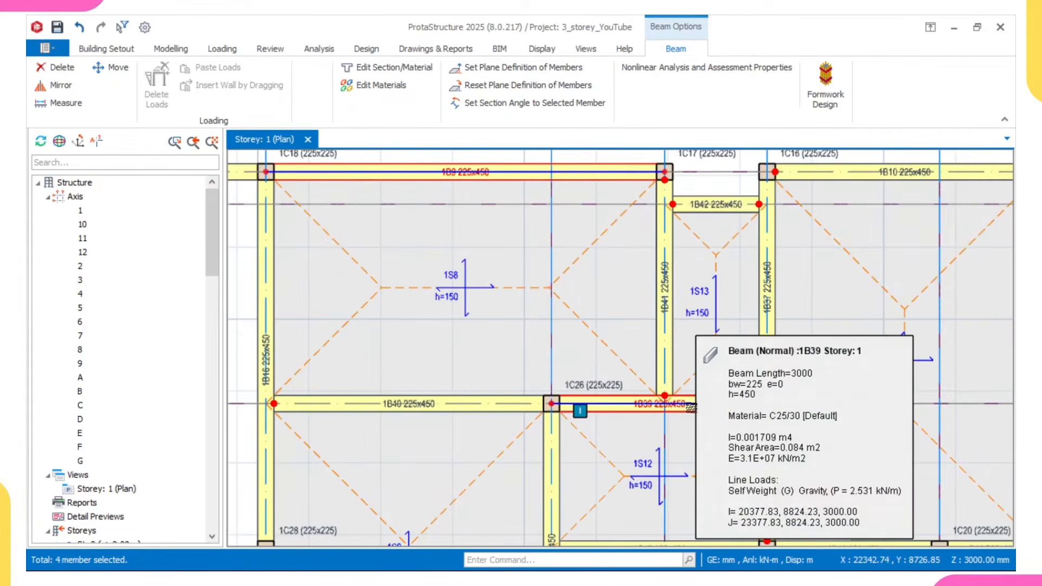
pyautogui.scroll(-2, 685, 405)
pyautogui.moveTo(665, 428); pyautogui.dragTo(606, 330, button='middle')
pyautogui.scroll(-2, 598, 385)
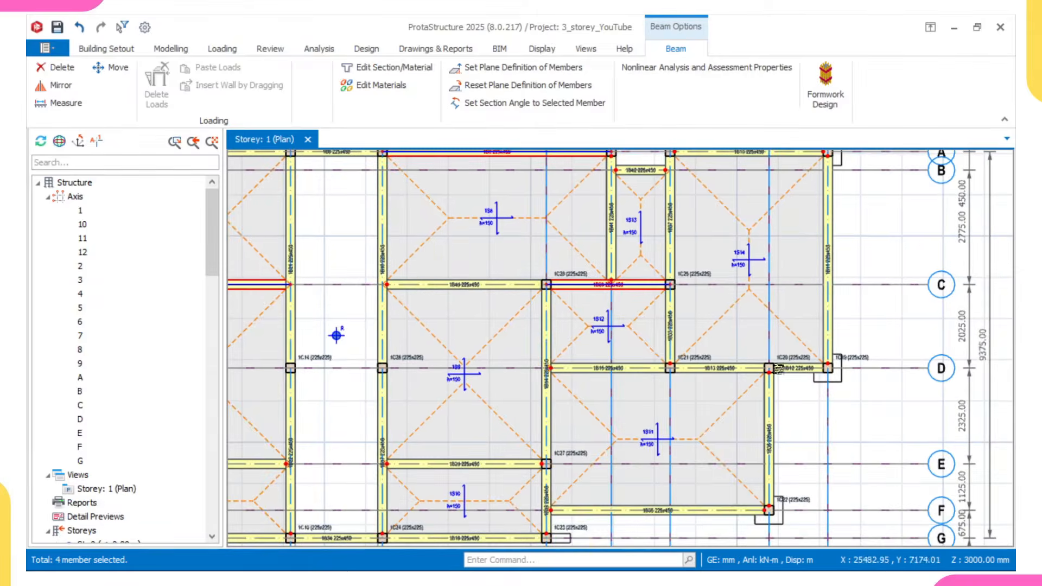
pyautogui.scroll(3, 792, 362)
pyautogui.keyDown('ctrl'); pyautogui.click(816, 364); pyautogui.keyUp('ctrl')
pyautogui.scroll(-3, 759, 380)
# - Add the grid G beam between grids 7 and 8 to the selection
pyautogui.moveTo(717, 392); pyautogui.dragTo(674, 276, button='middle')
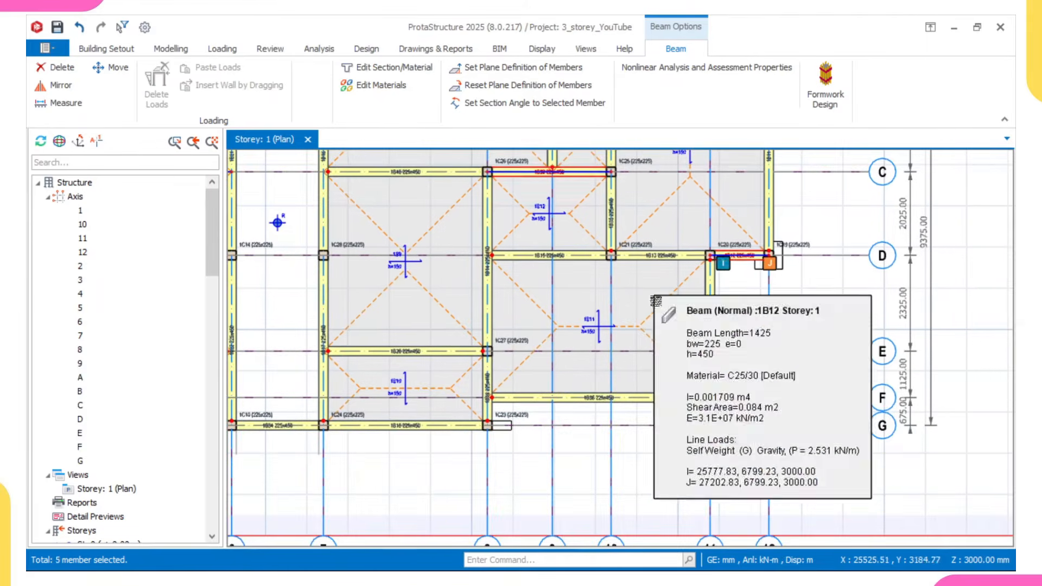
pyautogui.moveTo(601, 401); pyautogui.dragTo(699, 336, button='middle')
pyautogui.scroll(2, 601, 363)
pyautogui.scroll(-6, 494, 316)
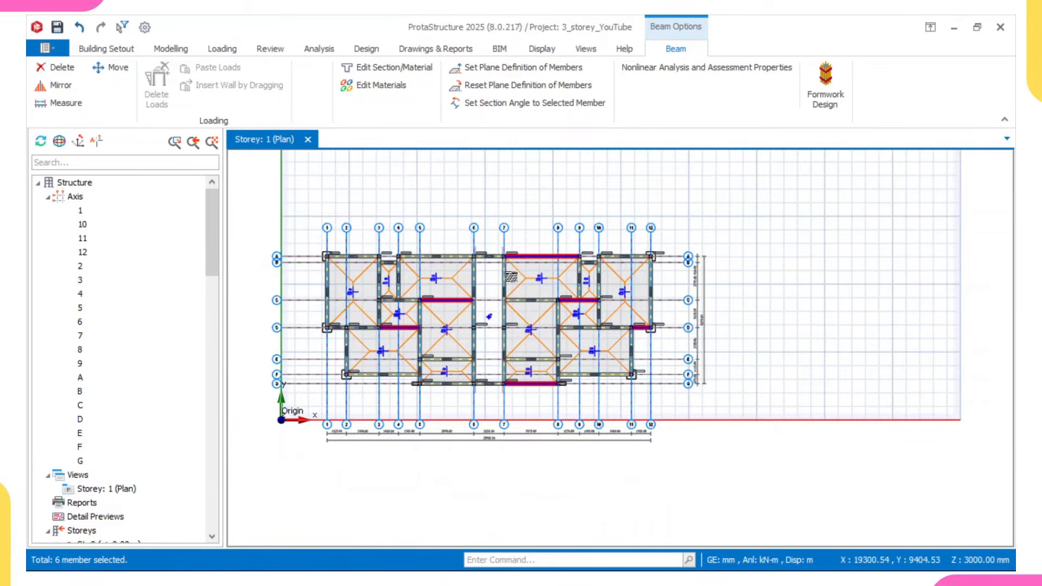
# - Add the grid 3 beam between grids A and C and the grid 5 beam between grids C and E to the selection
pyautogui.scroll(4, 341, 266)
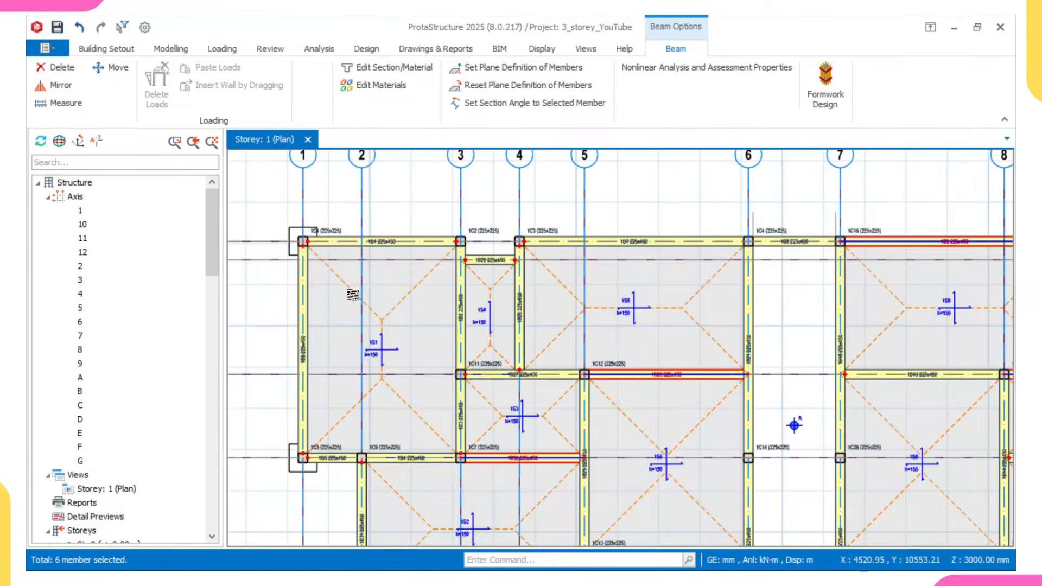
pyautogui.moveTo(351, 310); pyautogui.dragTo(371, 228, button='middle')
pyautogui.moveTo(481, 241); pyautogui.dragTo(479, 269, button='middle')
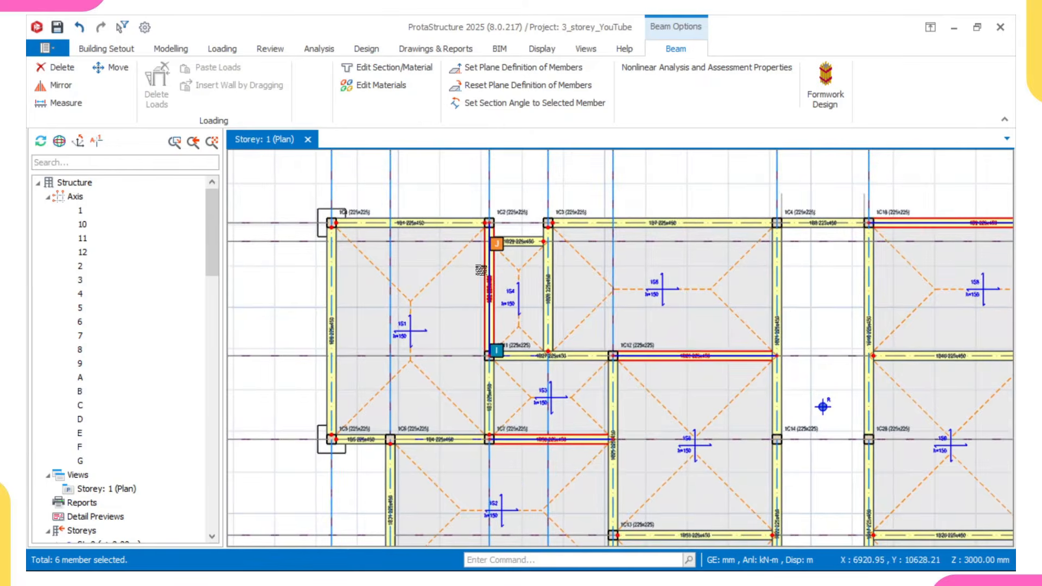
pyautogui.scroll(-1, 480, 268)
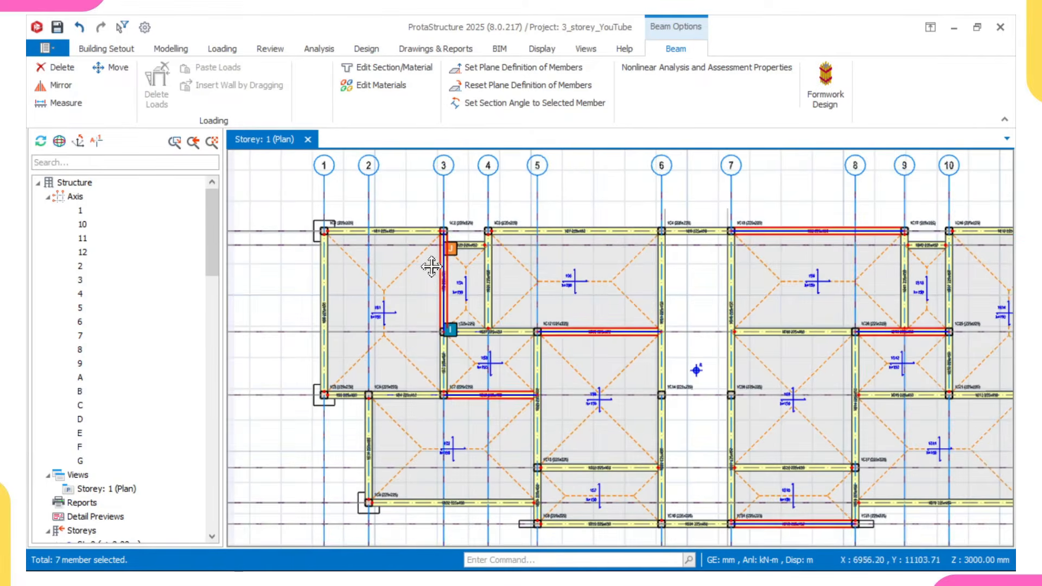
pyautogui.scroll(2, 525, 332)
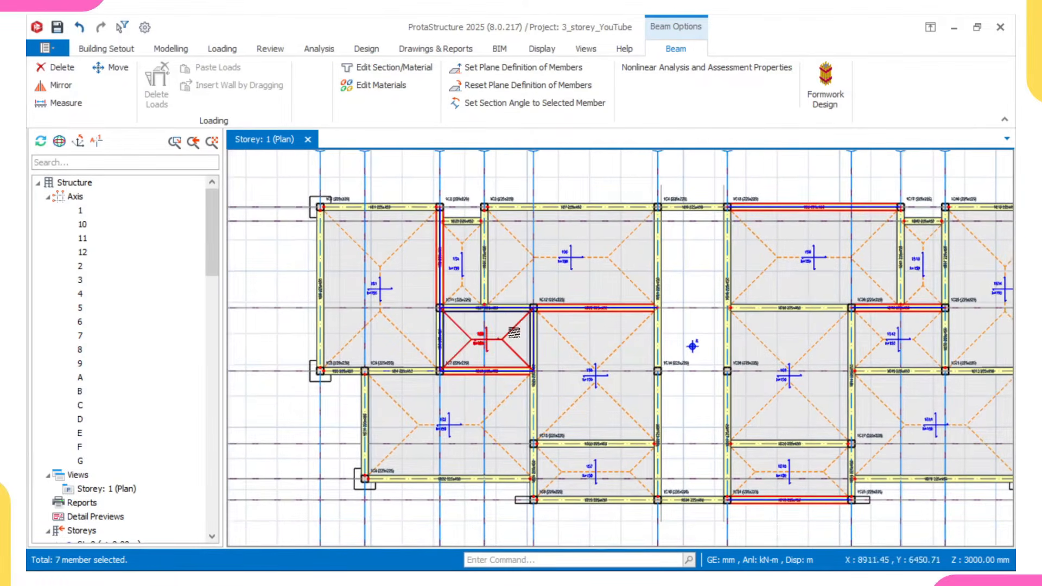
pyautogui.scroll(-3, 525, 330)
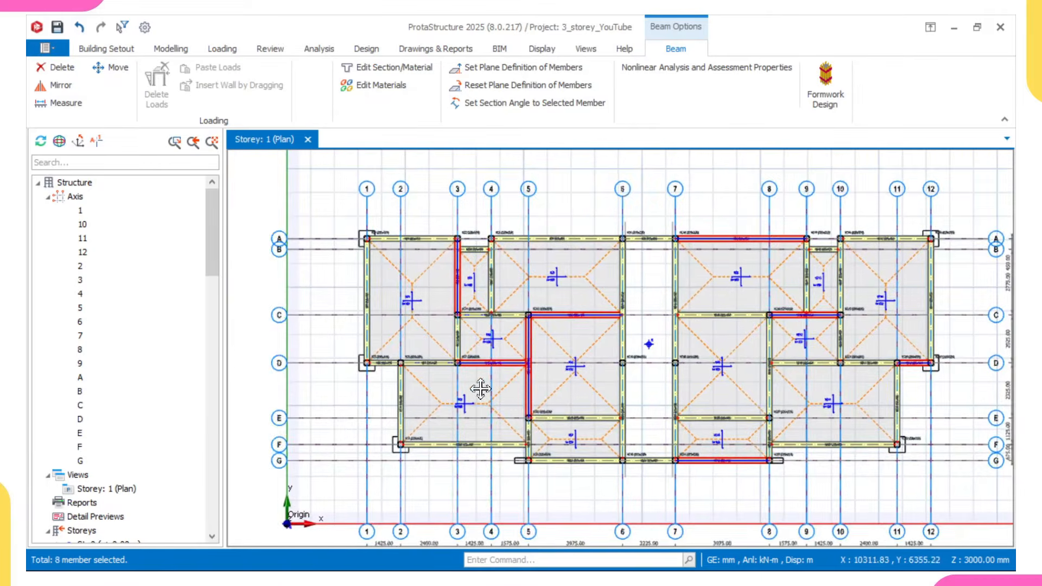
# - Add the grid 6 and grid 7 beams between grids A and D to the selection
pyautogui.moveTo(575, 314); pyautogui.dragTo(562, 345, button='middle')
pyautogui.scroll(3, 565, 321)
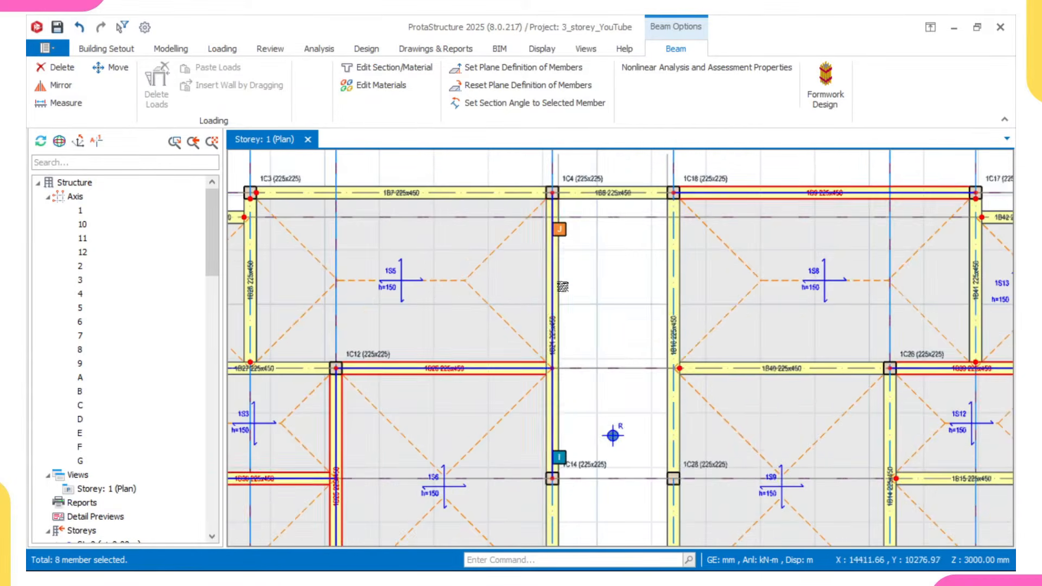
pyautogui.moveTo(563, 282)
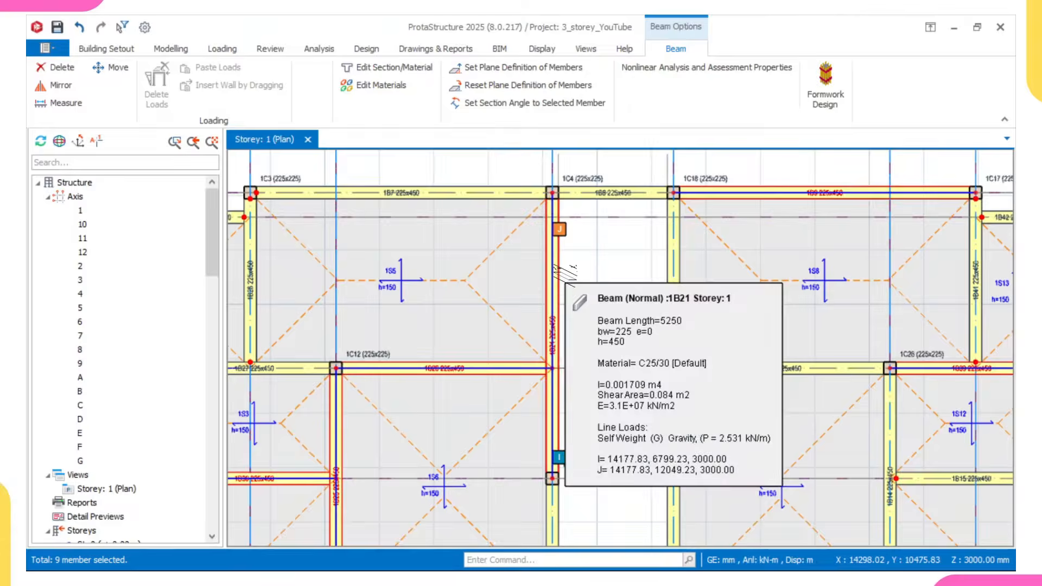
pyautogui.scroll(-3, 586, 277)
pyautogui.scroll(3, 632, 263)
pyautogui.click(636, 261)
# - Add the grid 8 beam between grids C and E and the grid 10 beam between grids A and C to the selection
pyautogui.scroll(-3, 633, 264)
pyautogui.moveTo(679, 288); pyautogui.dragTo(608, 289, button='middle')
pyautogui.scroll(3, 653, 351)
pyautogui.click(661, 328)
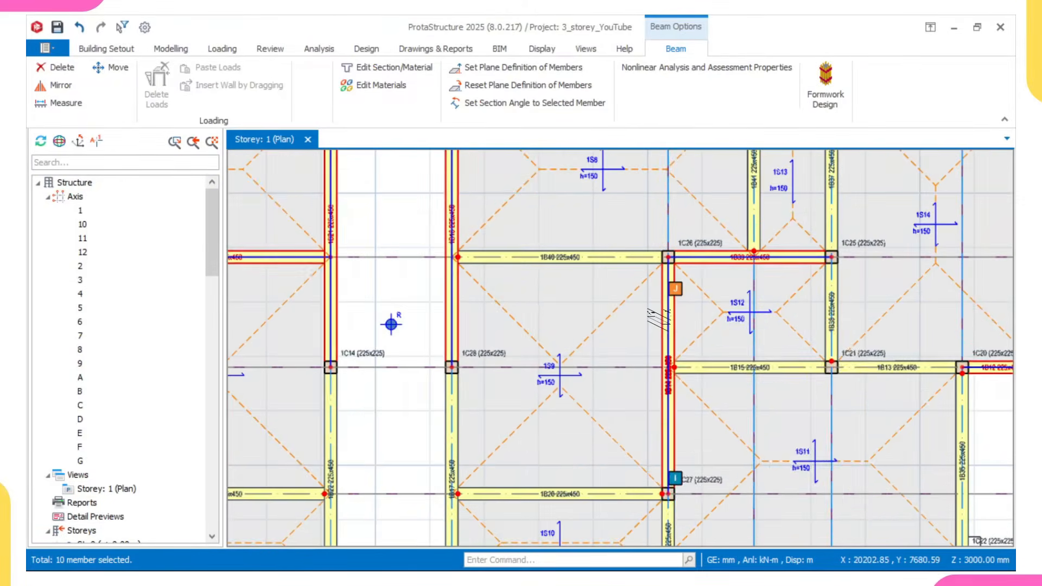
pyautogui.scroll(-3, 660, 329)
pyautogui.moveTo(654, 336); pyautogui.dragTo(643, 338, button='middle')
pyautogui.scroll(1, 645, 342)
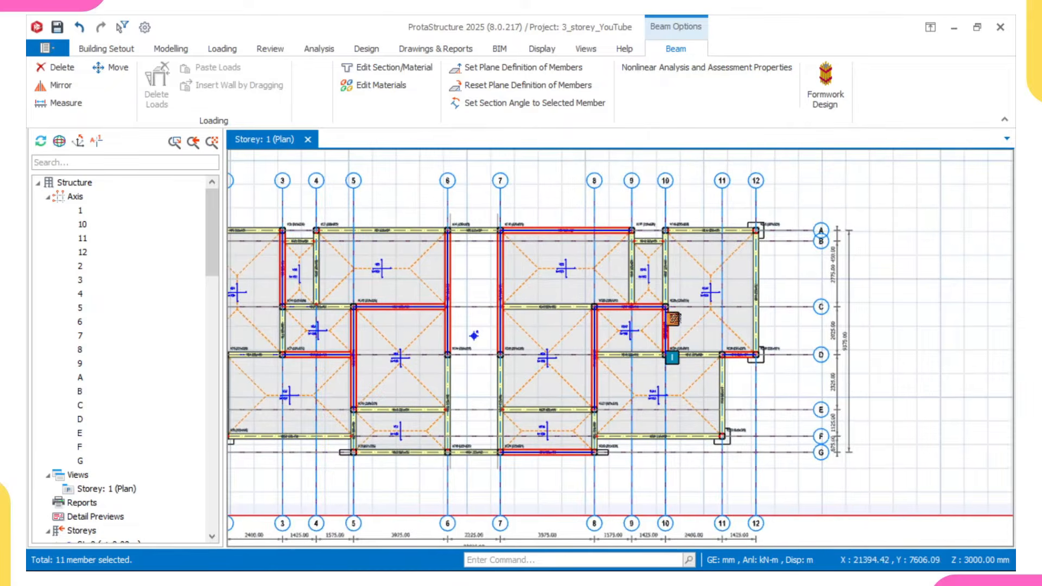
pyautogui.scroll(3, 673, 254)
pyautogui.scroll(-4, 665, 348)
pyautogui.click(699, 351)
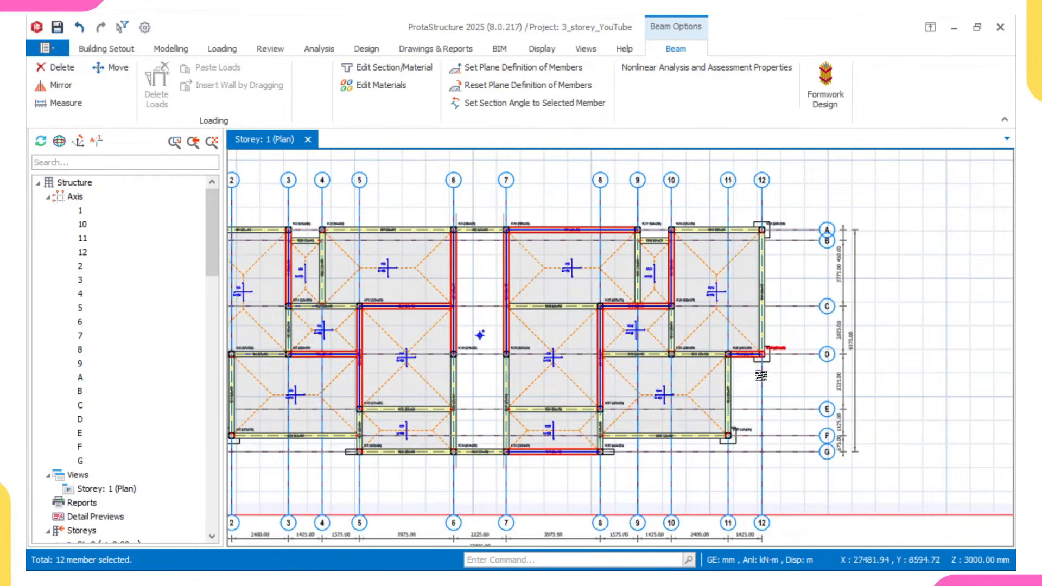
# - Apply the Hinge at Right End (j) condition to the selected beams only
pyautogui.rightClick(869, 227)
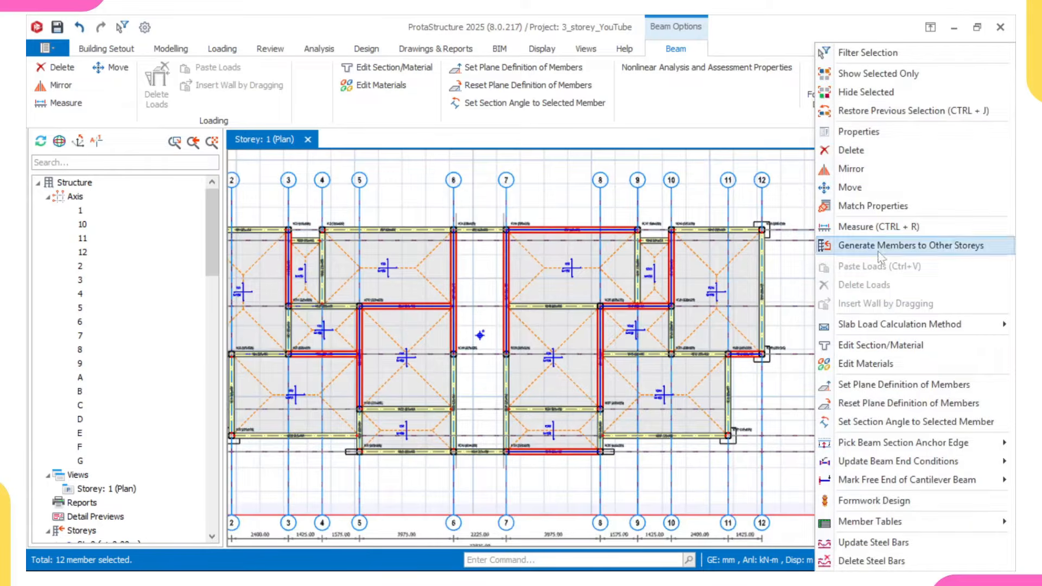
pyautogui.moveTo(874, 465)
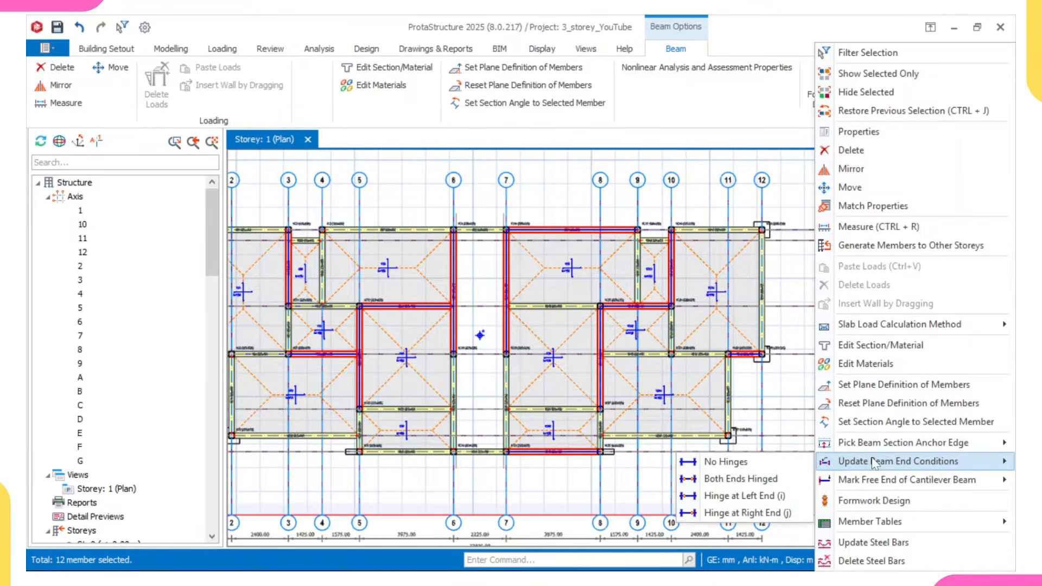
pyautogui.click(714, 513)
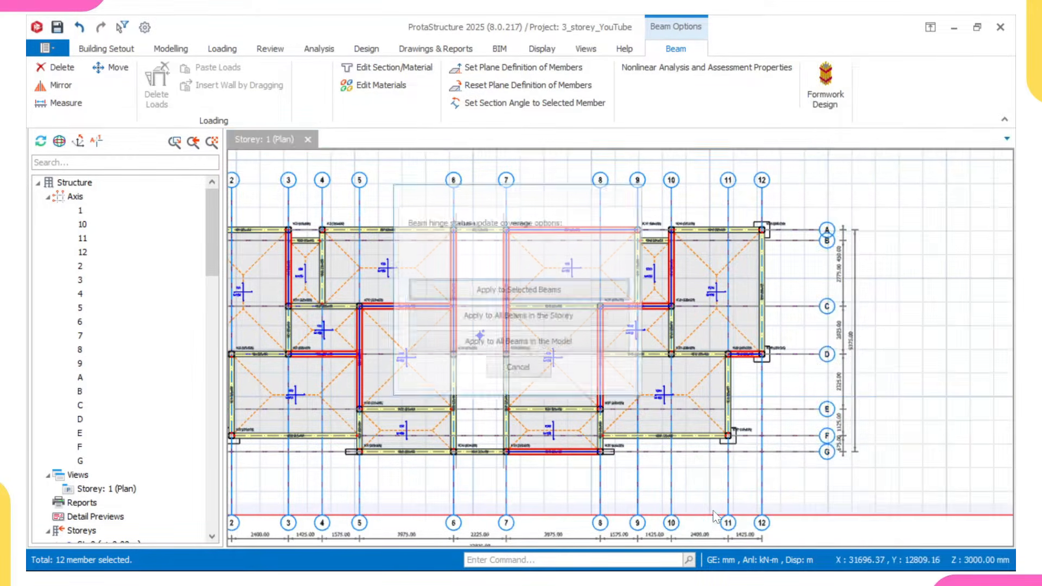
pyautogui.click(595, 304)
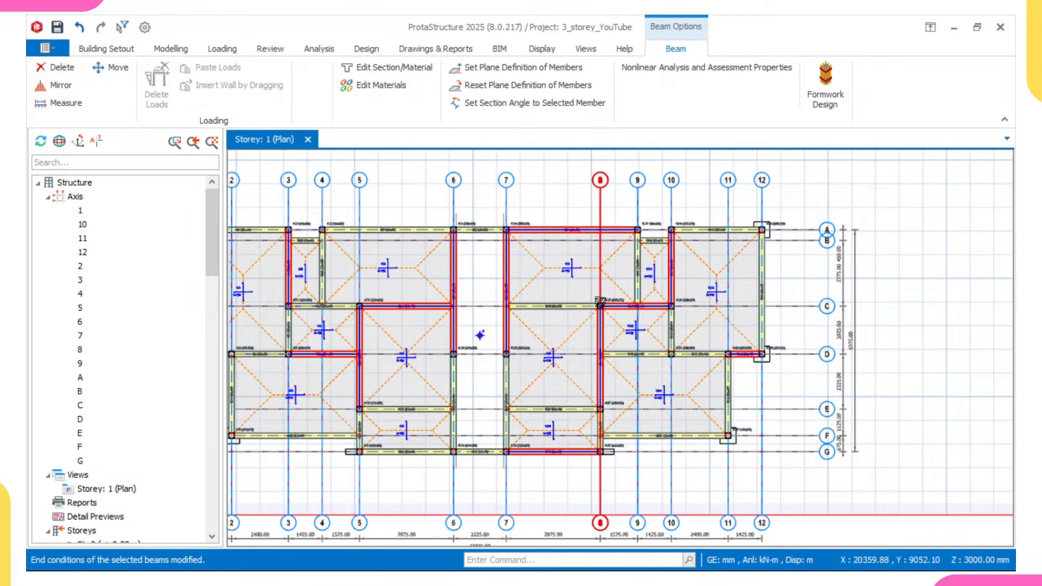
# - Clear the beam selection and open the load editor for beam 1B1 on grid A between grids 1 and 3
pyautogui.scroll(-1, 587, 315)
pyautogui.scroll(-3, 667, 329)
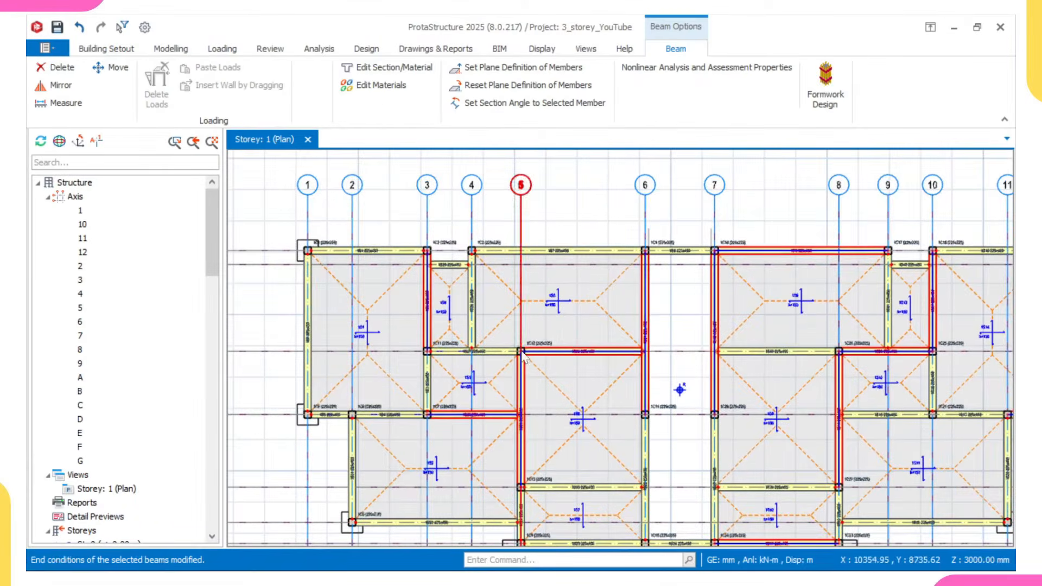
pyautogui.press('Escape')
pyautogui.scroll(2, 550, 260)
pyautogui.scroll(-2, 550, 260)
pyautogui.scroll(2, 372, 251)
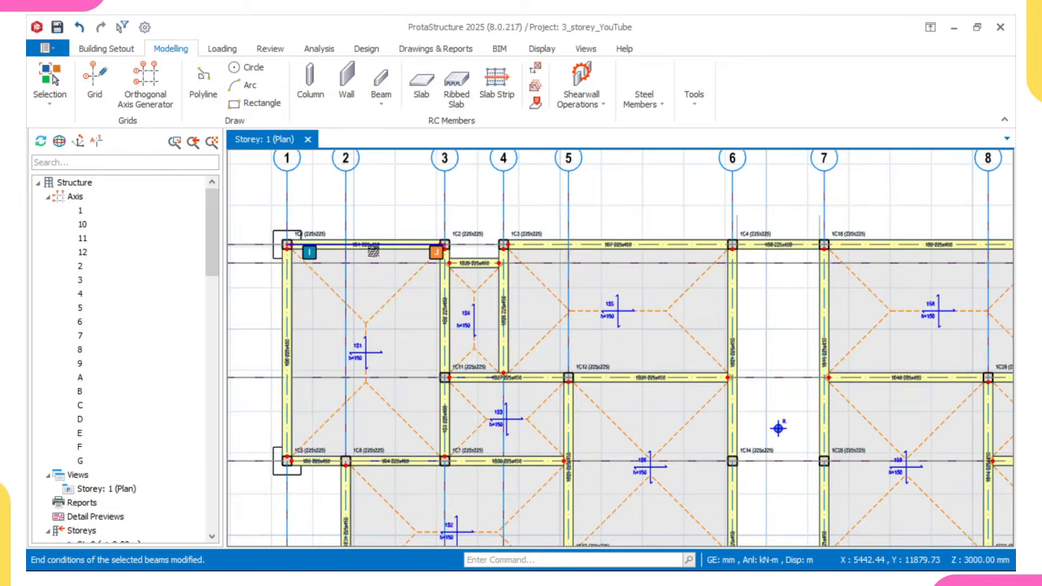
pyautogui.moveTo(373, 252)
pyautogui.rightClick(372, 250)
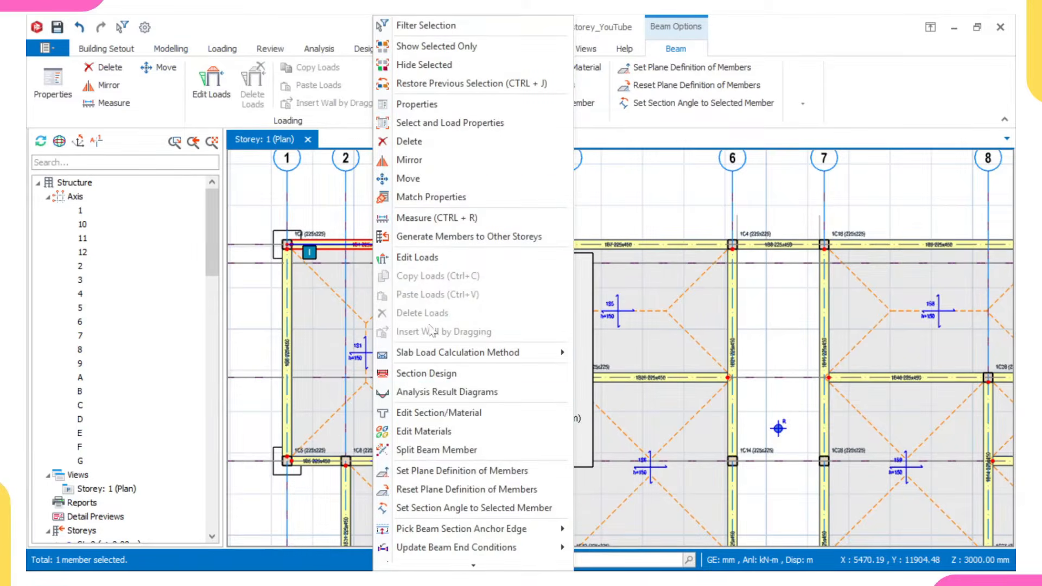
pyautogui.click(420, 259)
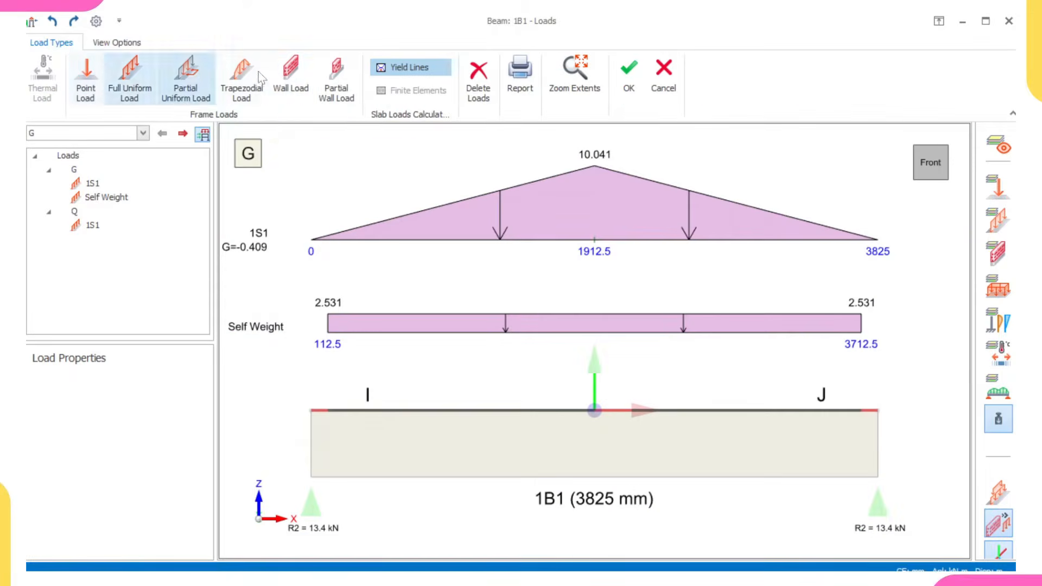
# - Start a wall load on the beam, choosing User Defined from the wall load library with a unit weight of 3.47 kN/m2
pyautogui.click(282, 87)
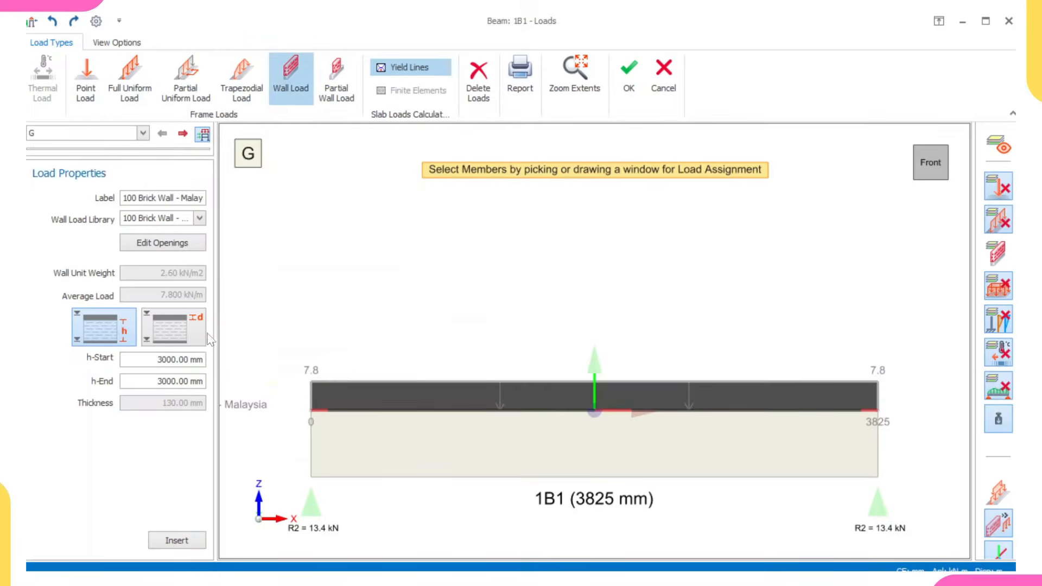
pyautogui.scroll(-1, 350, 356)
pyautogui.moveTo(428, 382); pyautogui.dragTo(501, 334, button='middle')
pyautogui.scroll(1, 488, 355)
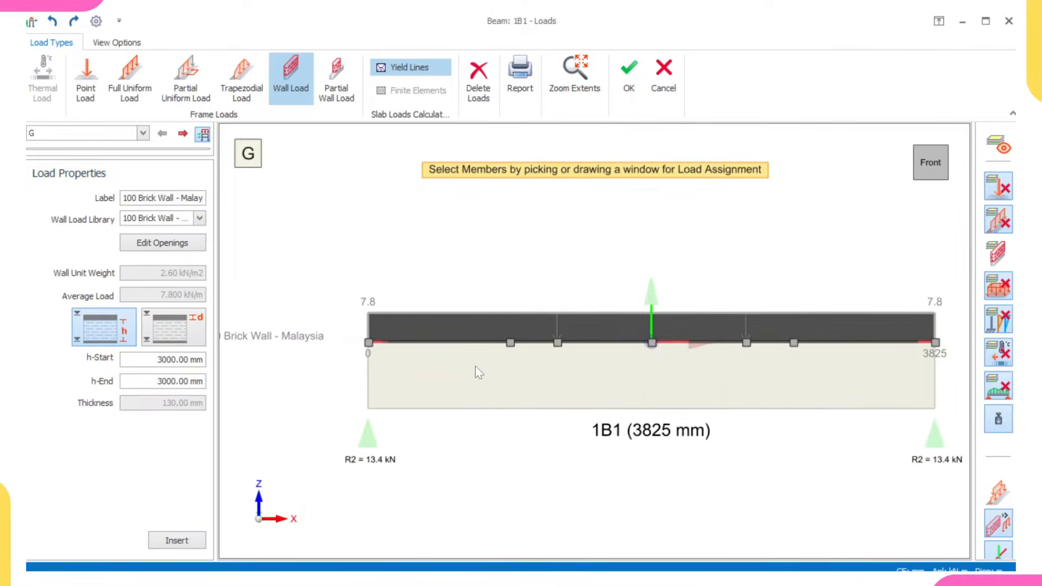
pyautogui.moveTo(485, 369); pyautogui.dragTo(447, 353, button='middle')
pyautogui.scroll(-1, 448, 353)
pyautogui.moveTo(510, 357); pyautogui.dragTo(495, 350, button='middle')
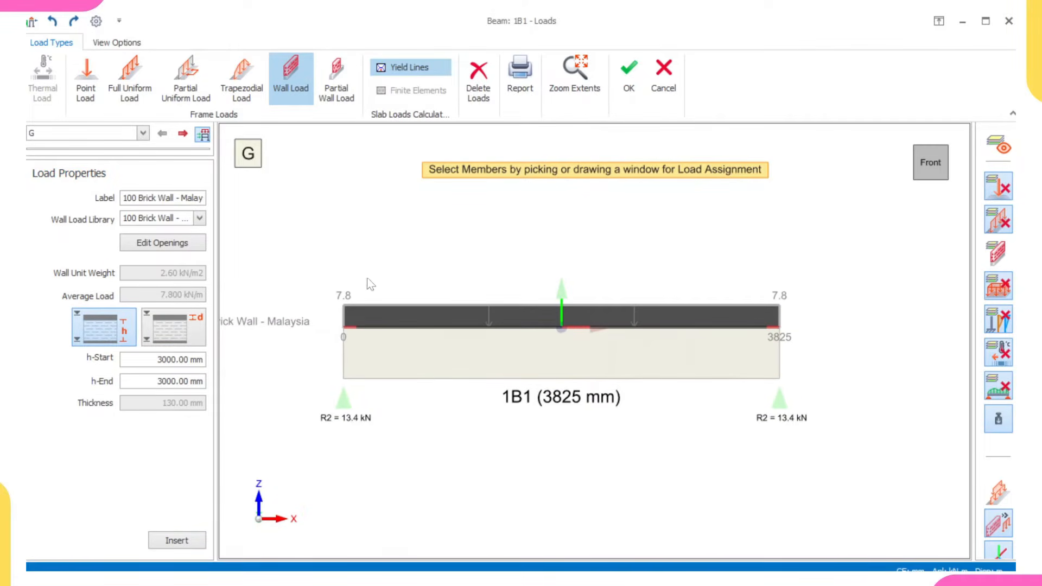
pyautogui.click(199, 219)
pyautogui.click(181, 233)
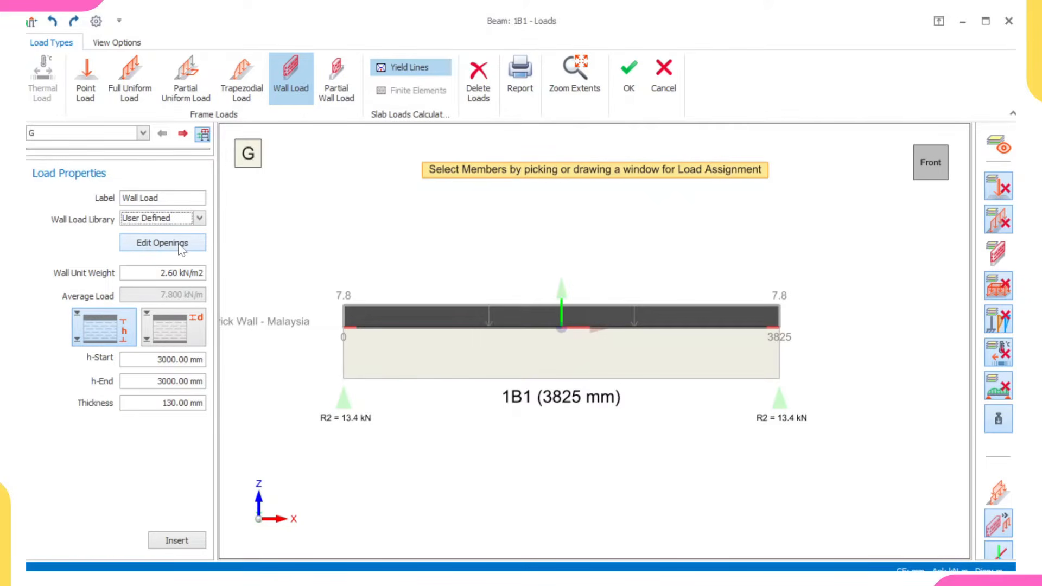
pyautogui.click(180, 273)
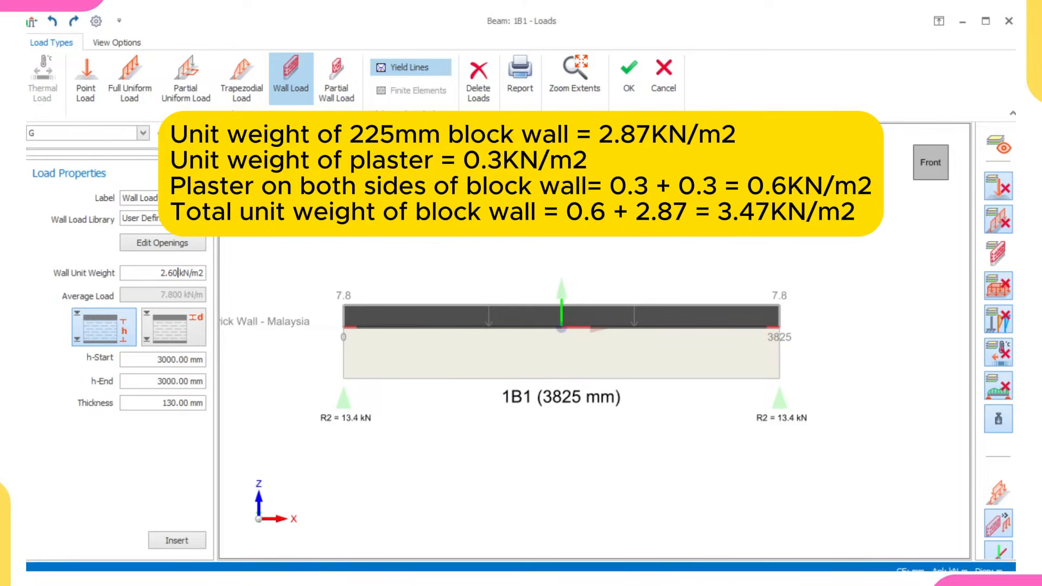
pyautogui.moveTo(161, 273); pyautogui.dragTo(191, 273)
pyautogui.write('3.47')
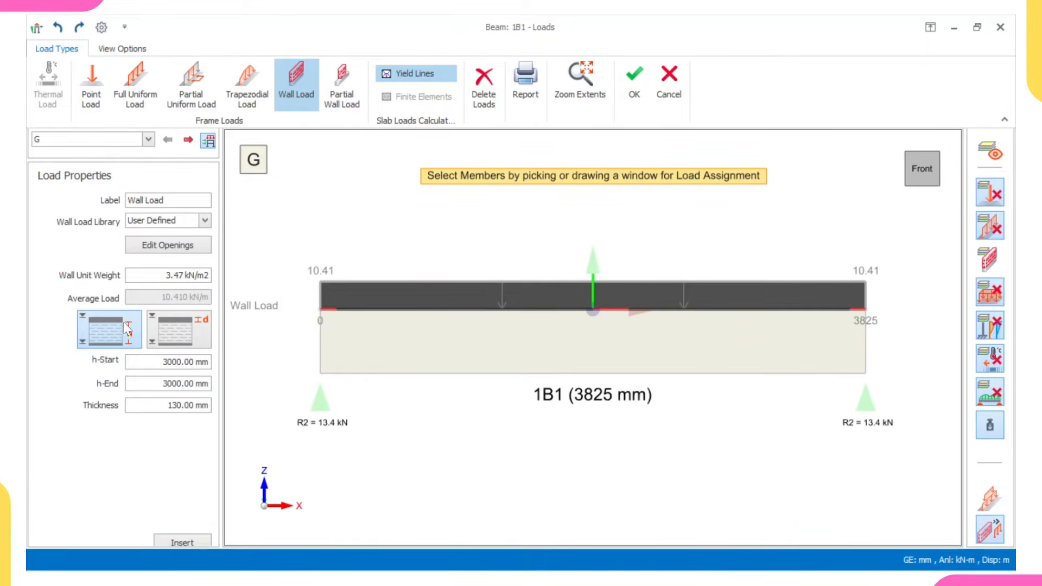
# - Set the wall's start height to 2700 mm and switch the height definition from h to d
pyautogui.moveTo(159, 362); pyautogui.dragTo(209, 362)
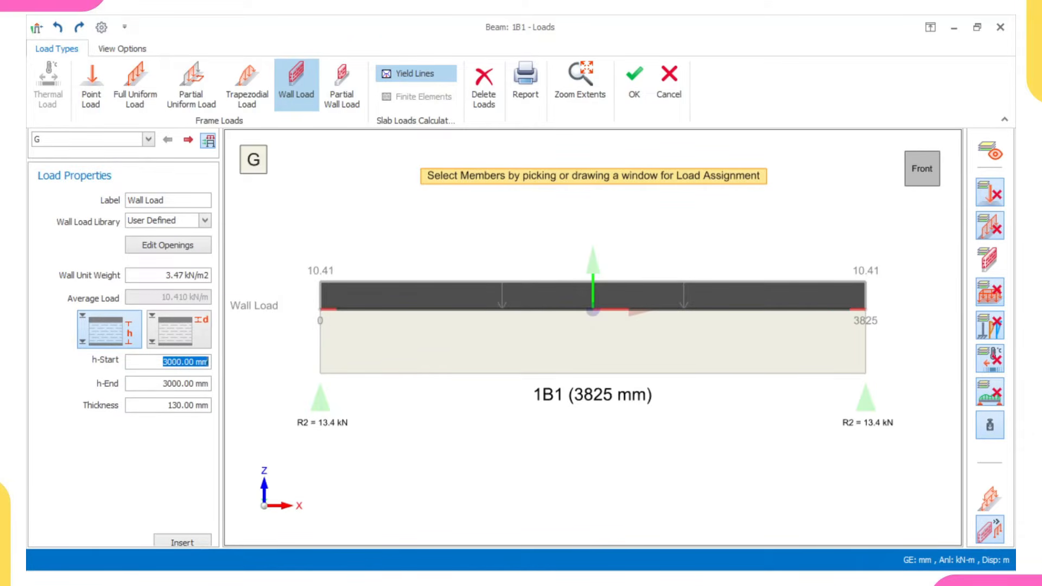
pyautogui.write('2')
pyautogui.press('BackSpace')
pyautogui.write('700')
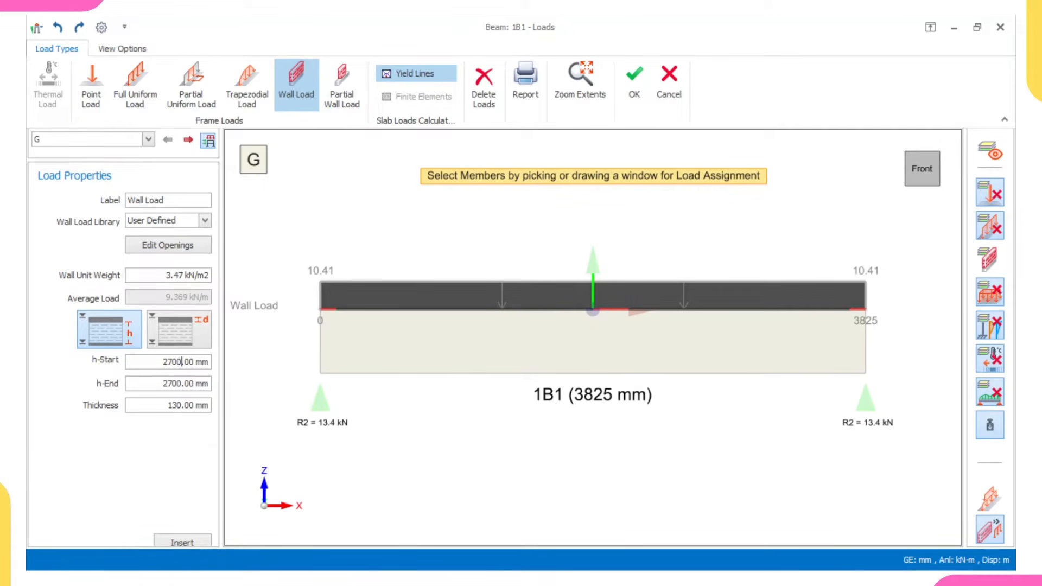
pyautogui.click(174, 338)
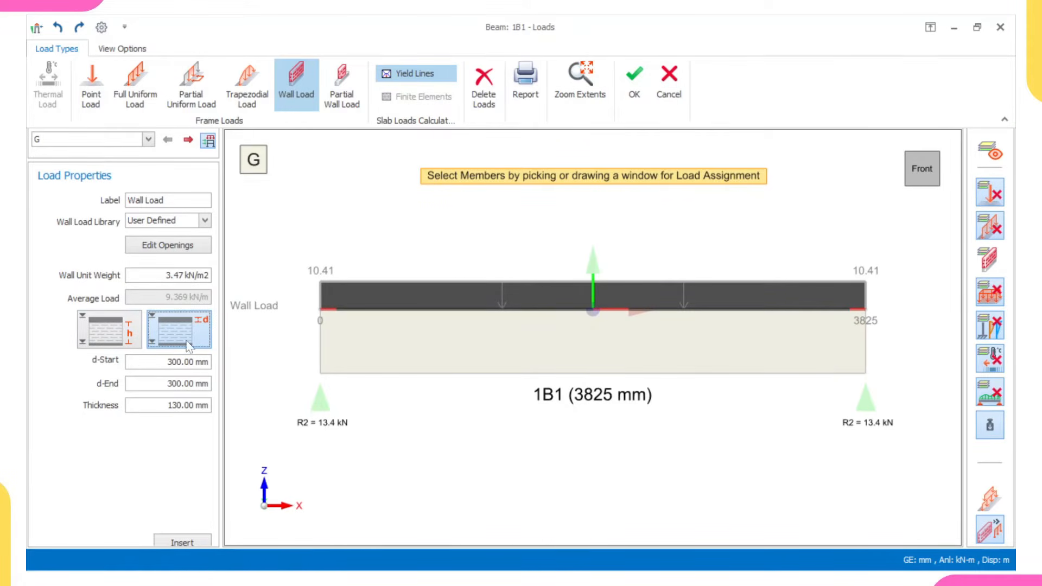
pyautogui.click(120, 341)
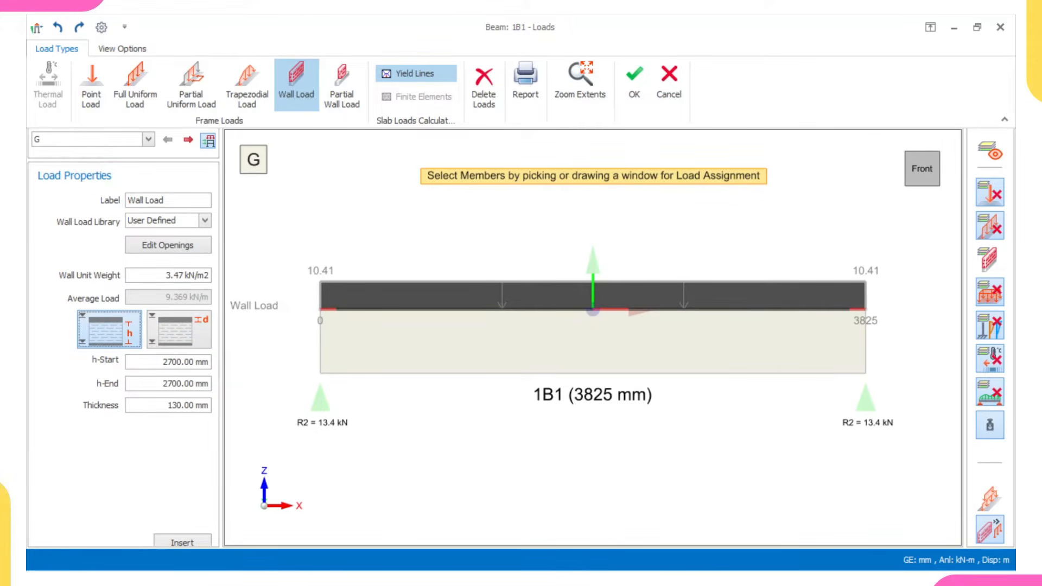
pyautogui.click(179, 341)
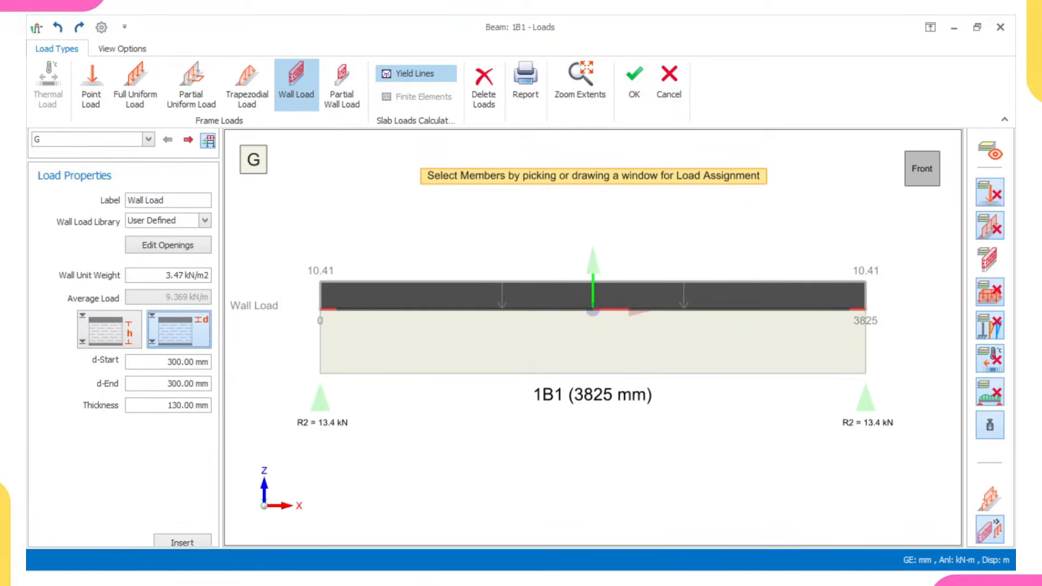
# - Set the wall thickness to 225 mm, insert the wall load on the beam and accept the beam's loads
pyautogui.moveTo(166, 405); pyautogui.dragTo(204, 405)
pyautogui.write('225')
pyautogui.click(184, 540)
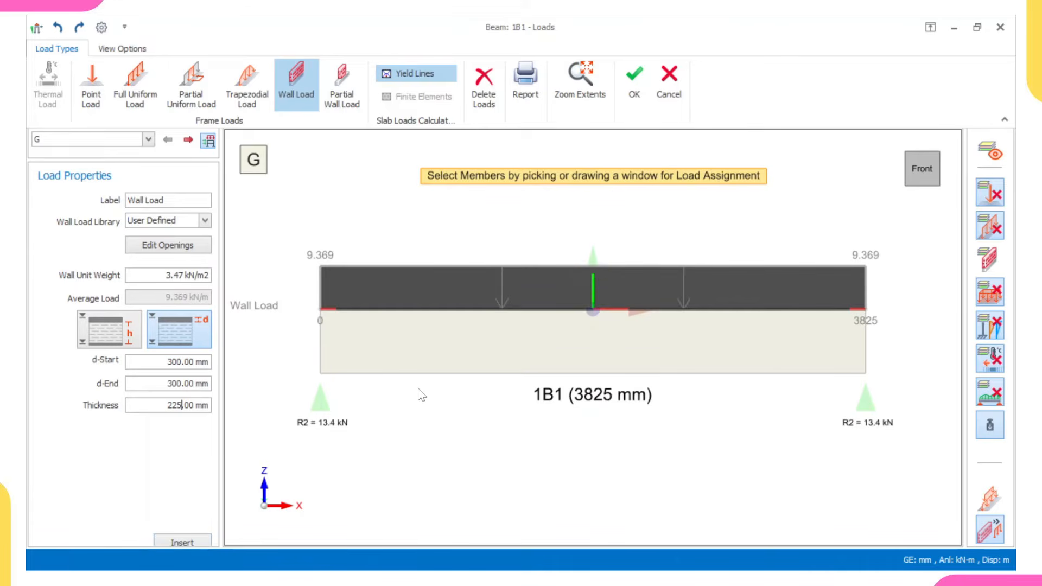
pyautogui.click(415, 361)
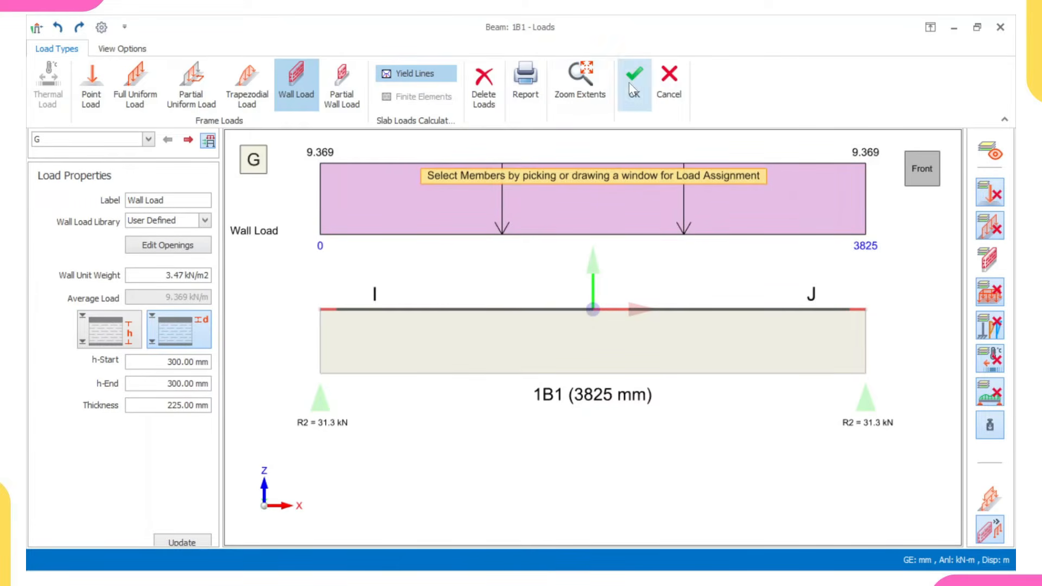
pyautogui.click(632, 98)
# - Copy the wall load from beam 1B1 on grid A between grids 1 and 3
pyautogui.scroll(2, 424, 222)
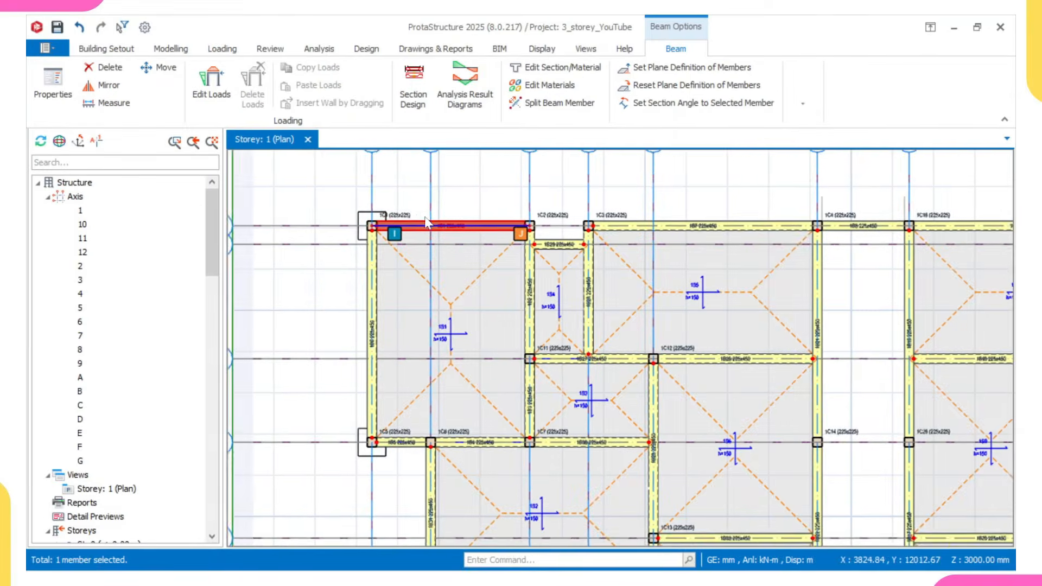
pyautogui.scroll(2, 425, 223)
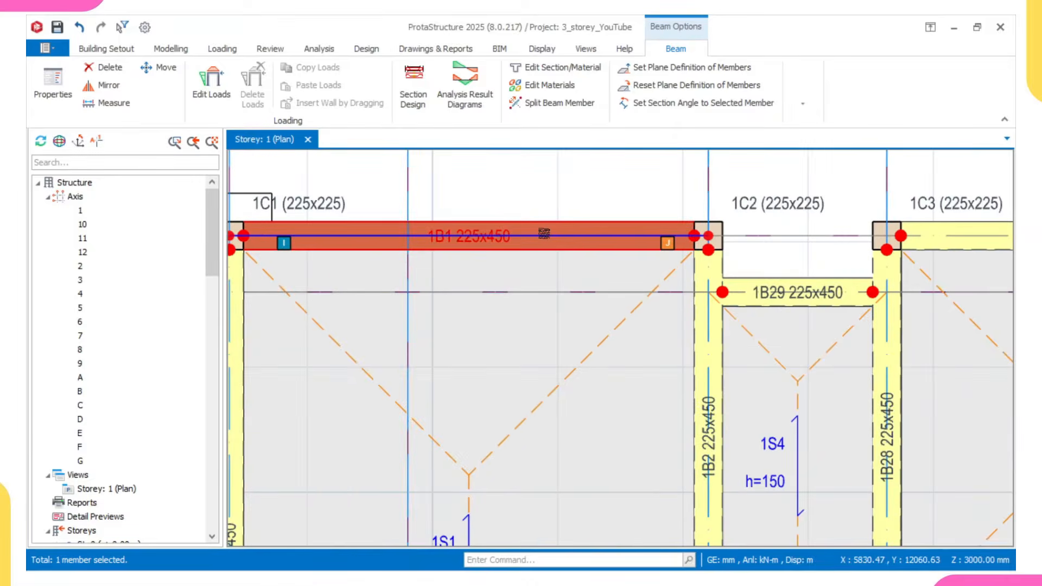
pyautogui.scroll(-3, 534, 237)
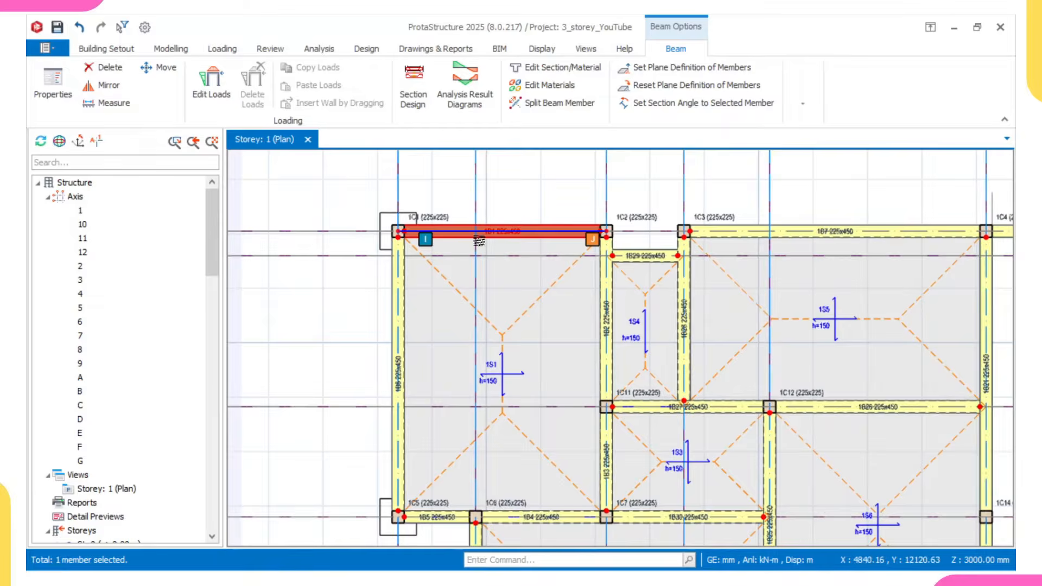
pyautogui.moveTo(520, 265); pyautogui.dragTo(482, 250, button='middle')
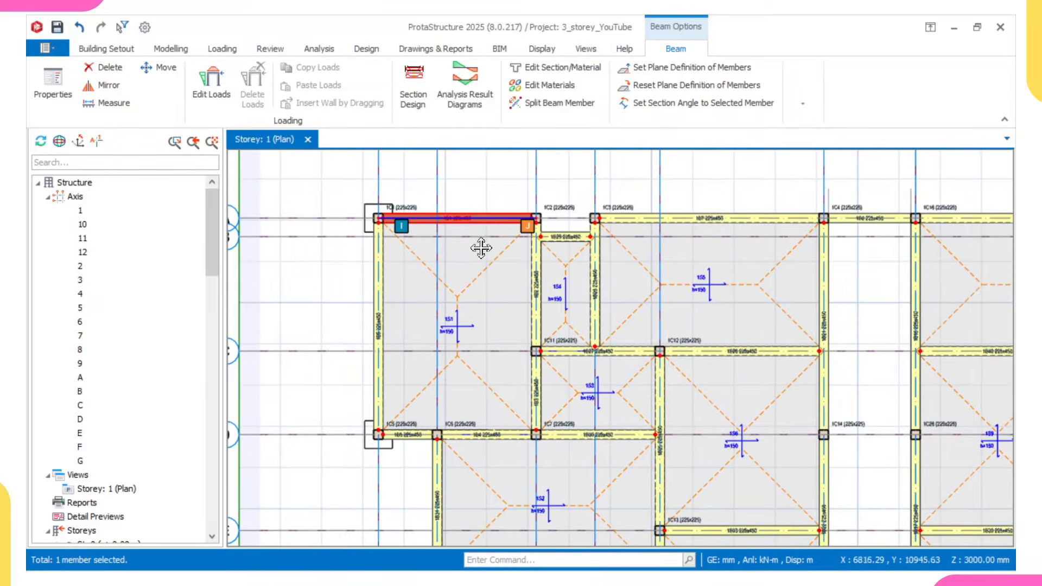
pyautogui.rightClick(497, 221)
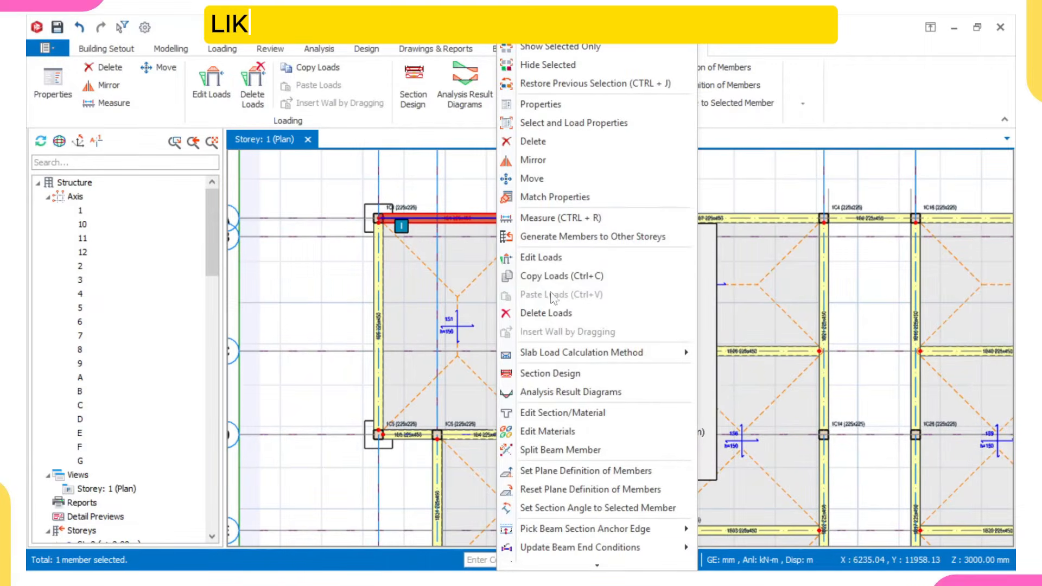
pyautogui.click(553, 275)
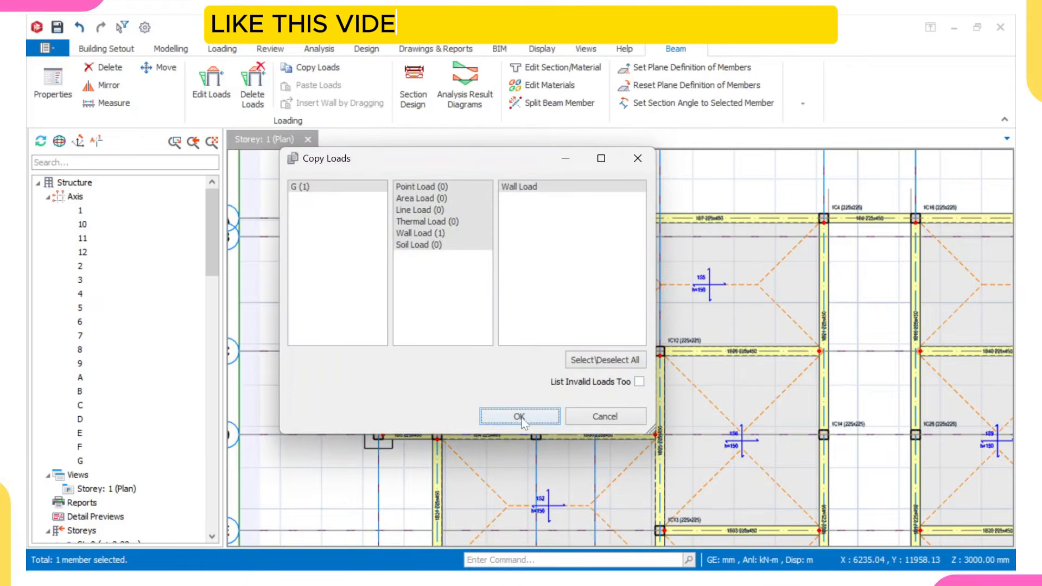
pyautogui.click(519, 416)
# - Select all storey 1 beams from 1B10 through 1B9 in the structure tree, leaving out beam 1B1
pyautogui.scroll(-4, 491, 334)
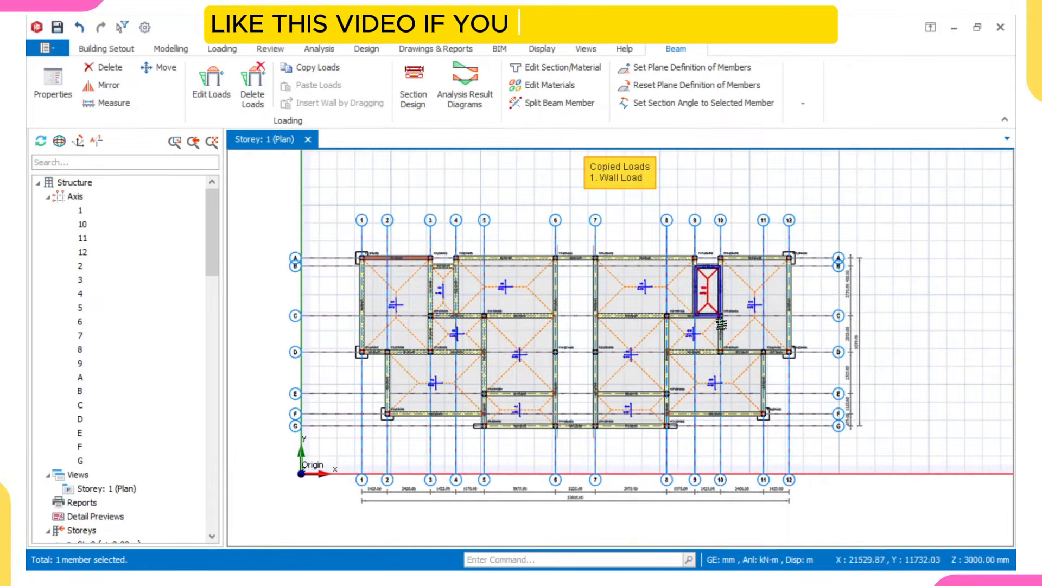
pyautogui.scroll(3, 378, 261)
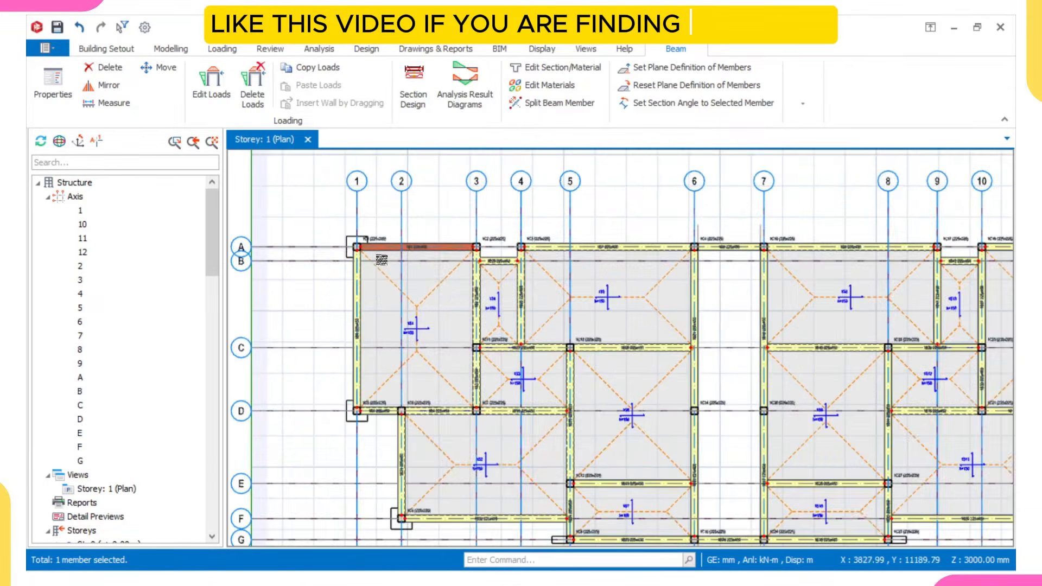
pyautogui.scroll(4, 380, 255)
pyautogui.scroll(-6, 344, 256)
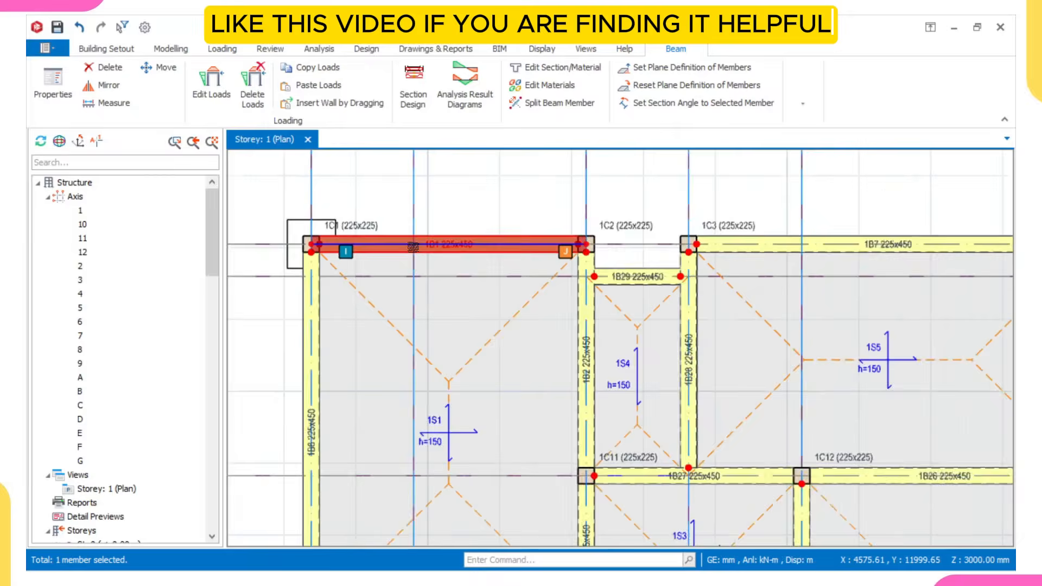
pyautogui.scroll(-1, 81, 323)
pyautogui.scroll(-5, 80, 322)
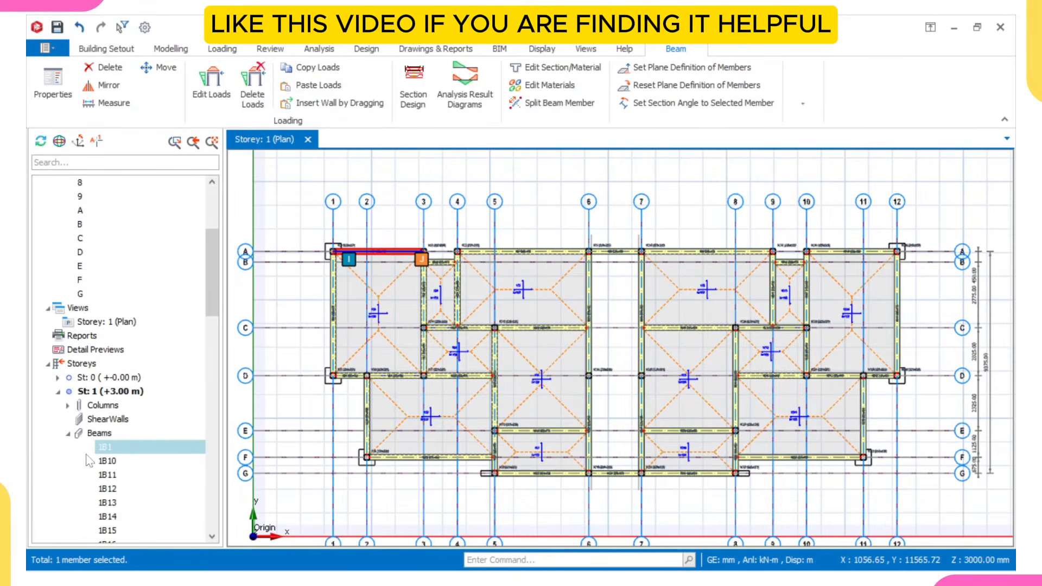
pyautogui.scroll(-3, 140, 327)
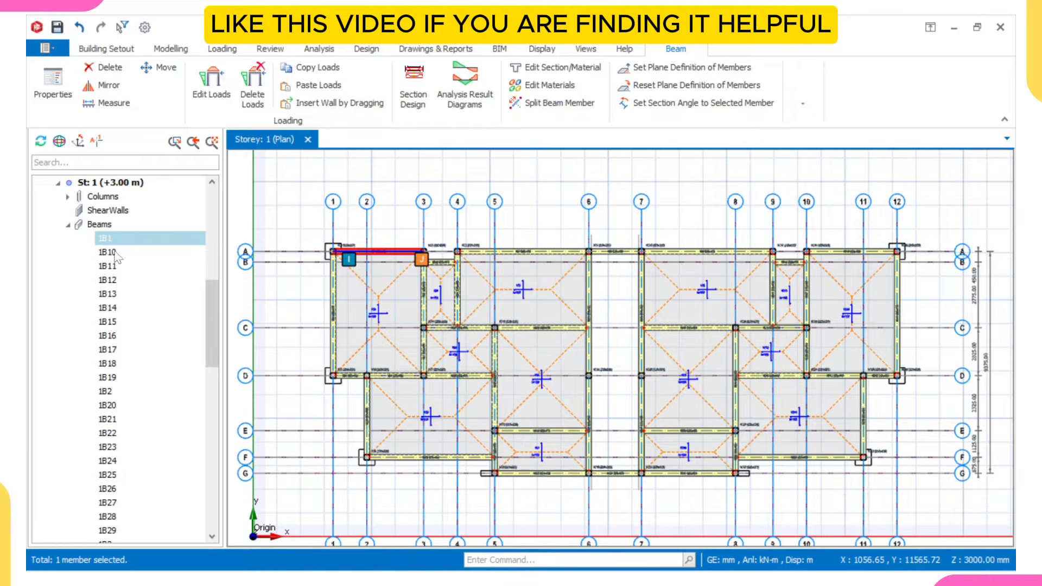
pyautogui.scroll(5, 371, 259)
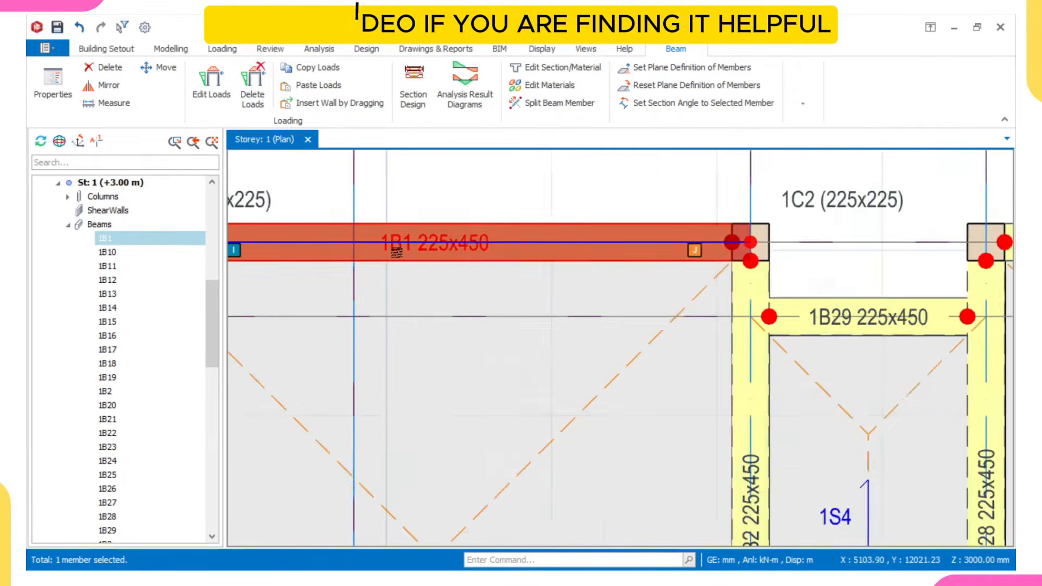
pyautogui.scroll(-5, 399, 252)
pyautogui.click(109, 252)
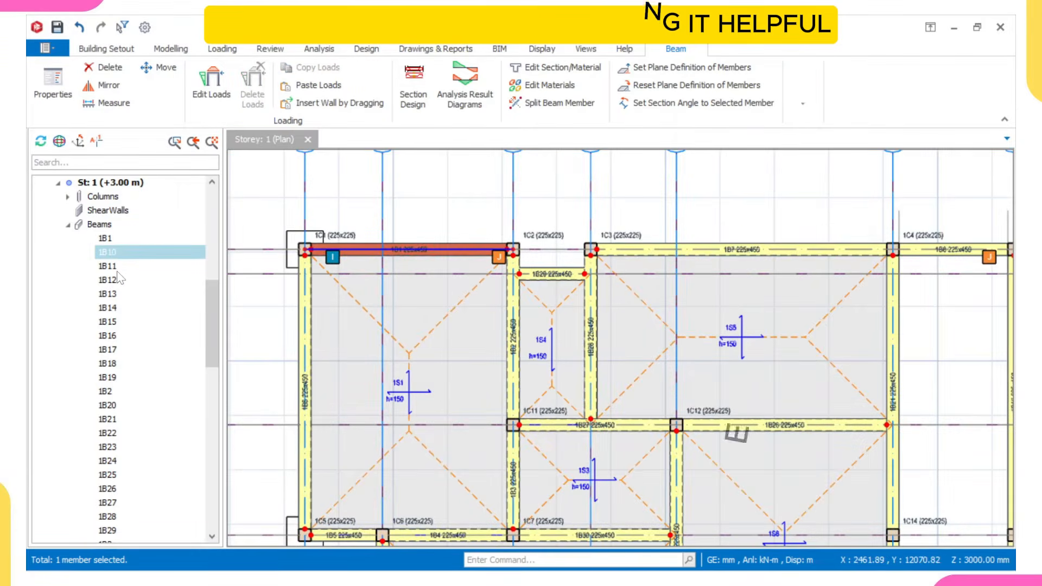
pyautogui.scroll(-5, 111, 325)
pyautogui.scroll(-4, 109, 345)
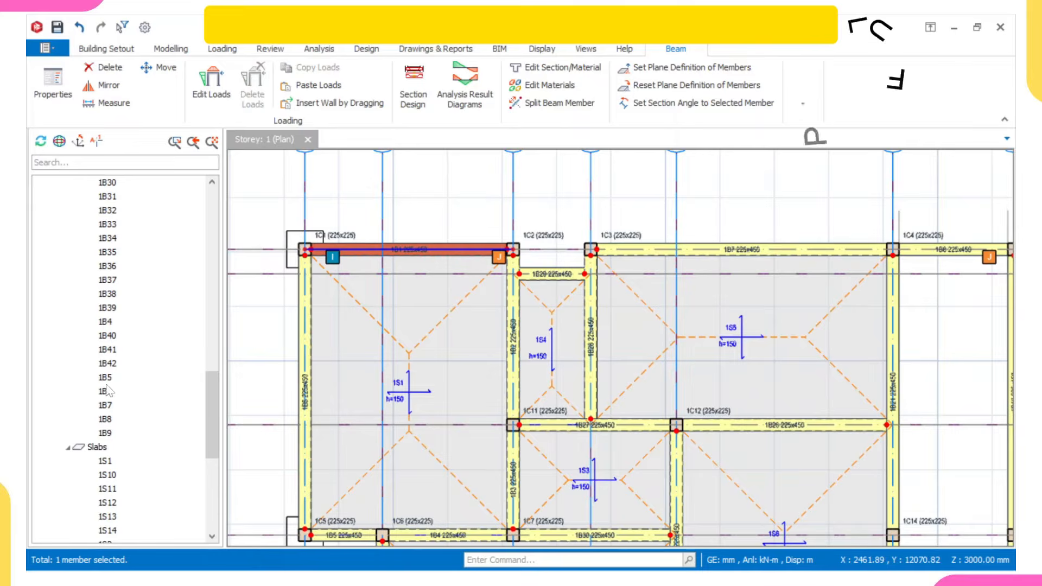
pyautogui.keyDown('shift'); pyautogui.click(107, 433); pyautogui.keyUp('shift')
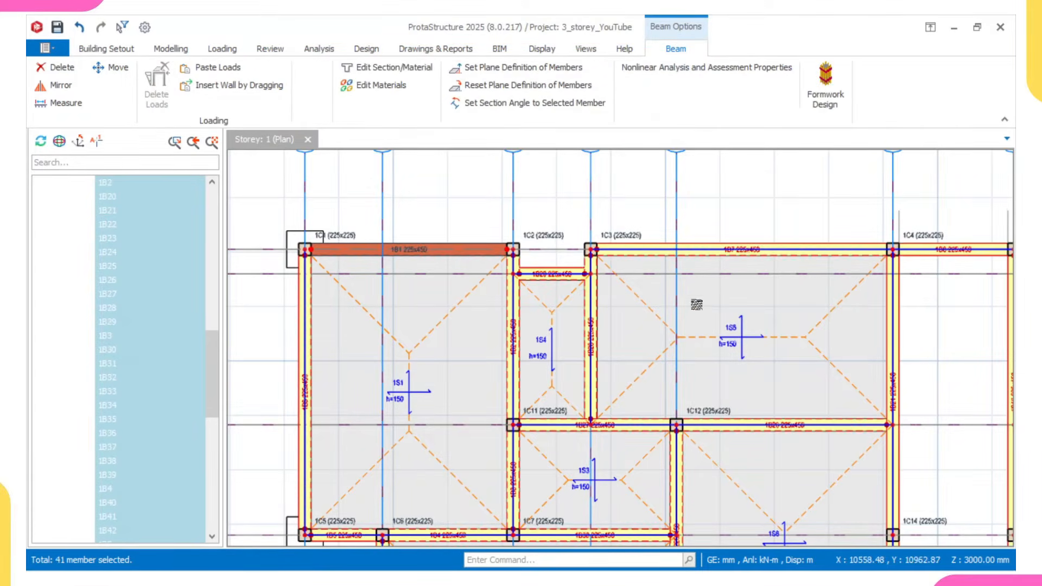
# - Check the beam selection on the plan and the wall load details of beam 1B1
pyautogui.scroll(2, 696, 305)
pyautogui.scroll(-6, 697, 304)
pyautogui.scroll(5, 140, 295)
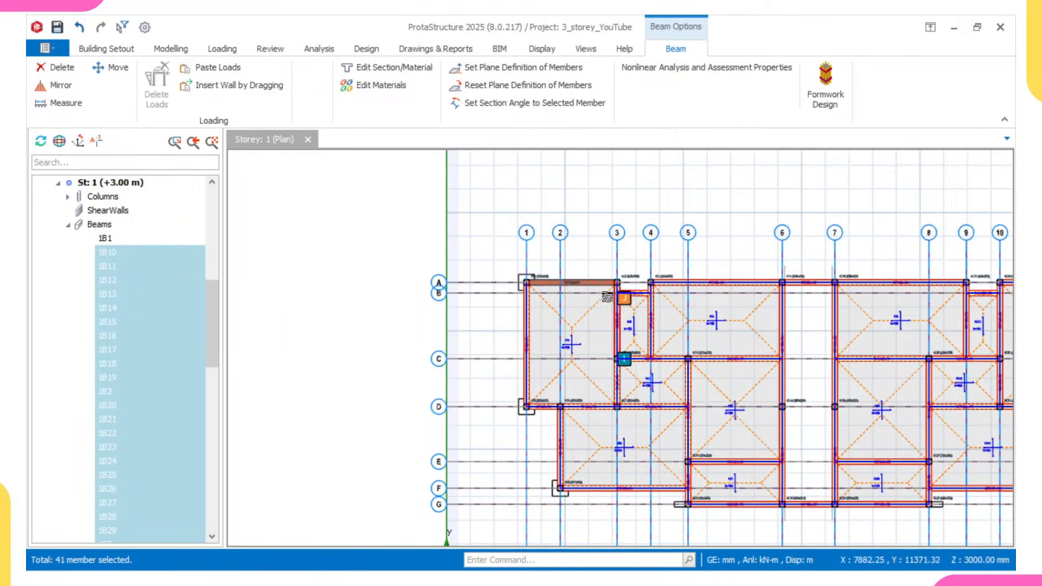
pyautogui.moveTo(581, 281)
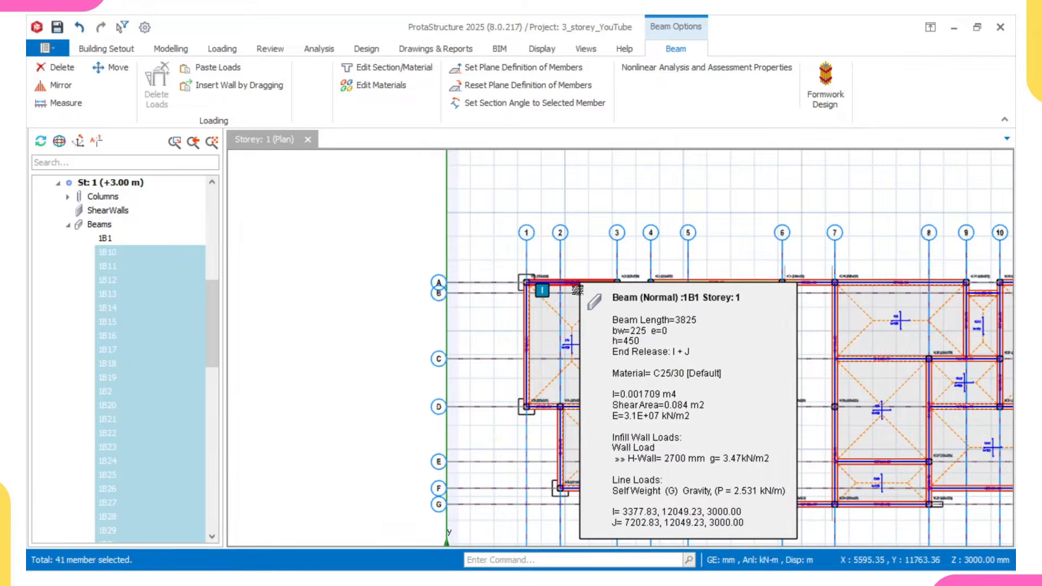
pyautogui.scroll(-3, 109, 282)
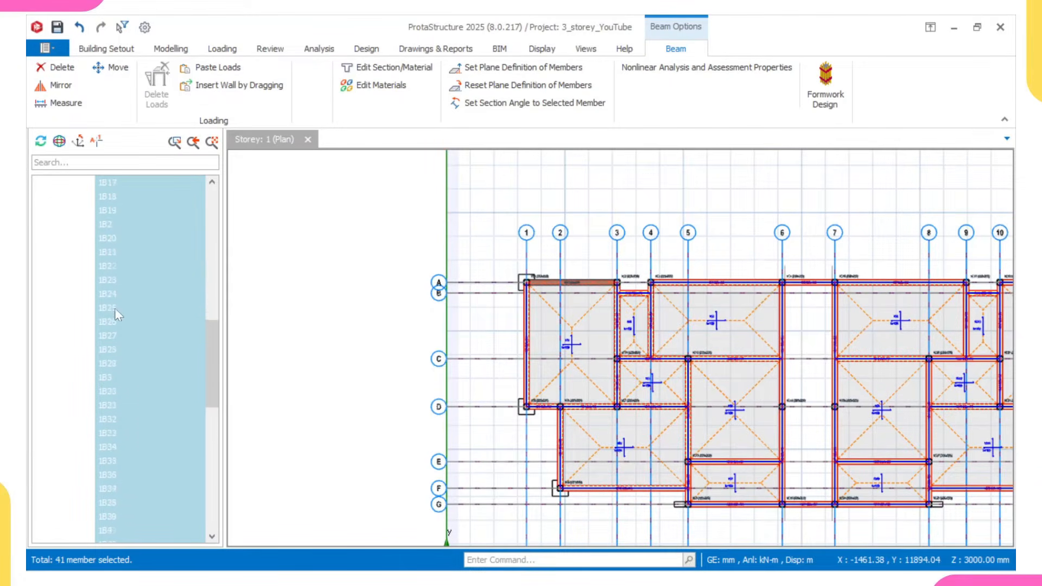
# - Paste the wall load copied from beam 1B1 onto the selected storey 1 beams and clear the selection
pyautogui.scroll(-3, 124, 421)
pyautogui.moveTo(950, 343); pyautogui.dragTo(691, 328, button='middle')
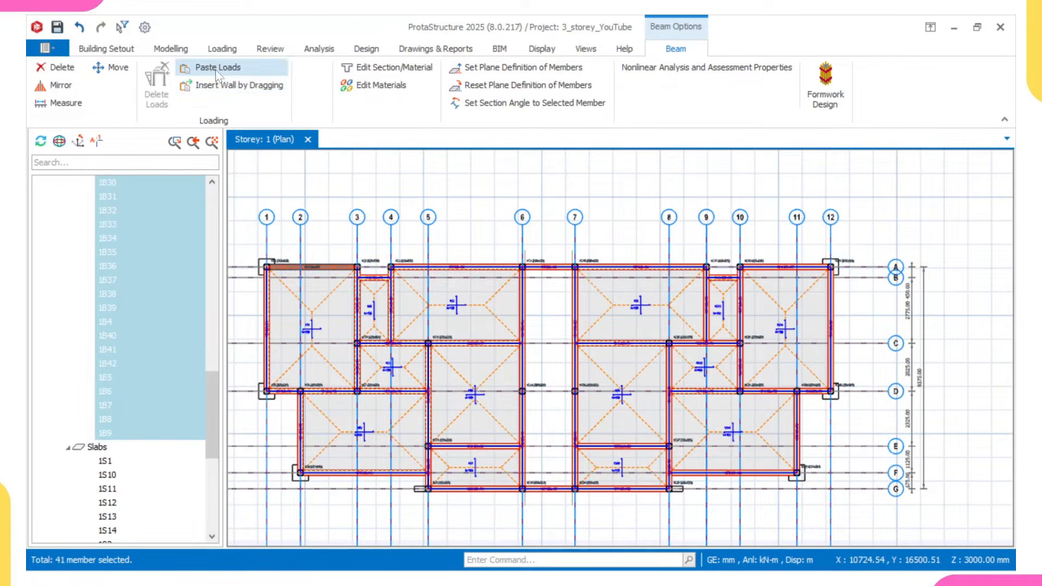
pyautogui.rightClick(351, 175)
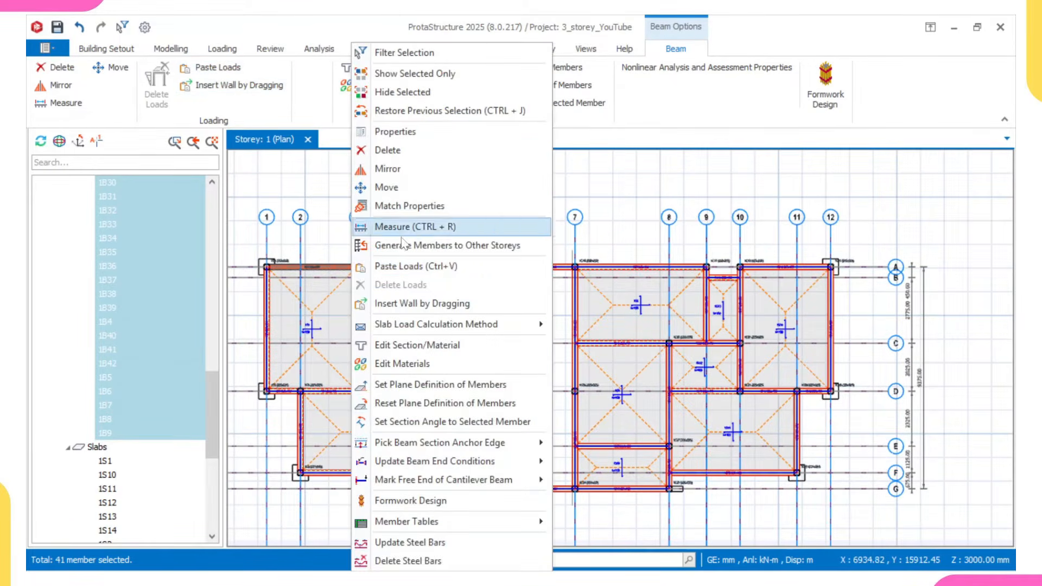
pyautogui.click(407, 267)
pyautogui.moveTo(438, 294); pyautogui.dragTo(506, 299, button='middle')
pyautogui.press('Escape')
# - Examine the beams across the whole storey 1 plan after the wall load is pasted
pyautogui.scroll(4, 437, 286)
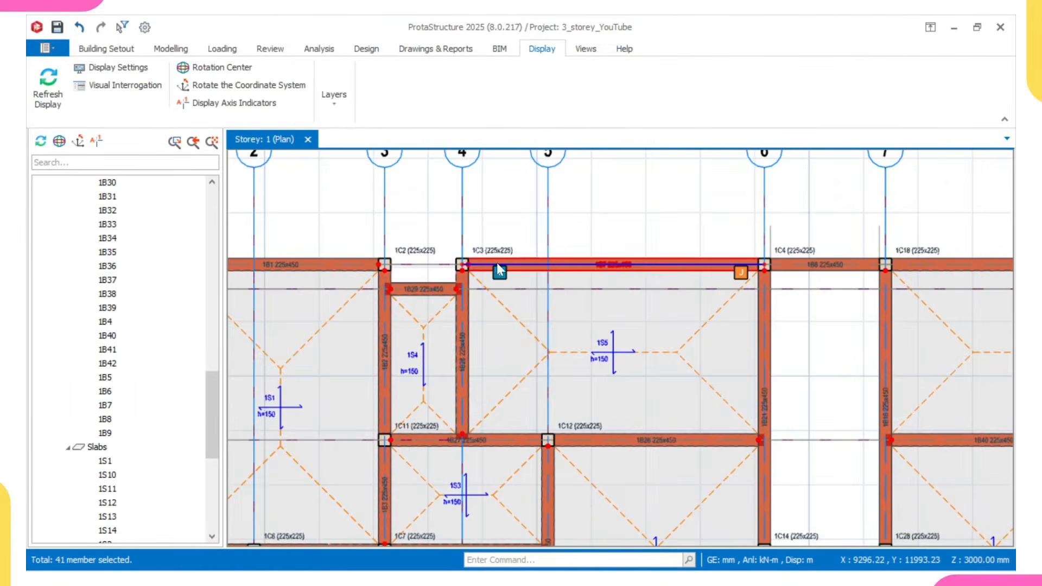
pyautogui.scroll(-5, 547, 325)
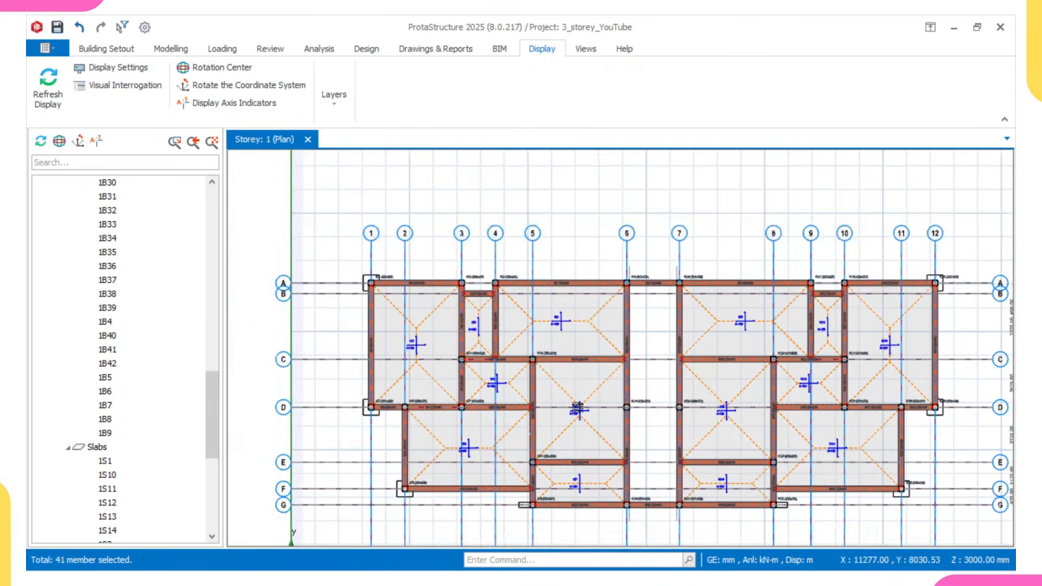
pyautogui.moveTo(569, 397); pyautogui.dragTo(518, 315, button='middle')
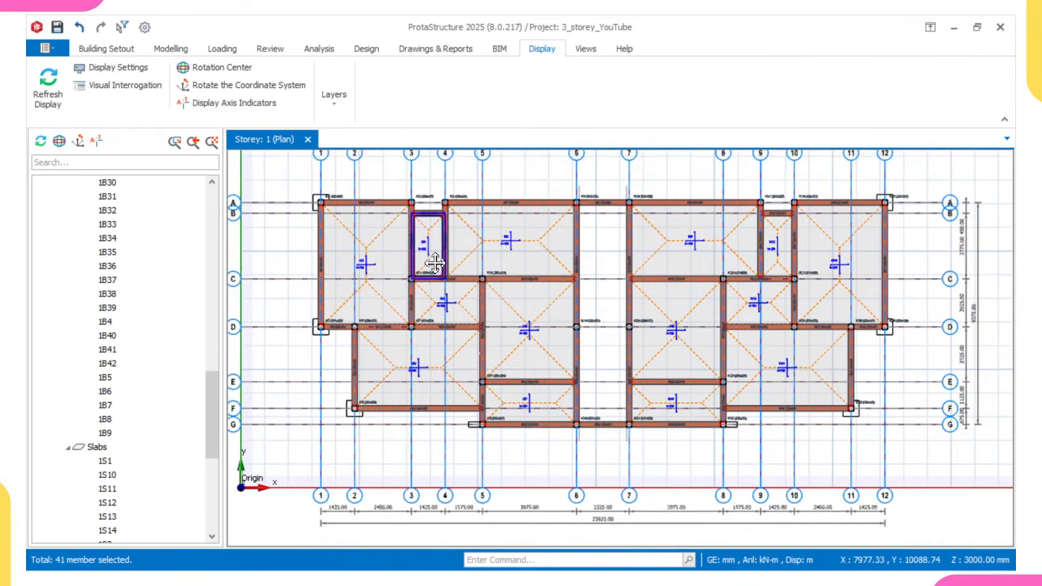
pyautogui.scroll(2, 435, 254)
pyautogui.moveTo(462, 262); pyautogui.dragTo(459, 286, button='middle')
pyautogui.moveTo(535, 394); pyautogui.dragTo(506, 339, button='middle')
pyautogui.moveTo(565, 436); pyautogui.dragTo(510, 395, button='middle')
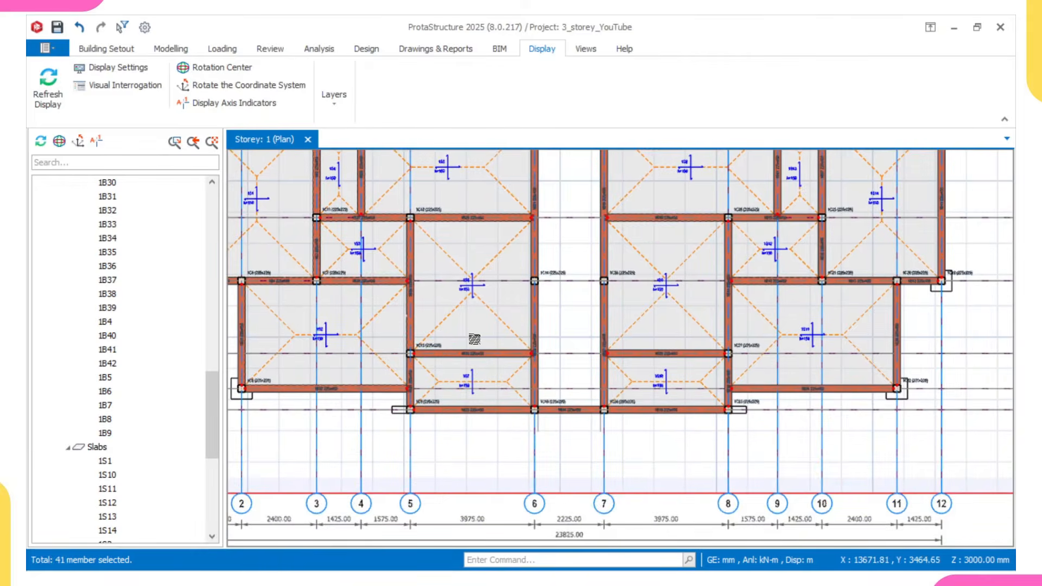
pyautogui.moveTo(461, 332); pyautogui.dragTo(564, 389, button='middle')
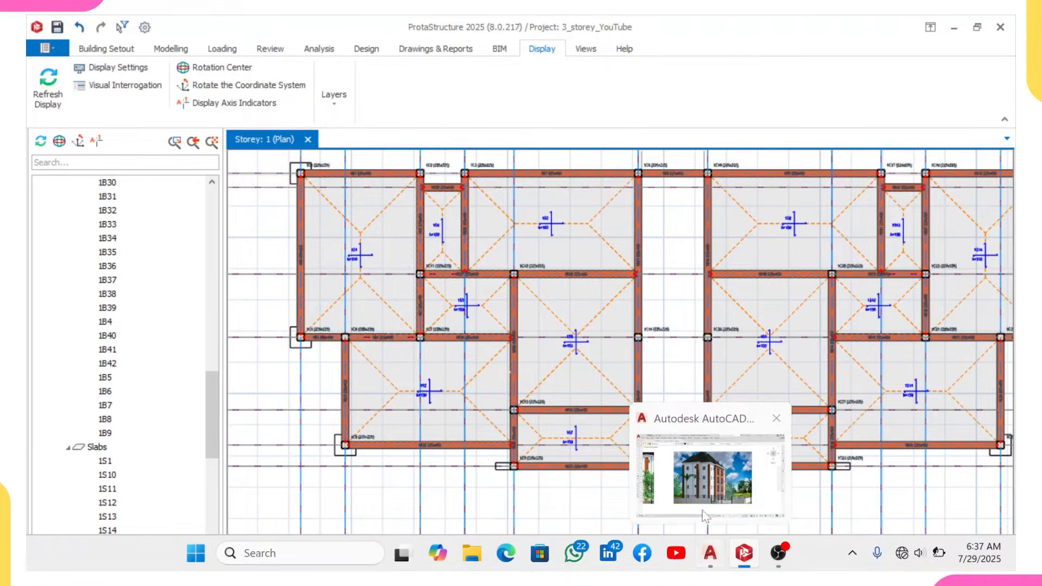
# - Switch to the AutoCAD floor plan and examine the walls around the sitting room, lobby and bedrooms
pyautogui.click(709, 559)
pyautogui.moveTo(789, 382); pyautogui.dragTo(589, 376, button='middle')
pyautogui.moveTo(653, 374); pyautogui.dragTo(579, 373, button='middle')
pyautogui.scroll(3, 678, 348)
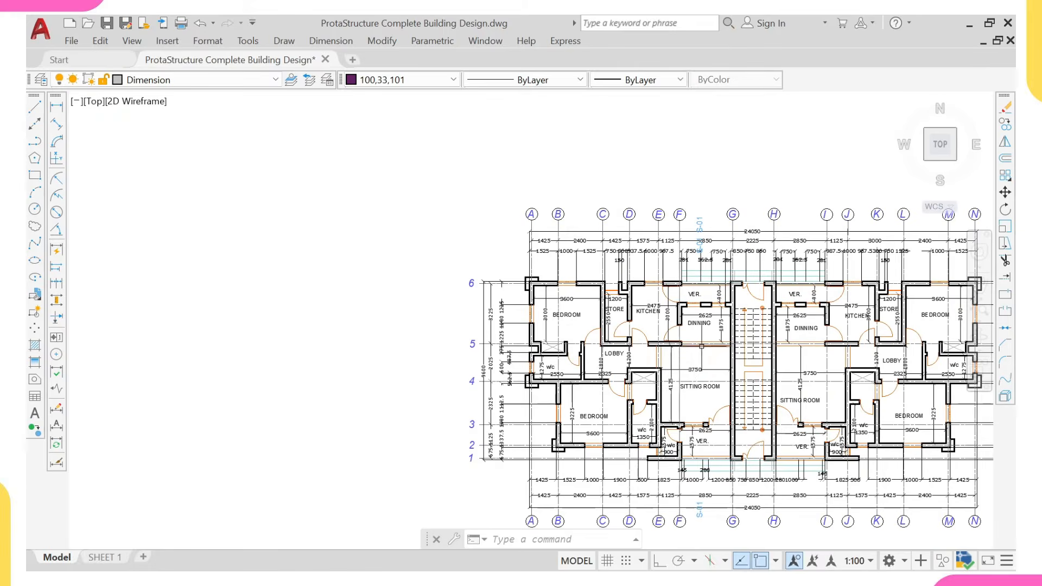
pyautogui.moveTo(700, 346); pyautogui.dragTo(674, 344, button='middle')
pyautogui.scroll(2, 673, 380)
pyautogui.moveTo(682, 395); pyautogui.dragTo(564, 395, button='middle')
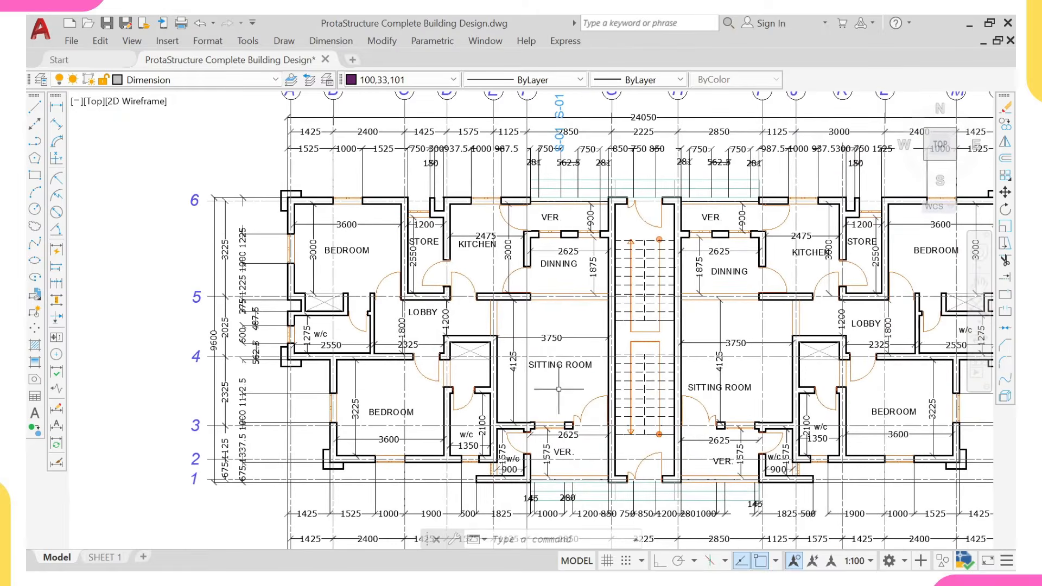
pyautogui.scroll(2, 502, 335)
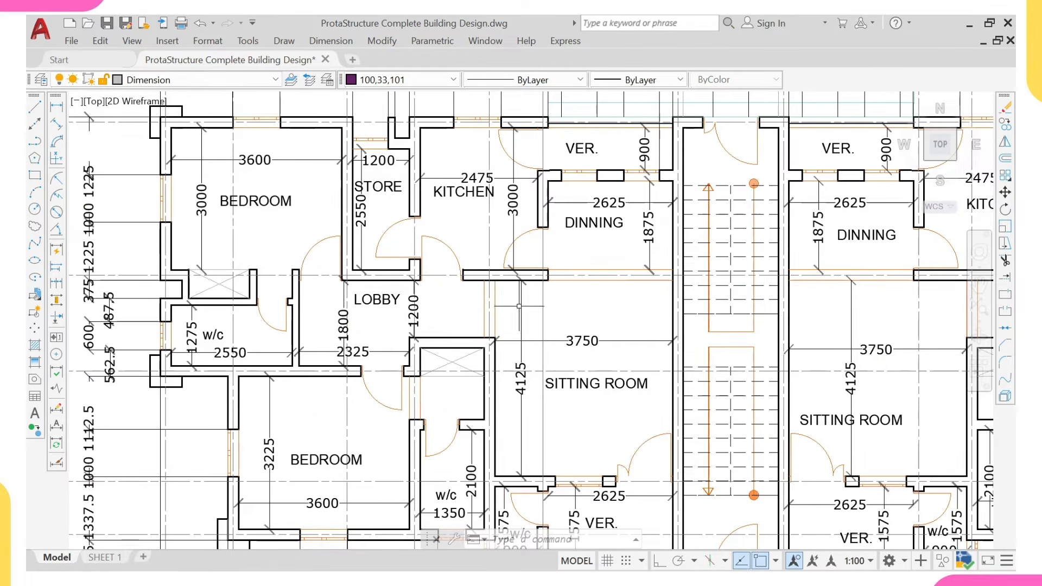
pyautogui.moveTo(399, 300); pyautogui.dragTo(460, 247, button='middle')
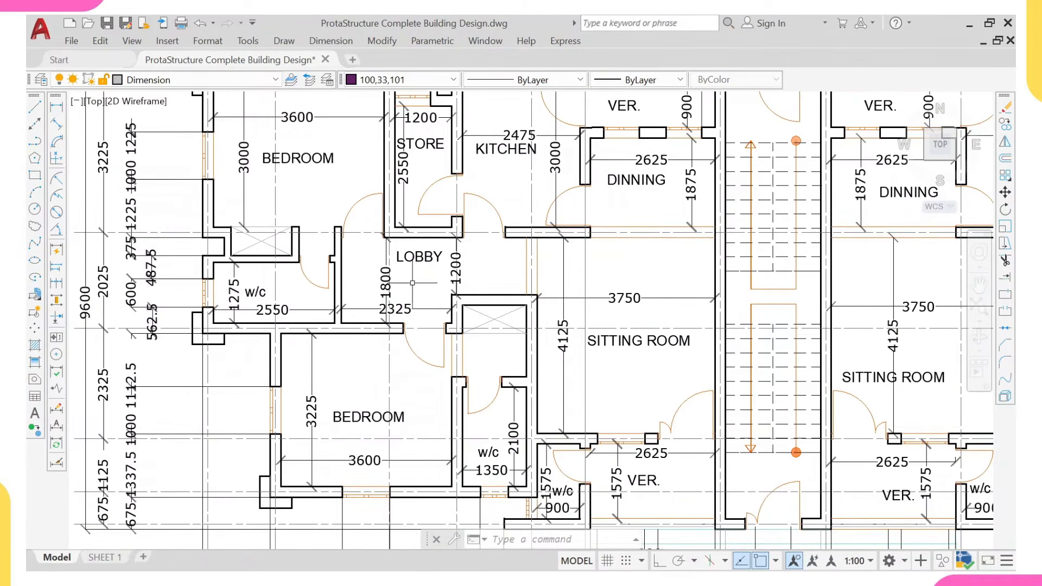
# - Examine the open edges of both verandas beside the sitting room and dining room on the architectural plan
pyautogui.scroll(-3, 413, 279)
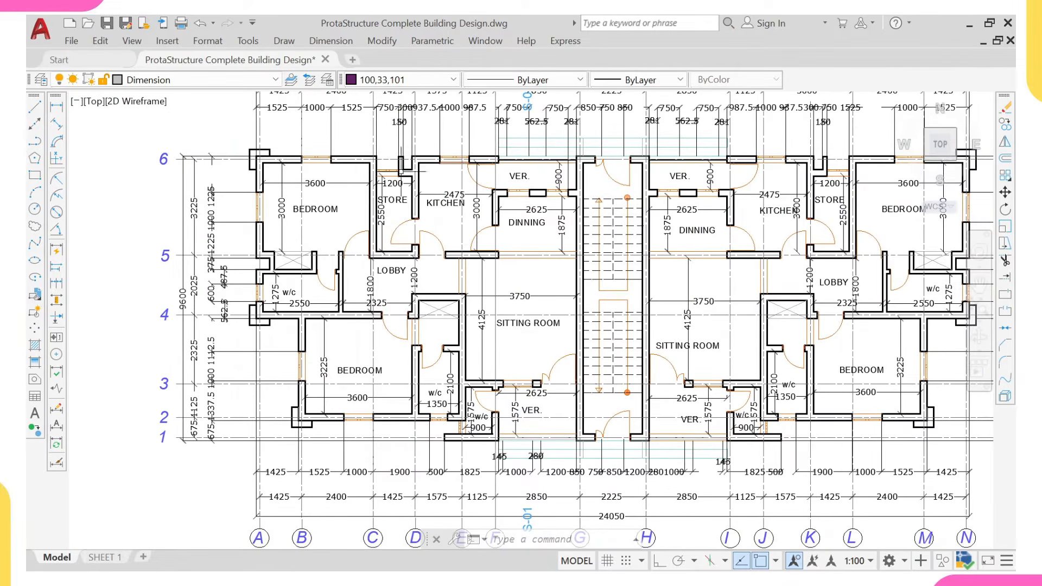
pyautogui.scroll(-2, 534, 383)
pyautogui.scroll(5, 504, 411)
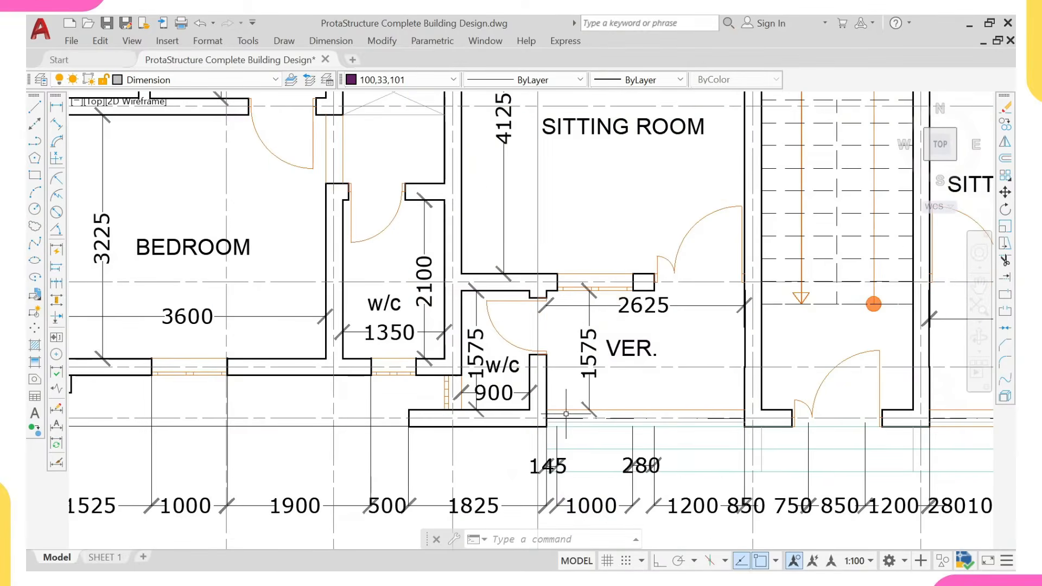
pyautogui.scroll(-5, 551, 413)
pyautogui.moveTo(577, 205); pyautogui.dragTo(576, 239, button='middle')
pyautogui.scroll(3, 548, 271)
pyautogui.scroll(2, 613, 274)
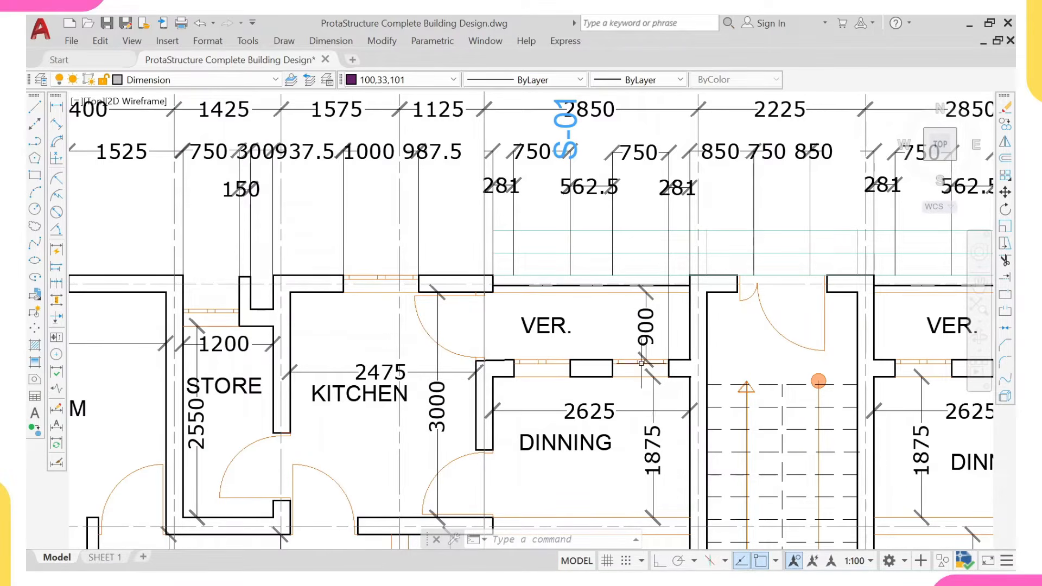
# - Switch back to ProtaStructure and examine veranda beam 1B23 on grid G between grids 5 and 6
pyautogui.moveTo(715, 566)
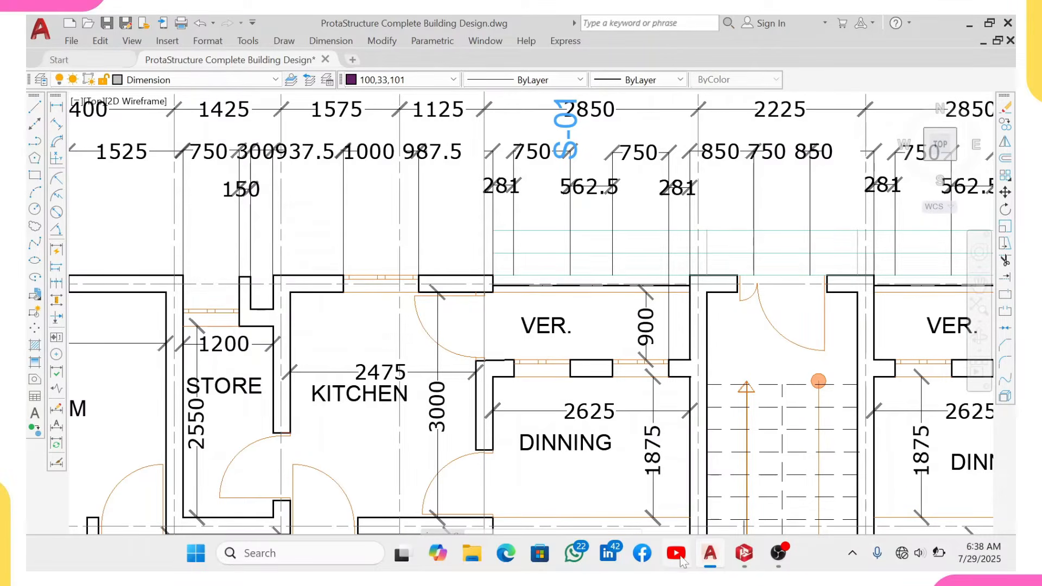
pyautogui.click(742, 556)
pyautogui.scroll(5, 537, 361)
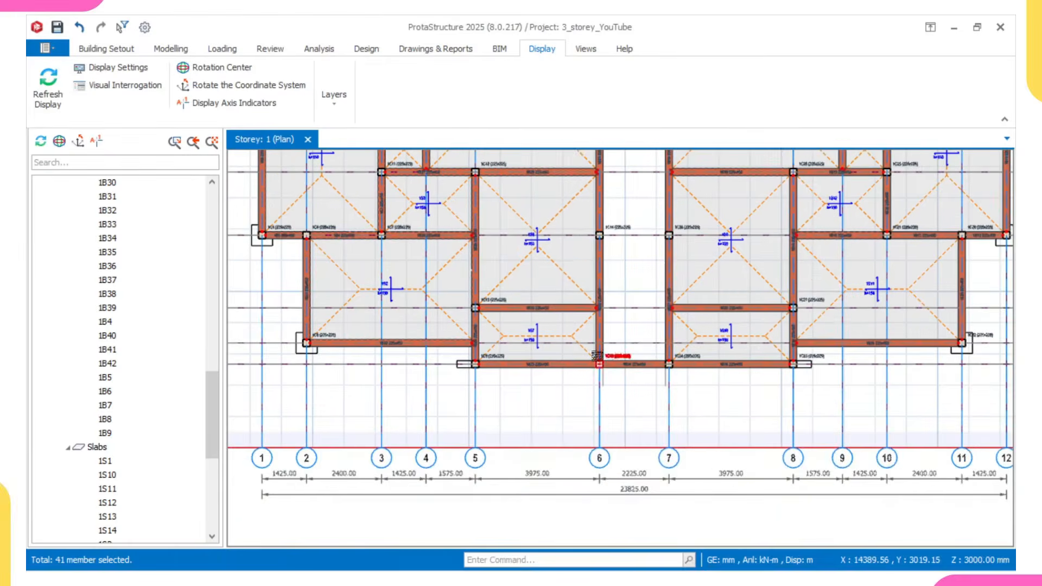
pyautogui.scroll(2, 538, 360)
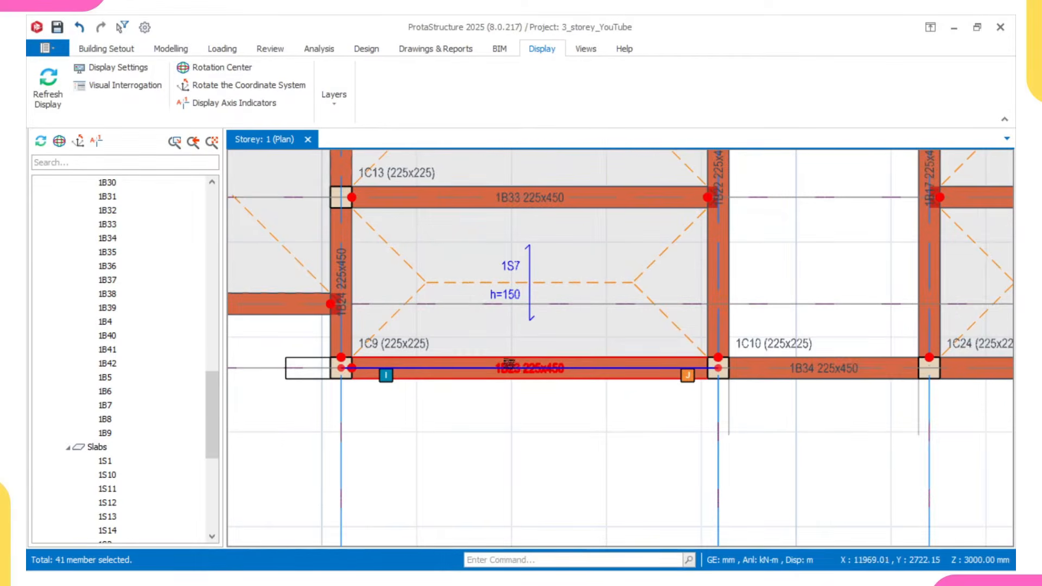
pyautogui.moveTo(518, 362); pyautogui.dragTo(526, 420, button='middle')
pyautogui.scroll(2, 513, 381)
pyautogui.scroll(-2, 513, 381)
pyautogui.scroll(-5, 535, 349)
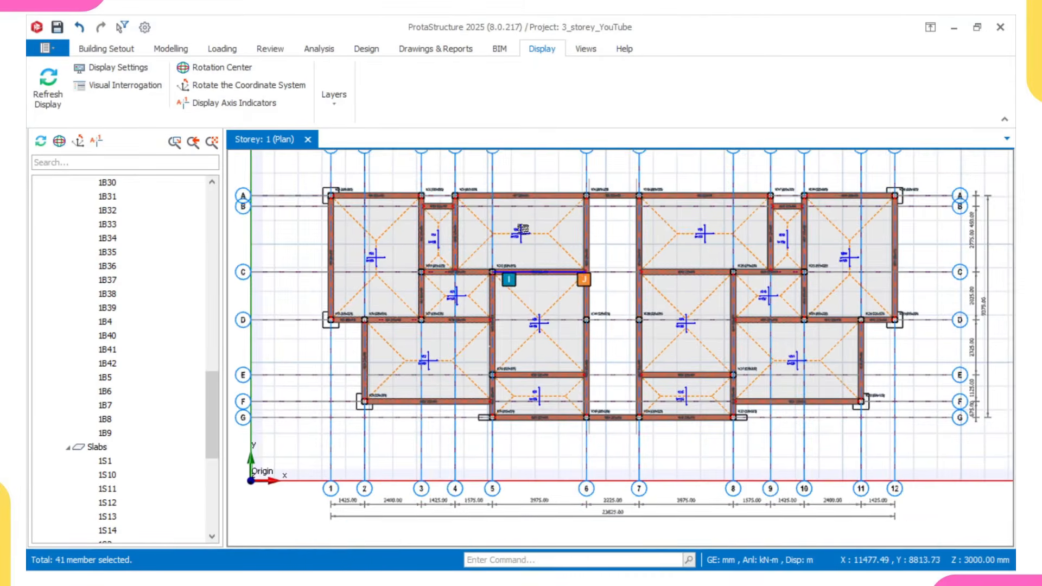
# - Examine the grid A beams between grids 4 and 9 on the storey 1 plan
pyautogui.moveTo(523, 227); pyautogui.dragTo(527, 253, button='middle')
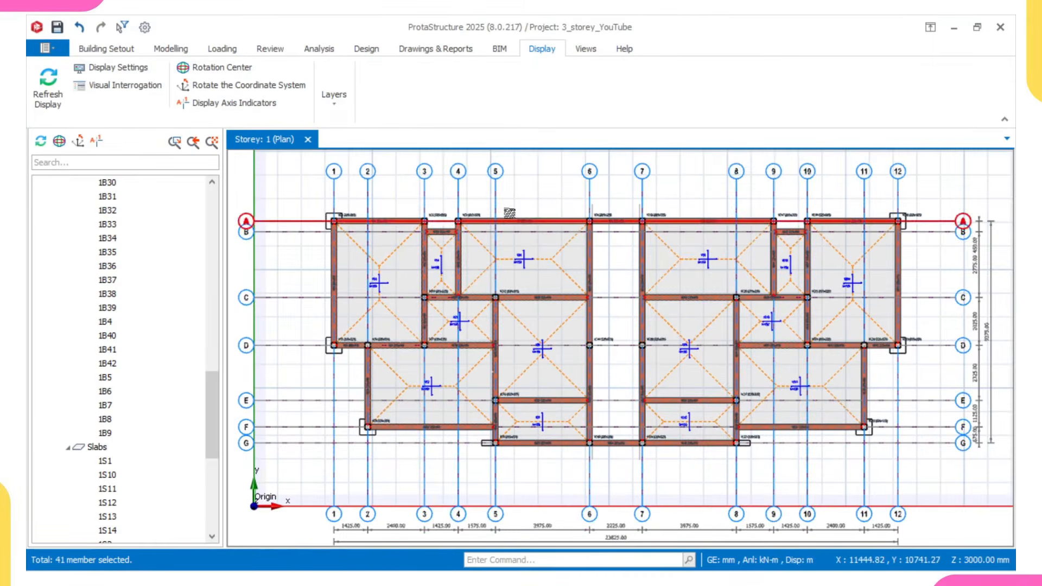
pyautogui.scroll(2, 527, 218)
pyautogui.moveTo(527, 213)
pyautogui.mouseDown(button='middle')
pyautogui.moveTo(516, 233)
pyautogui.moveTo(528, 240)
pyautogui.mouseUp(button='middle')
pyautogui.scroll(2, 515, 211)
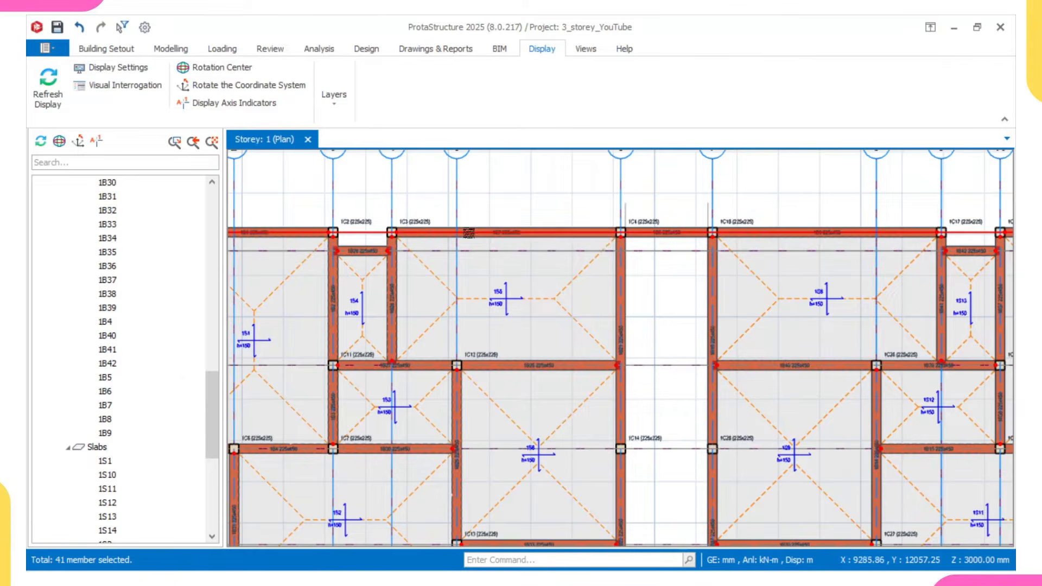
pyautogui.scroll(-2, 469, 231)
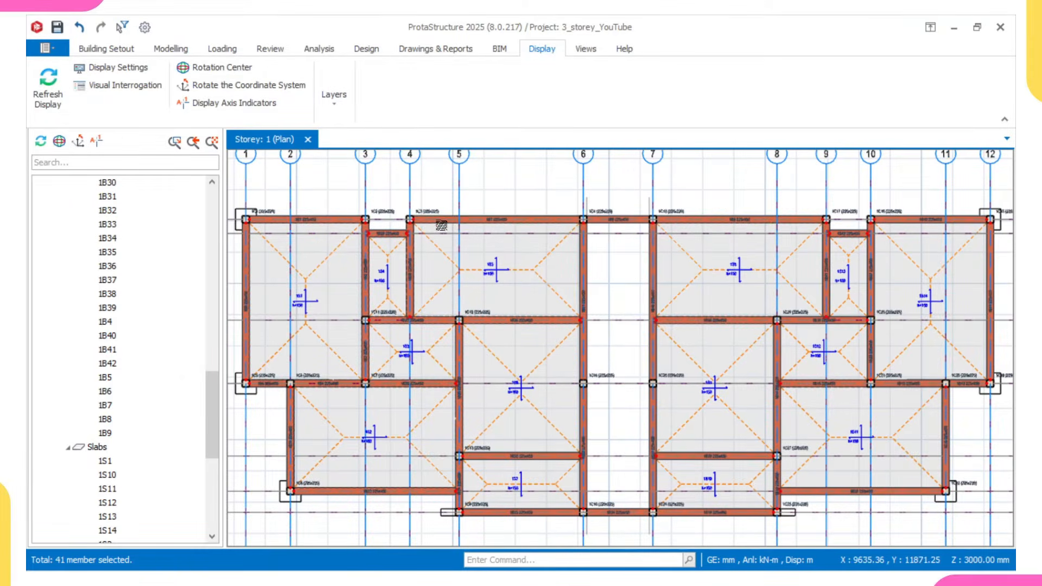
pyautogui.scroll(1, 470, 230)
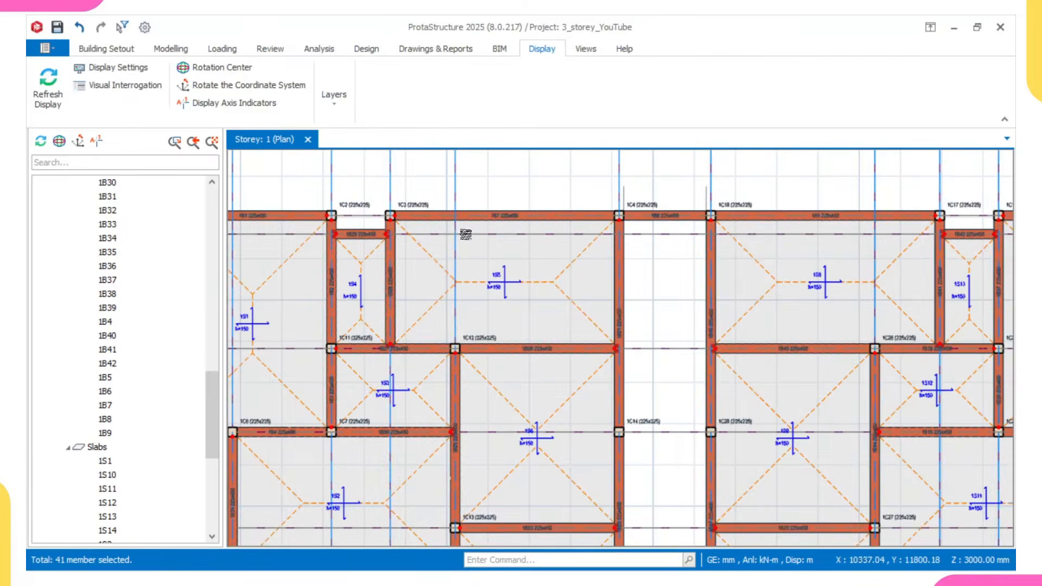
pyautogui.scroll(-1, 465, 234)
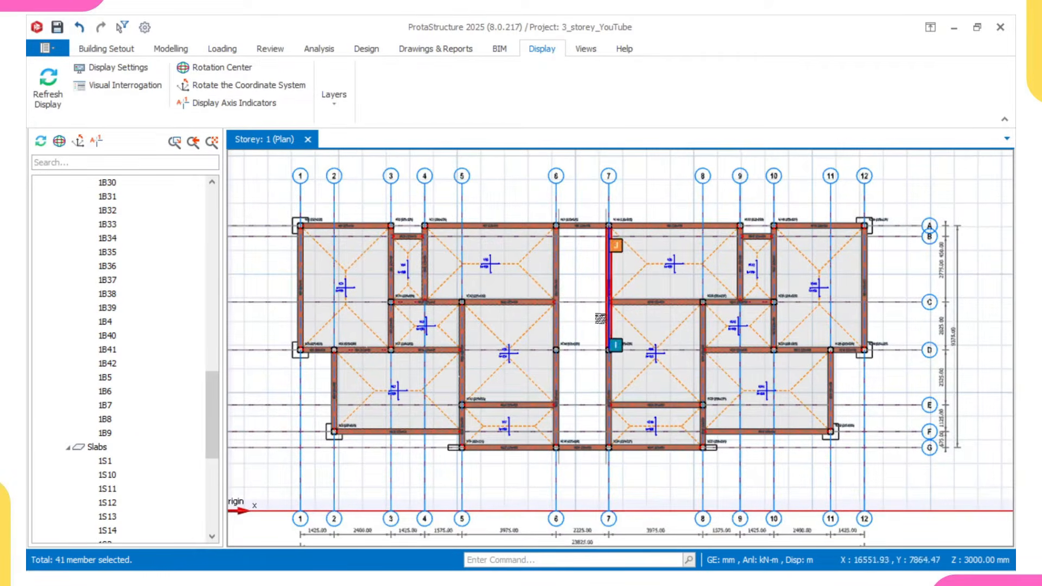
# - Open a 3D Physical Model view of storey 1
pyautogui.scroll(15, 130, 276)
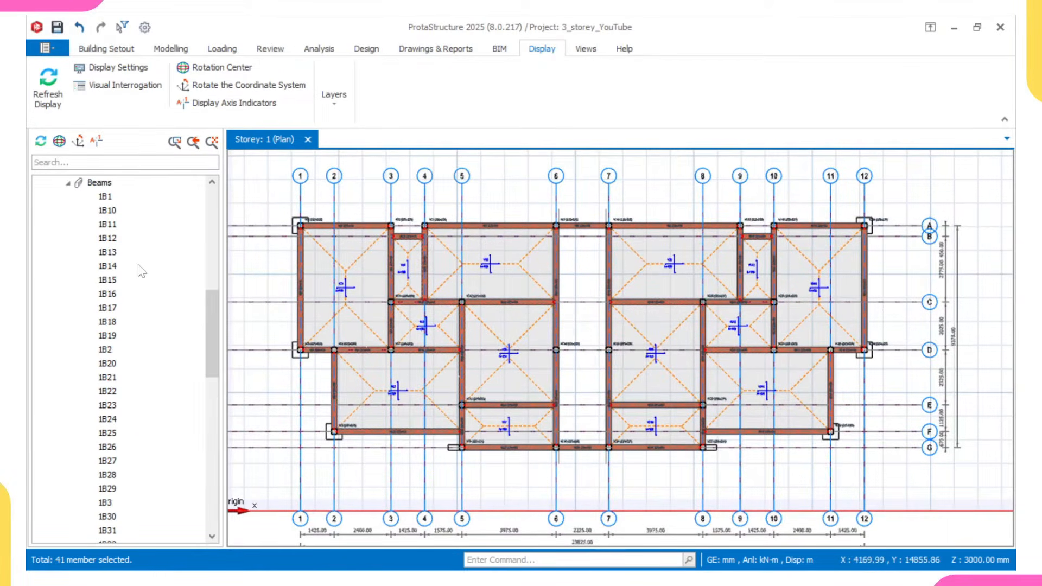
pyautogui.scroll(-1, 108, 395)
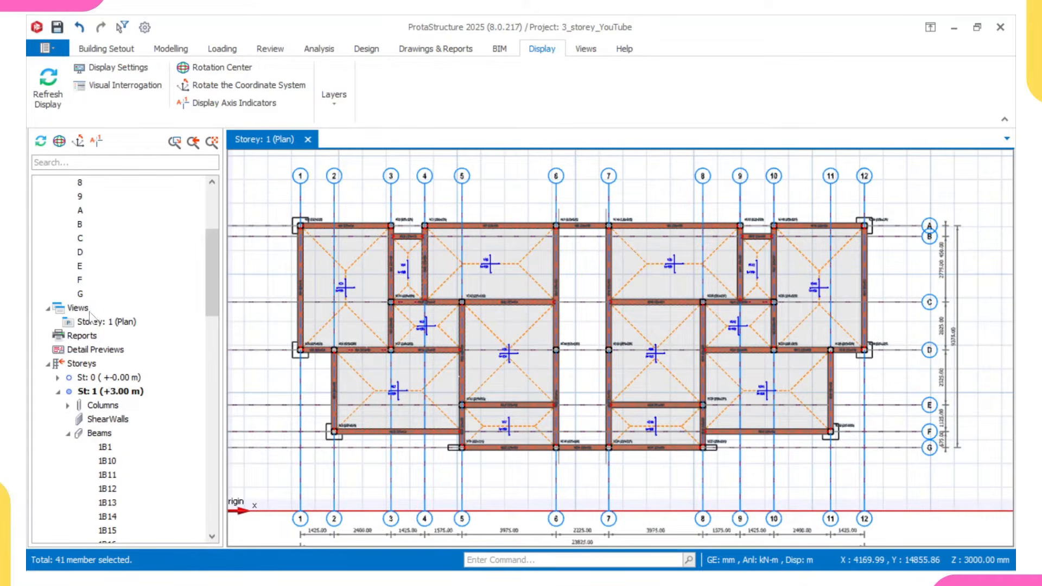
pyautogui.click(82, 308)
pyautogui.rightClick(96, 321)
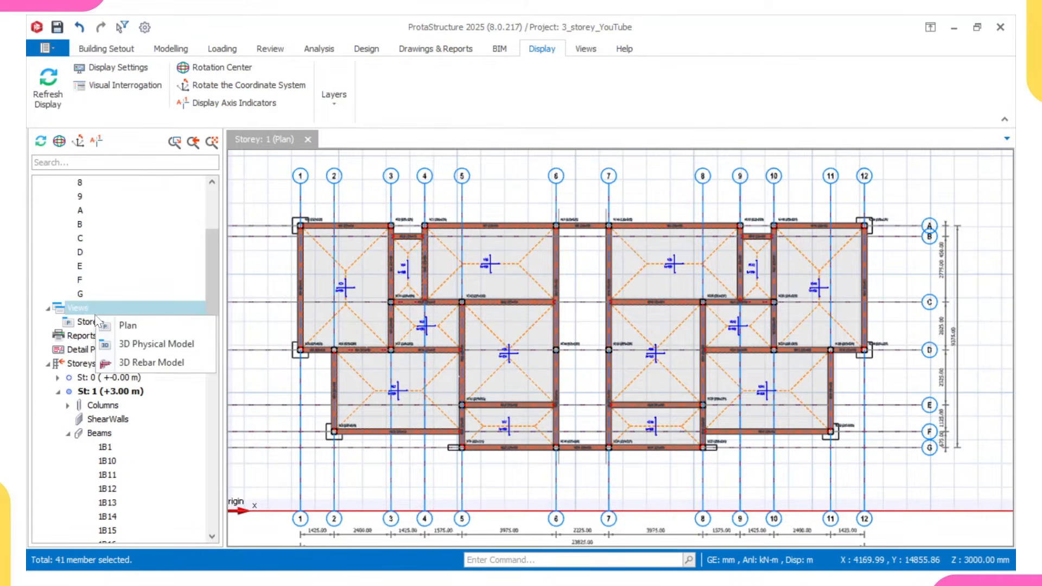
pyautogui.click(151, 344)
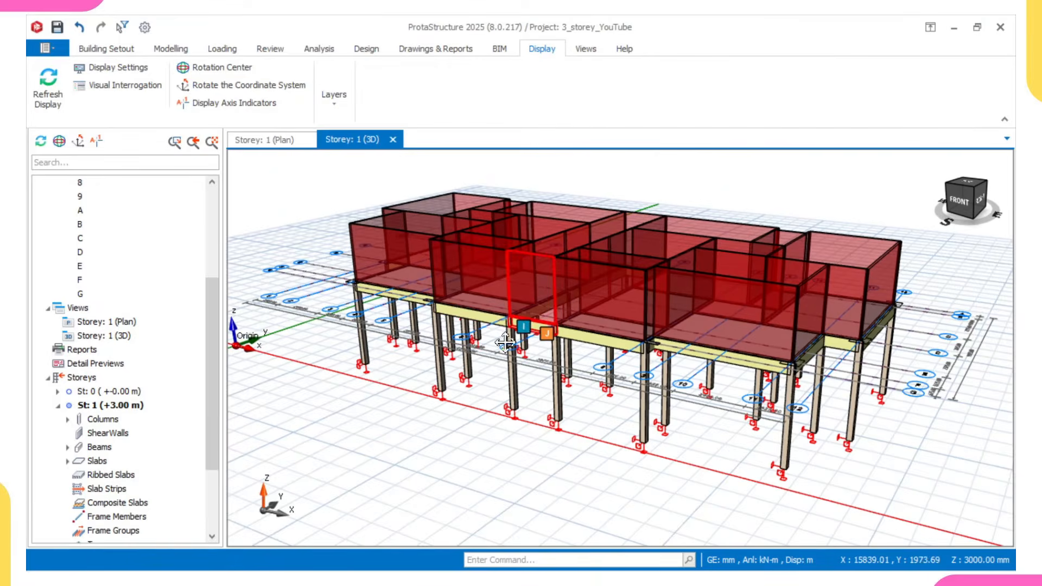
# - Inspect the wall loads above the storey 1 beams from several sides of the 3D model
pyautogui.scroll(3, 505, 343)
pyautogui.moveTo(461, 363); pyautogui.dragTo(582, 387, button='middle')
pyautogui.scroll(-3, 544, 369)
pyautogui.moveTo(648, 392); pyautogui.dragTo(587, 381, button='middle')
pyautogui.moveTo(582, 434); pyautogui.dragTo(725, 429, button='middle')
pyautogui.scroll(3, 680, 389)
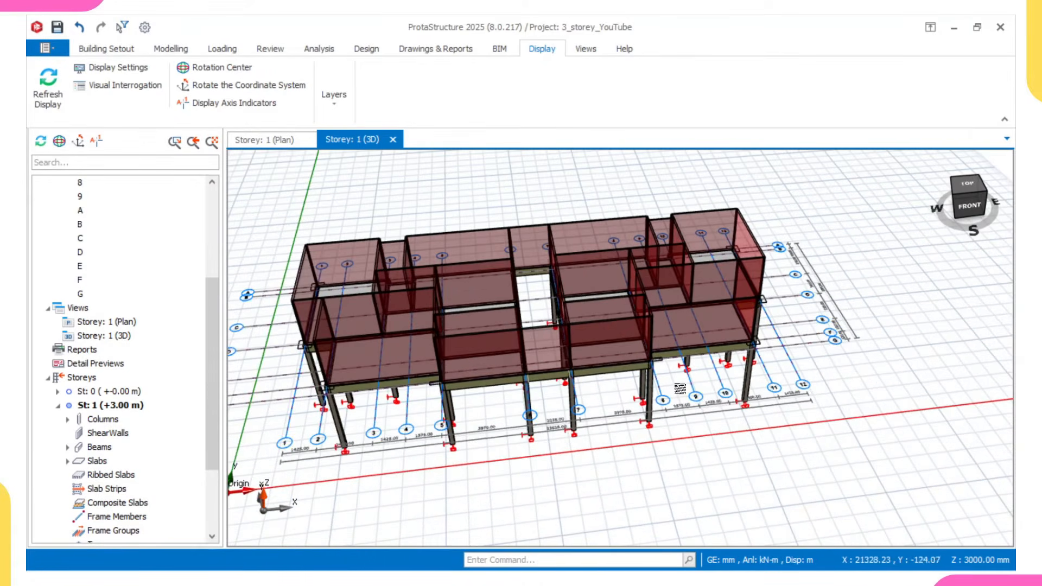
pyautogui.scroll(2, 604, 382)
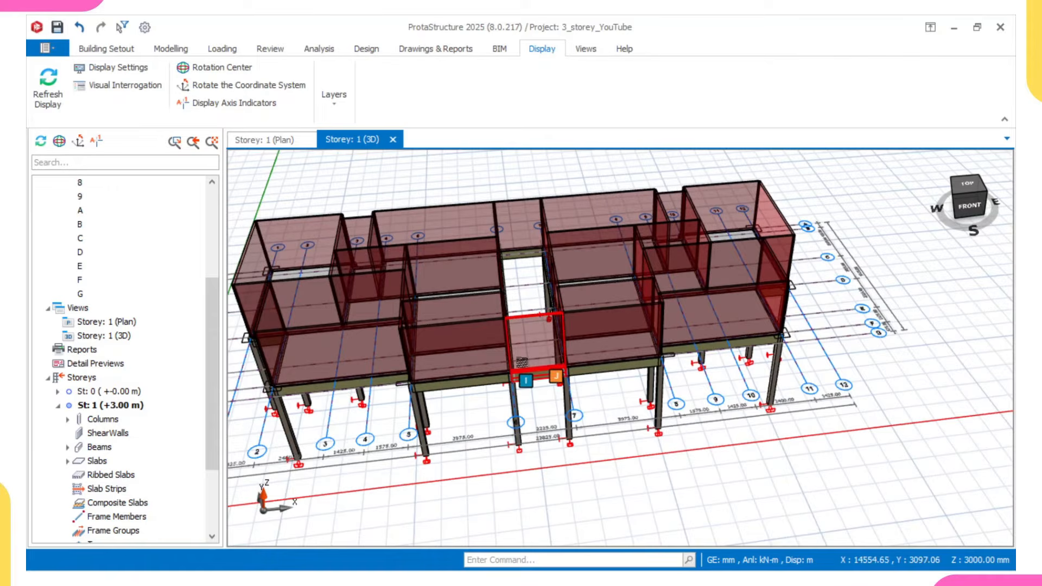
pyautogui.moveTo(519, 362)
pyautogui.moveTo(519, 364); pyautogui.dragTo(677, 314, button='middle')
pyautogui.moveTo(605, 335); pyautogui.dragTo(520, 339, button='middle')
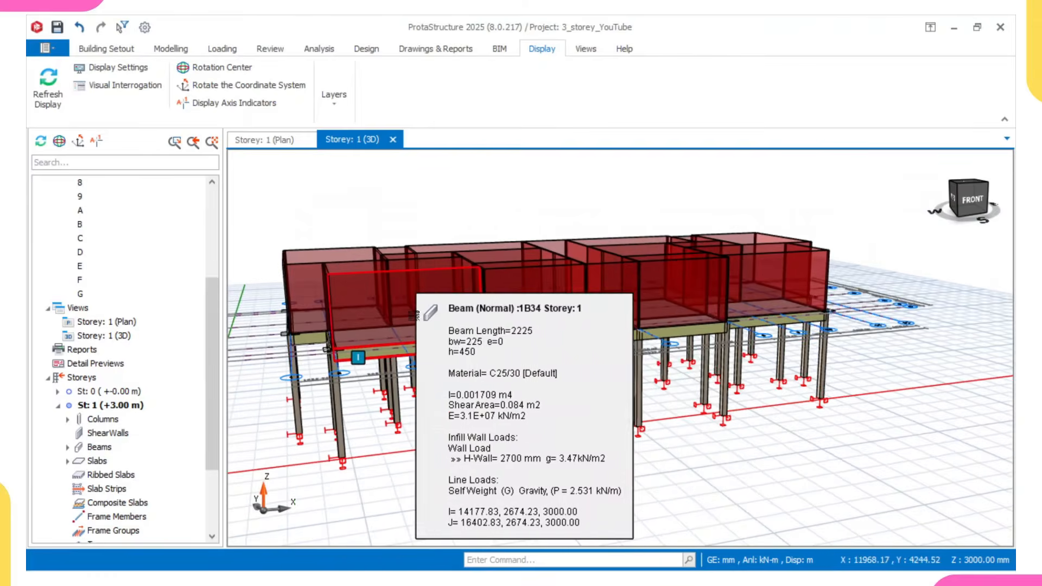
# - From the storey 1 plan, add storey 4 with a height of 3000 mm and generate its members from the selected storey
pyautogui.click(273, 140)
pyautogui.scroll(-2, 491, 324)
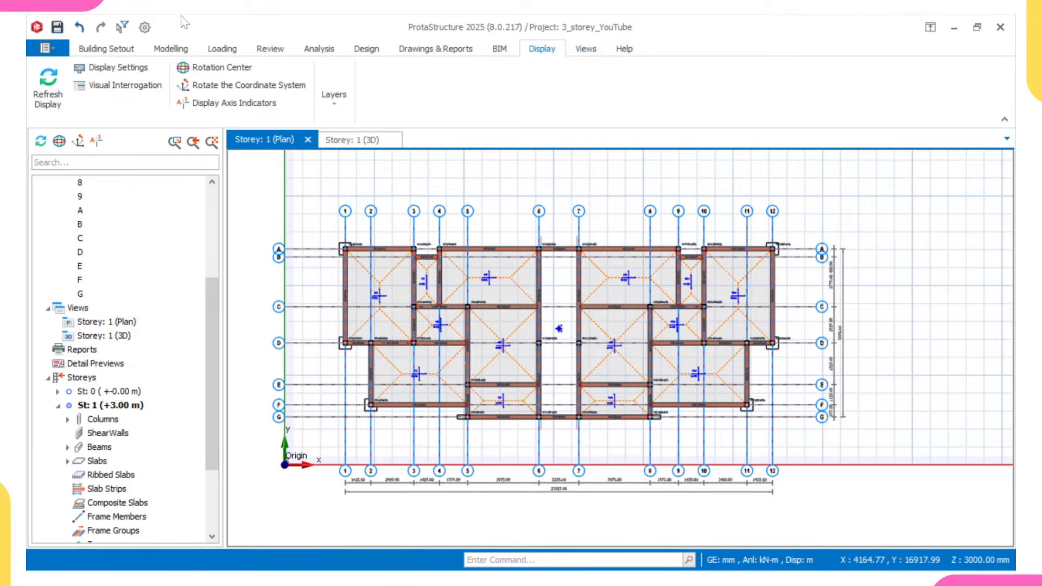
pyautogui.click(112, 50)
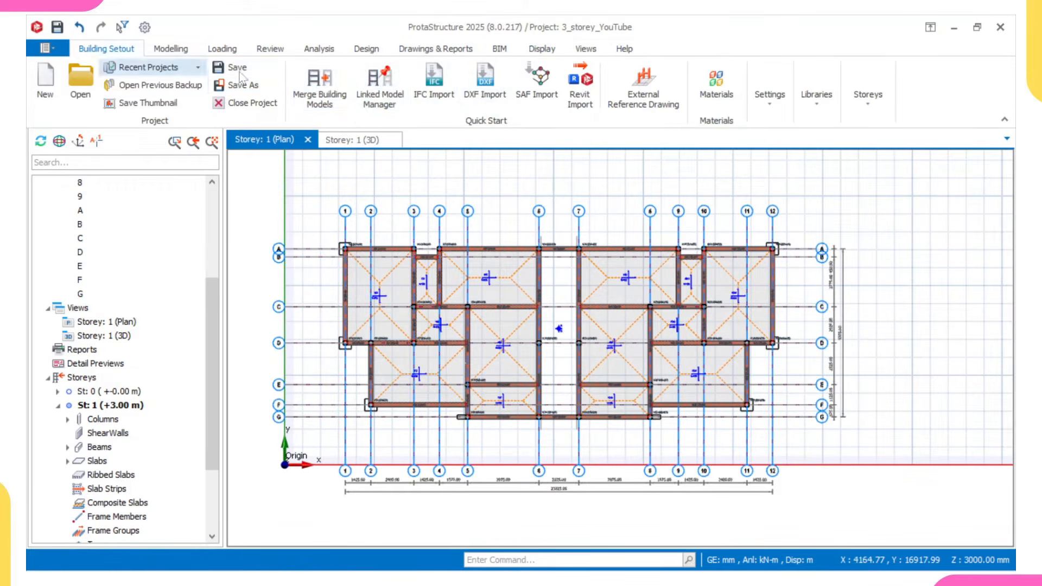
pyautogui.click(868, 97)
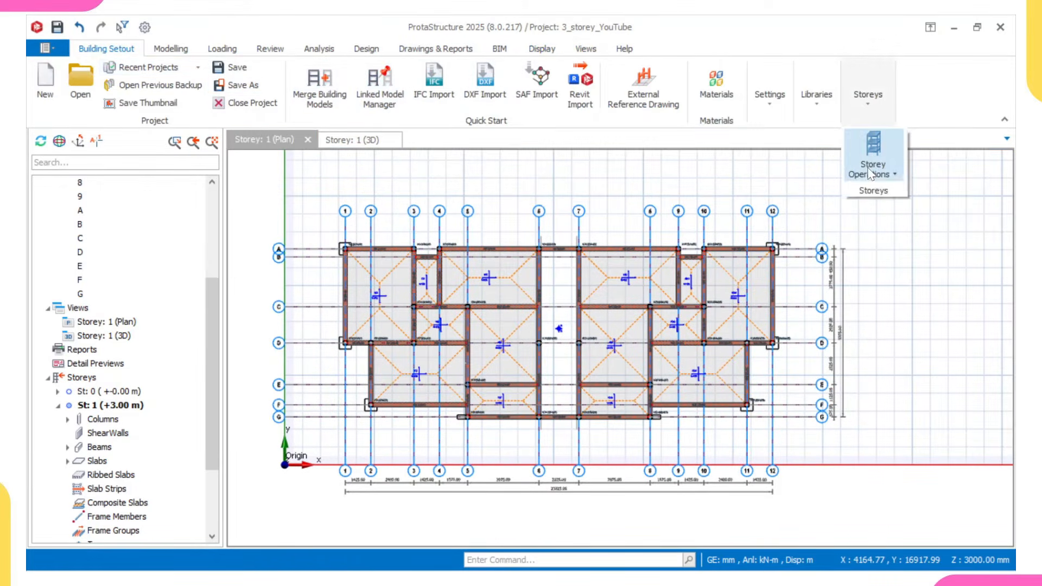
pyautogui.click(867, 165)
pyautogui.click(849, 239)
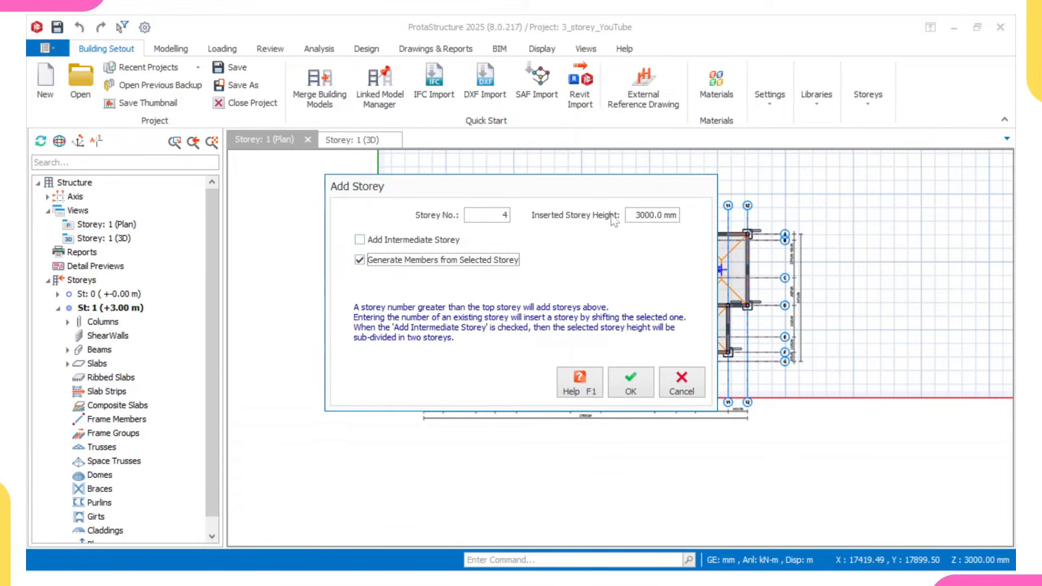
pyautogui.click(630, 386)
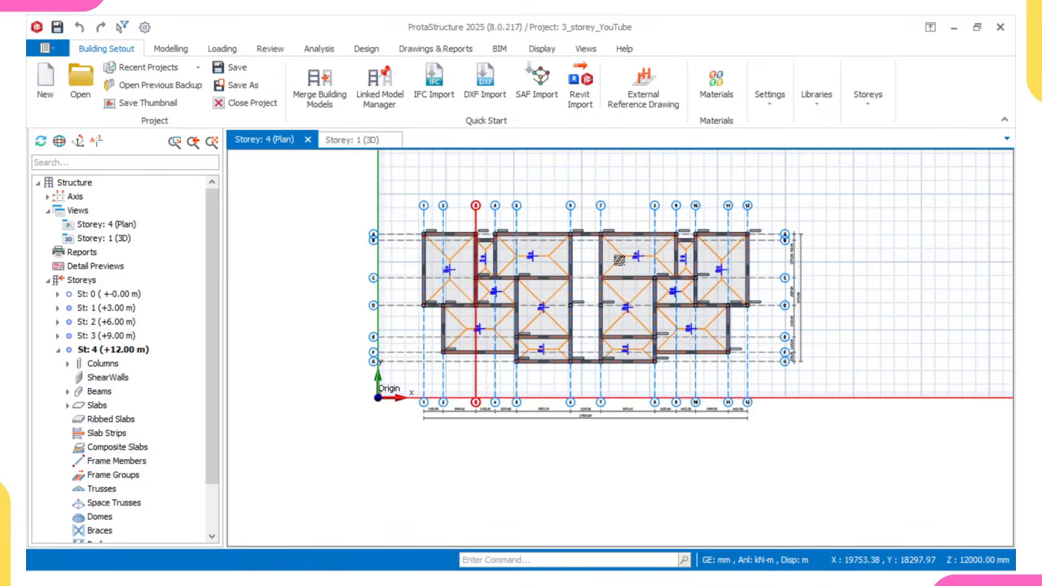
# - Examine the four-storey building and the wall loads on its beams in the 3D view
pyautogui.moveTo(502, 267); pyautogui.dragTo(519, 266, button='middle')
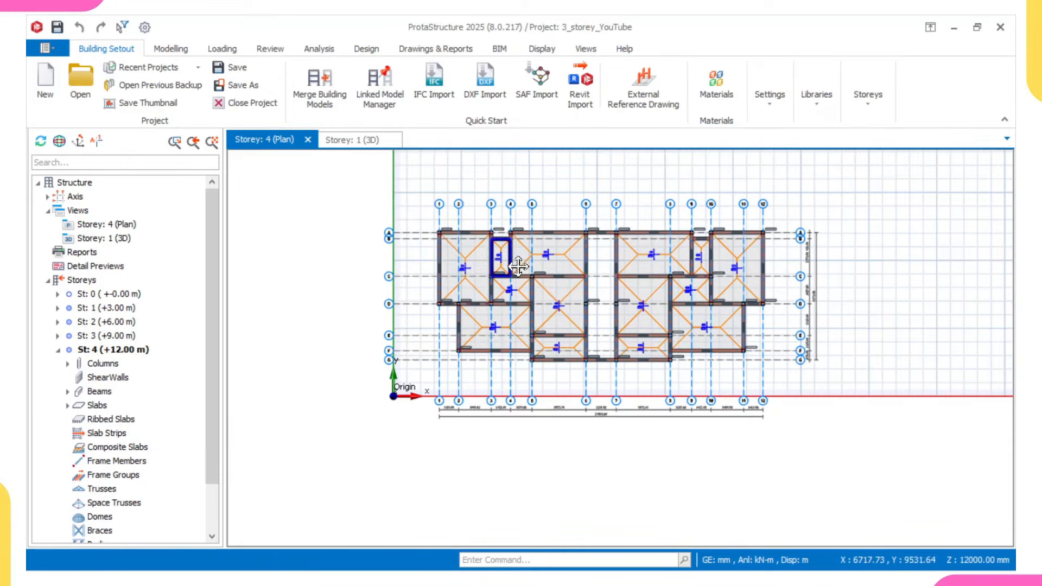
pyautogui.click(358, 140)
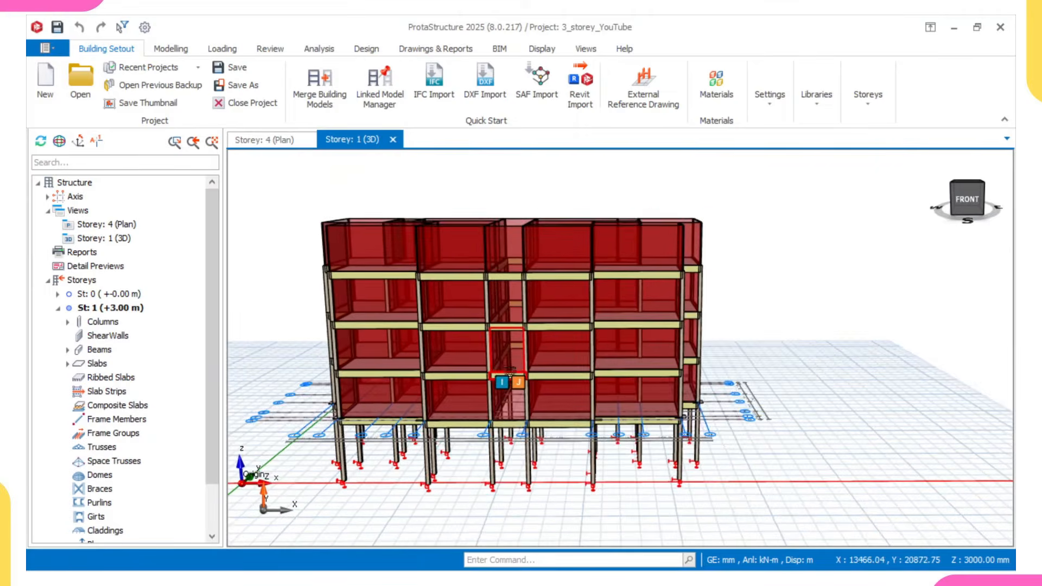
pyautogui.scroll(1, 515, 363)
pyautogui.moveTo(435, 296)
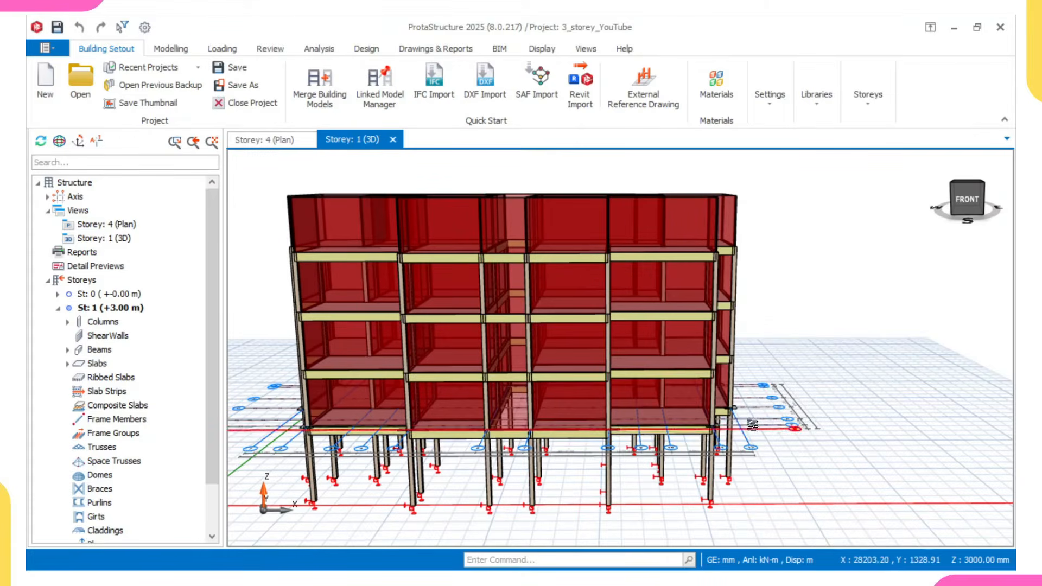
pyautogui.moveTo(702, 414)
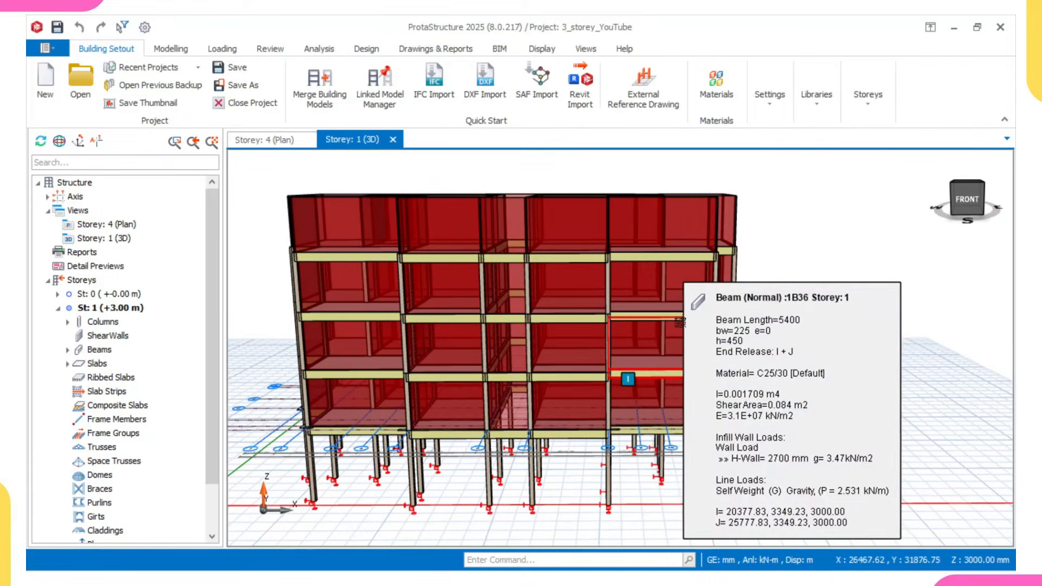
pyautogui.moveTo(679, 257)
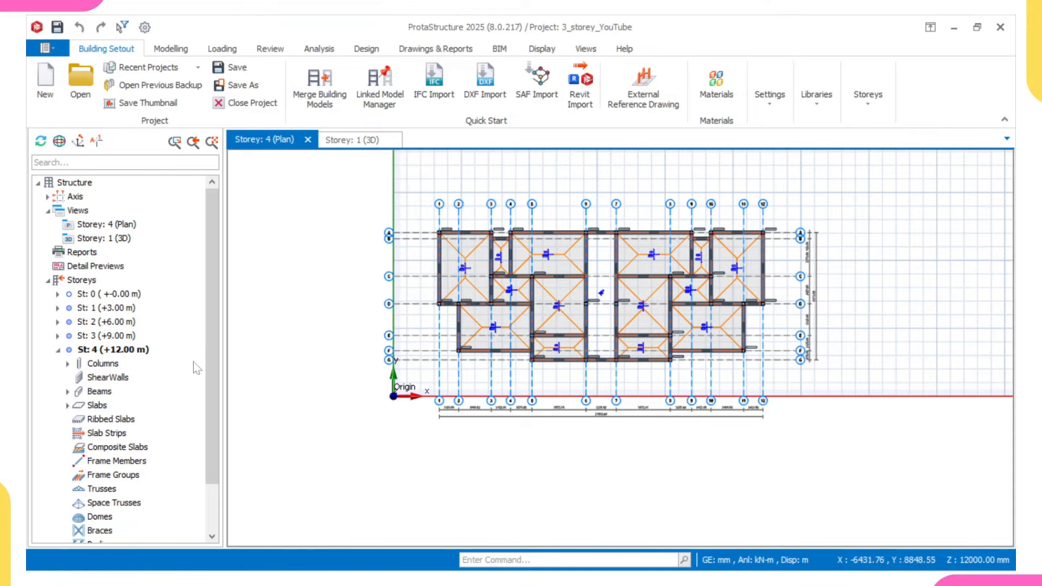
# - Activate storey 4 in the 3D view and delete the wall loads from all its beams, 4B1 to 4B42
pyautogui.click(377, 142)
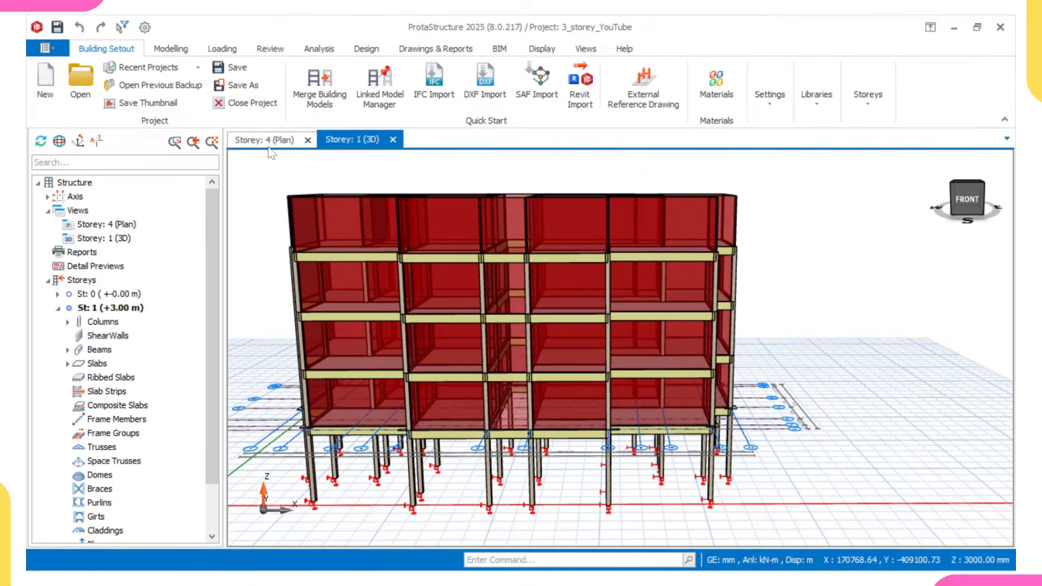
pyautogui.scroll(-2, 152, 274)
pyautogui.doubleClick(97, 530)
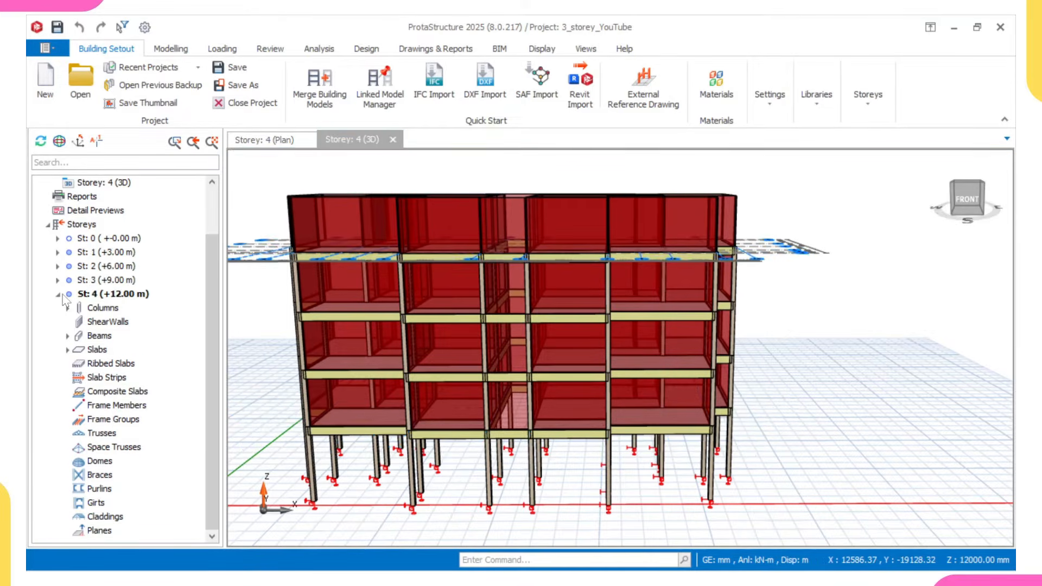
pyautogui.click(68, 337)
pyautogui.click(117, 351)
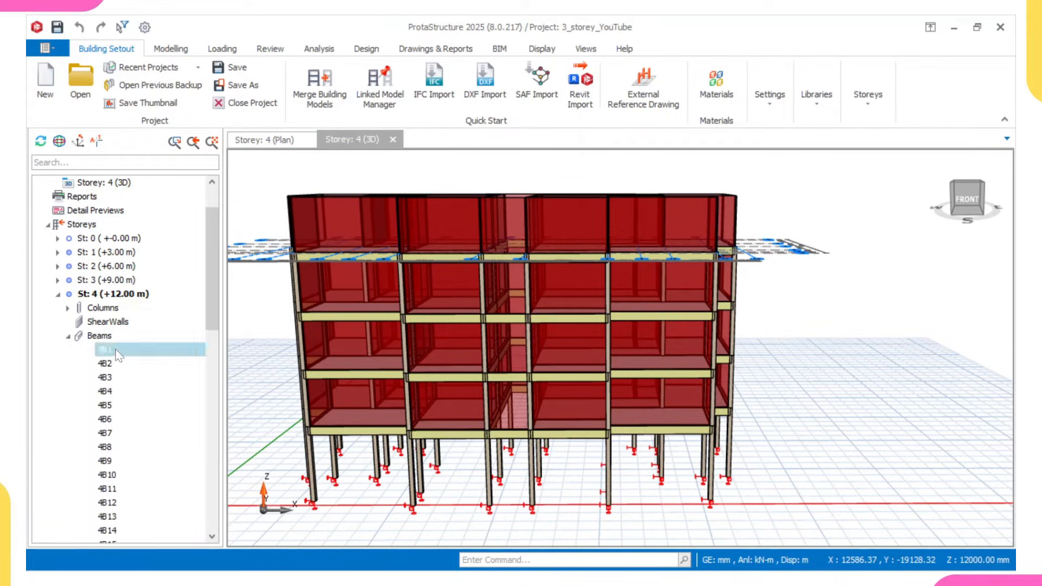
pyautogui.scroll(-5, 124, 383)
pyautogui.scroll(-7, 120, 401)
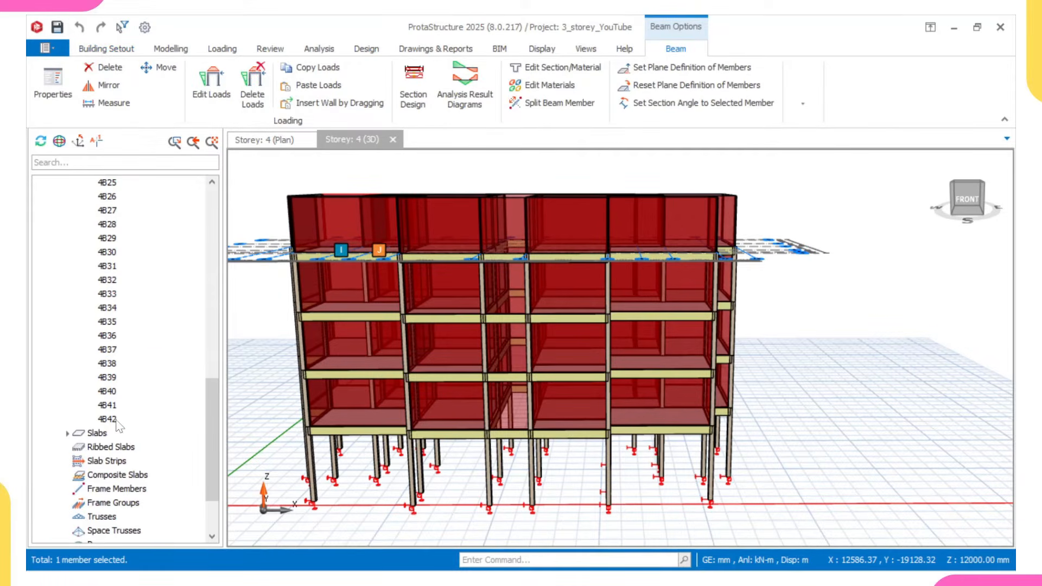
pyautogui.keyDown('shift'); pyautogui.click(119, 419); pyautogui.keyUp('shift')
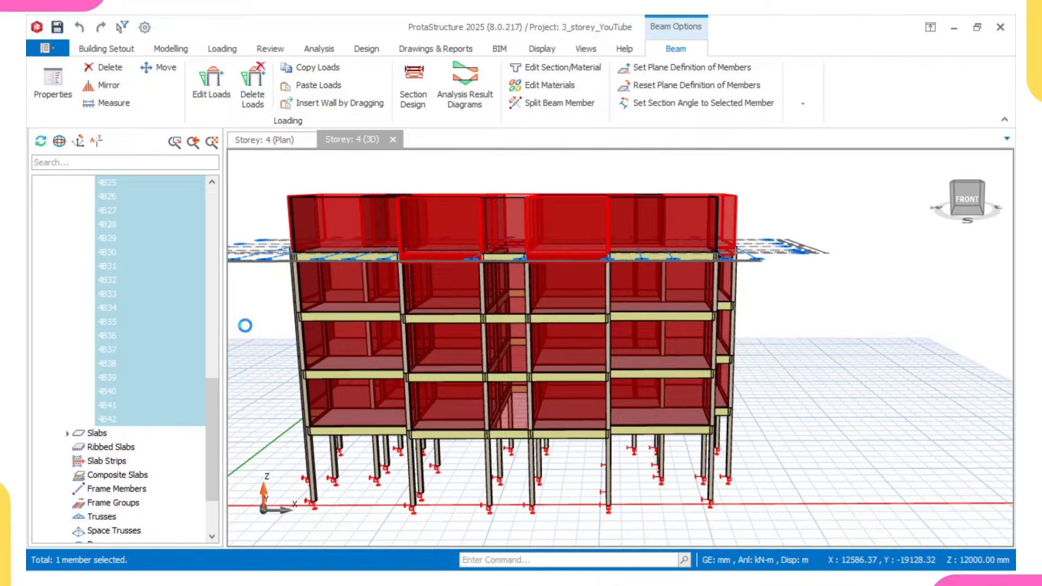
pyautogui.rightClick(315, 320)
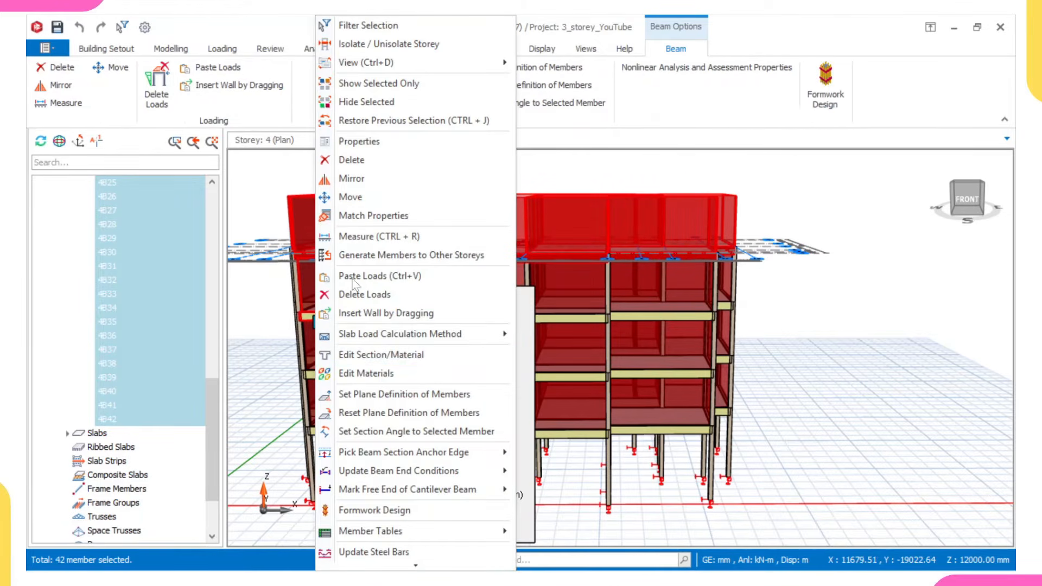
pyautogui.click(373, 299)
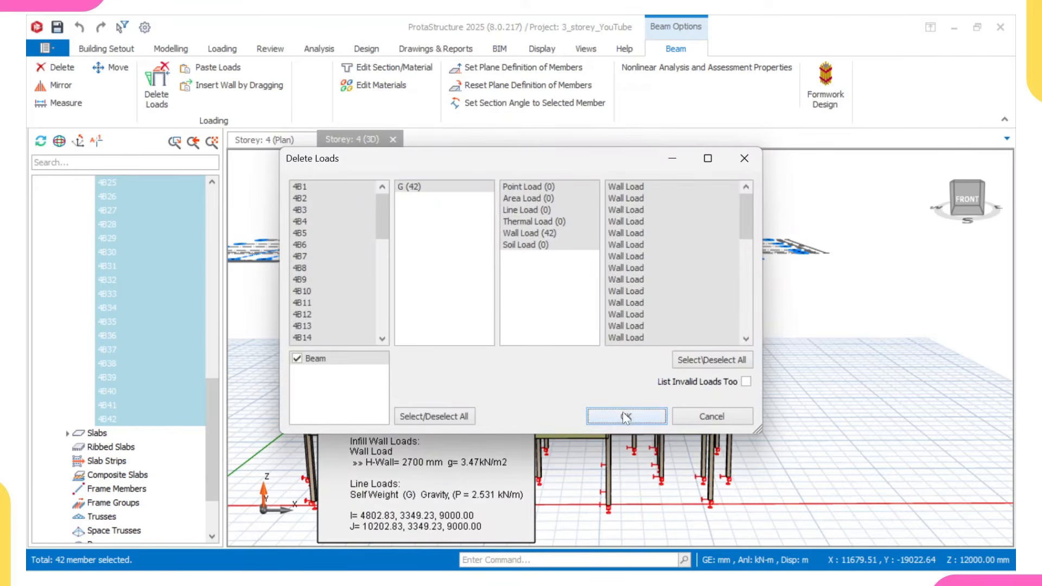
pyautogui.click(625, 416)
# - Delete all storey 4 slabs, 4S1 to 4S14, restricting the member filter to Slab
pyautogui.moveTo(539, 304); pyautogui.dragTo(513, 329, button='middle')
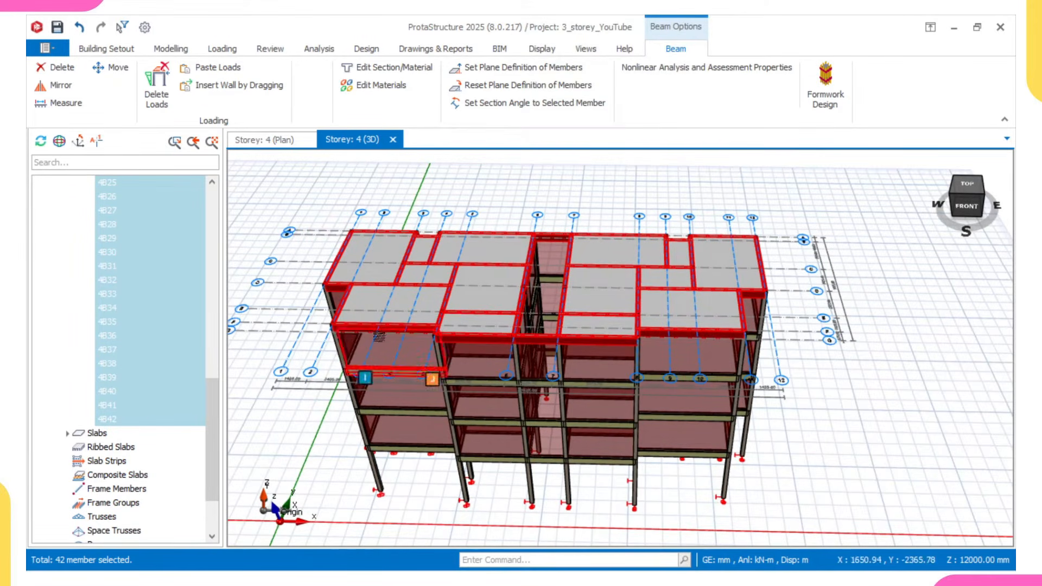
pyautogui.scroll(-2, 151, 435)
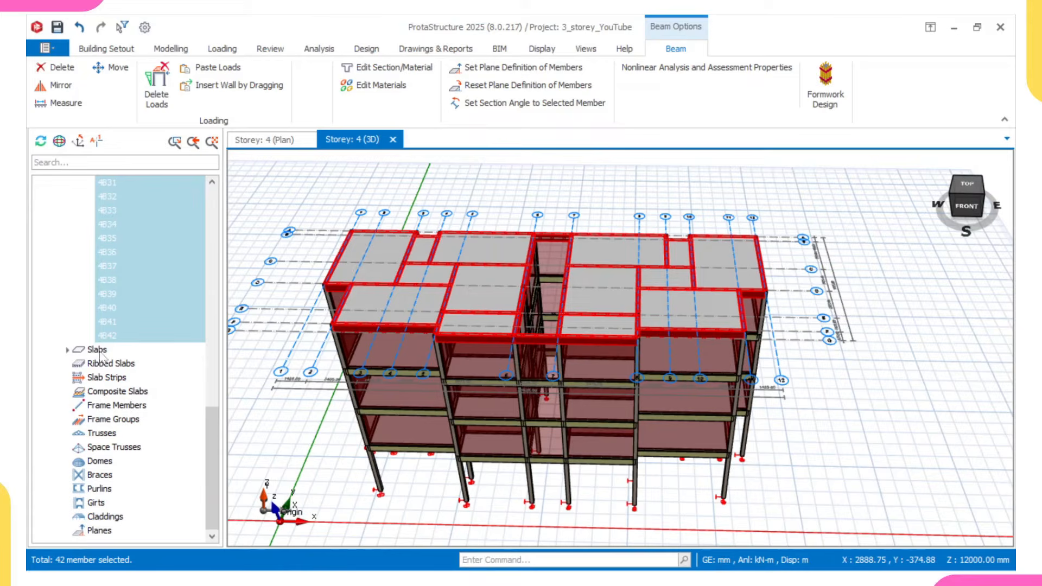
pyautogui.click(69, 350)
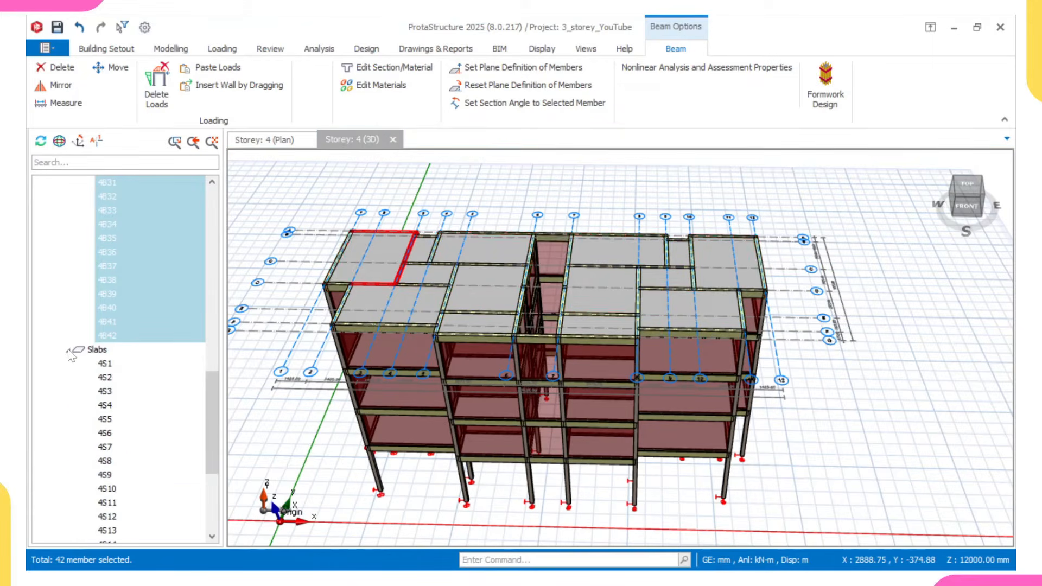
pyautogui.click(106, 365)
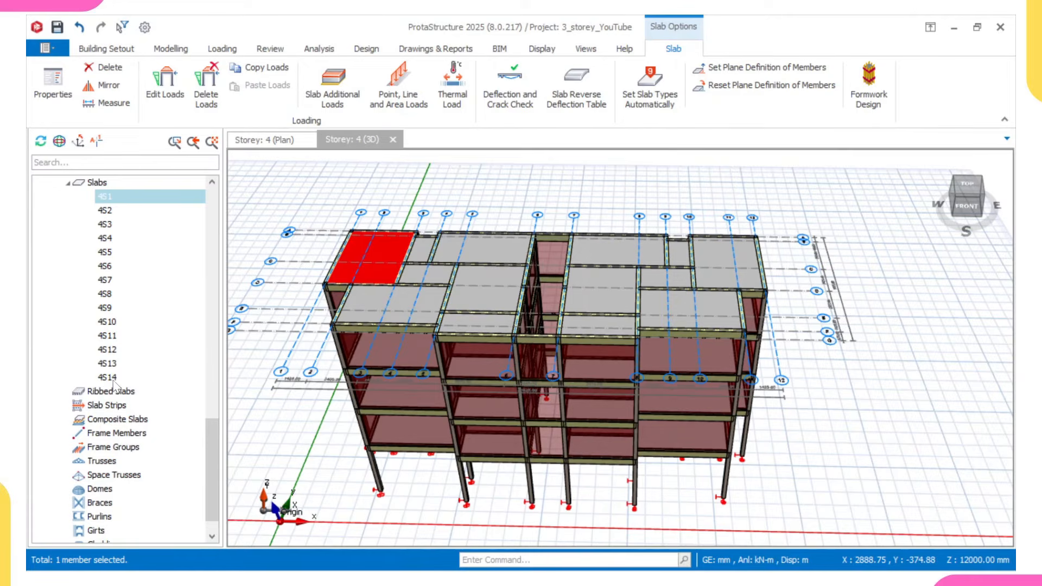
pyautogui.keyDown('shift'); pyautogui.click(108, 378); pyautogui.keyUp('shift')
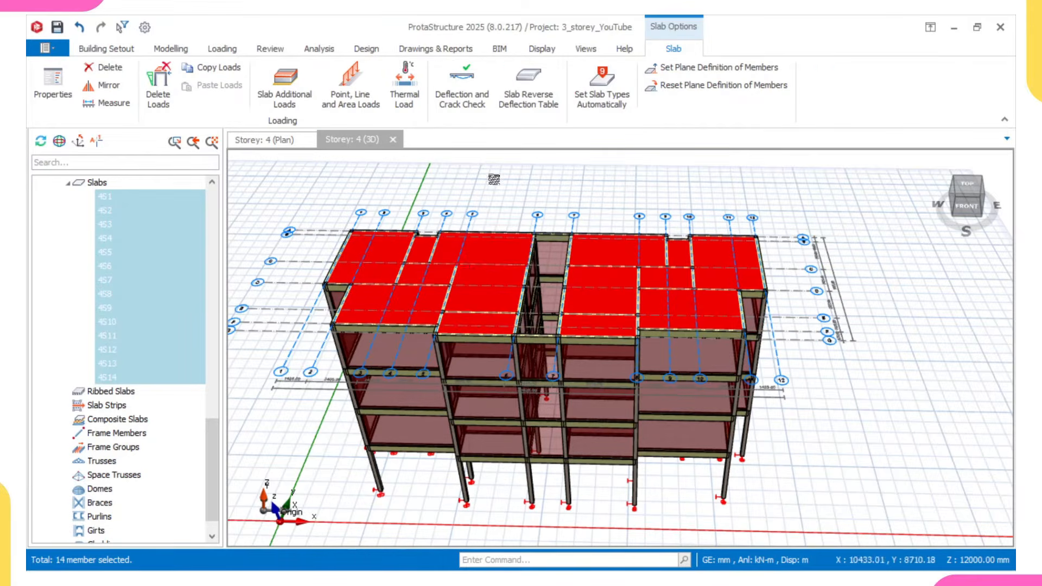
pyautogui.rightClick(498, 159)
pyautogui.click(537, 170)
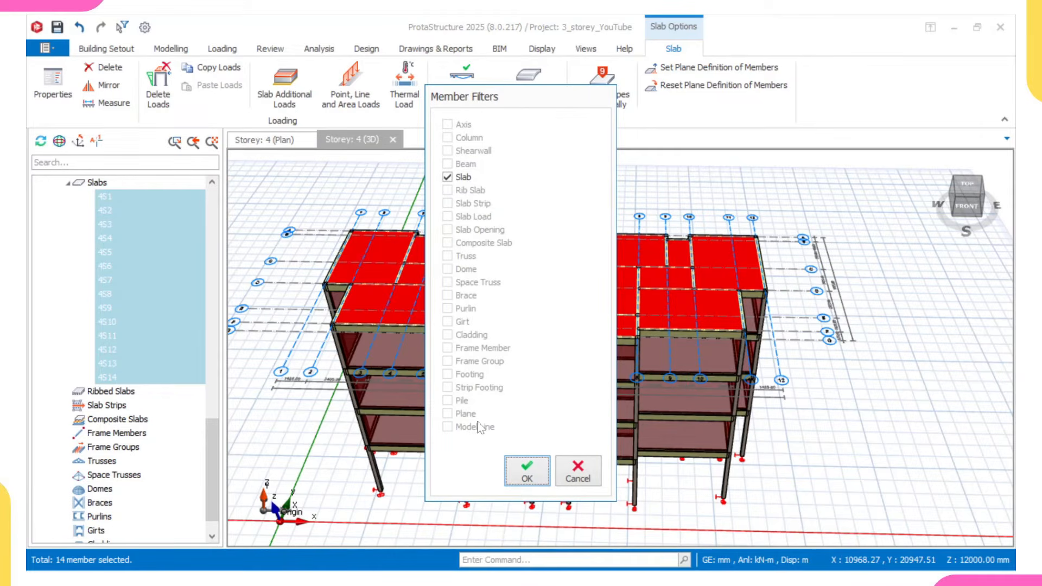
pyautogui.click(524, 478)
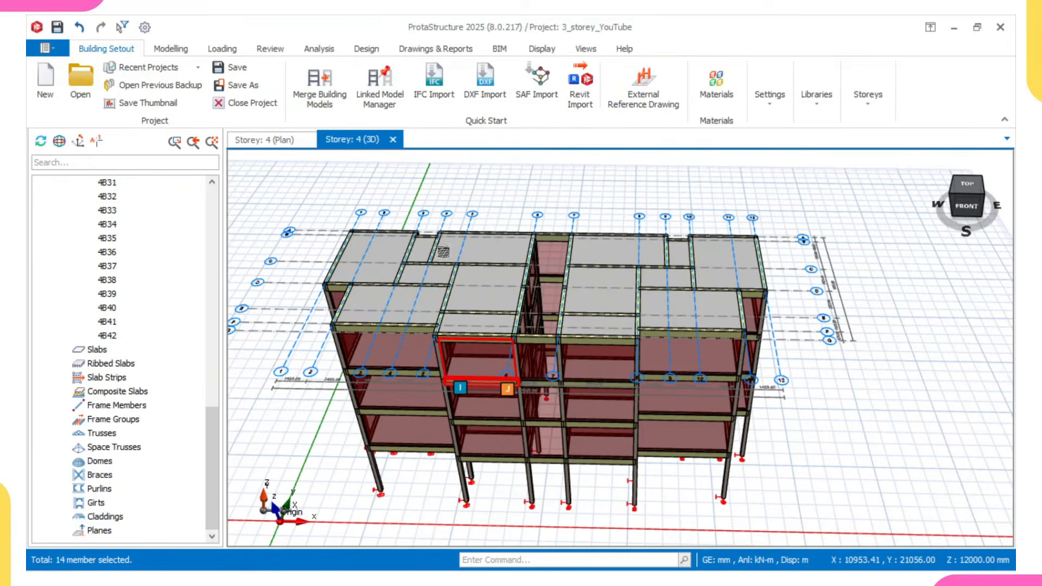
# - Inspect the storey 4 beams in 3D from several angles, checking the loads on beam 4B18 and the open roof level
pyautogui.moveTo(509, 307); pyautogui.dragTo(553, 367, button='middle')
pyautogui.scroll(5, 561, 328)
pyautogui.moveTo(570, 324)
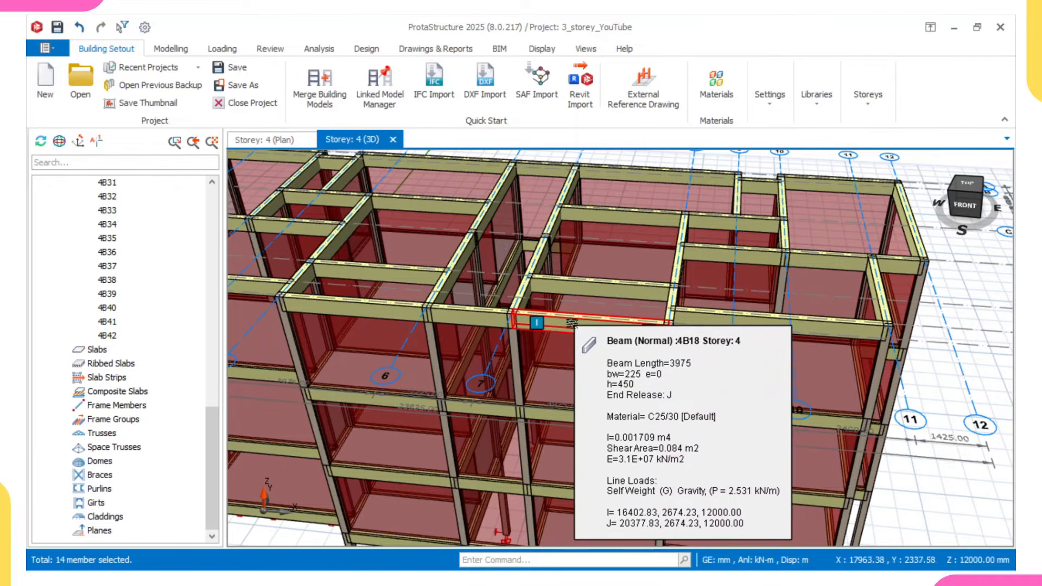
pyautogui.scroll(1, 570, 323)
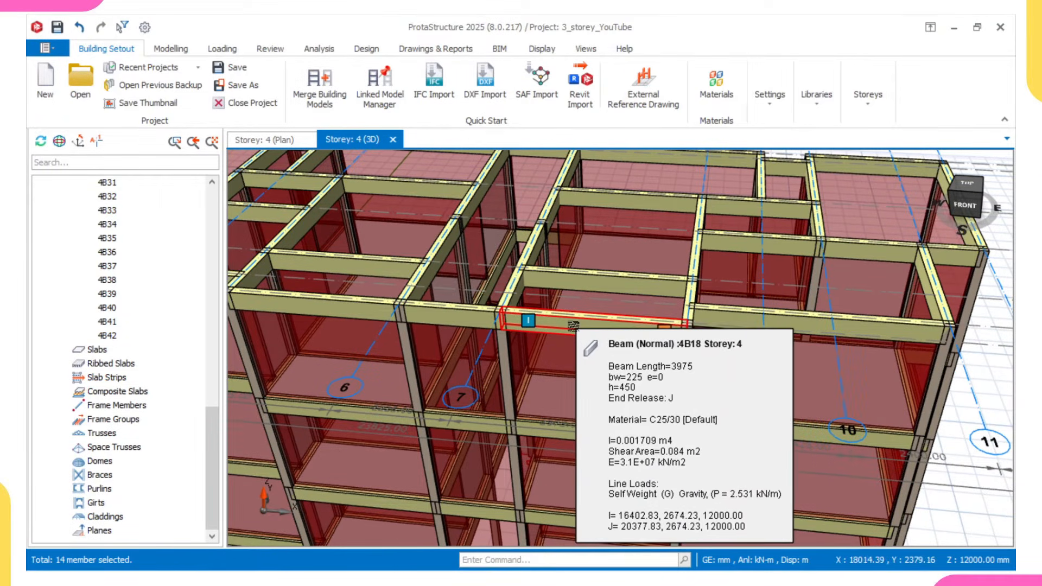
pyautogui.scroll(-2, 570, 337)
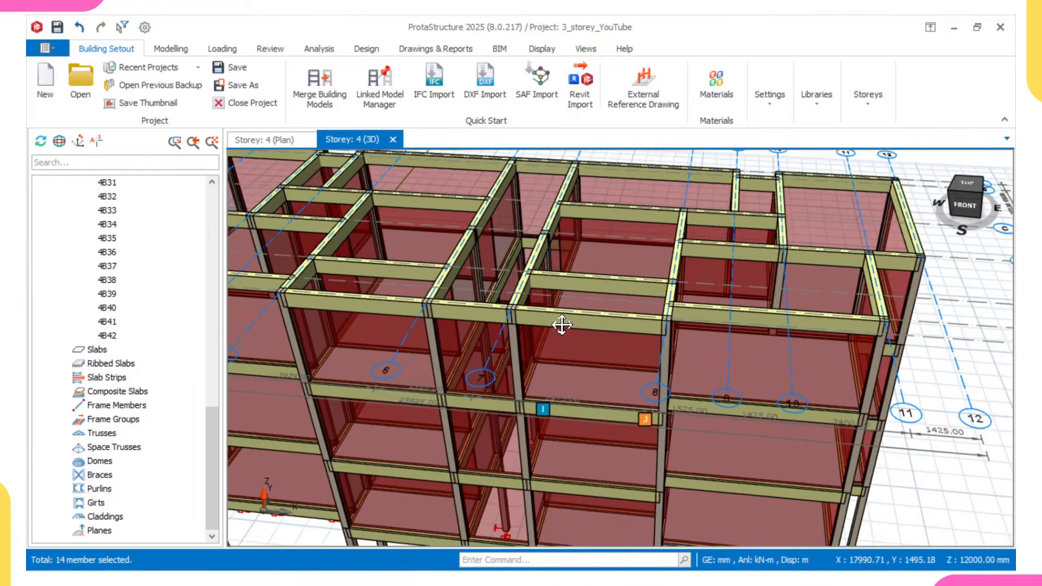
pyautogui.moveTo(567, 386)
pyautogui.moveTo(567, 386); pyautogui.dragTo(571, 330, button='right')
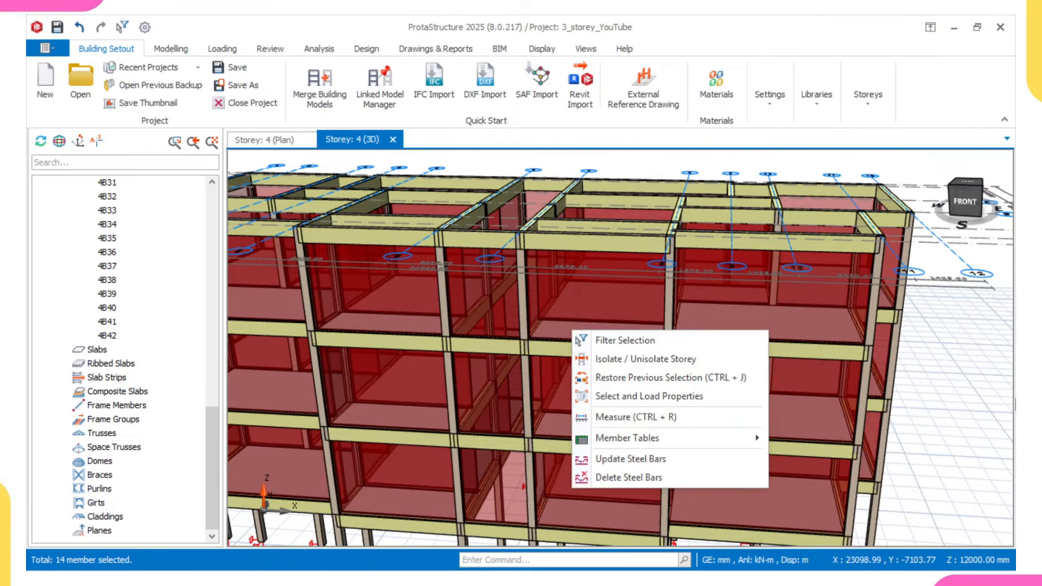
pyautogui.click(980, 397)
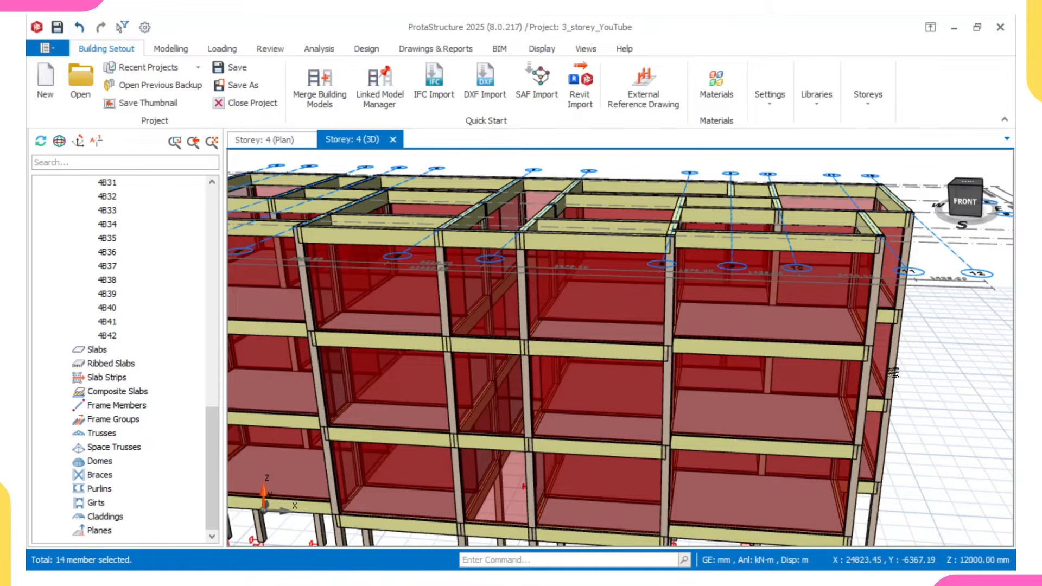
pyautogui.scroll(2, 844, 307)
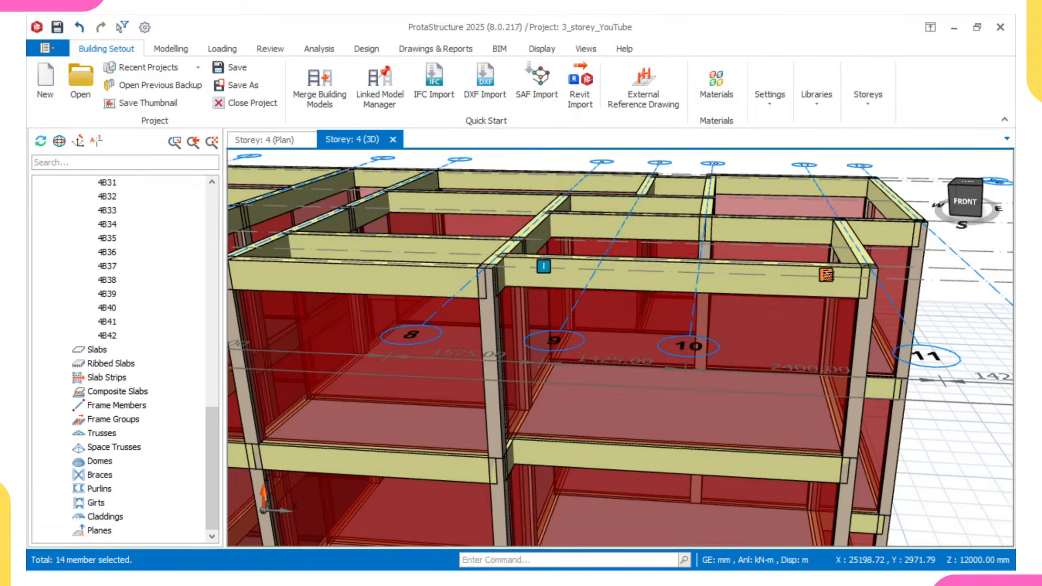
pyautogui.scroll(-2, 705, 230)
pyautogui.moveTo(690, 241); pyautogui.dragTo(704, 301, button='middle')
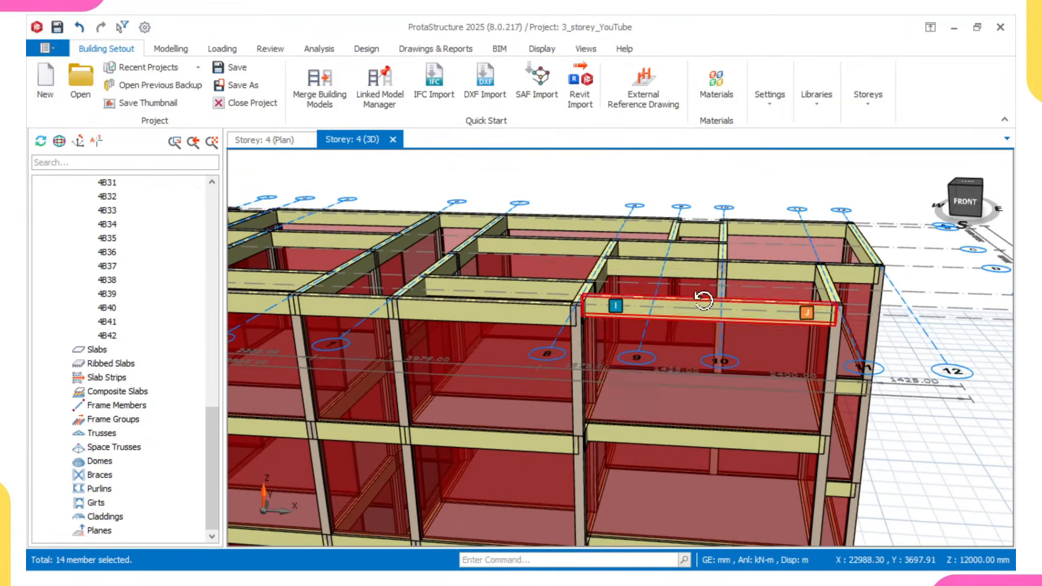
pyautogui.moveTo(704, 301); pyautogui.dragTo(706, 359, button='right')
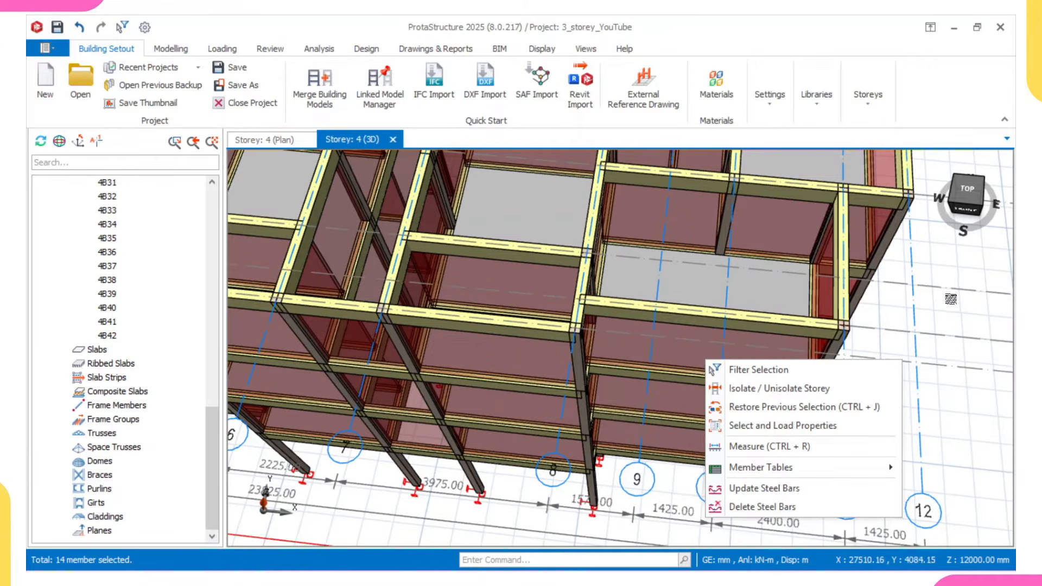
pyautogui.scroll(-2, 937, 307)
pyautogui.scroll(-2, 937, 307)
pyautogui.moveTo(892, 324); pyautogui.dragTo(874, 330, button='middle')
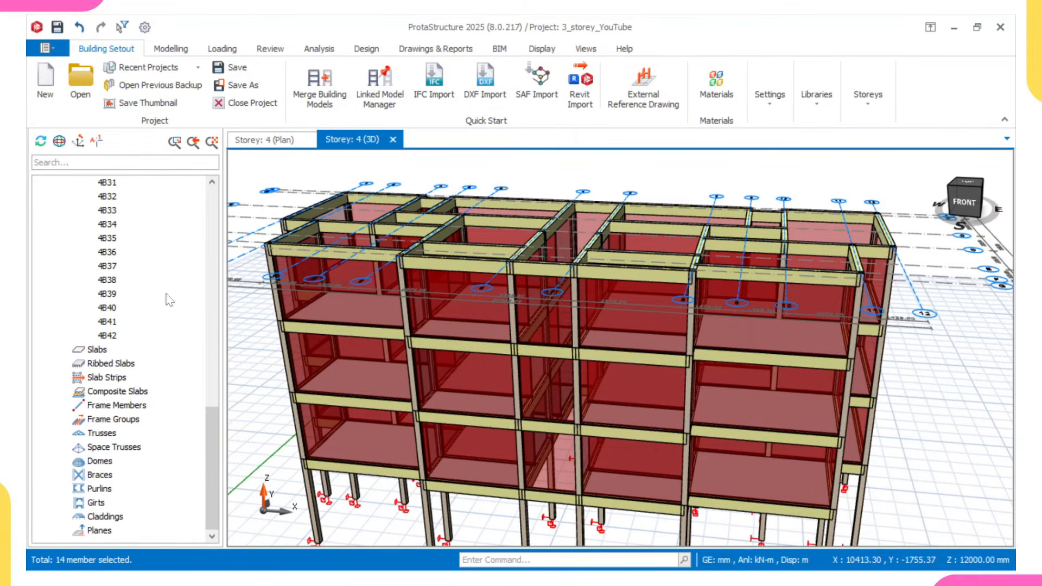
# - Set the depth h of all storey 4 beams to 300 mm at once in the RC Beam Table
pyautogui.scroll(1, 101, 396)
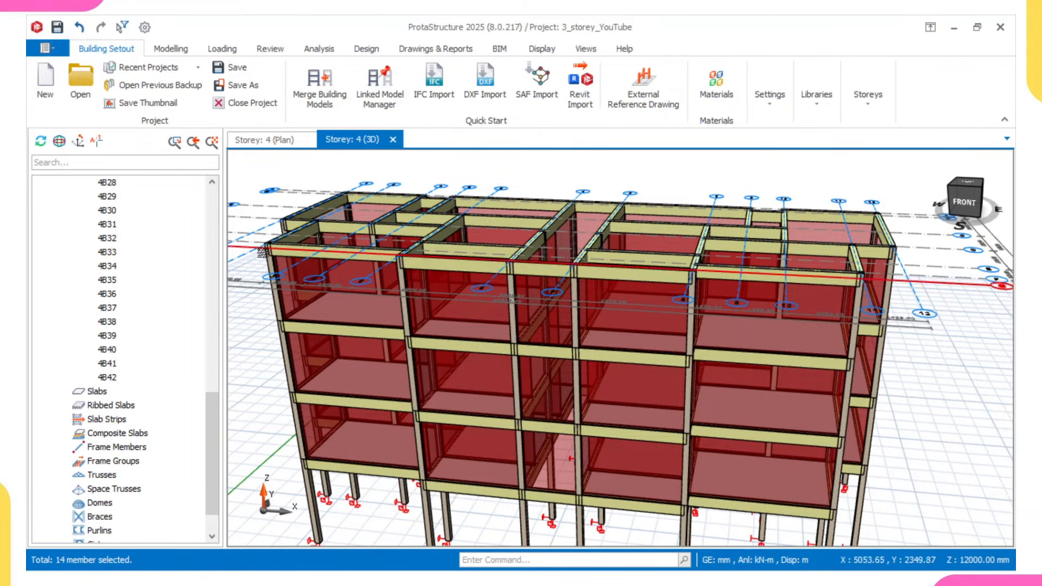
pyautogui.scroll(6, 116, 228)
pyautogui.scroll(6, 119, 228)
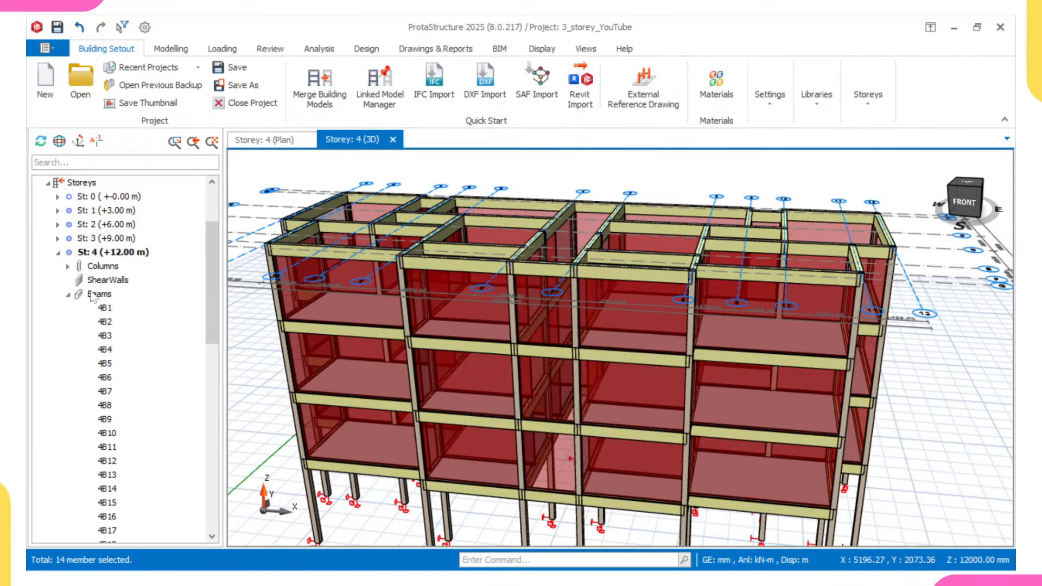
pyautogui.rightClick(93, 294)
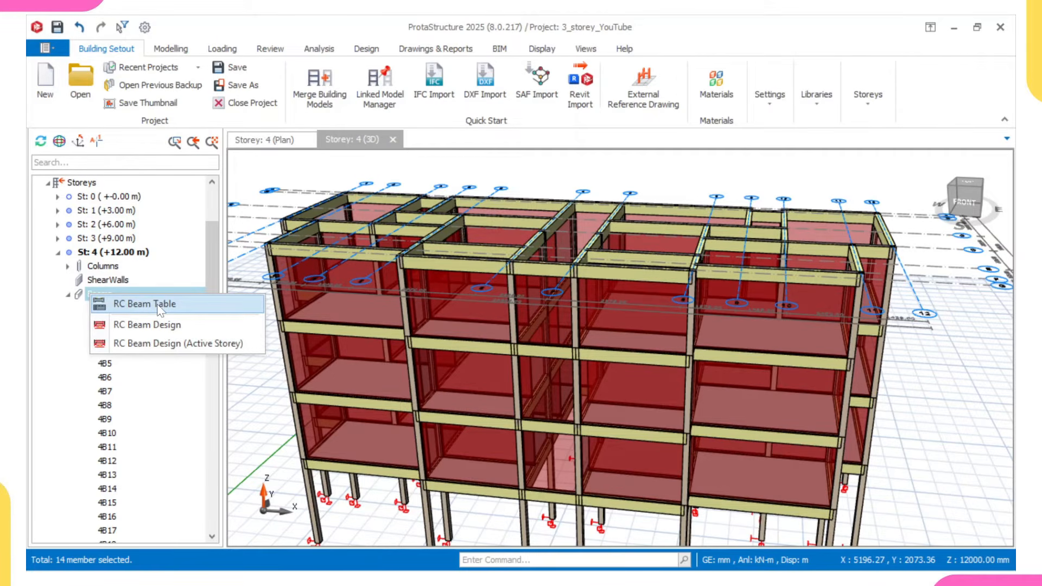
pyautogui.scroll(1, 135, 349)
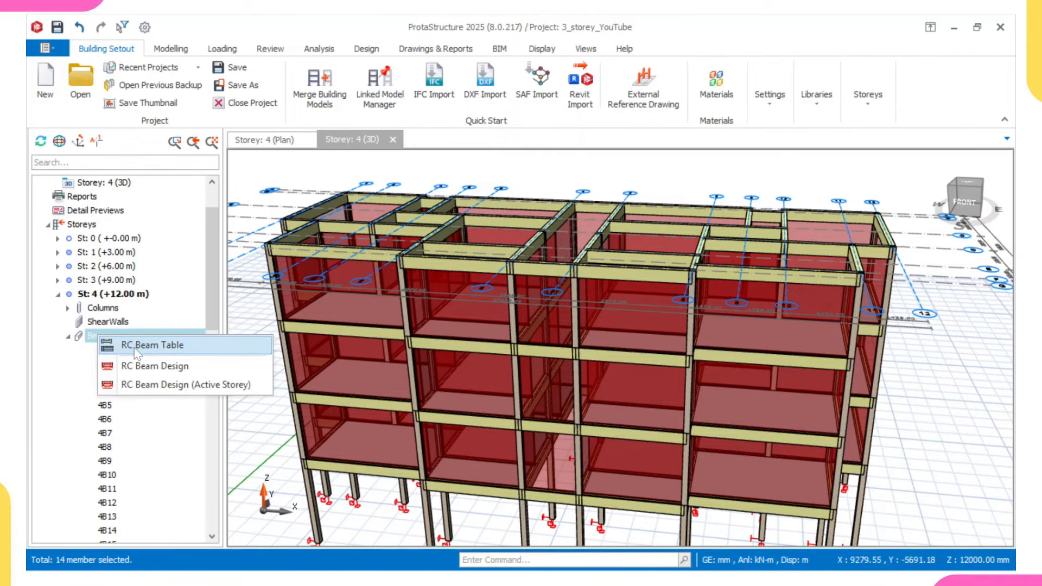
pyautogui.click(171, 347)
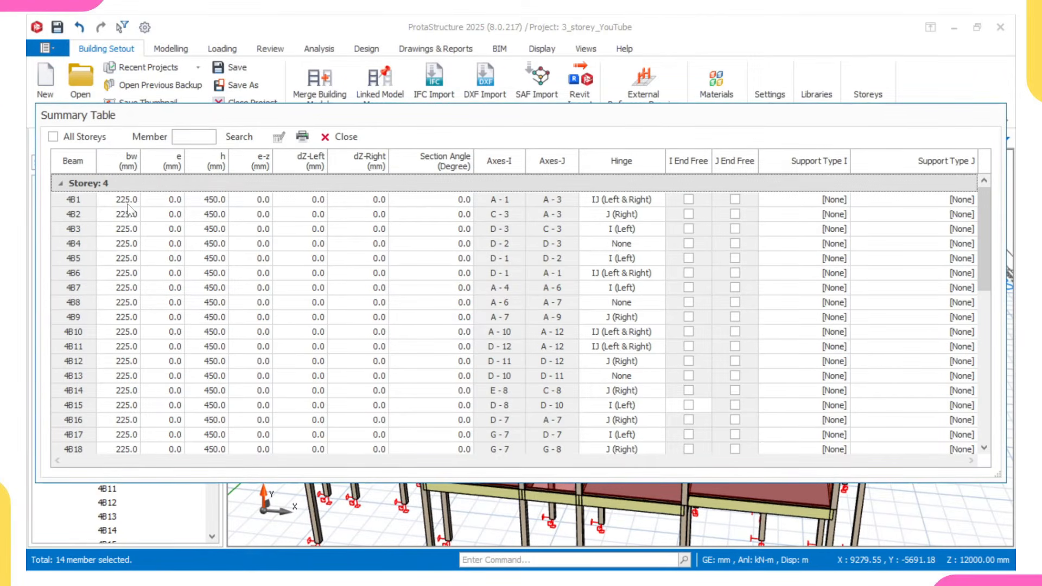
pyautogui.click(220, 171)
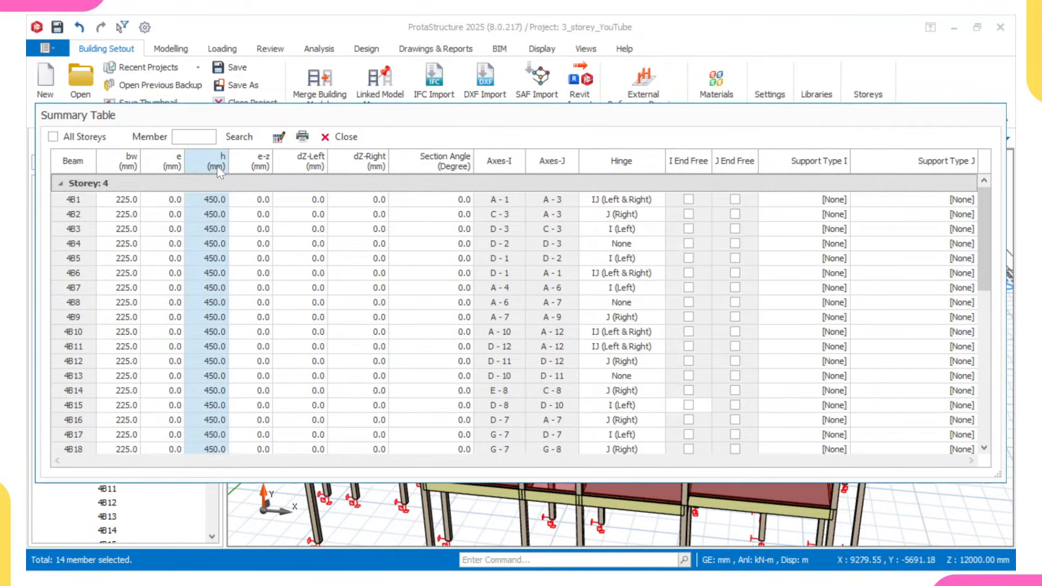
pyautogui.click(280, 138)
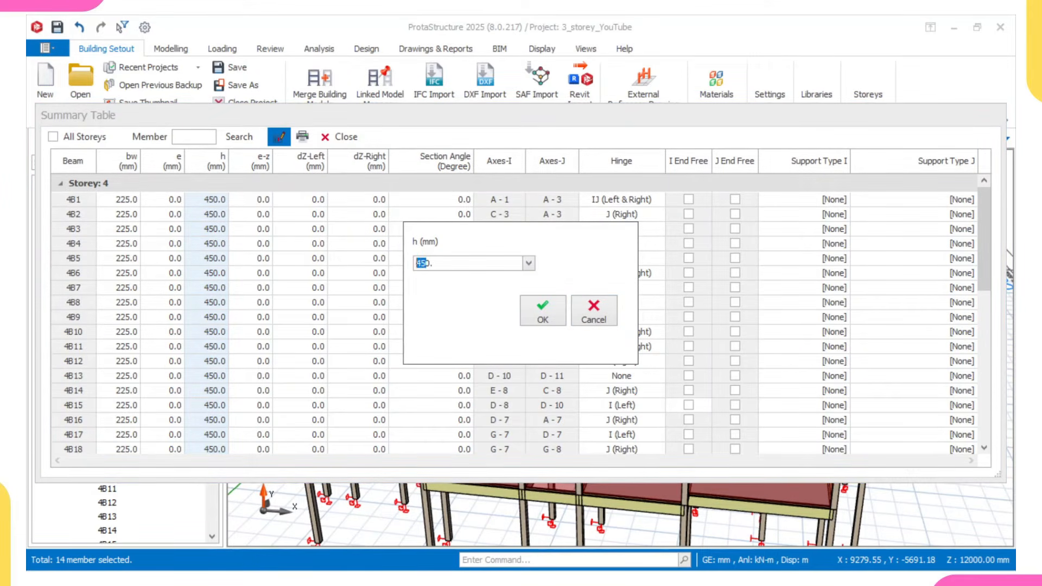
pyautogui.click(537, 317)
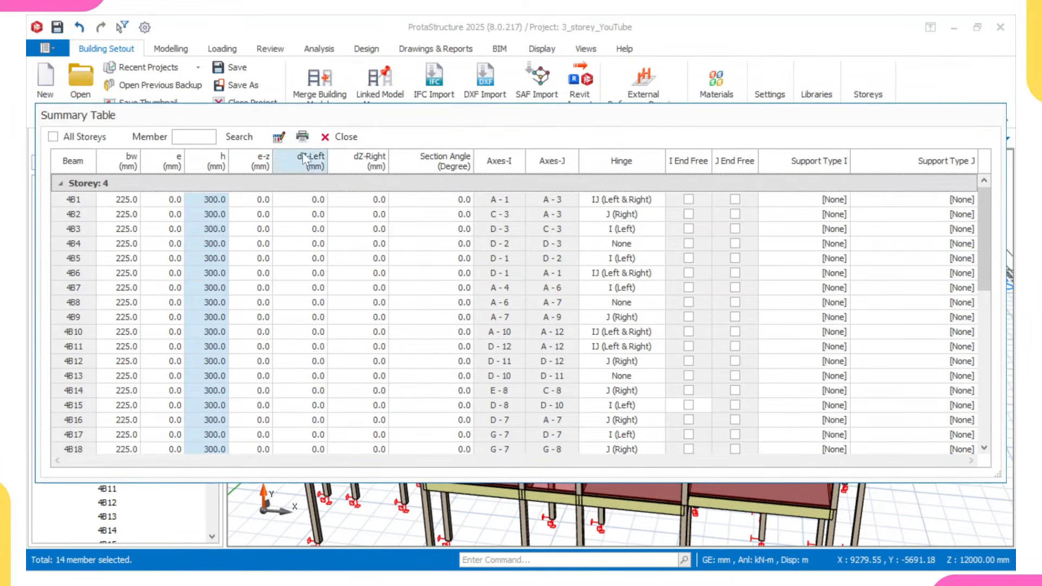
pyautogui.click(326, 139)
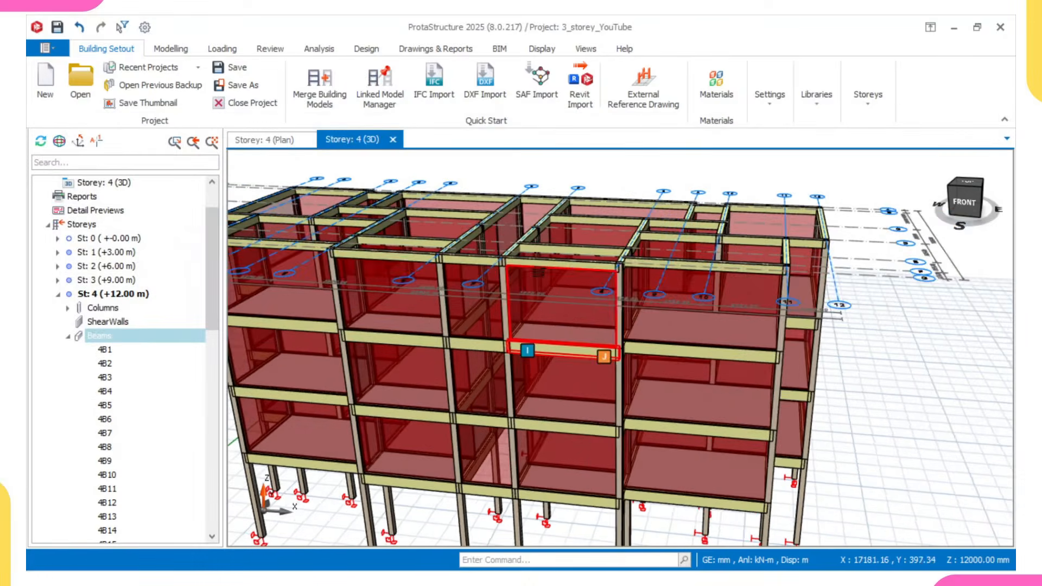
# - Inspect the resized storey 4 beams in 3D from several angles, checking the properties and loads of beam 4B18
pyautogui.scroll(2, 538, 273)
pyautogui.moveTo(545, 263)
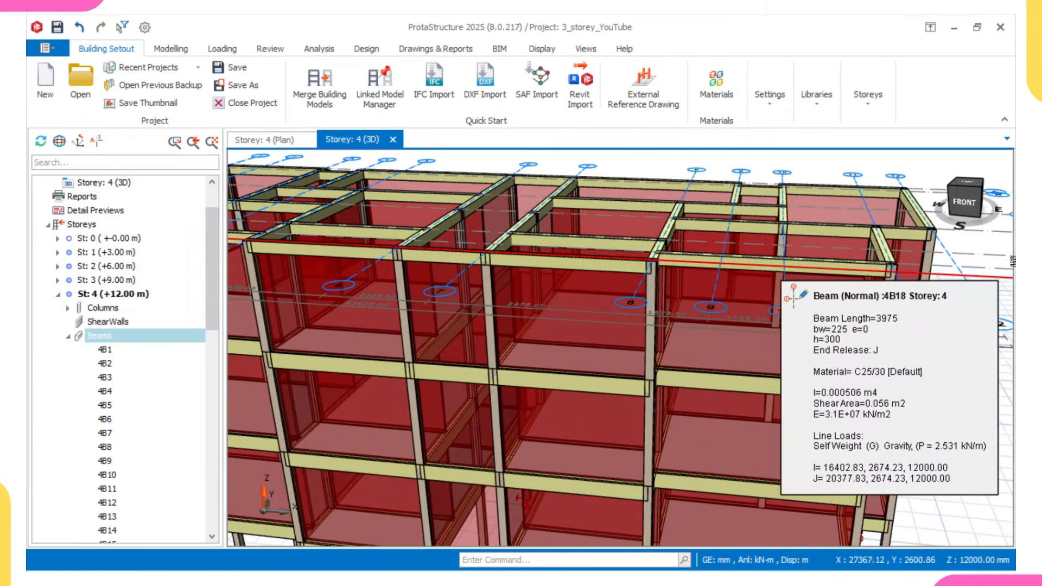
pyautogui.scroll(-3, 901, 353)
pyautogui.moveTo(898, 353); pyautogui.dragTo(799, 296, button='middle')
pyautogui.keyDown('shift'); pyautogui.moveTo(799, 296); pyautogui.dragTo(751, 332, button='middle'); pyautogui.keyUp('shift')
pyautogui.scroll(-3, 767, 355)
pyautogui.moveTo(647, 295); pyautogui.dragTo(578, 354, button='middle')
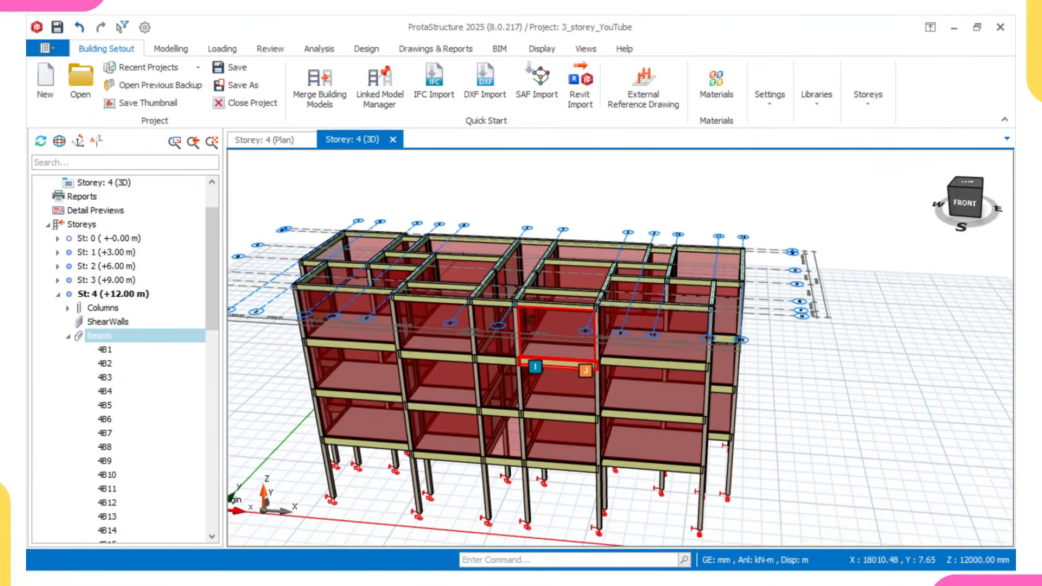
pyautogui.moveTo(530, 321); pyautogui.dragTo(540, 333, button='middle')
pyautogui.moveTo(344, 298); pyautogui.dragTo(568, 329, button='middle')
pyautogui.scroll(5, 568, 329)
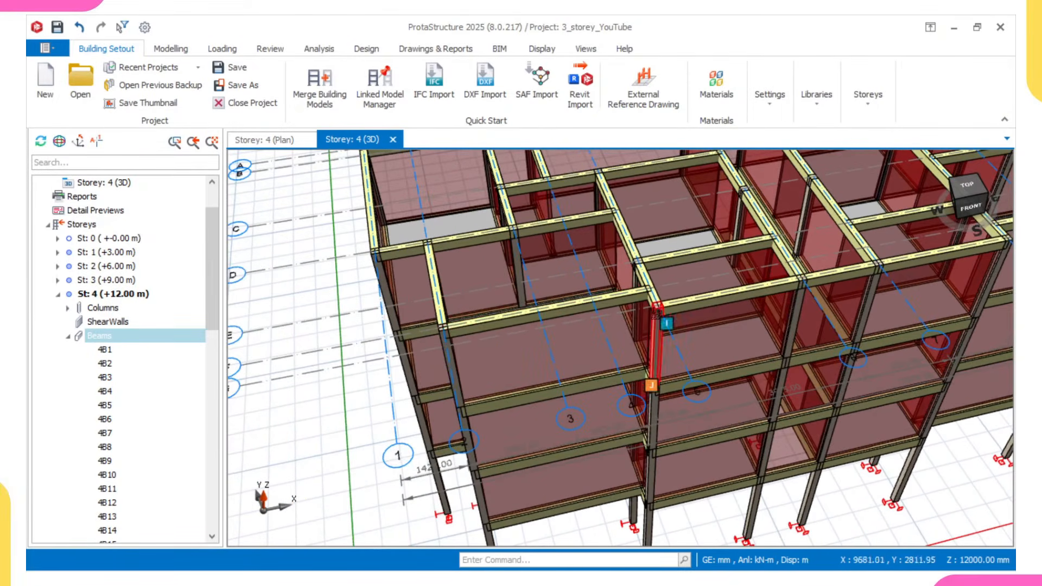
pyautogui.scroll(-5, 624, 369)
pyautogui.moveTo(857, 271); pyautogui.dragTo(744, 325, button='middle')
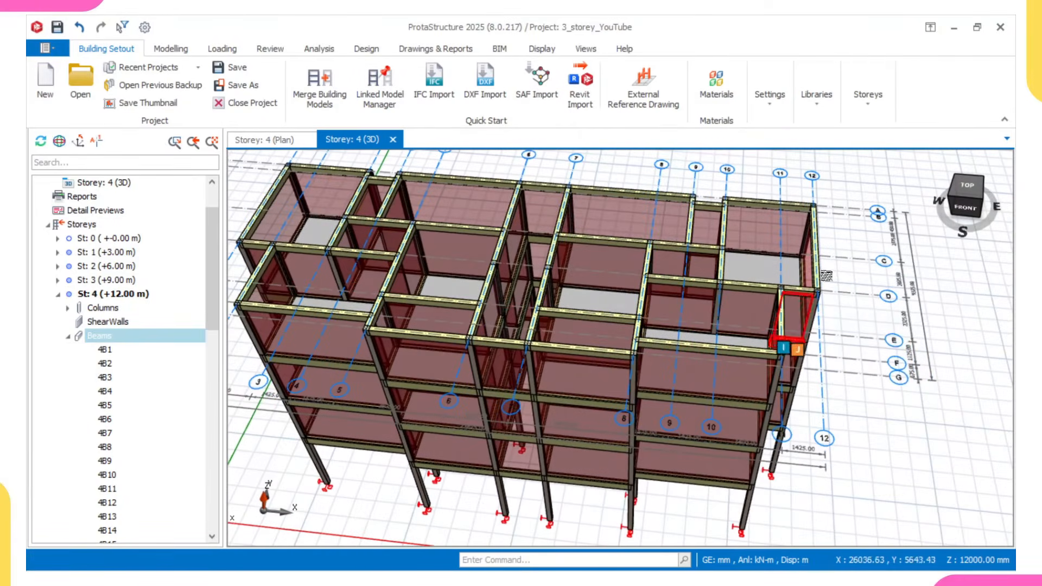
# - In the storey 4 plan, start the Slab command with cantilever type 12 and a cantilever length of 400 mm
pyautogui.click(266, 140)
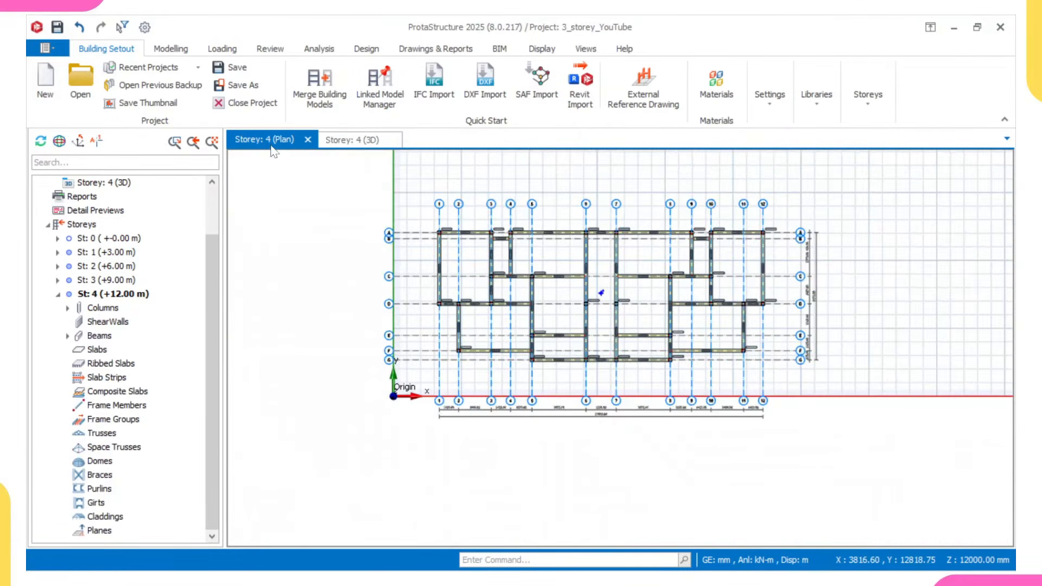
pyautogui.scroll(6, 600, 293)
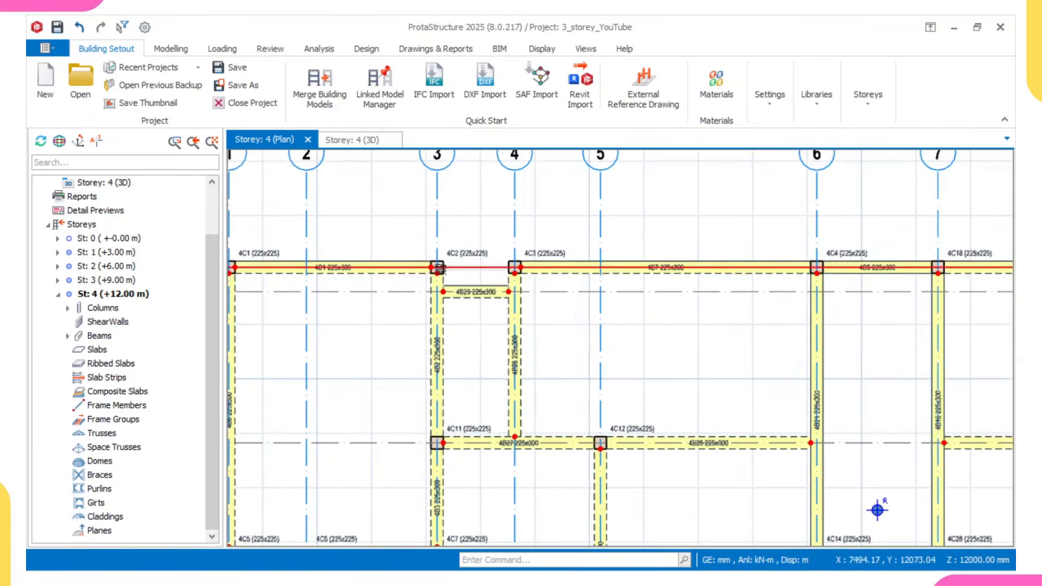
pyautogui.scroll(2, 508, 264)
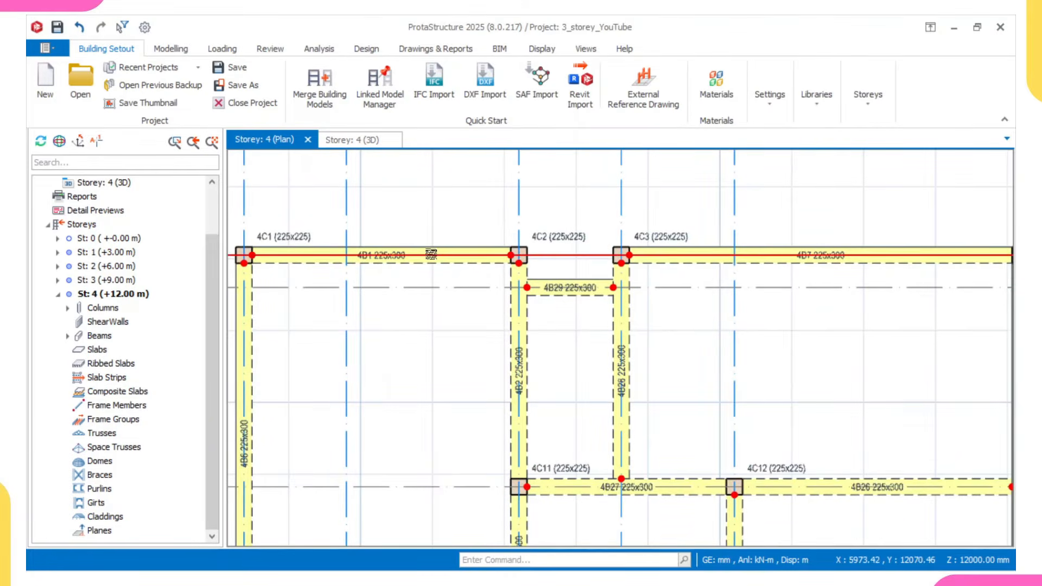
pyautogui.click(171, 48)
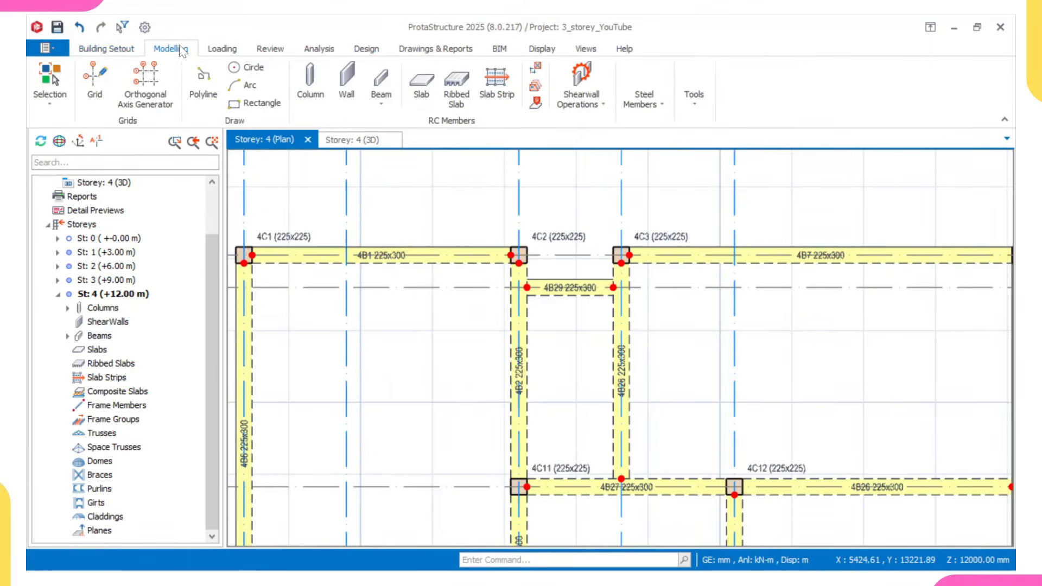
pyautogui.click(421, 92)
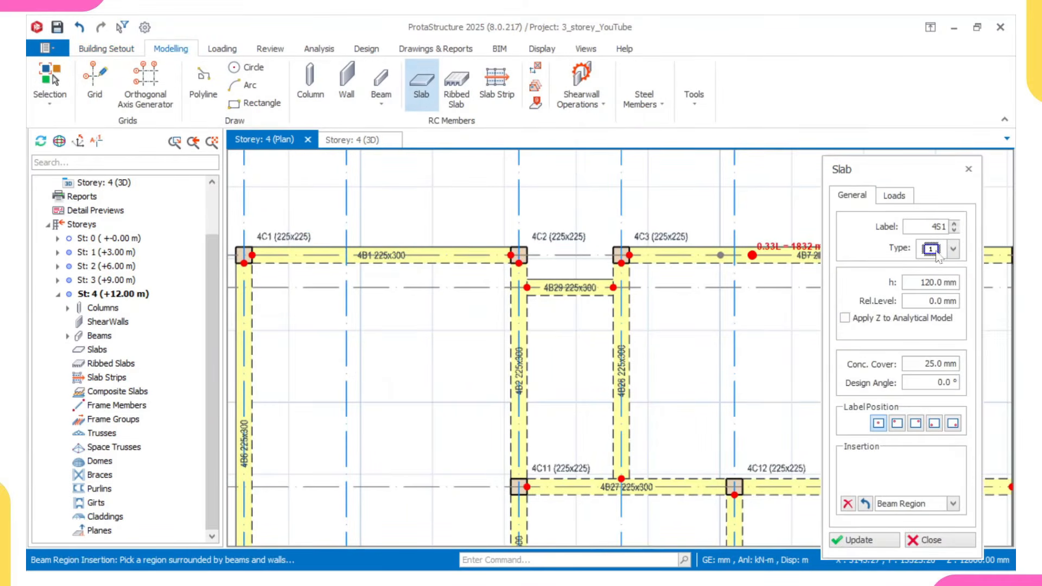
pyautogui.click(931, 251)
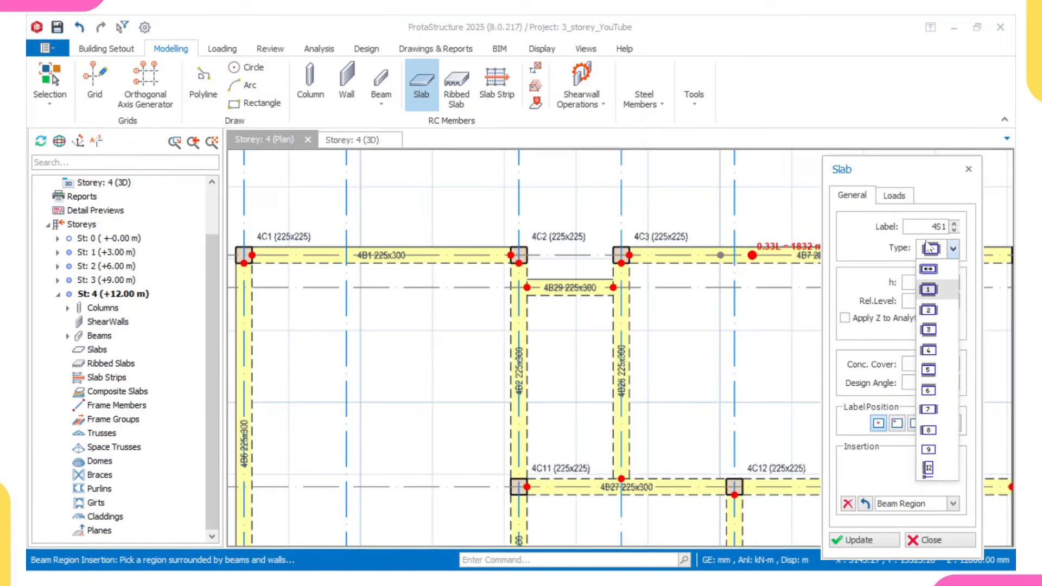
pyautogui.click(929, 289)
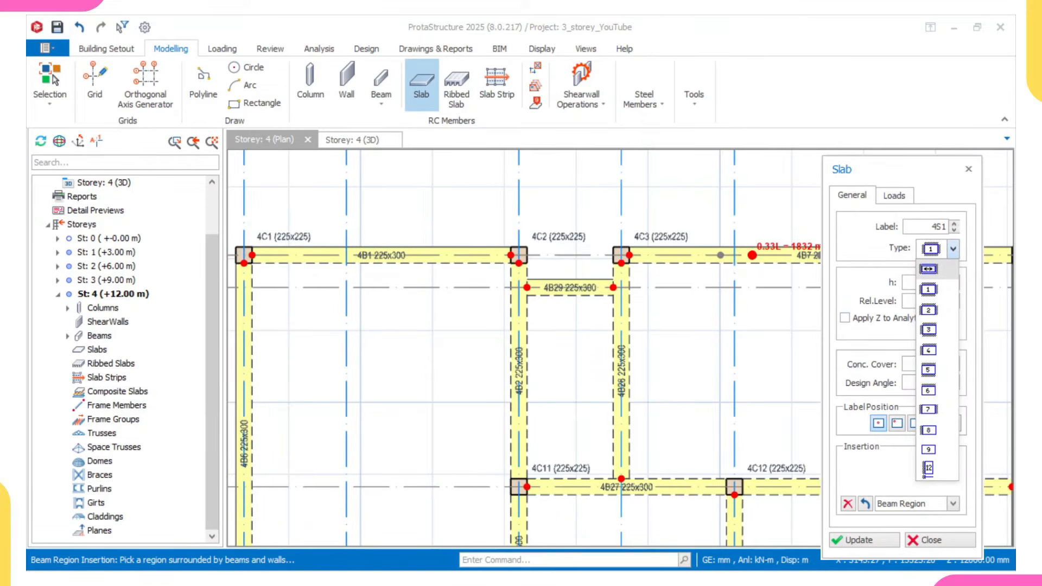
pyautogui.click(929, 469)
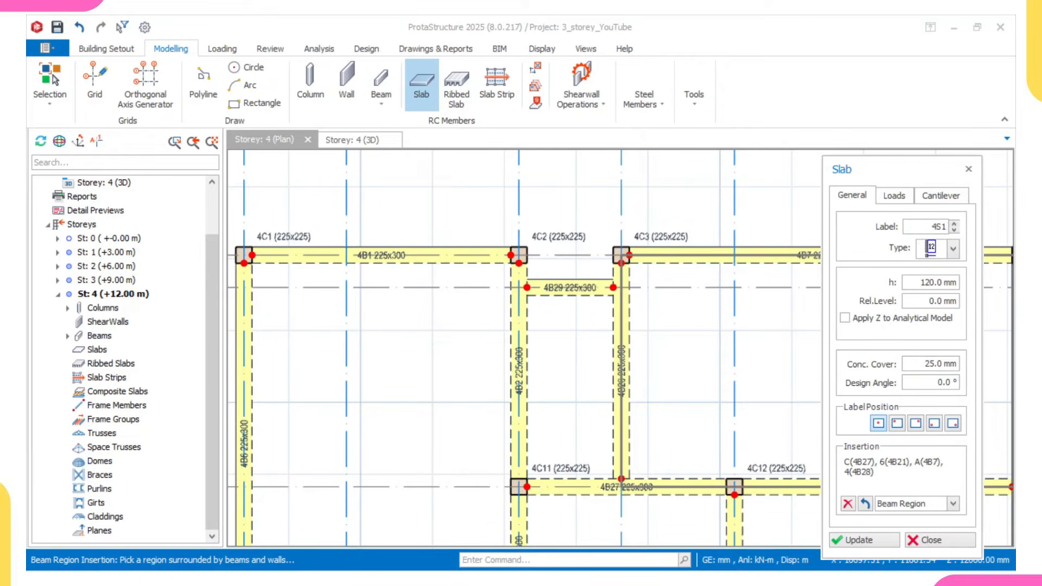
pyautogui.click(941, 196)
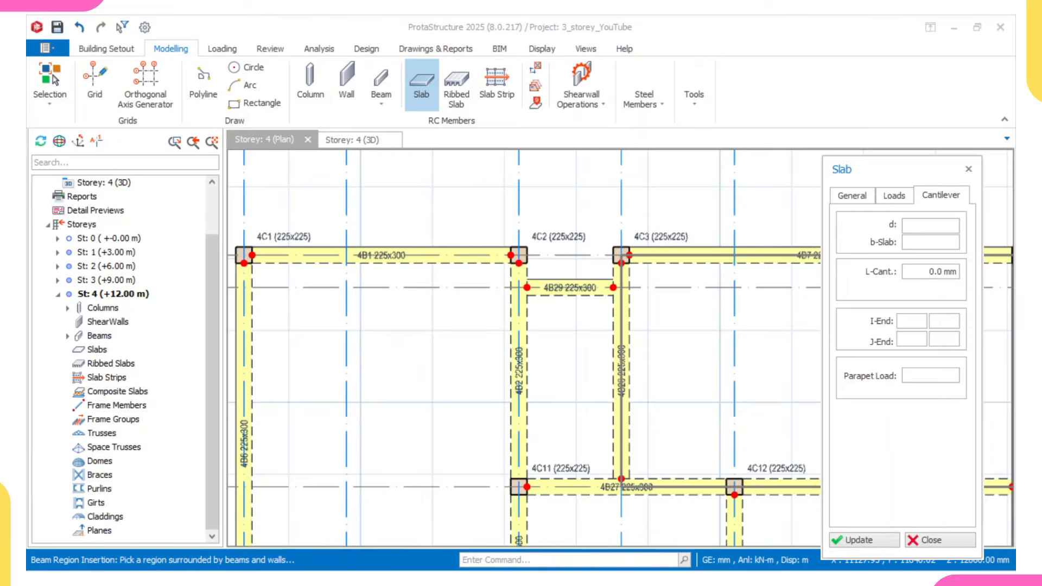
pyautogui.press('Delete')
# - Insert a cantilever slab outside beam 4B1 along axis A, between axes 1 and 3
pyautogui.scroll(-2, 728, 311)
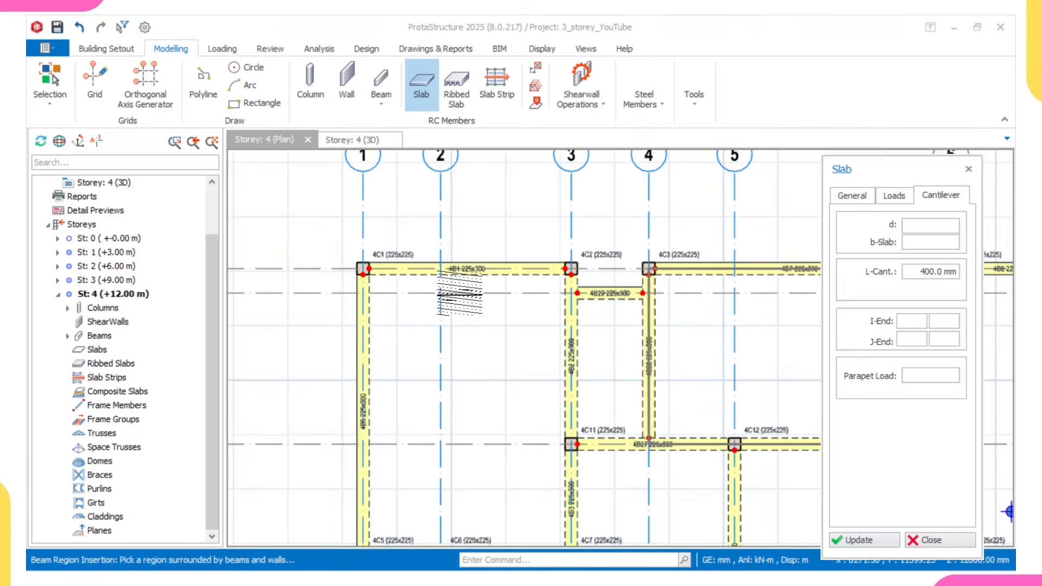
pyautogui.moveTo(408, 273); pyautogui.dragTo(461, 295, button='middle')
pyautogui.scroll(4, 450, 297)
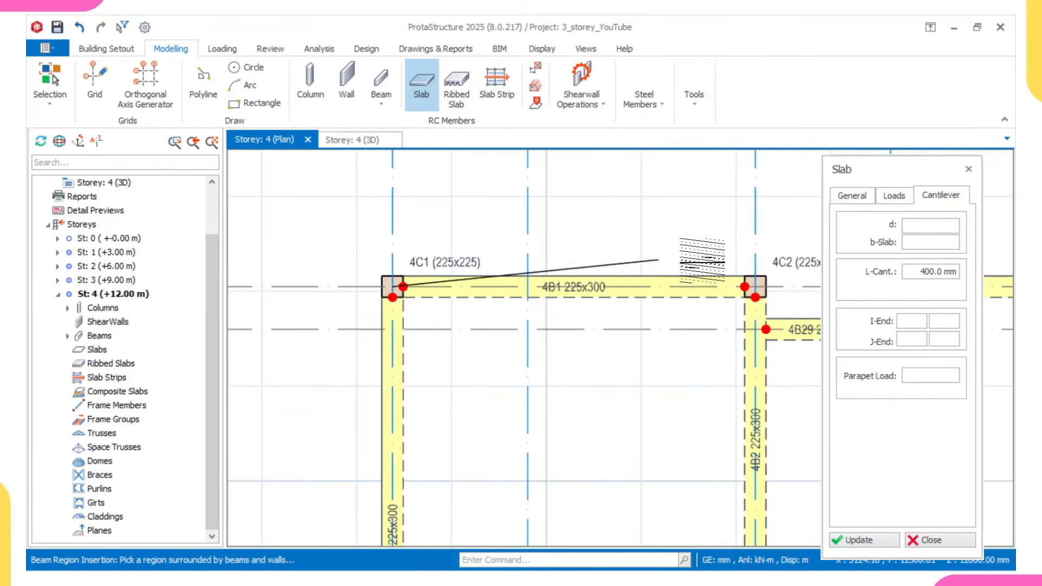
pyautogui.click(752, 274)
pyautogui.click(694, 236)
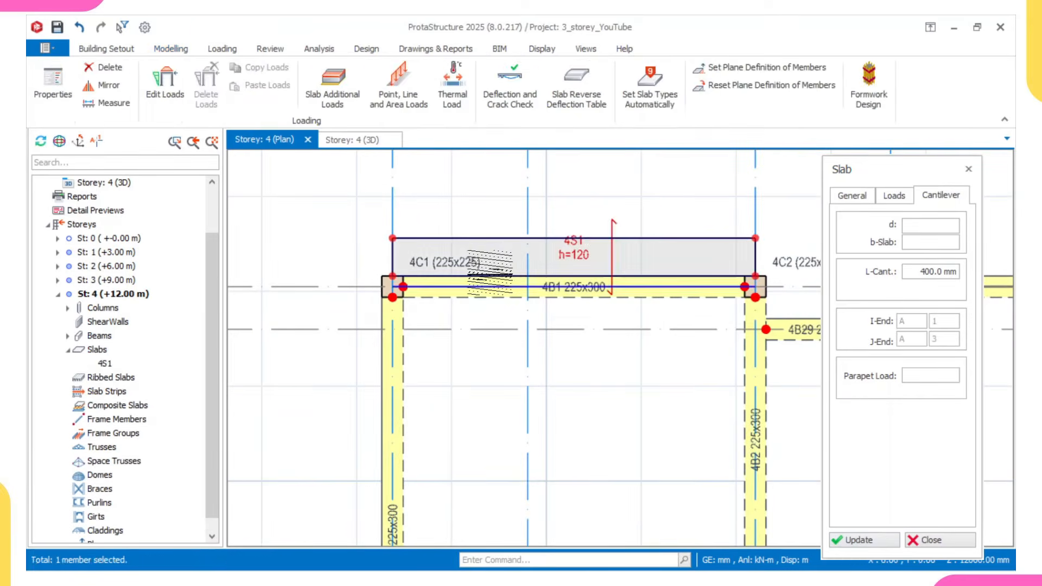
# - Insert a cantilever slab on the outer side of axis 1, between axes A and D
pyautogui.click(394, 286)
pyautogui.scroll(-3, 404, 318)
pyautogui.moveTo(416, 421); pyautogui.dragTo(442, 321, button='middle')
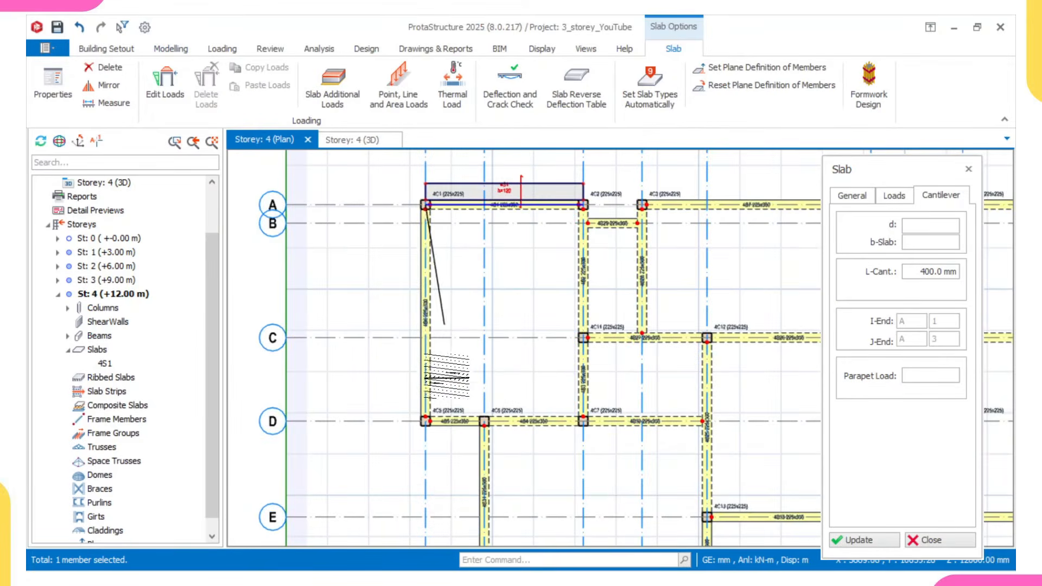
pyautogui.click(422, 422)
pyautogui.click(396, 426)
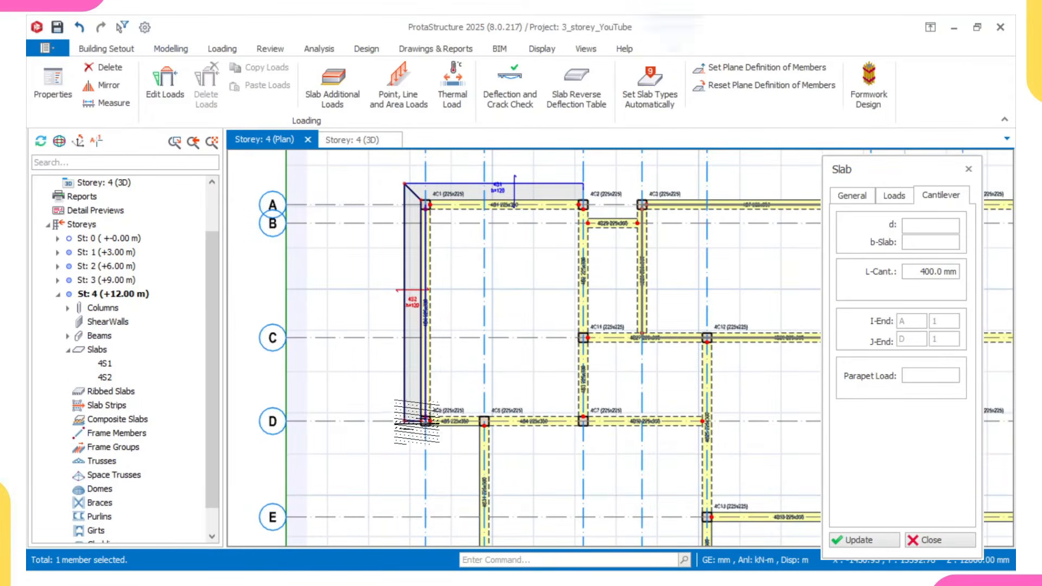
# - Insert cantilever slabs outside axis D between axes 1 and 2, and outside axis 2 between axes D and F
pyautogui.click(425, 423)
pyautogui.scroll(2, 456, 422)
pyautogui.click(494, 421)
pyautogui.click(493, 466)
pyautogui.scroll(-1, 480, 369)
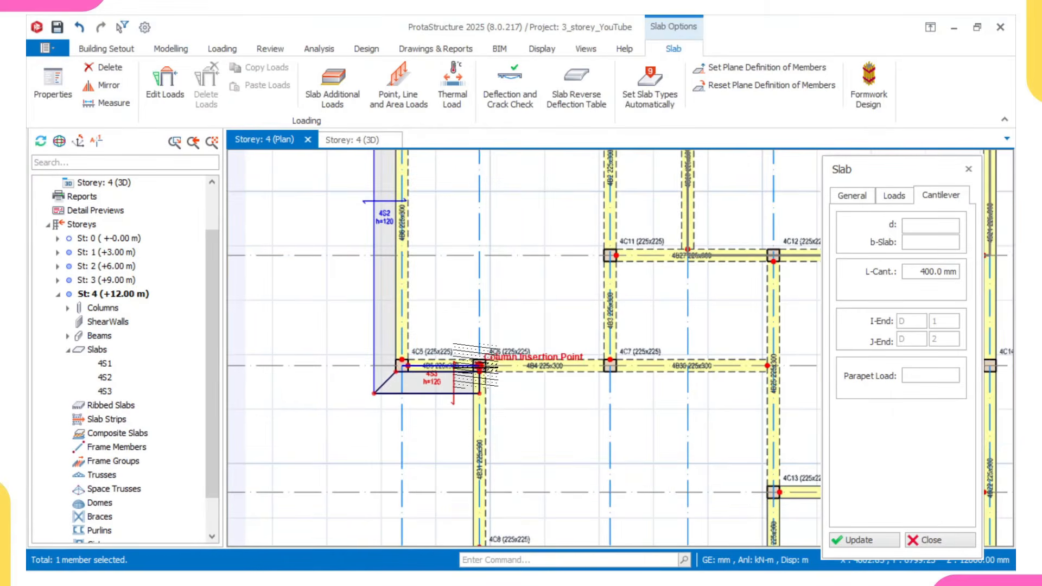
pyautogui.scroll(2, 459, 372)
pyautogui.click(444, 399)
pyautogui.click(413, 392)
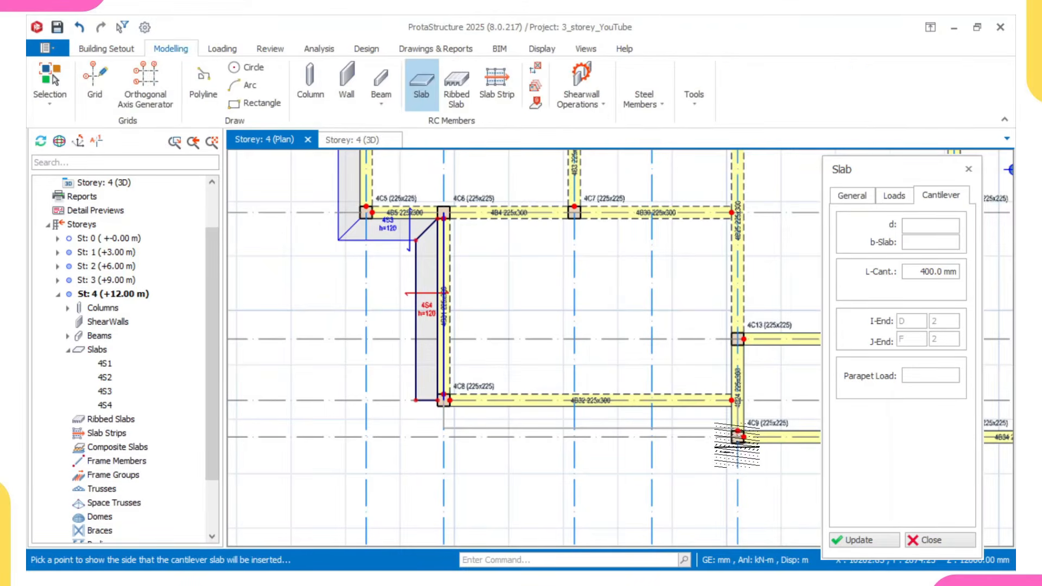
# - Insert cantilever slabs outside axis F between axes 2 and 5, and outside axis 5 between axes F and G
pyautogui.click(730, 434)
pyautogui.scroll(3, 611, 363)
pyautogui.moveTo(610, 399); pyautogui.dragTo(610, 433)
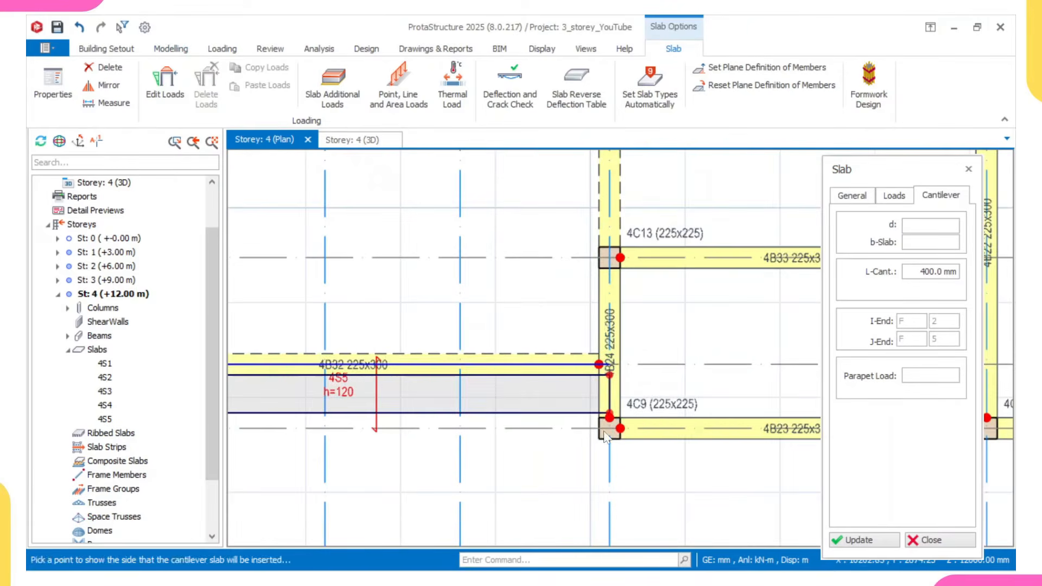
pyautogui.click(599, 437)
pyautogui.scroll(-4, 613, 429)
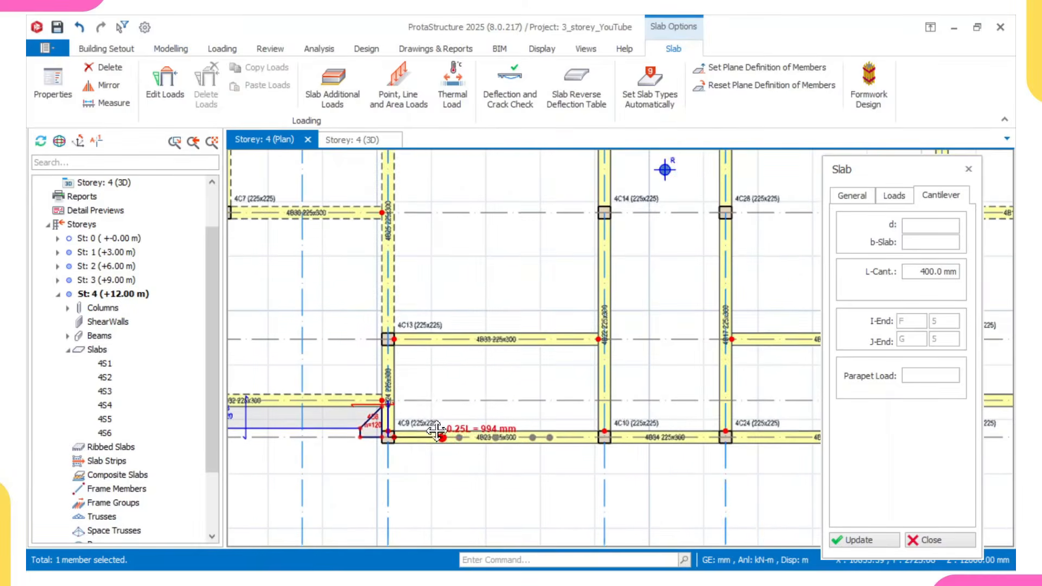
# - Insert a cantilever slab along beam 4B23 on the outer side of axis G, between axes 5 and 6
pyautogui.moveTo(640, 435); pyautogui.dragTo(577, 428, button='middle')
pyautogui.scroll(4, 569, 424)
pyautogui.click(519, 424)
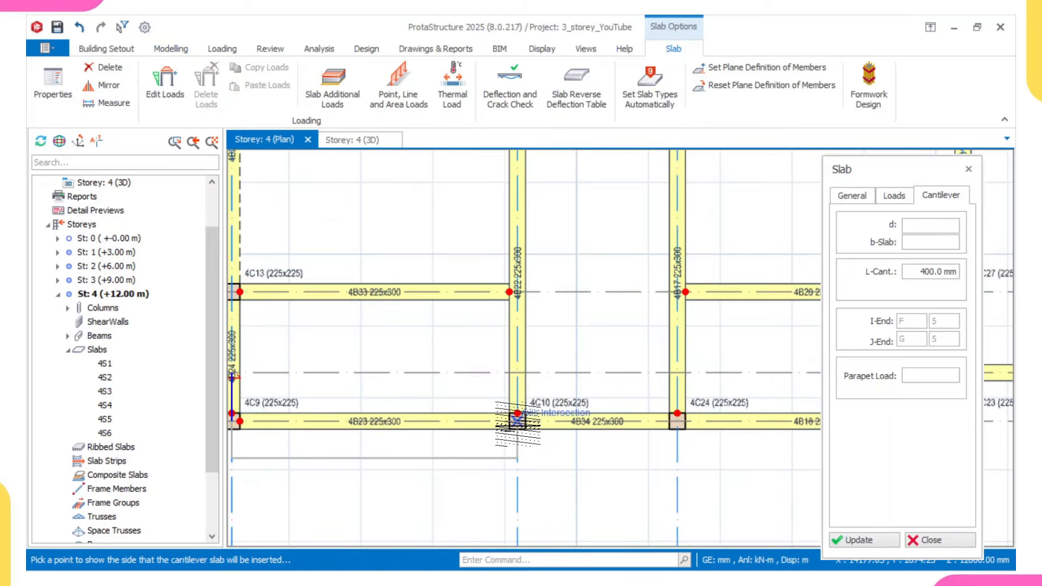
pyautogui.scroll(-3, 519, 422)
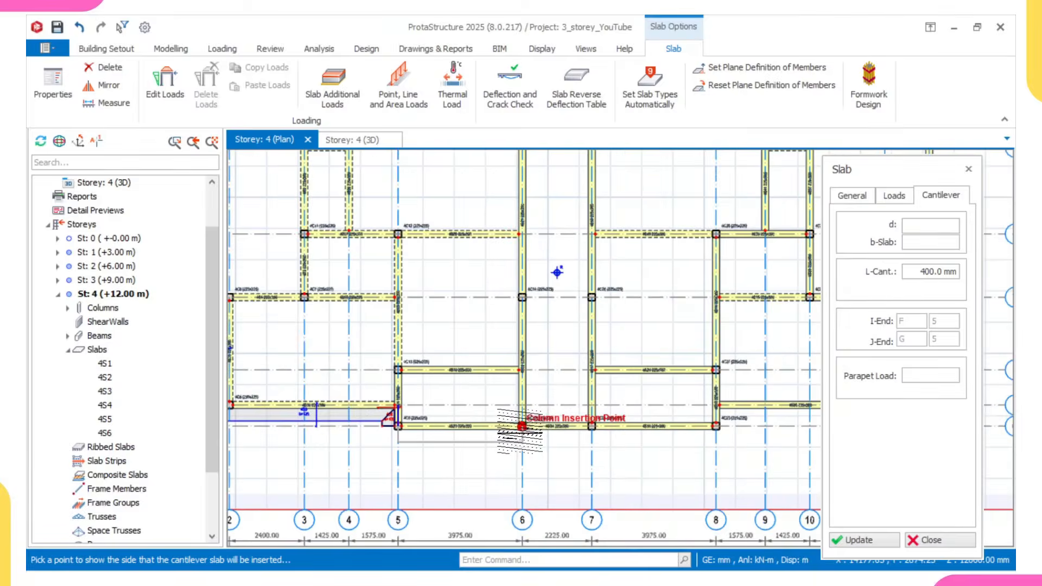
pyautogui.scroll(2, 521, 426)
pyautogui.click(525, 422)
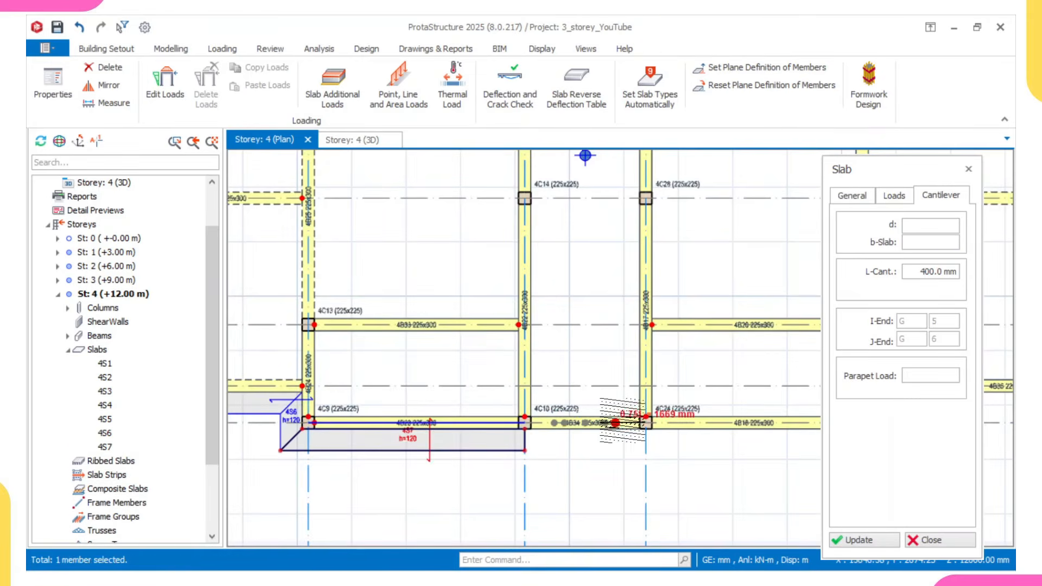
# - Insert cantilever slabs outside axis G between axes 6 and 7, and between axes 7 and 8
pyautogui.click(526, 422)
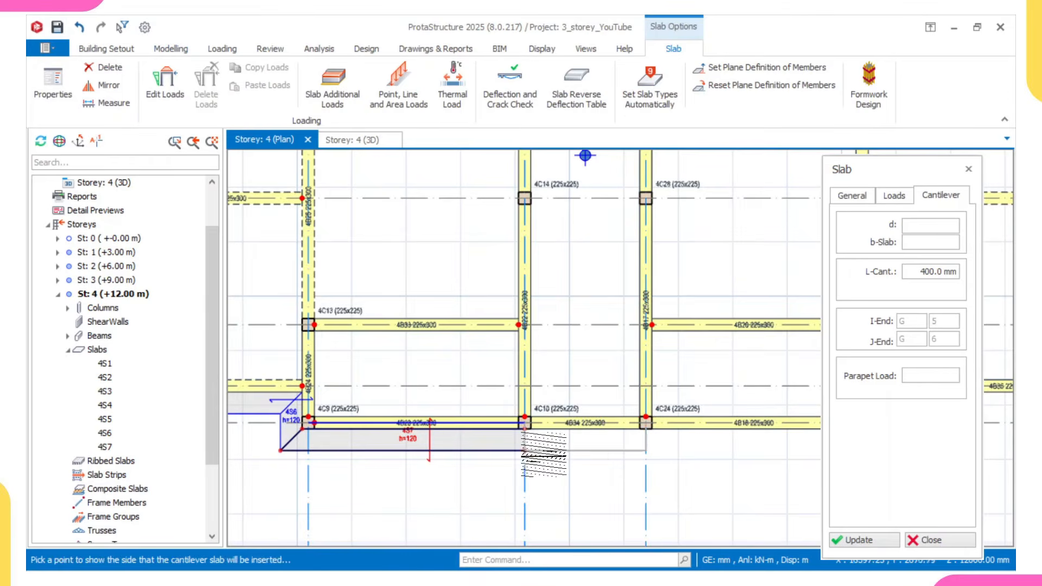
pyautogui.click(659, 442)
pyautogui.moveTo(658, 441); pyautogui.dragTo(432, 402, button='middle')
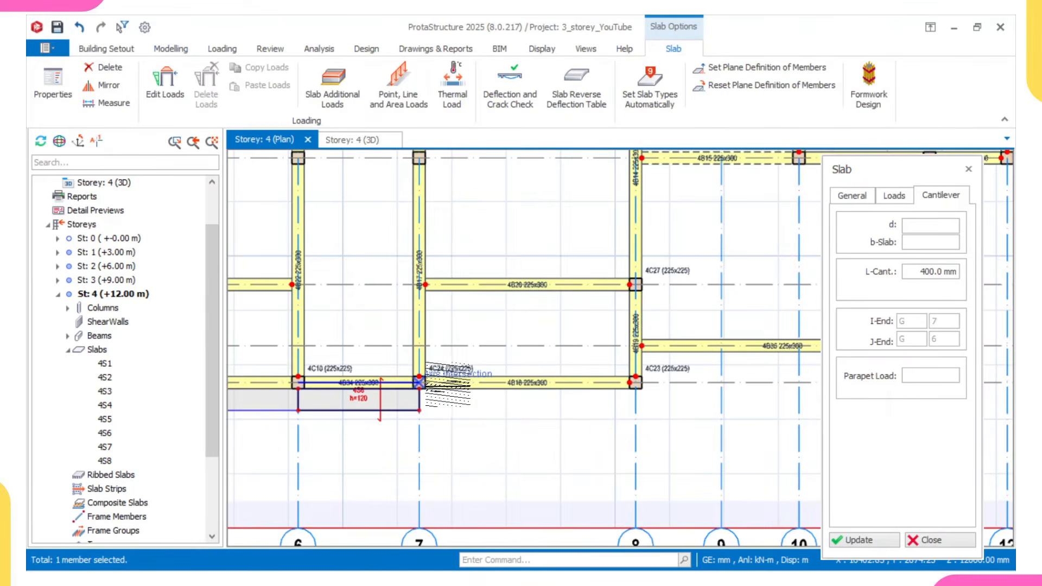
pyautogui.click(638, 385)
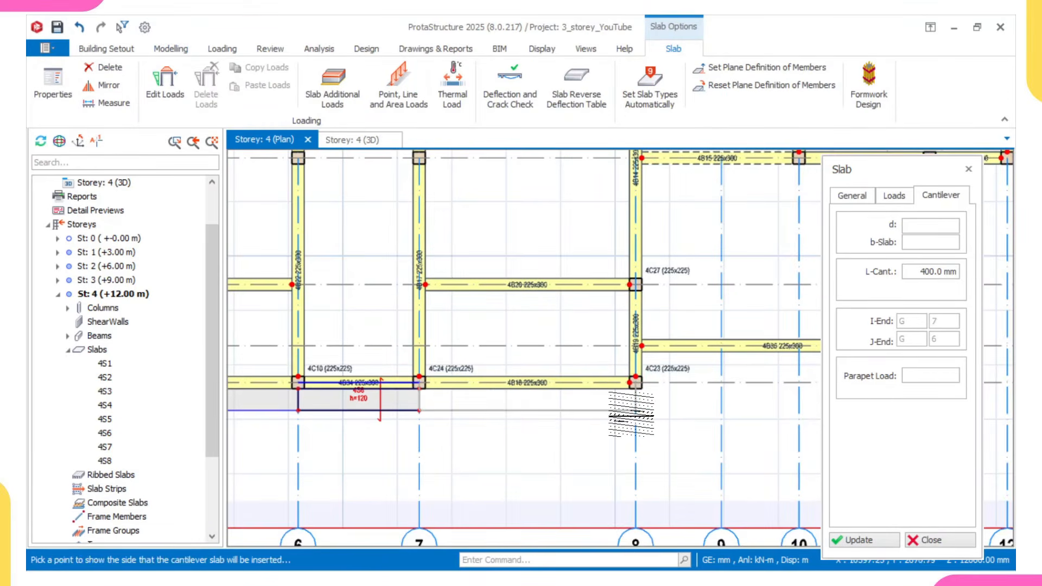
pyautogui.click(631, 415)
pyautogui.moveTo(633, 413); pyautogui.dragTo(500, 416, button='middle')
# - Insert a cantilever slab on the outer side of axis 8, between axes G and F
pyautogui.scroll(3, 505, 401)
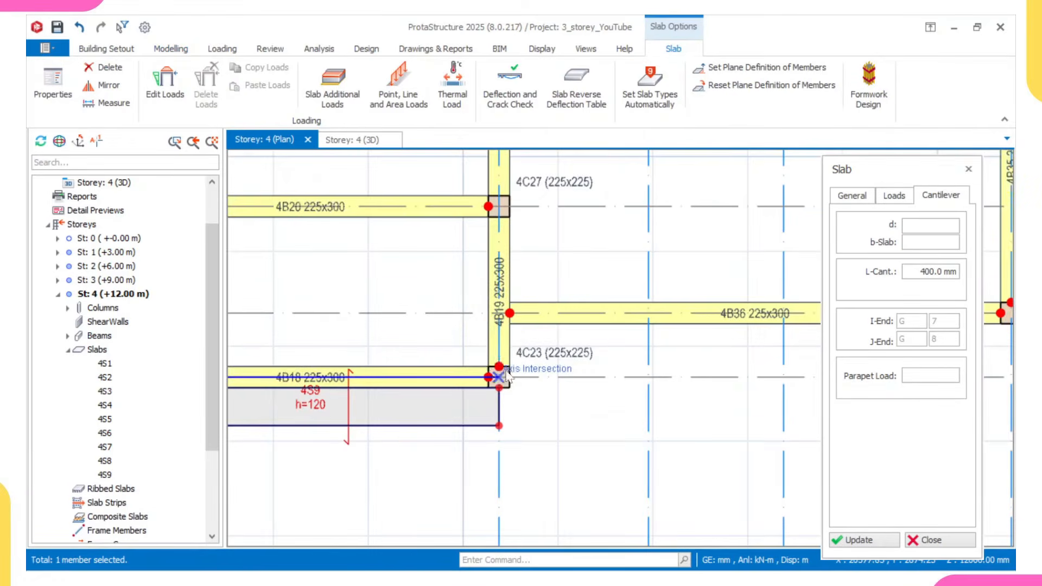
pyautogui.click(498, 304)
pyautogui.click(548, 360)
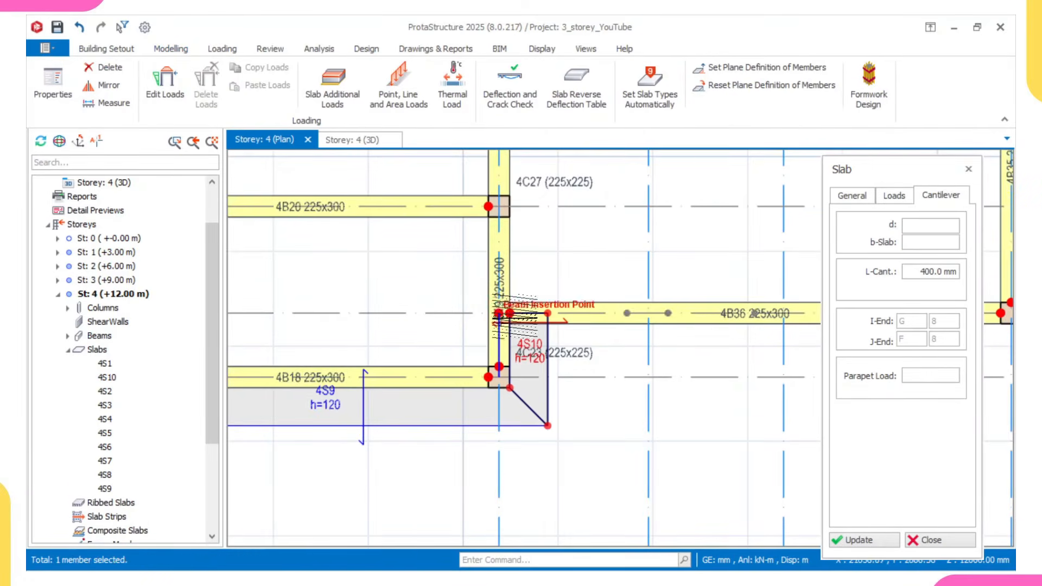
# - Insert a cantilever slab along beam 4B36 on the outer side of axis F, between axes 8 and 11
pyautogui.scroll(-3, 580, 324)
pyautogui.moveTo(579, 325); pyautogui.dragTo(490, 331, button='middle')
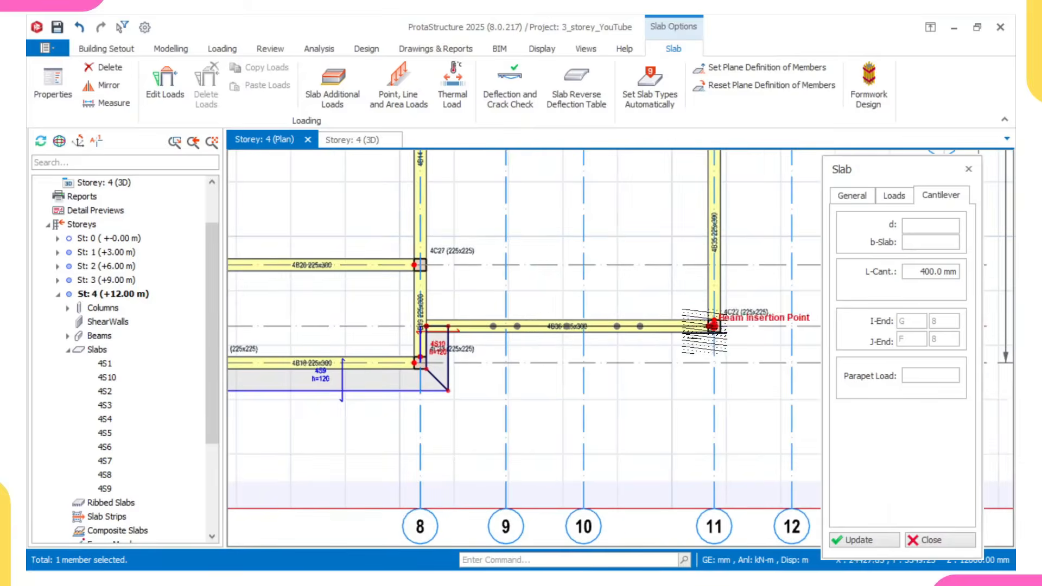
pyautogui.scroll(3, 705, 328)
pyautogui.click(709, 326)
pyautogui.moveTo(709, 327); pyautogui.dragTo(667, 359, button='middle')
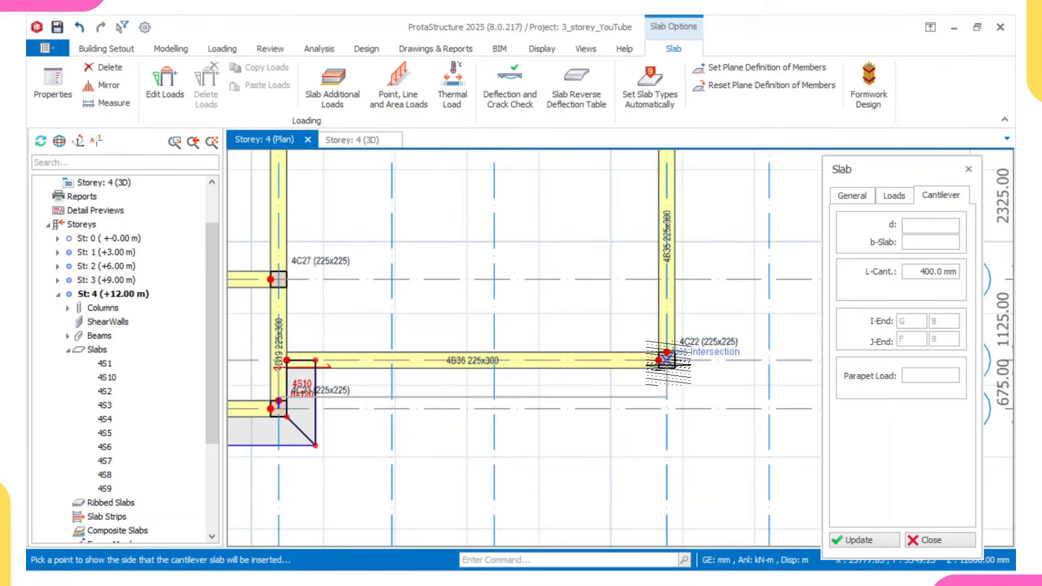
pyautogui.scroll(1, 668, 363)
pyautogui.scroll(-2, 668, 372)
pyautogui.scroll(1, 668, 373)
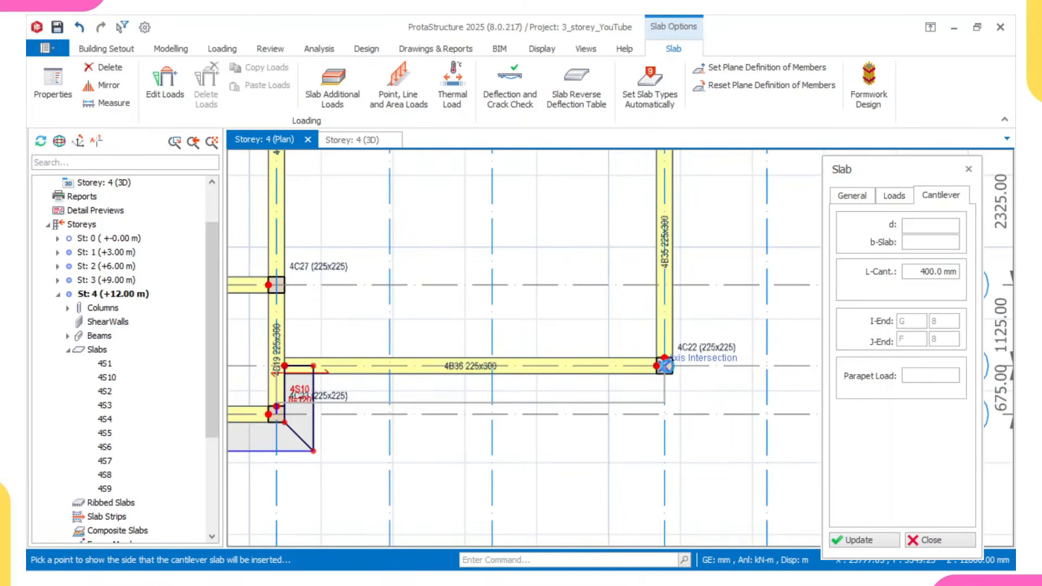
pyautogui.click(668, 367)
pyautogui.scroll(-1, 669, 307)
pyautogui.scroll(1, 676, 354)
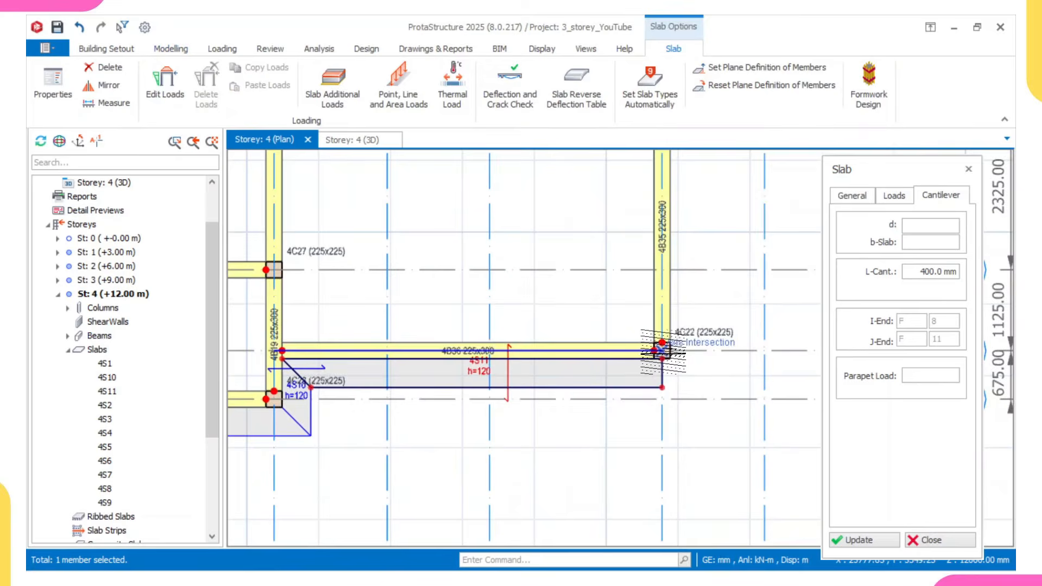
# - Insert a cantilever slab on the outer side of axis 11, between axes F and D
pyautogui.scroll(-2, 658, 278)
pyautogui.scroll(1, 648, 261)
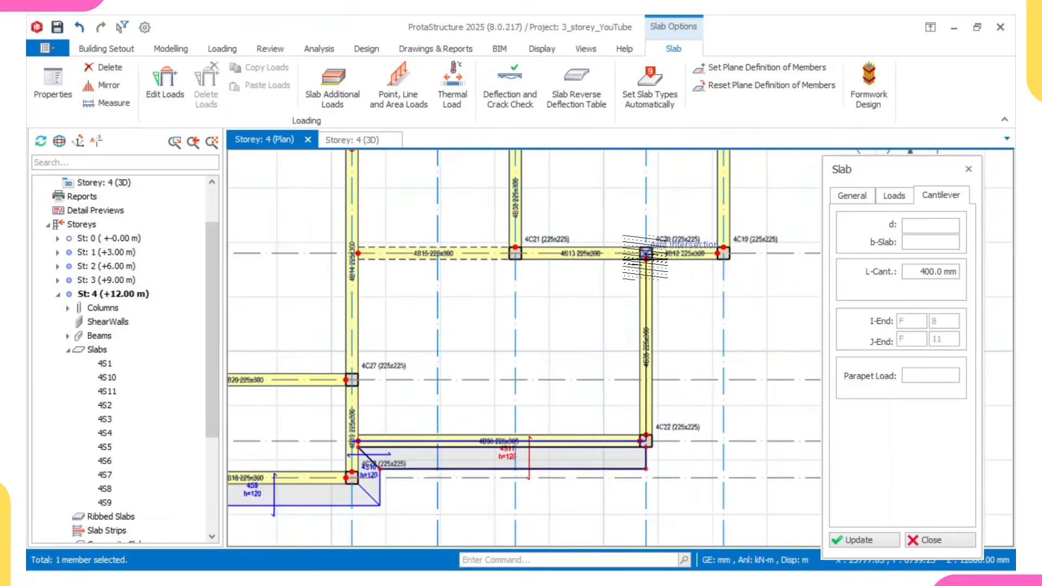
pyautogui.click(646, 254)
pyautogui.click(684, 271)
pyautogui.moveTo(684, 275); pyautogui.dragTo(661, 301, button='middle')
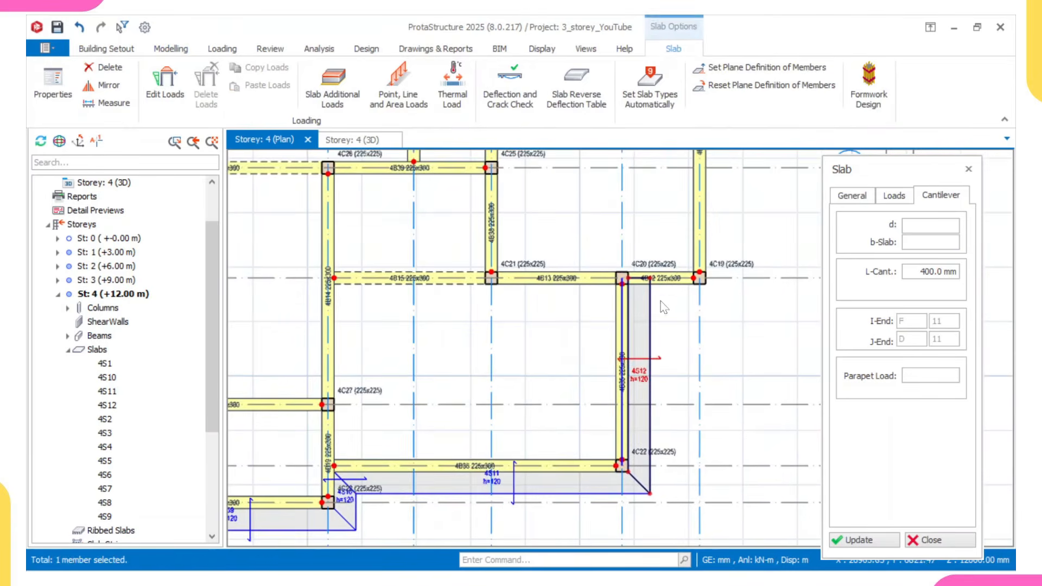
# - Insert a cantilever slab along beam 4B12 on the outer side of axis D, between axes 11 and 12
pyautogui.scroll(2, 660, 300)
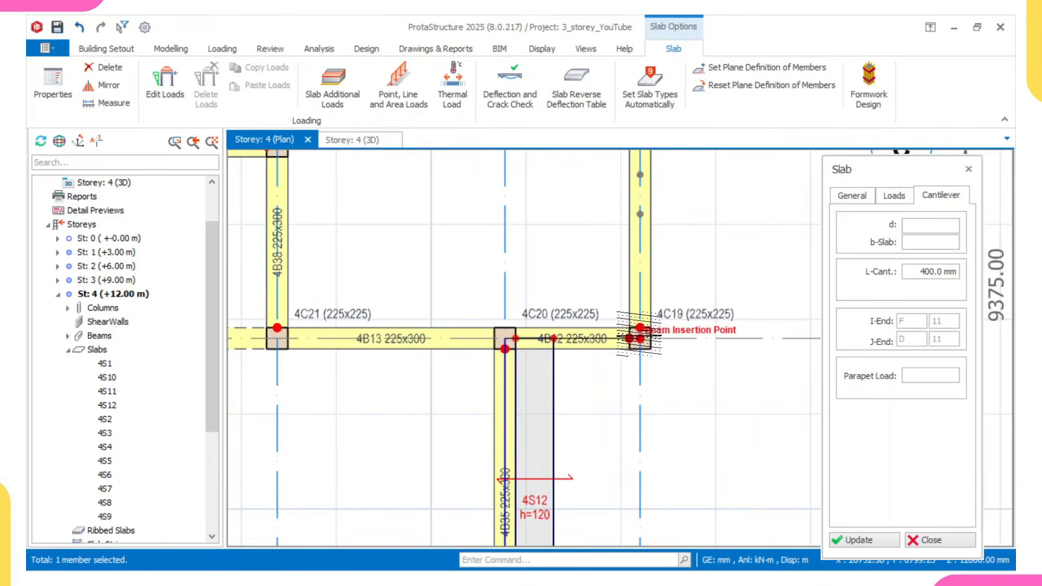
pyautogui.click(639, 337)
pyautogui.click(639, 389)
pyautogui.scroll(-2, 670, 350)
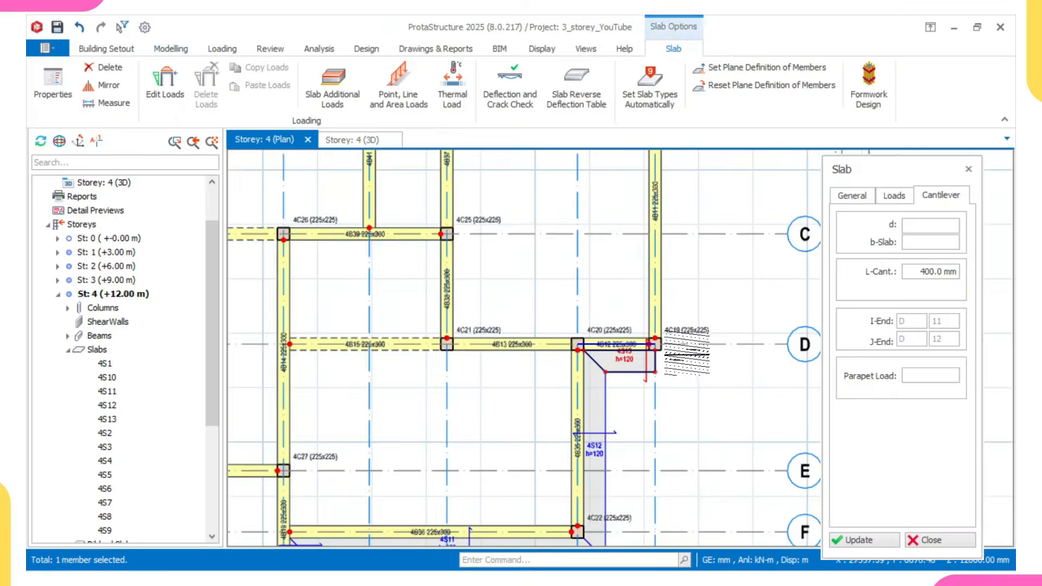
# - Insert a cantilever slab on the outer side of axis 12, between axes D and A
pyautogui.scroll(1, 670, 350)
pyautogui.moveTo(670, 350); pyautogui.dragTo(574, 404, button='middle')
pyautogui.click(576, 371)
pyautogui.scroll(-2, 577, 371)
pyautogui.moveTo(579, 229); pyautogui.dragTo(579, 298, button='middle')
pyautogui.scroll(2, 579, 298)
pyautogui.click(551, 281)
pyautogui.click(597, 289)
pyautogui.scroll(-2, 597, 288)
pyautogui.scroll(1, 596, 312)
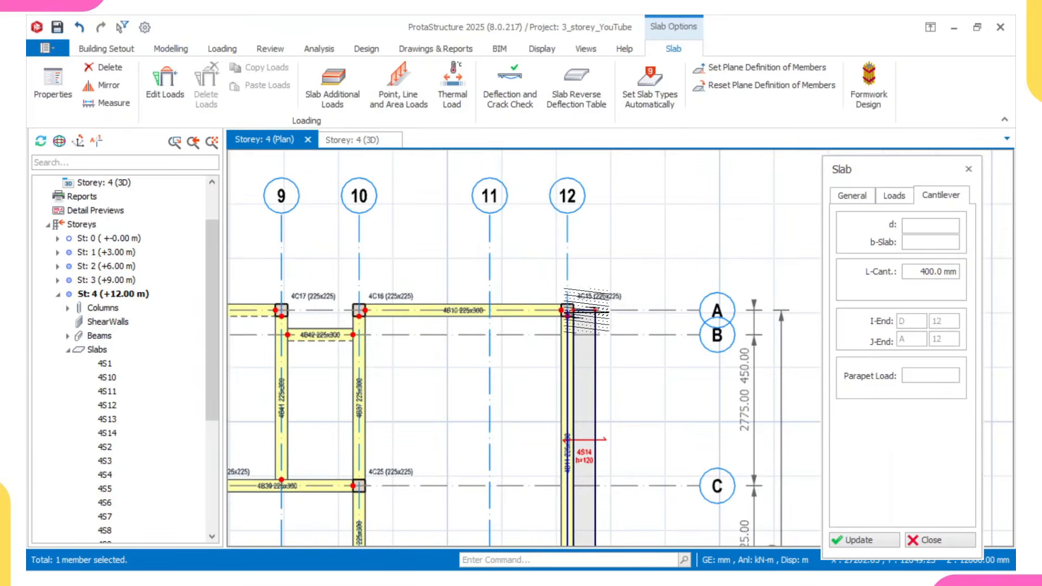
# - Insert a cantilever slab along beam 4B10 on the outer side of axis A, between axes 12 and 10
pyautogui.click(569, 310)
pyautogui.moveTo(356, 348); pyautogui.dragTo(587, 382, button='middle')
pyautogui.scroll(3, 590, 355)
pyautogui.click(591, 329)
pyautogui.click(587, 291)
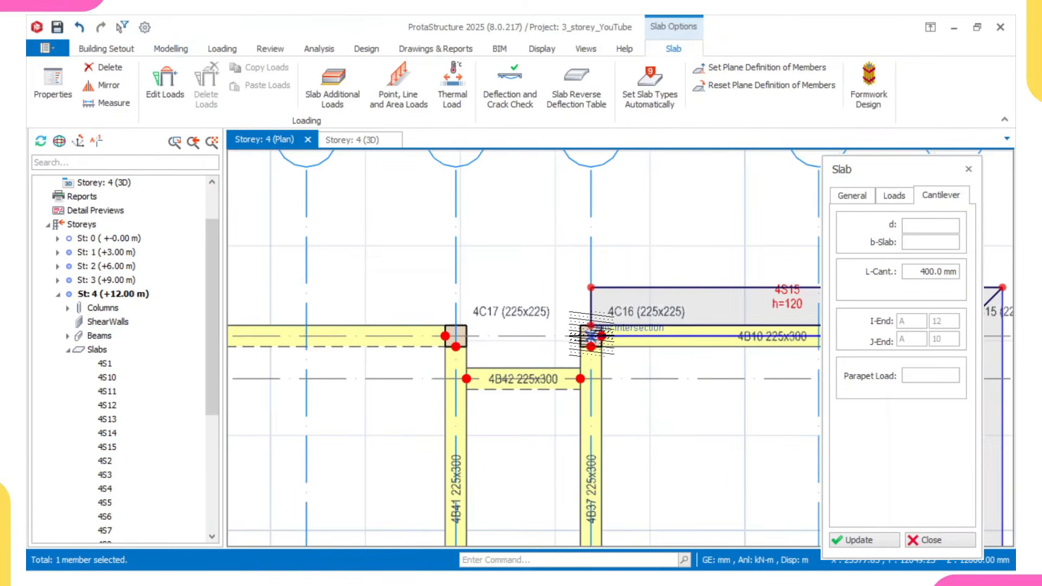
# - Insert cantilever slabs in the recess along axis 10 between axes A and B, and along axis B between axes 10 and 9
pyautogui.click(590, 378)
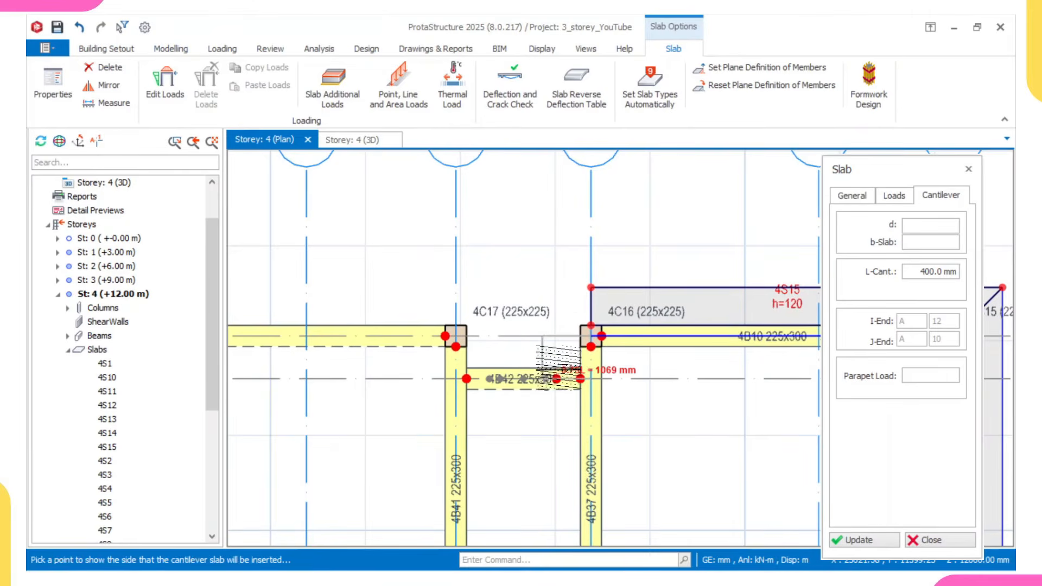
pyautogui.click(558, 369)
pyautogui.click(455, 378)
pyautogui.click(455, 335)
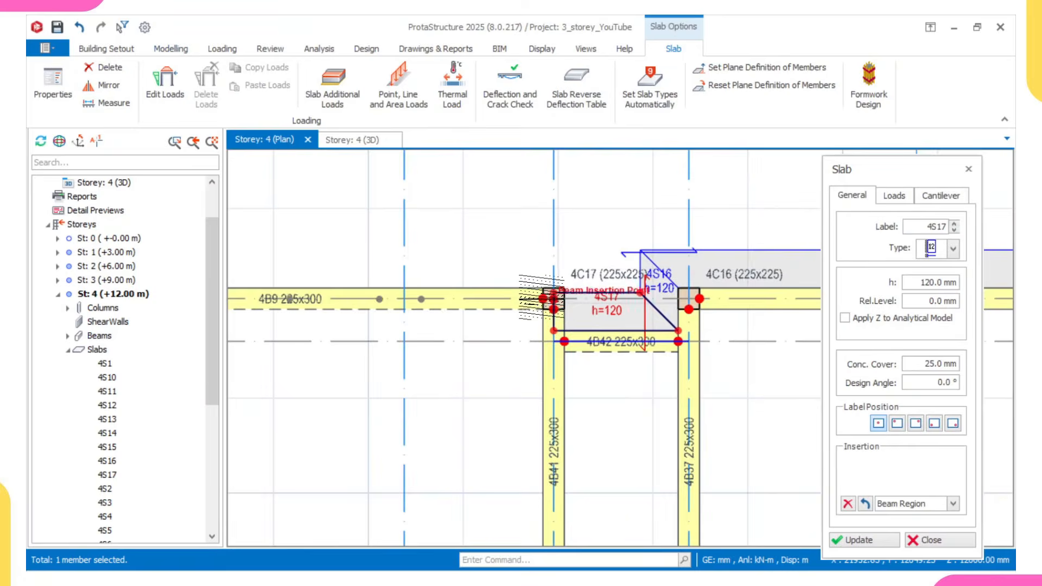
# - Insert cantilever slabs outside axis A between axes 9 and 7, and between axes 7 and 6
pyautogui.scroll(-5, 438, 315)
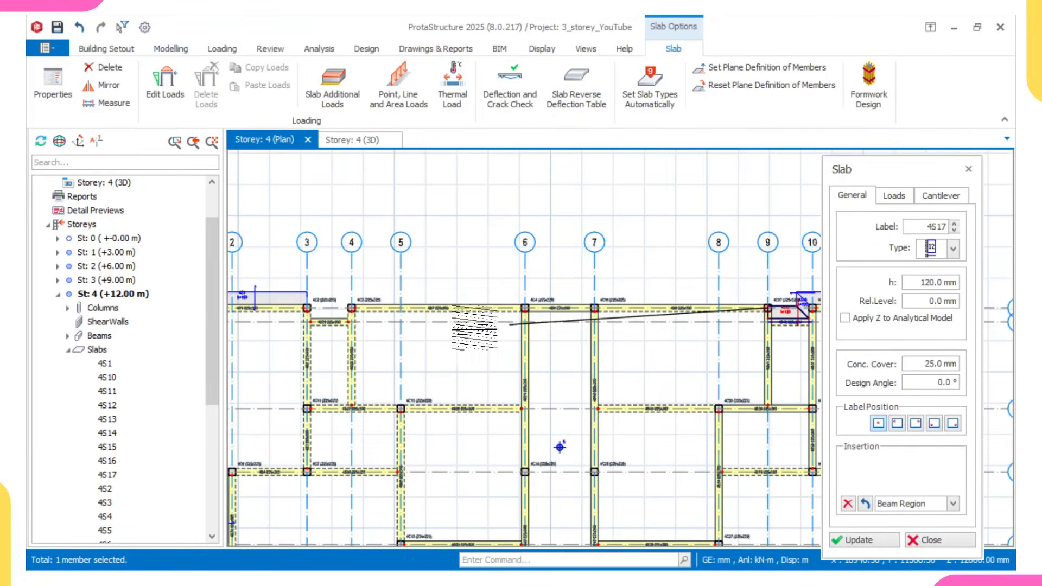
pyautogui.scroll(3, 359, 300)
pyautogui.click(501, 326)
pyautogui.click(500, 323)
pyautogui.scroll(-3, 449, 326)
pyautogui.scroll(2, 537, 336)
pyautogui.click(527, 340)
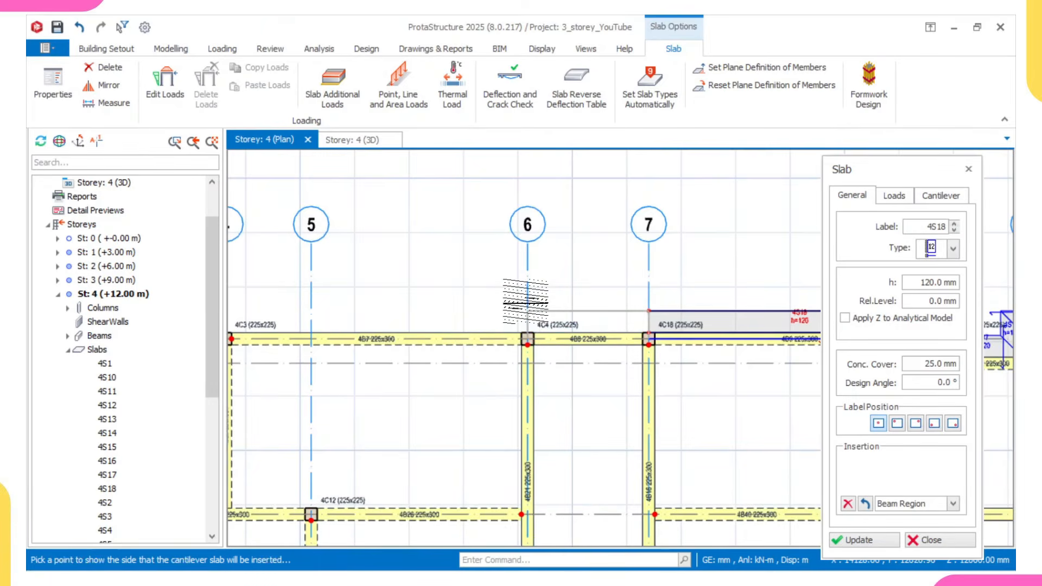
pyautogui.click(525, 301)
pyautogui.scroll(-2, 520, 338)
# - Insert a cantilever slab along beam 4B7 on the outer side of axis A, between axes 6 and 4
pyautogui.moveTo(520, 338); pyautogui.dragTo(638, 339, button='middle')
pyautogui.scroll(2, 472, 345)
pyautogui.click(443, 344)
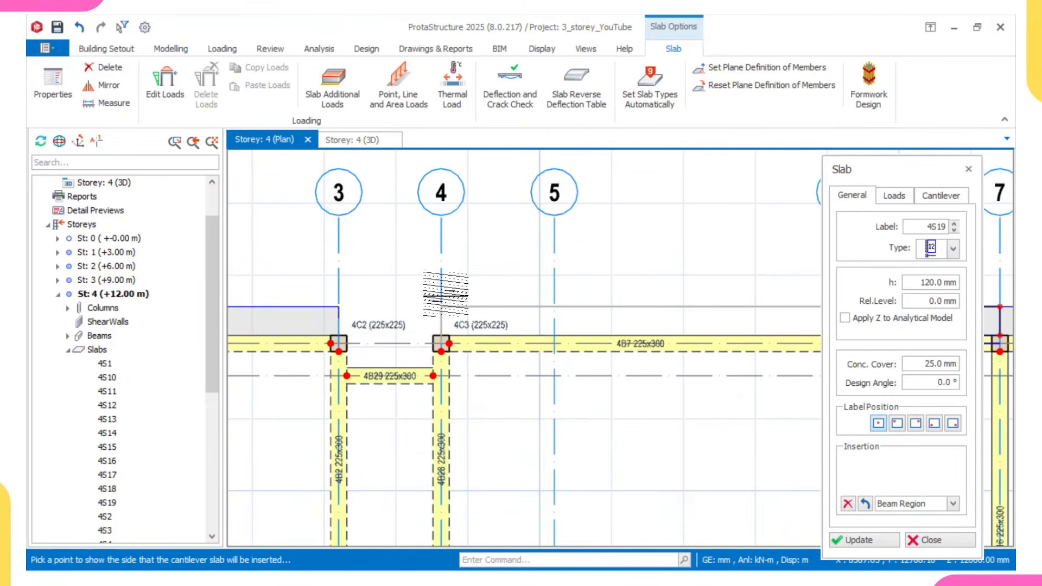
pyautogui.click(443, 287)
# - Insert cantilever slabs in the recess along axis 4 between axes A and B, and along axis B between axes 4 and 3
pyautogui.scroll(2, 441, 343)
pyautogui.click(425, 408)
pyautogui.click(428, 407)
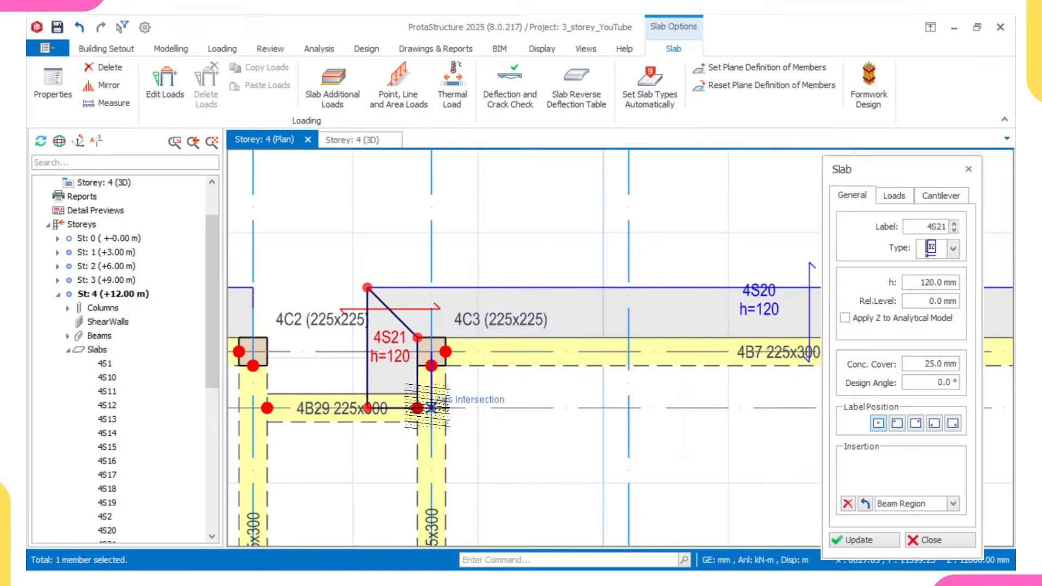
pyautogui.click(252, 406)
pyautogui.click(318, 307)
pyautogui.scroll(-4, 325, 315)
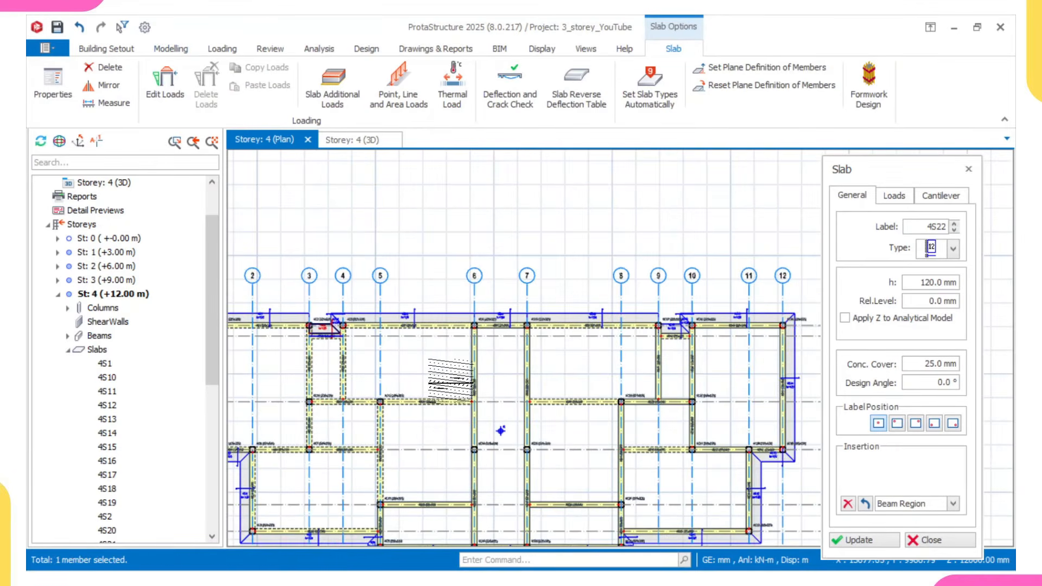
pyautogui.press('Escape')
# - Examine the storey 4 plan to check the perimeter cantilever slabs and the beam layout
pyautogui.scroll(-4, 545, 350)
pyautogui.scroll(4, 427, 364)
pyautogui.moveTo(495, 393); pyautogui.dragTo(522, 403, button='middle')
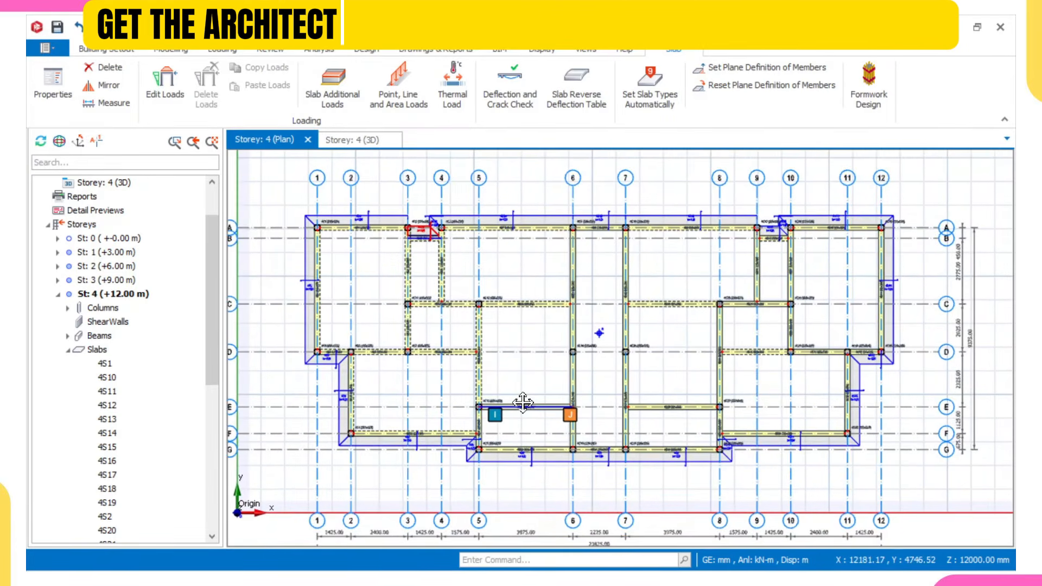
pyautogui.scroll(1, 503, 386)
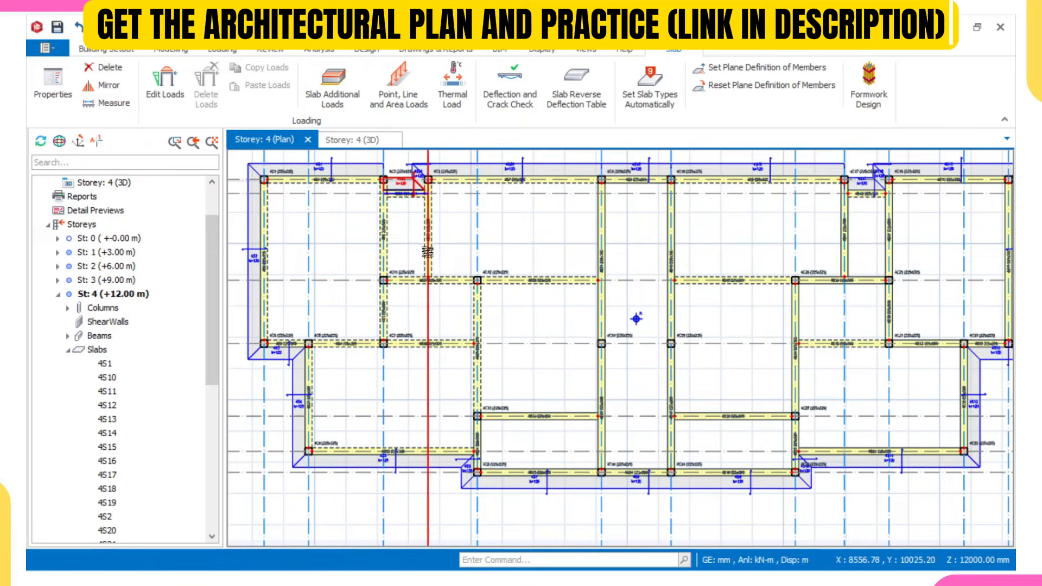
pyautogui.moveTo(428, 254); pyautogui.dragTo(393, 229, button='middle')
pyautogui.scroll(-2, 406, 290)
pyautogui.moveTo(573, 304)
pyautogui.mouseDown(button='middle')
pyautogui.moveTo(458, 299)
pyautogui.moveTo(445, 317)
pyautogui.mouseUp(button='middle')
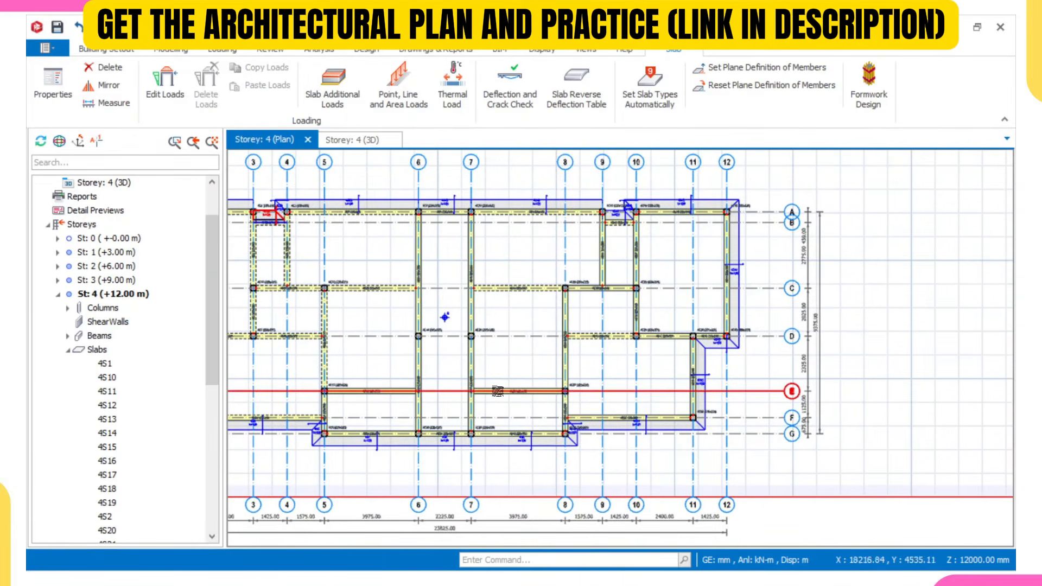
pyautogui.moveTo(489, 391); pyautogui.dragTo(548, 364, button='middle')
pyautogui.moveTo(441, 387); pyautogui.dragTo(471, 351, button='middle')
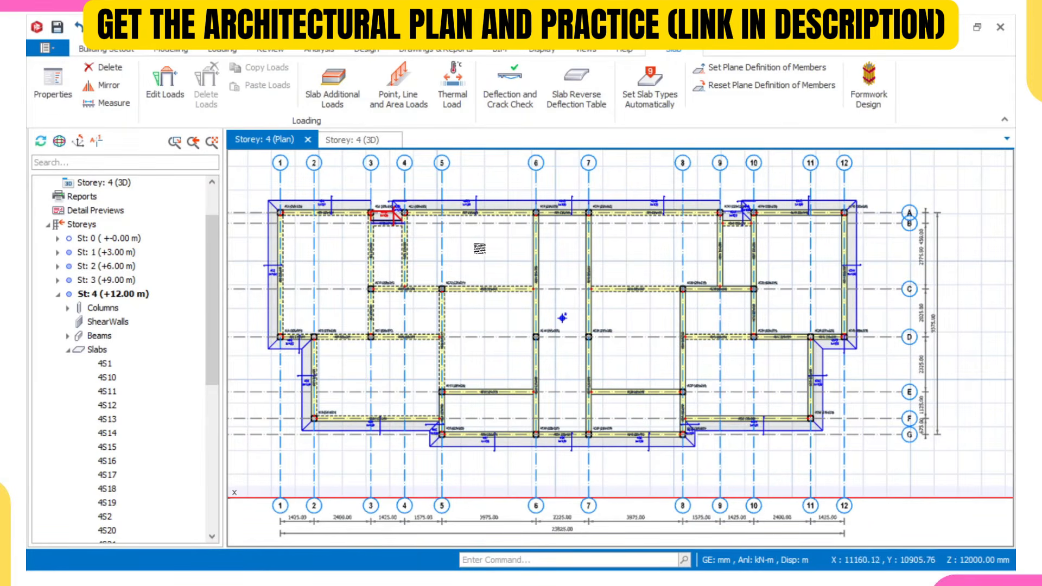
# - Show storey 4 in the 3D view and hide the axes, ghost axes and plane definitions layers
pyautogui.click(374, 140)
pyautogui.moveTo(481, 286)
pyautogui.keyDown('shift'); pyautogui.mouseDown(button='middle')
pyautogui.moveTo(491, 211)
pyautogui.moveTo(500, 283)
pyautogui.mouseUp(button='middle'); pyautogui.keyUp('shift')
pyautogui.scroll(-3, 499, 243)
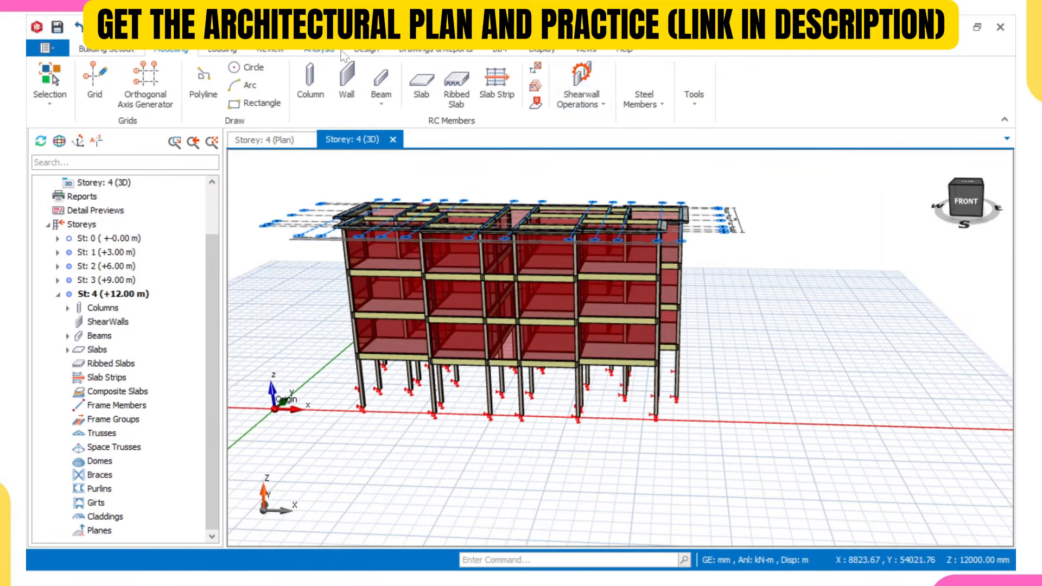
pyautogui.click(548, 50)
pyautogui.click(334, 98)
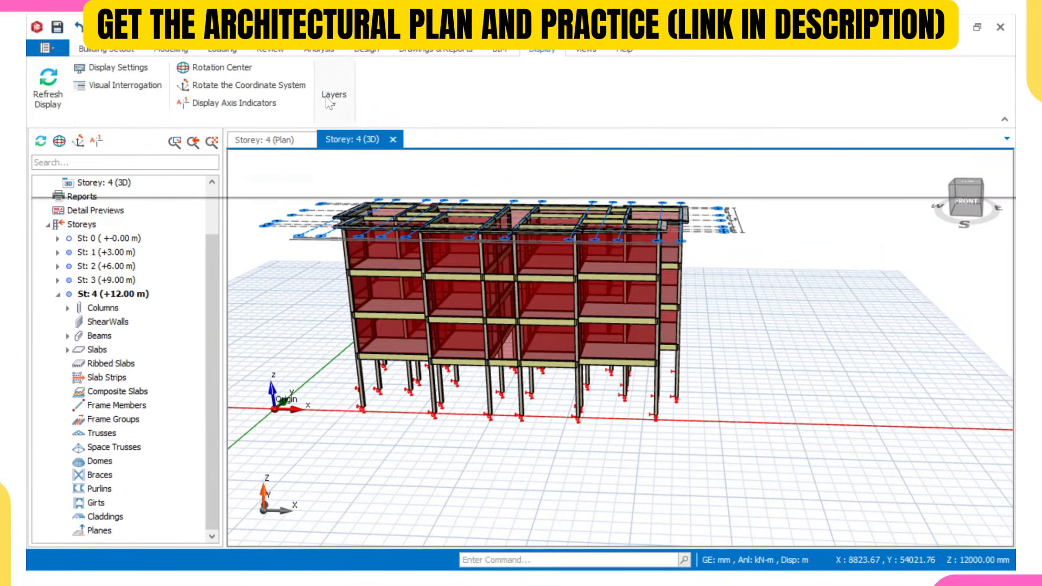
pyautogui.click(113, 154)
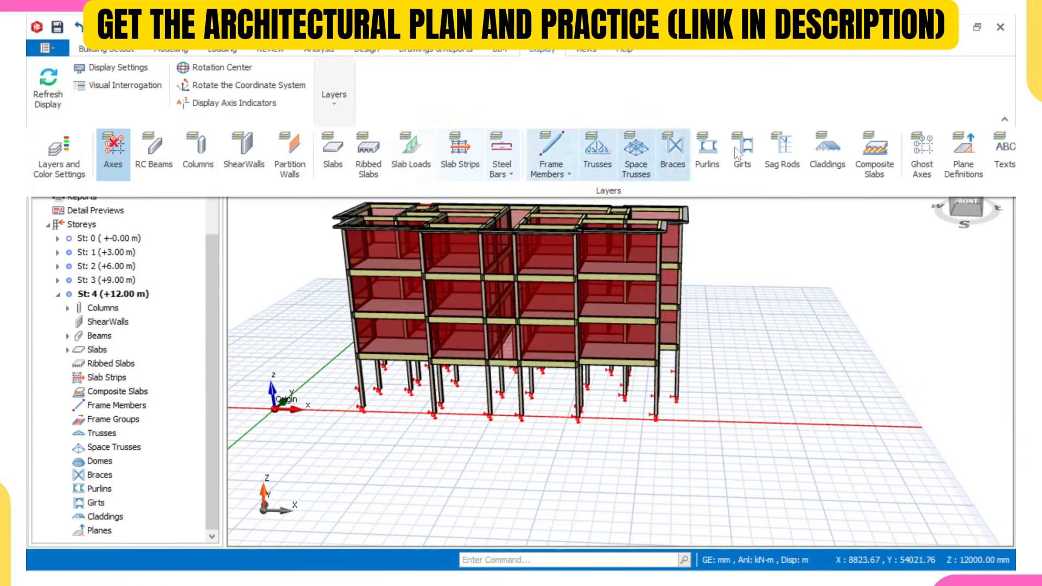
pyautogui.click(921, 155)
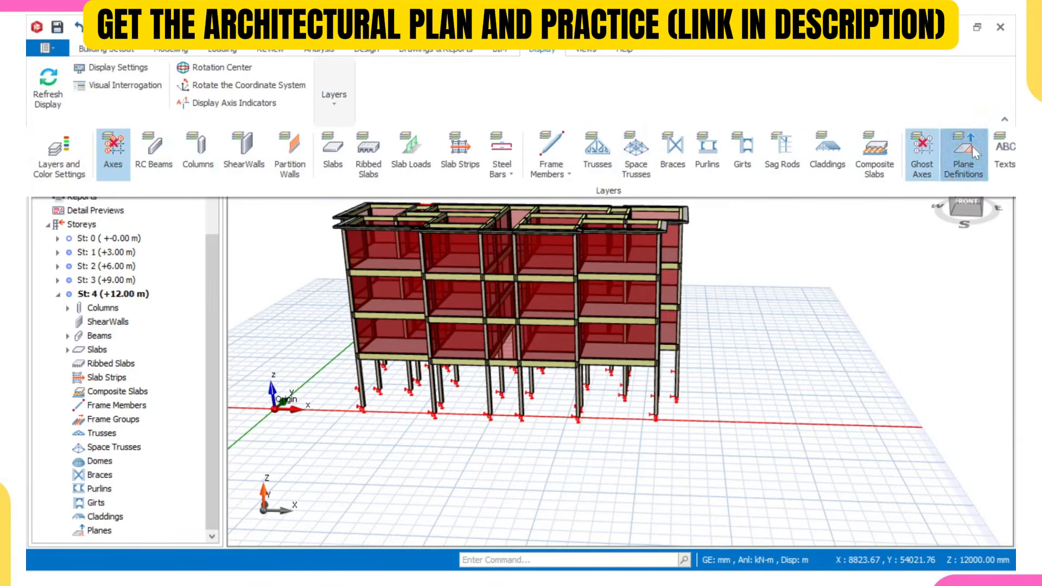
pyautogui.click(963, 155)
# - Examine the 3D building model from several angles, including the roof-level cantilever slabs and the front elevation
pyautogui.moveTo(798, 272); pyautogui.dragTo(463, 279, button='middle')
pyautogui.scroll(3, 702, 252)
pyautogui.moveTo(701, 251); pyautogui.dragTo(633, 221, button='middle')
pyautogui.scroll(5, 667, 219)
pyautogui.scroll(-4, 548, 223)
pyautogui.moveTo(678, 366); pyautogui.dragTo(570, 287, button='middle')
pyautogui.scroll(-3, 624, 367)
pyautogui.moveTo(649, 367); pyautogui.dragTo(643, 388, button='middle')
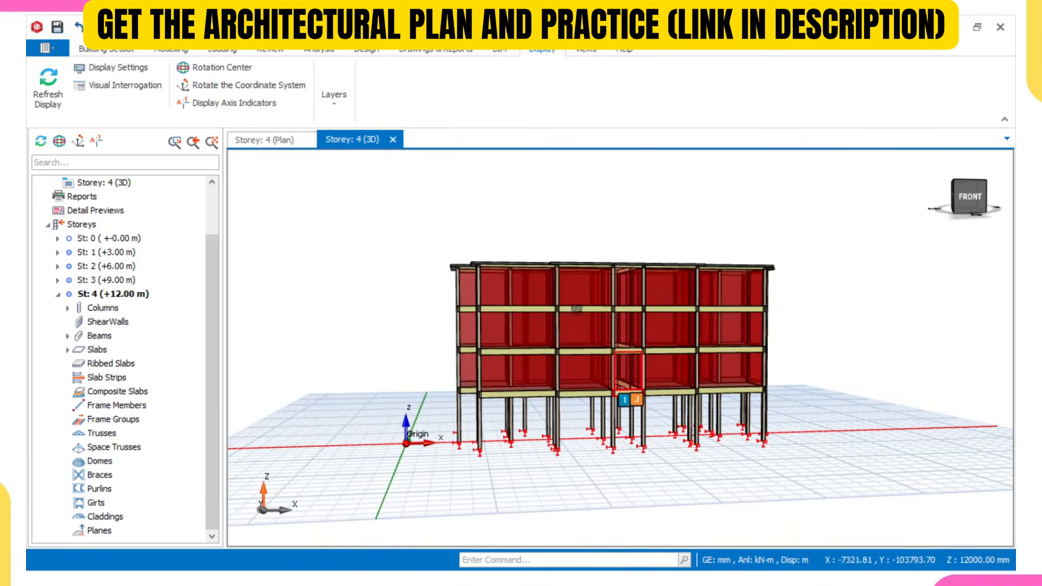
# - Open the Edit Storey settings from the storey operations
pyautogui.click(125, 50)
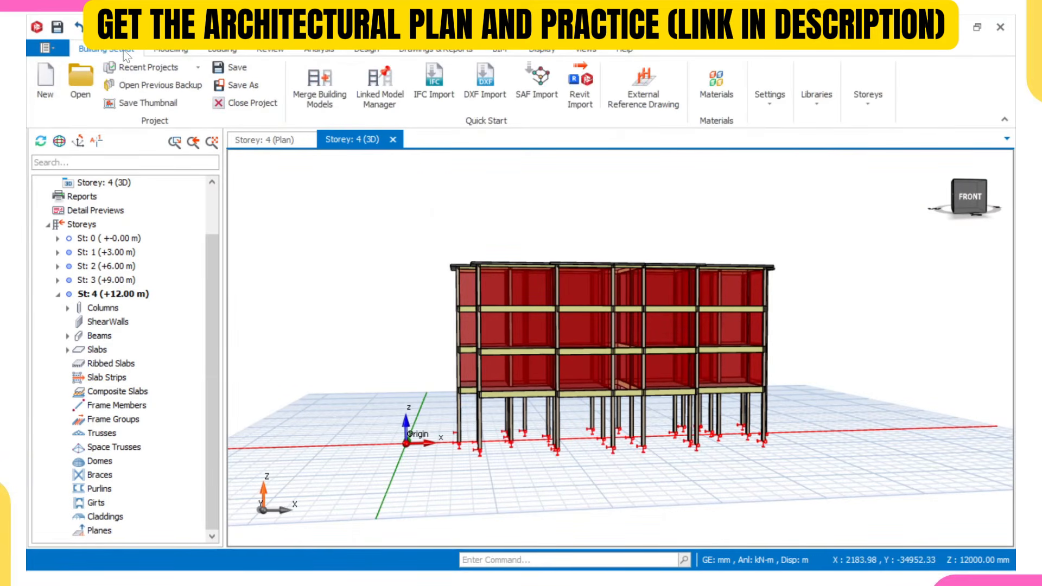
pyautogui.click(868, 95)
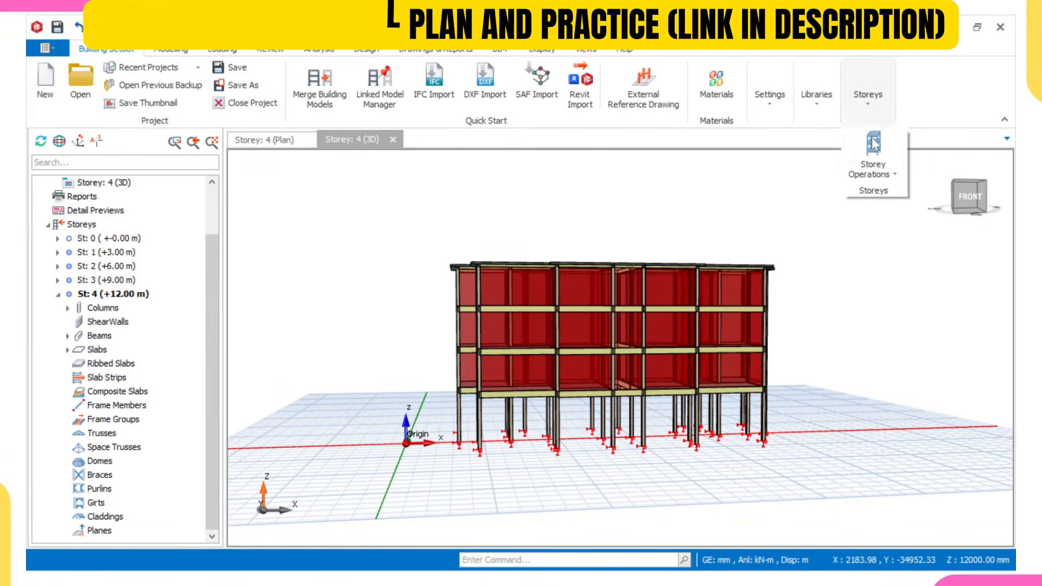
pyautogui.click(870, 163)
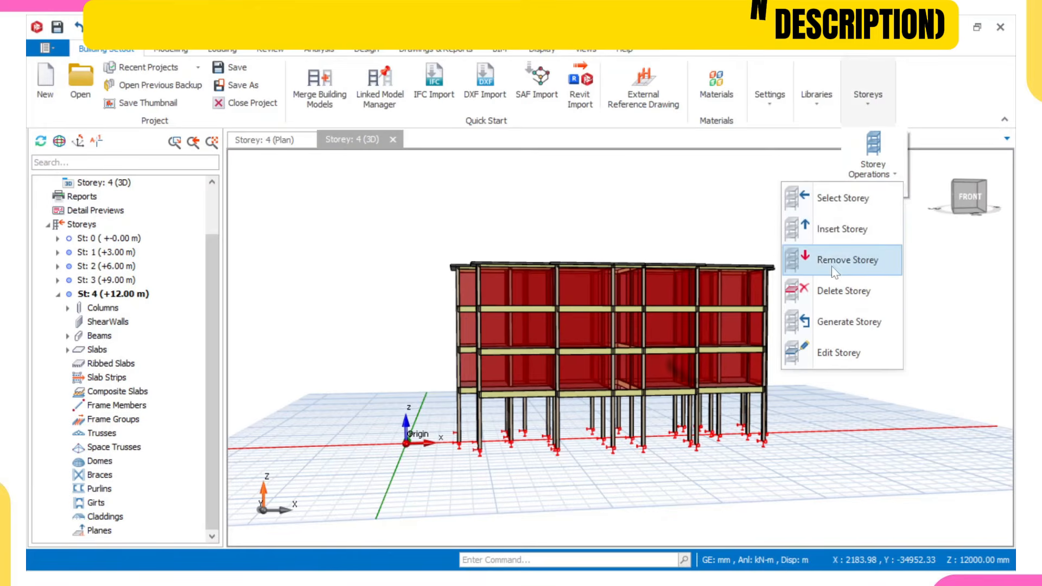
pyautogui.click(838, 351)
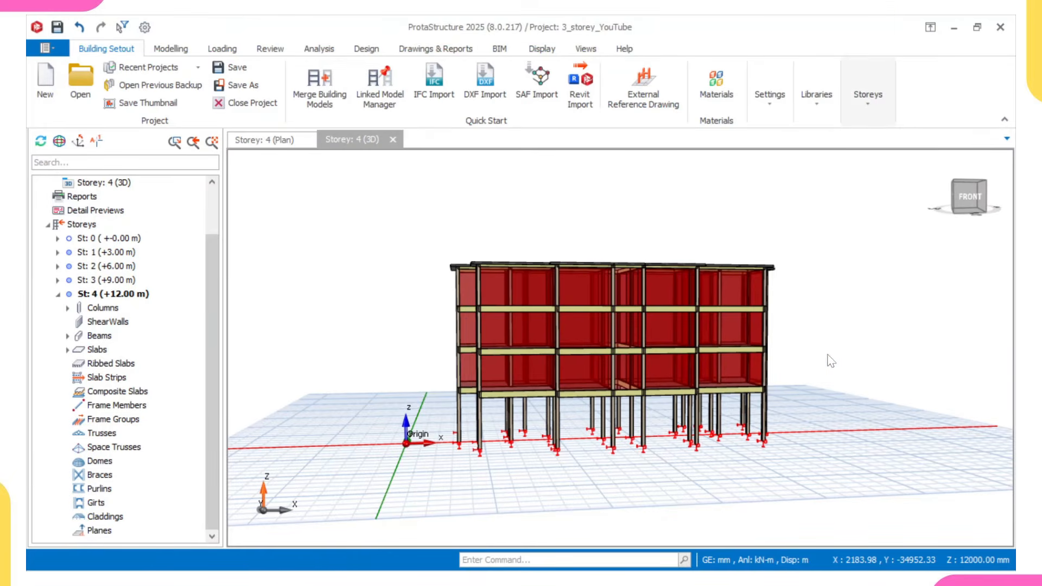
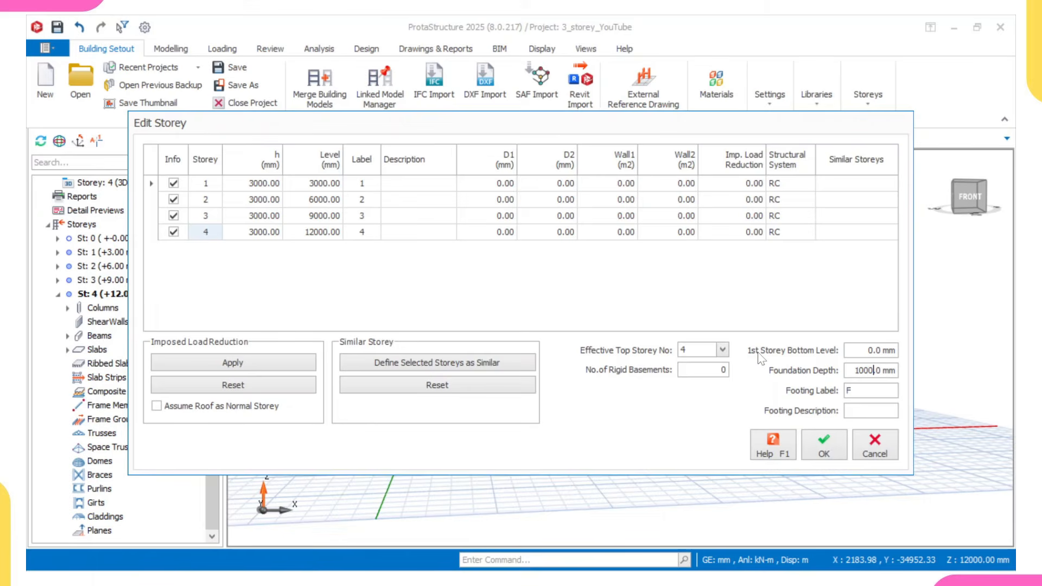
# - Set the 1st storey bottom level to 450 mm, keep the foundation depth at 1000 mm, and apply the storey changes
pyautogui.moveTo(890, 350); pyautogui.dragTo(868, 351)
pyautogui.write('45')
pyautogui.click(870, 370)
pyautogui.click(824, 448)
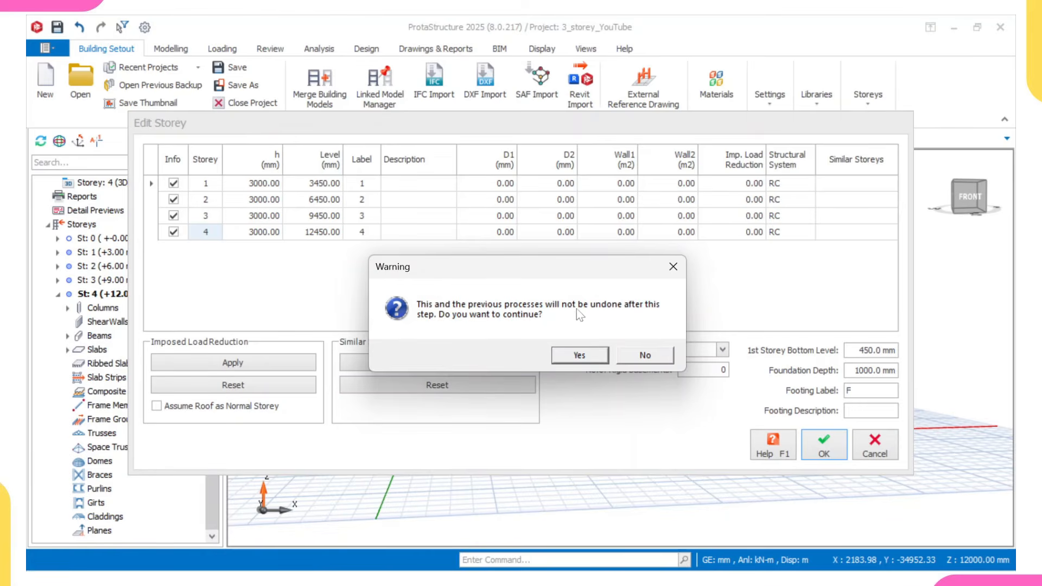
pyautogui.click(580, 355)
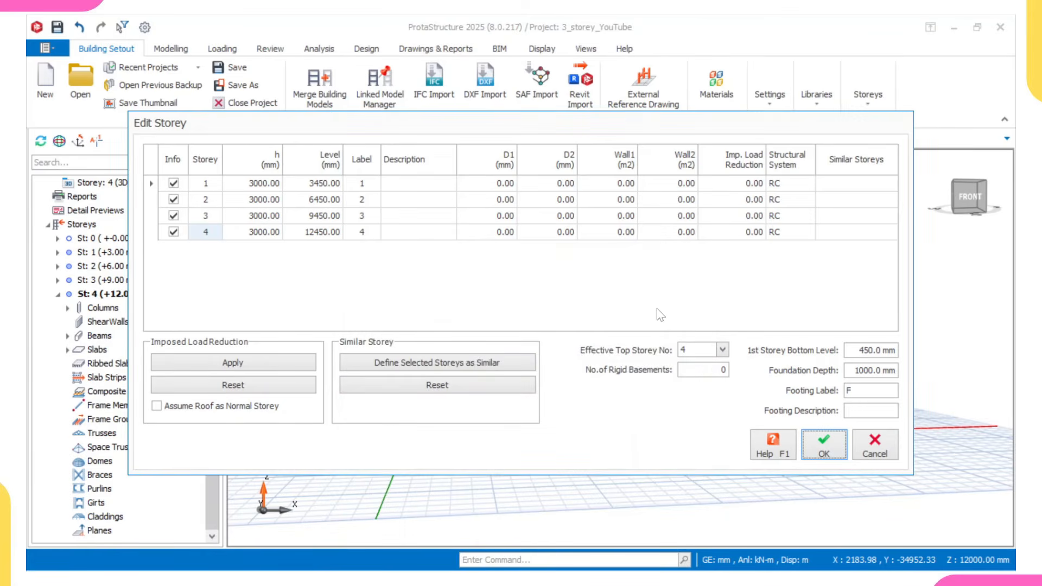
pyautogui.moveTo(586, 296); pyautogui.dragTo(590, 323, button='right')
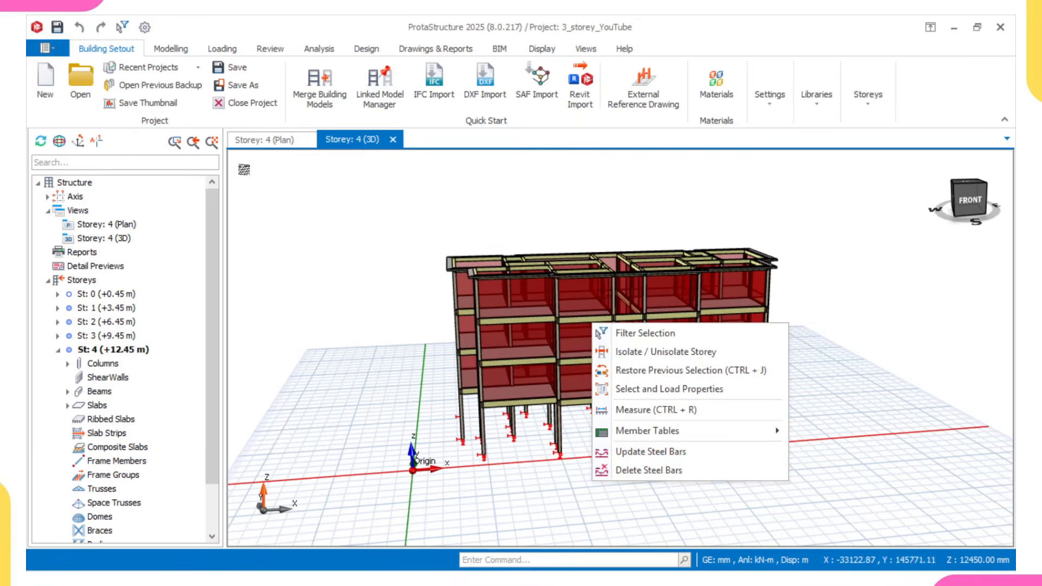
# - Switch to the storey 4 plan and turn on the axes and text layers
pyautogui.click(261, 141)
pyautogui.click(261, 141)
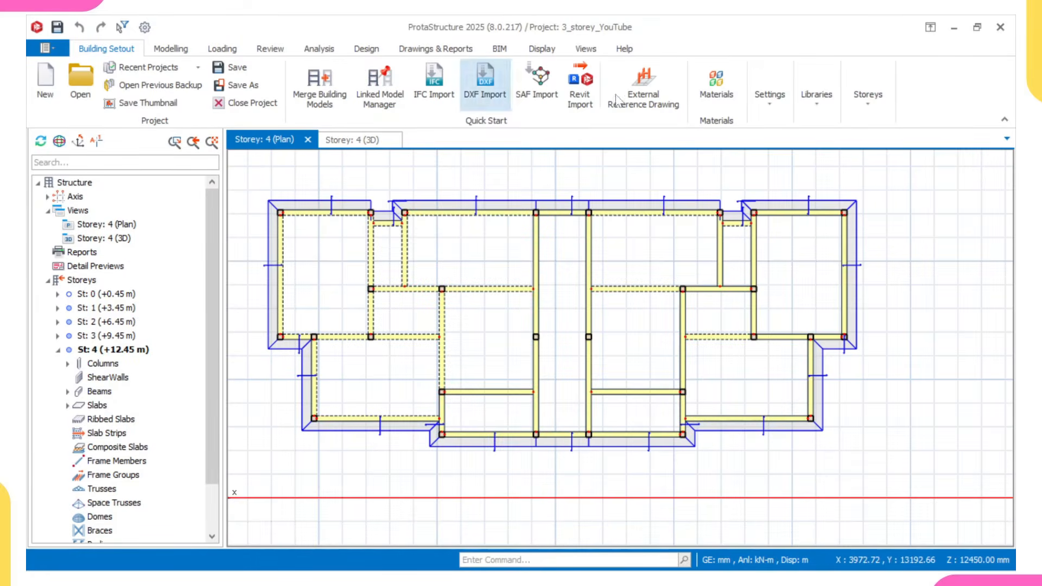
pyautogui.click(541, 49)
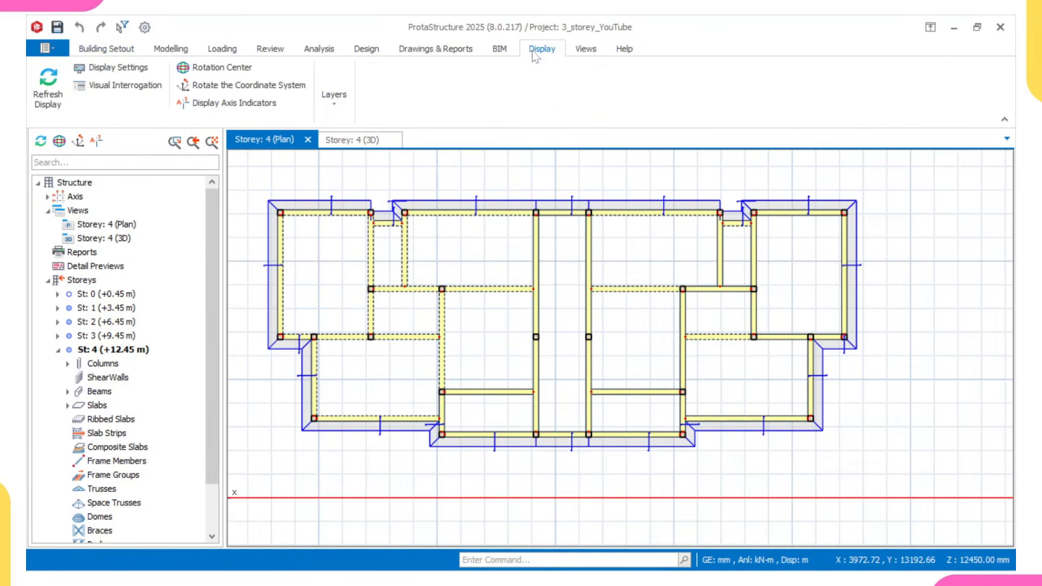
pyautogui.click(334, 97)
pyautogui.click(113, 149)
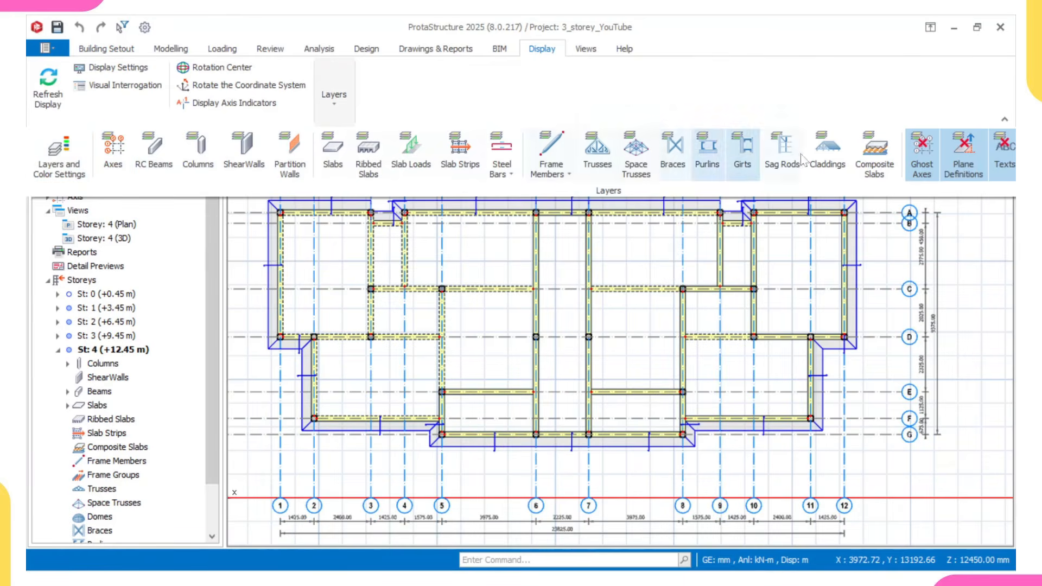
pyautogui.click(1005, 154)
pyautogui.moveTo(638, 293); pyautogui.dragTo(644, 305, button='middle')
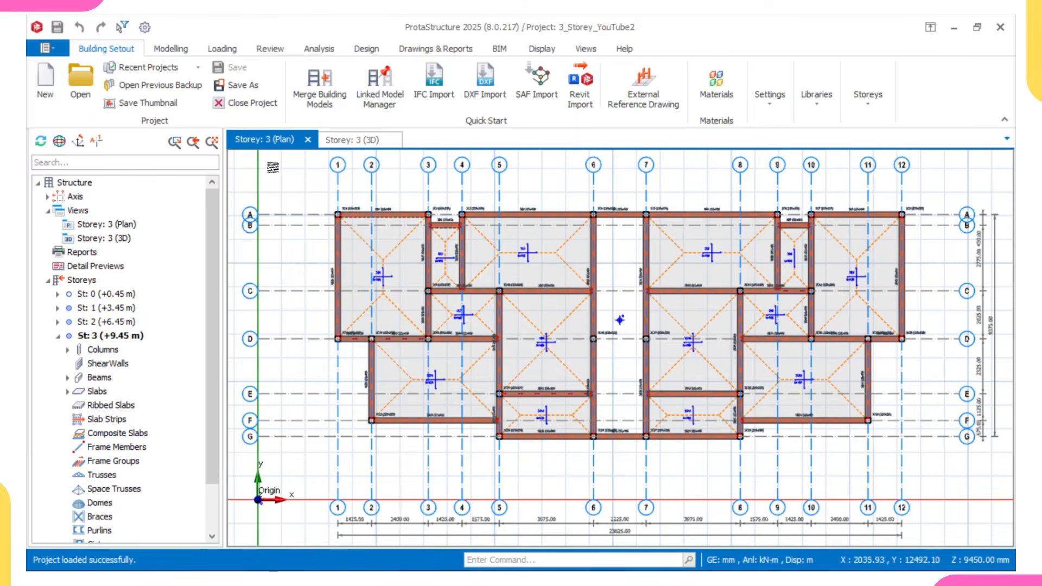
# - Run the Building Model Check on all storeys with every check enabled and review the slab area and aspect ratio entries in its log
pyautogui.click(270, 49)
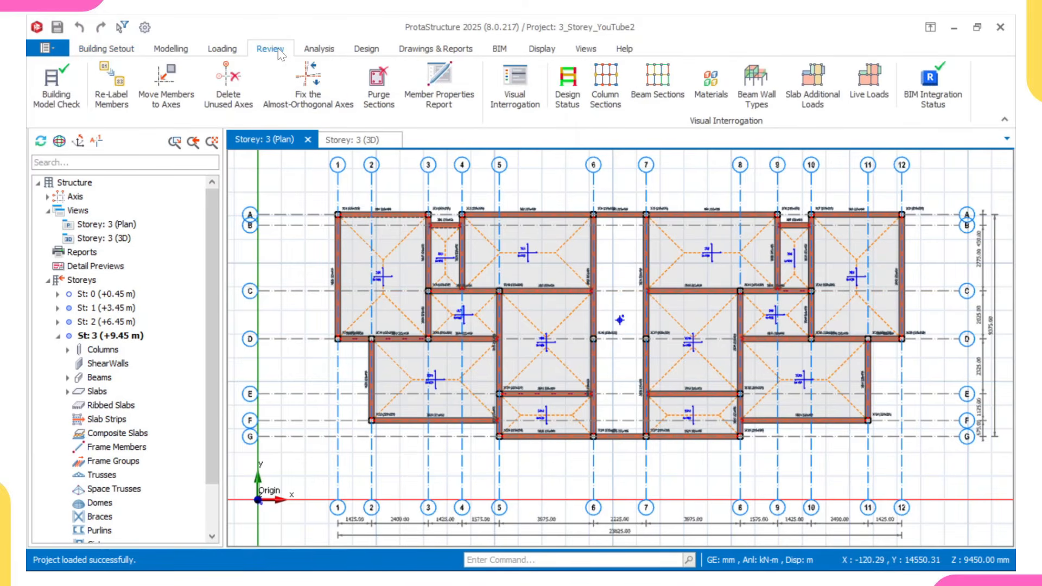
pyautogui.click(55, 79)
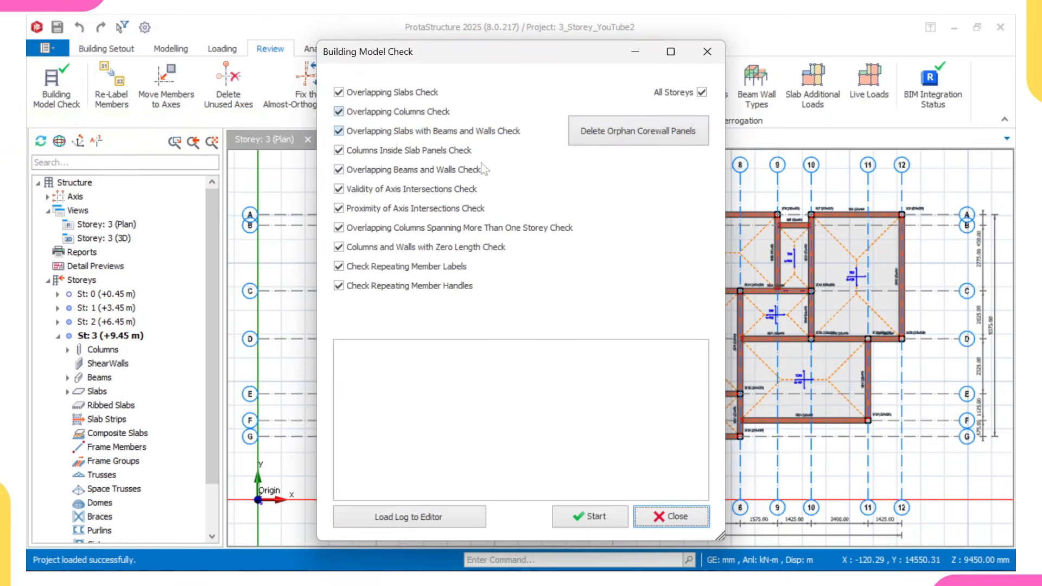
pyautogui.click(597, 519)
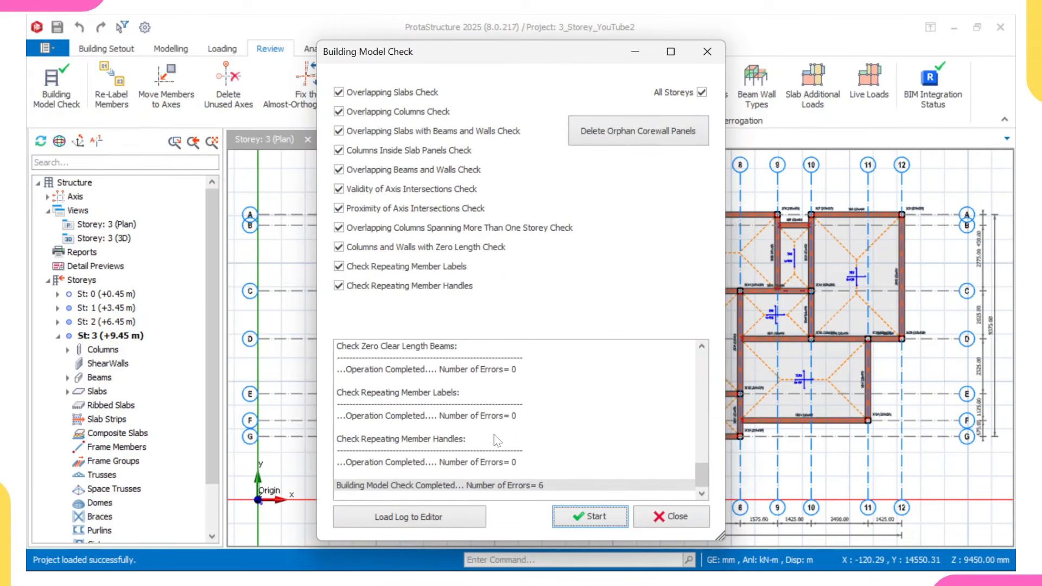
pyautogui.scroll(15, 484, 472)
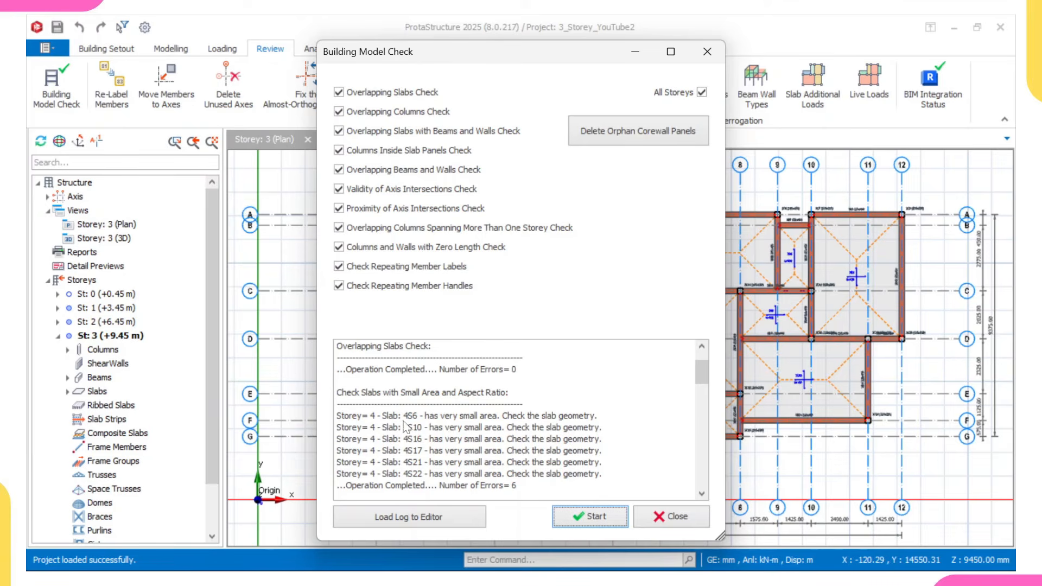
pyautogui.scroll(1, 408, 422)
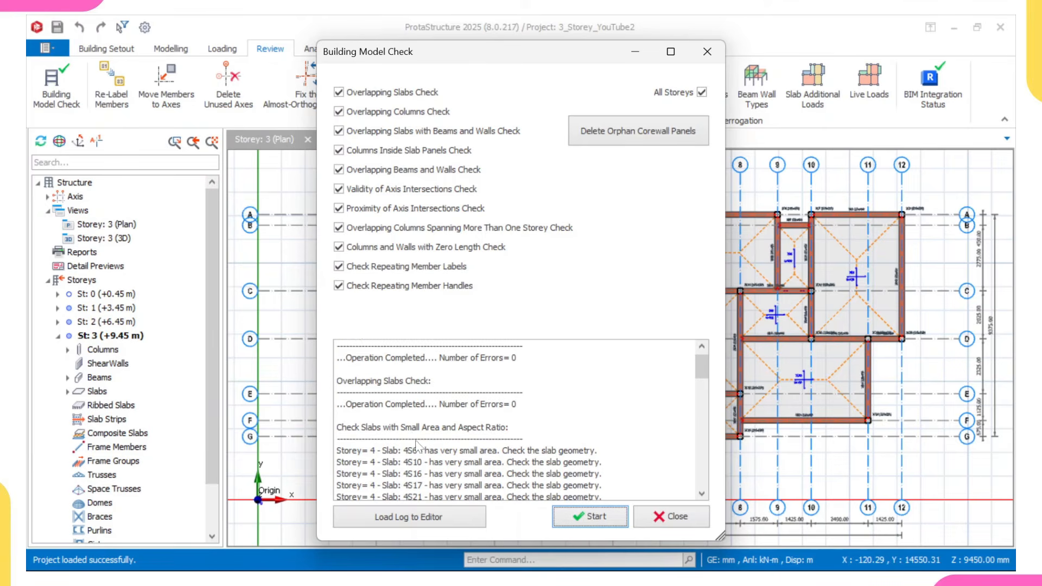
pyautogui.scroll(-1, 416, 446)
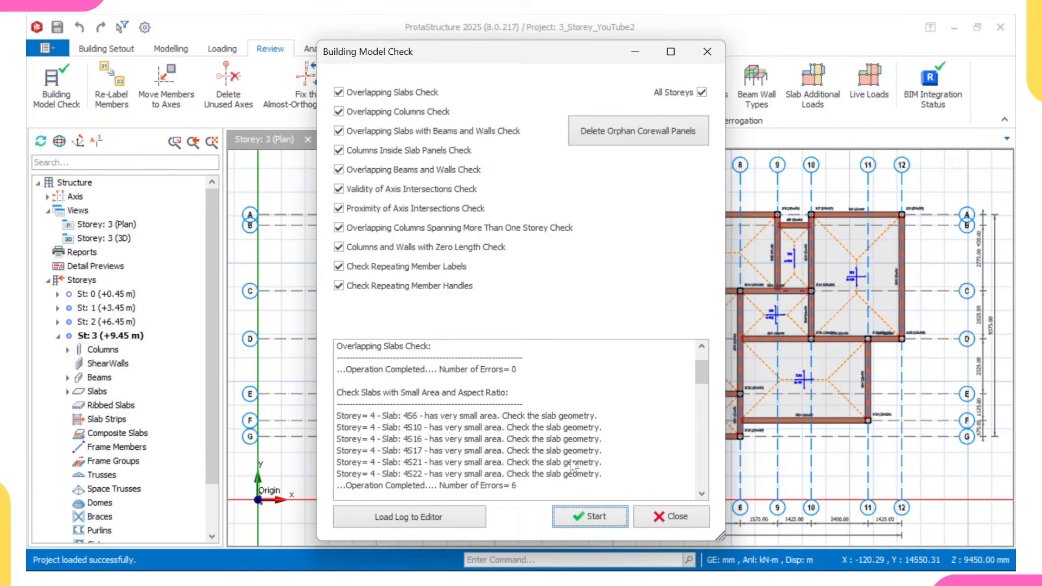
pyautogui.click(660, 522)
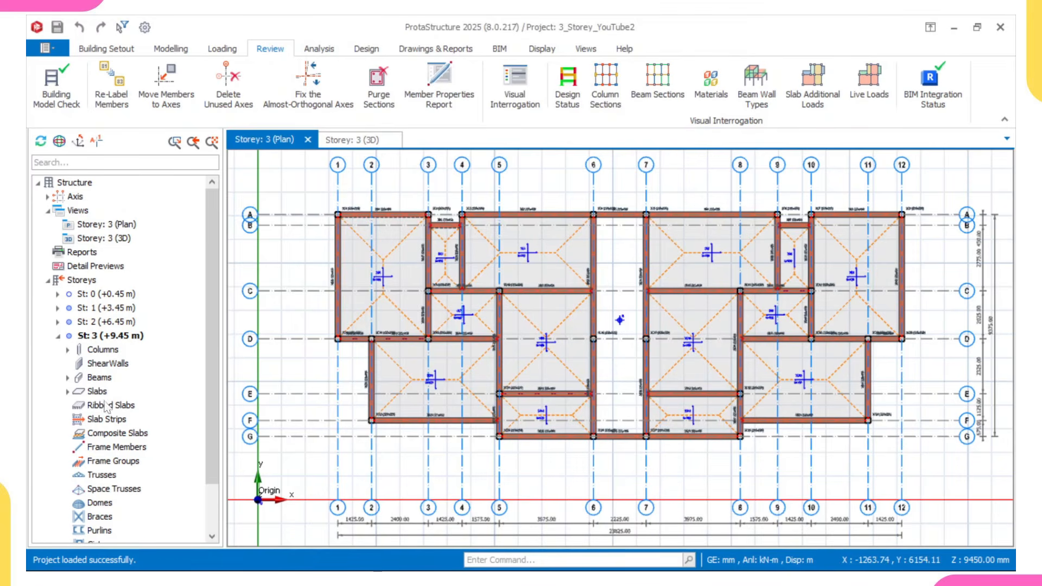
# - Open the storey 4 plan and inspect the properties of the small cantilever slab 4S6
pyautogui.scroll(-2, 115, 502)
pyautogui.doubleClick(117, 531)
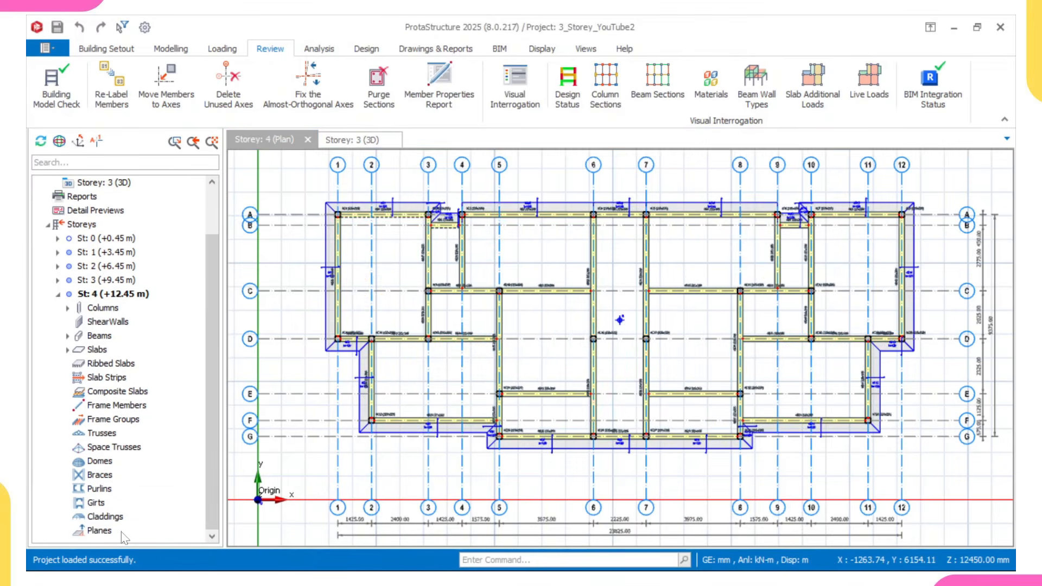
pyautogui.scroll(3, 396, 430)
pyautogui.scroll(1, 398, 431)
pyautogui.scroll(-1, 421, 427)
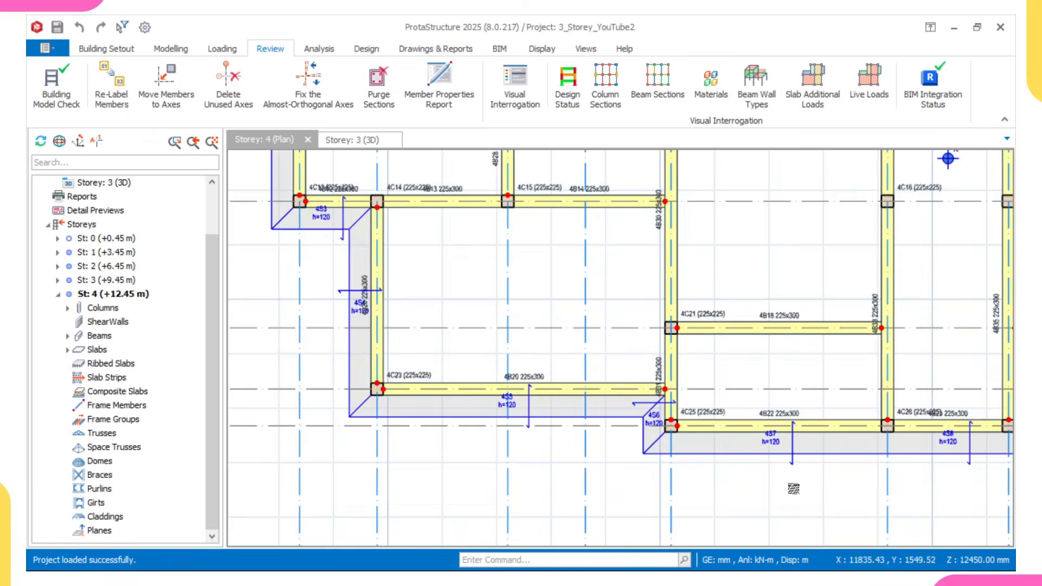
pyautogui.scroll(1, 650, 434)
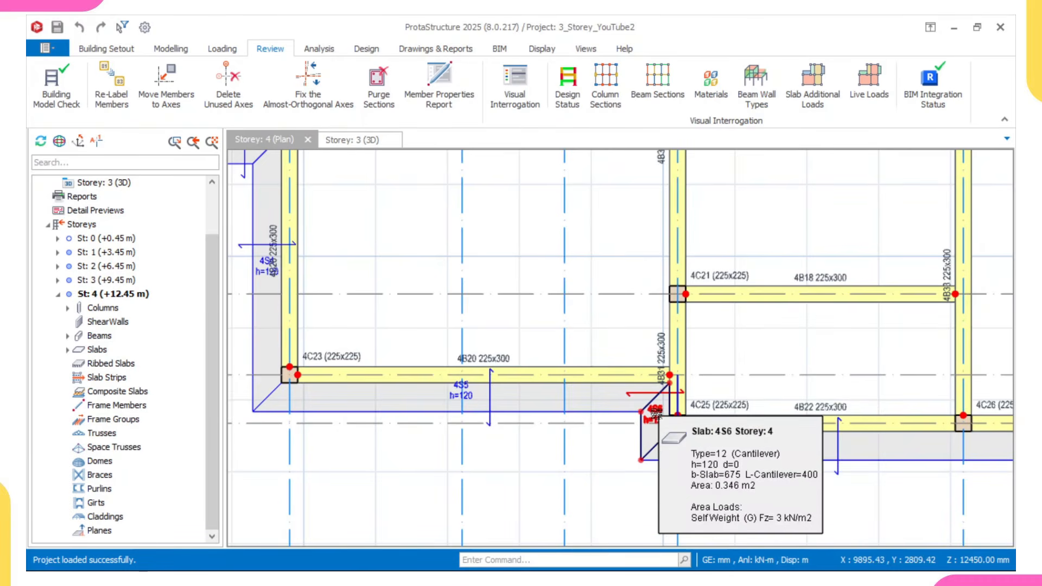
# - Locate cantilever slab 4S10 beside beam 4B37 on the storey 4 plan and inspect its properties
pyautogui.scroll(-3, 657, 417)
pyautogui.moveTo(769, 425); pyautogui.dragTo(714, 438, button='middle')
pyautogui.scroll(-5, 713, 439)
pyautogui.scroll(4, 705, 401)
pyautogui.scroll(1, 704, 386)
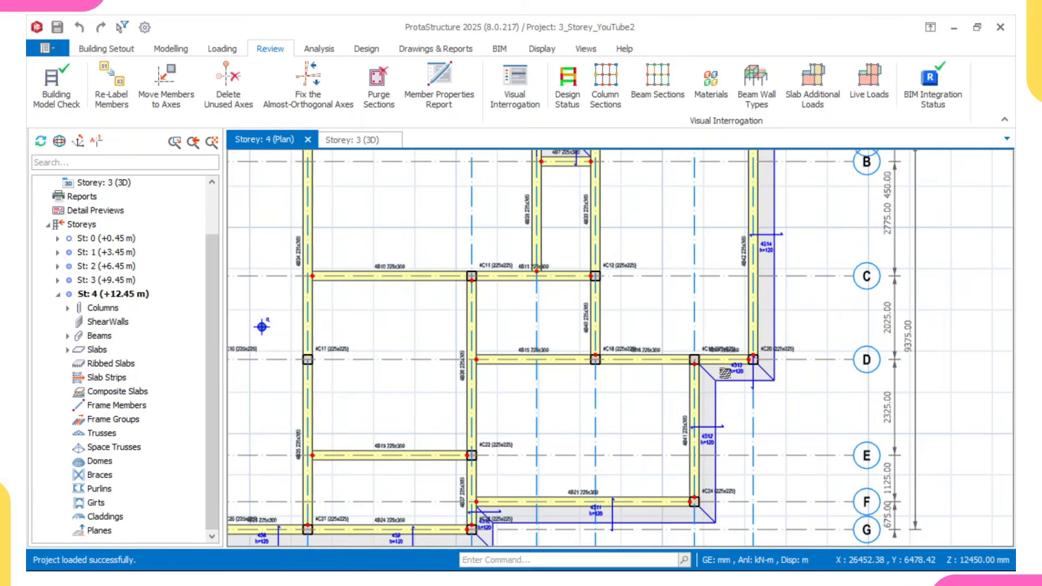
pyautogui.scroll(3, 455, 425)
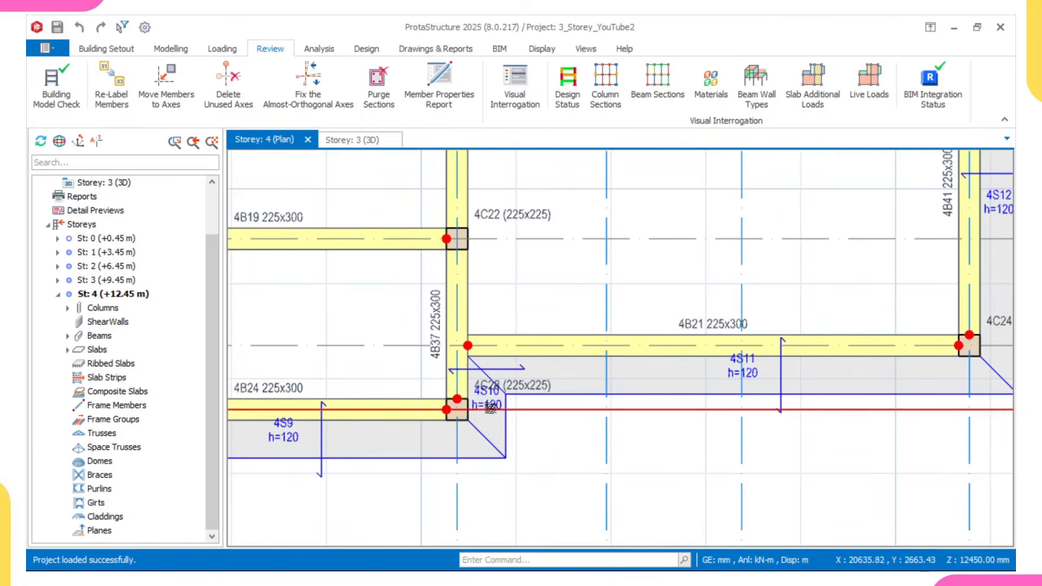
pyautogui.moveTo(488, 392)
pyautogui.scroll(1, 487, 391)
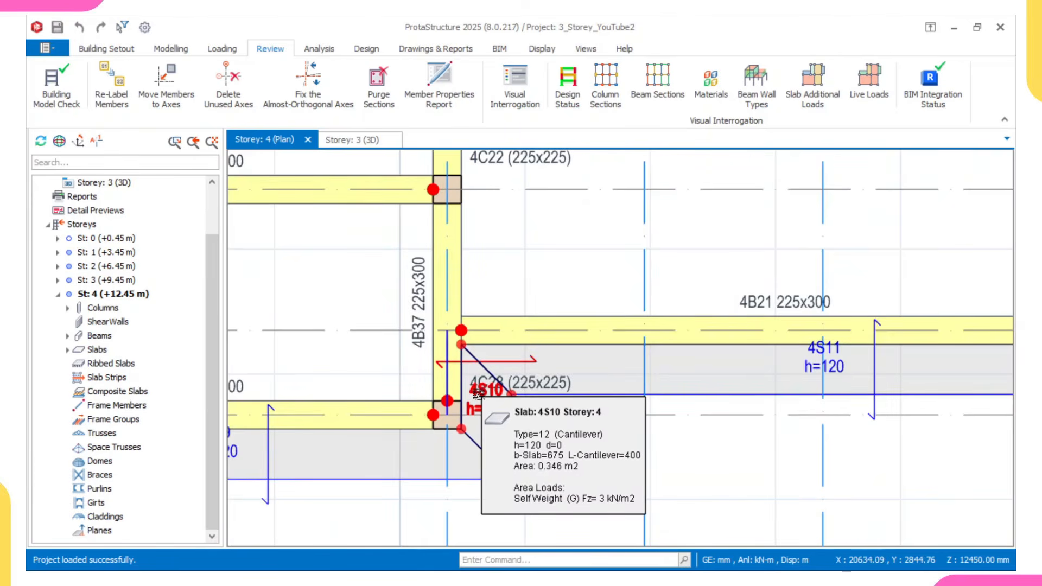
pyautogui.scroll(-1, 480, 393)
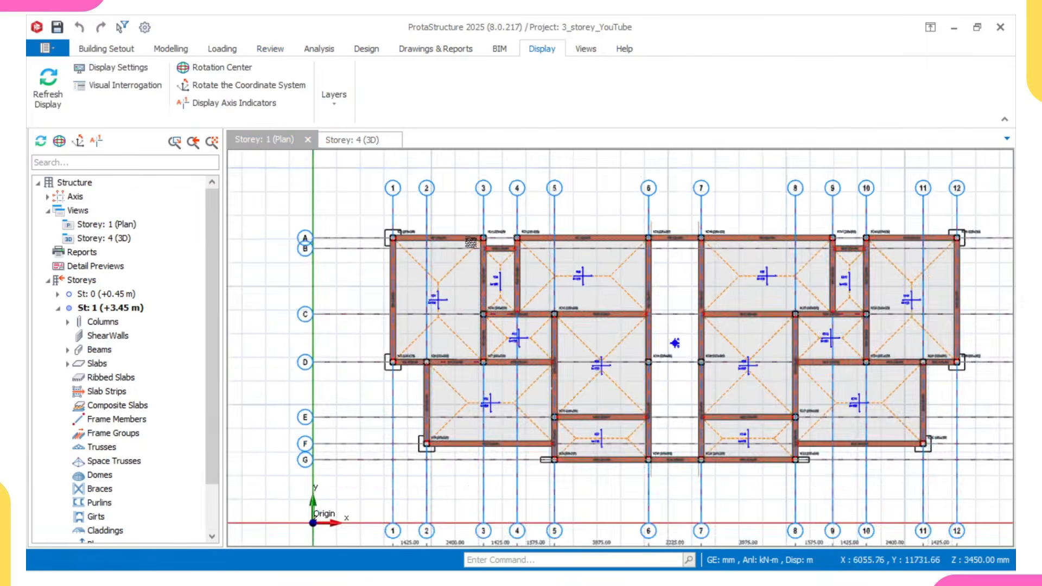
pyautogui.scroll(5, 407, 276)
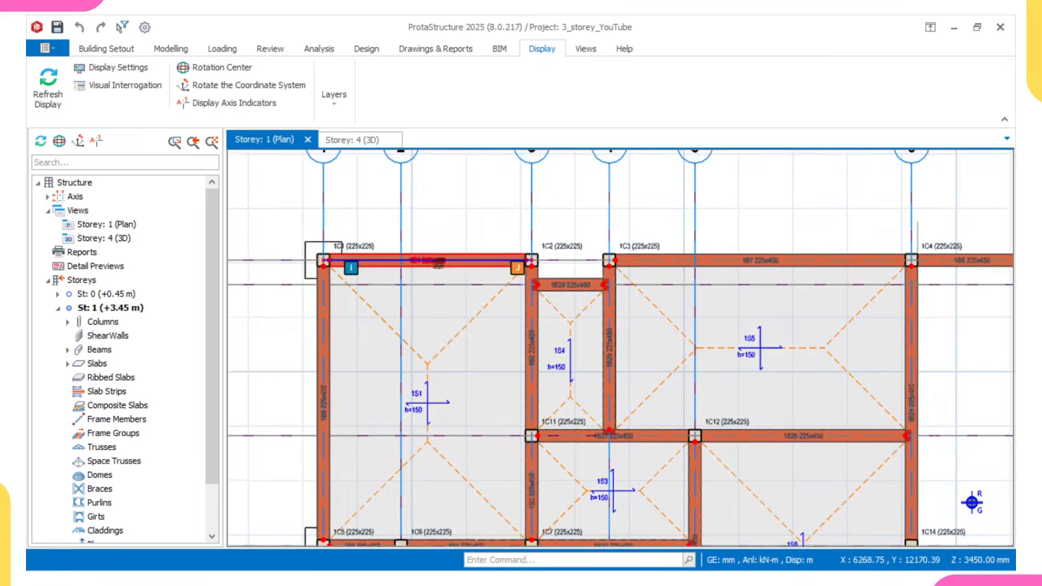
# - Examine the labels of beam 1B1 and column 1C1 on the storey 1 plan of the 3_storey_YouTube project
pyautogui.scroll(2, 406, 276)
pyautogui.moveTo(394, 249)
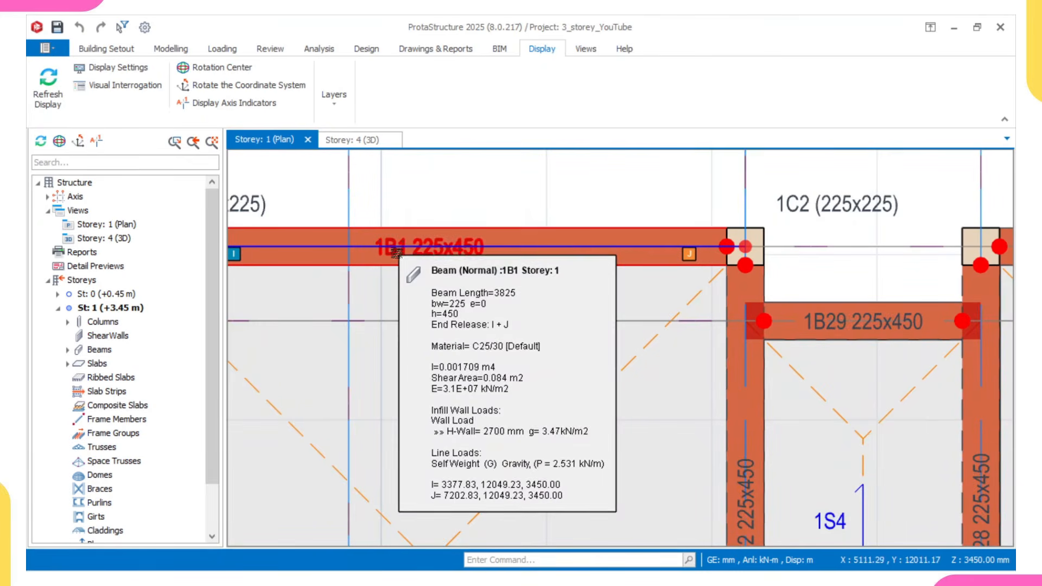
pyautogui.scroll(-3, 396, 233)
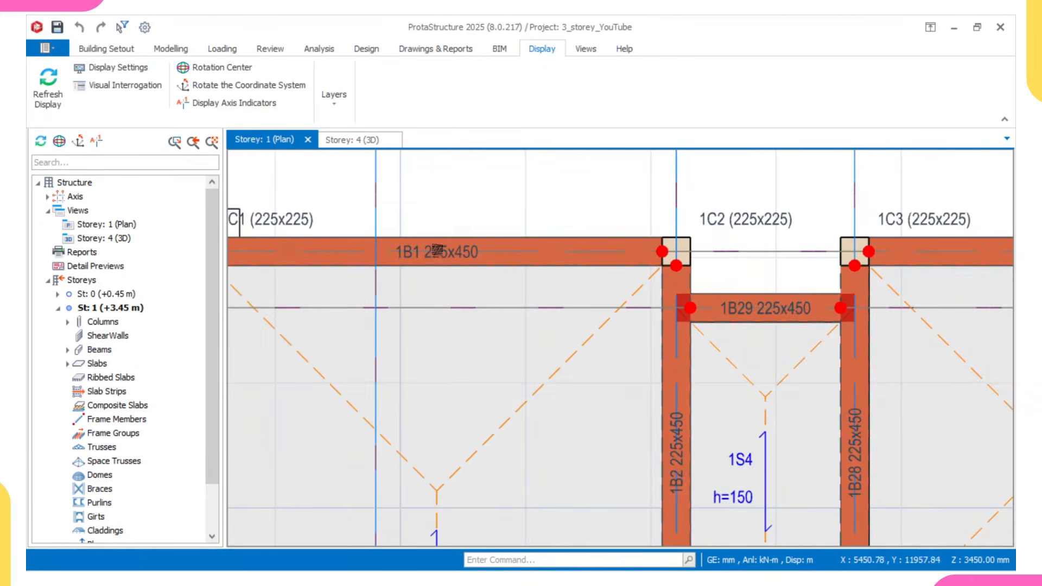
pyautogui.scroll(-2, 434, 225)
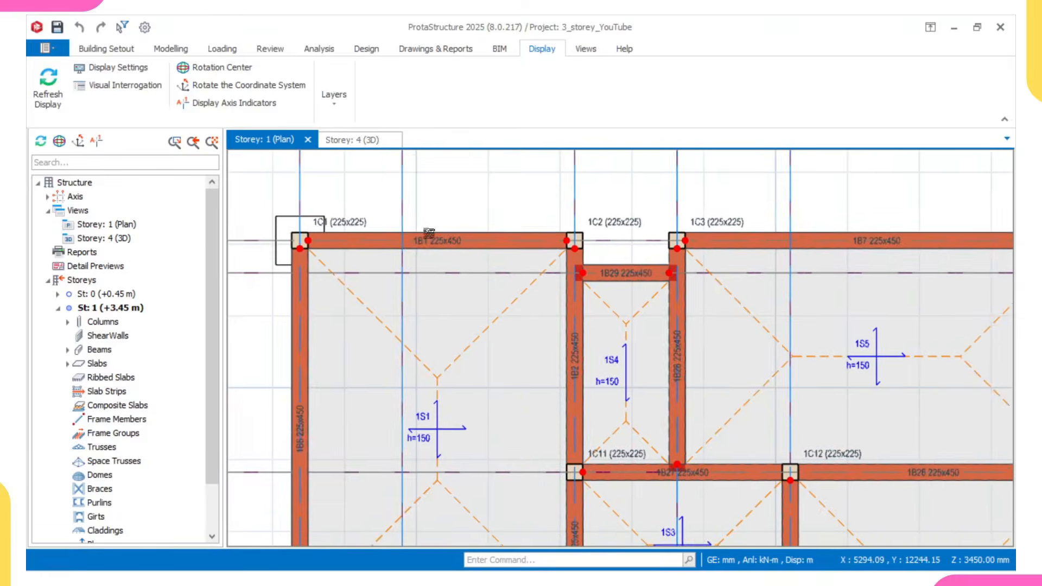
pyautogui.scroll(3, 439, 222)
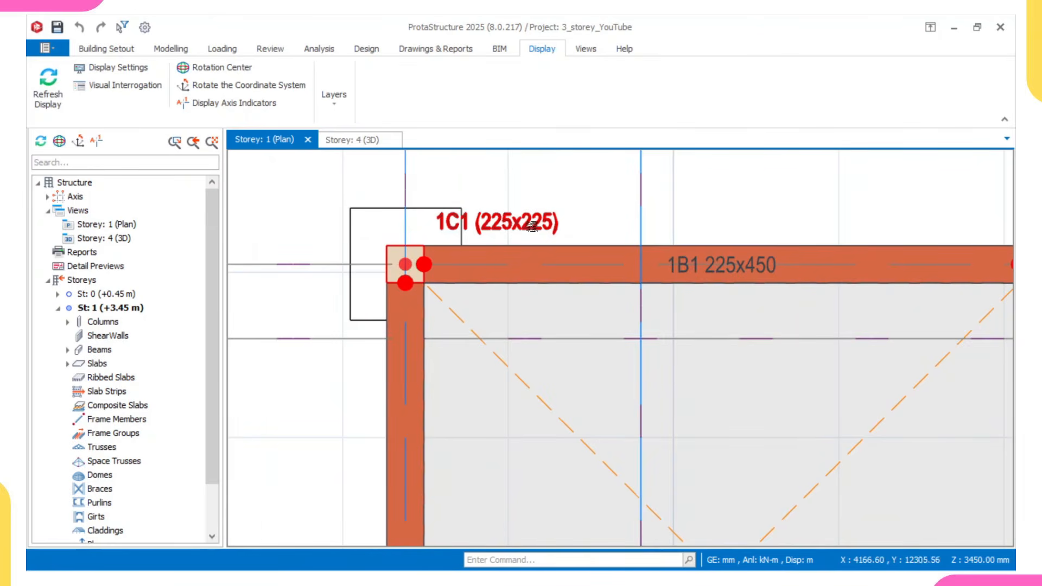
pyautogui.scroll(1, 467, 225)
pyautogui.moveTo(467, 224)
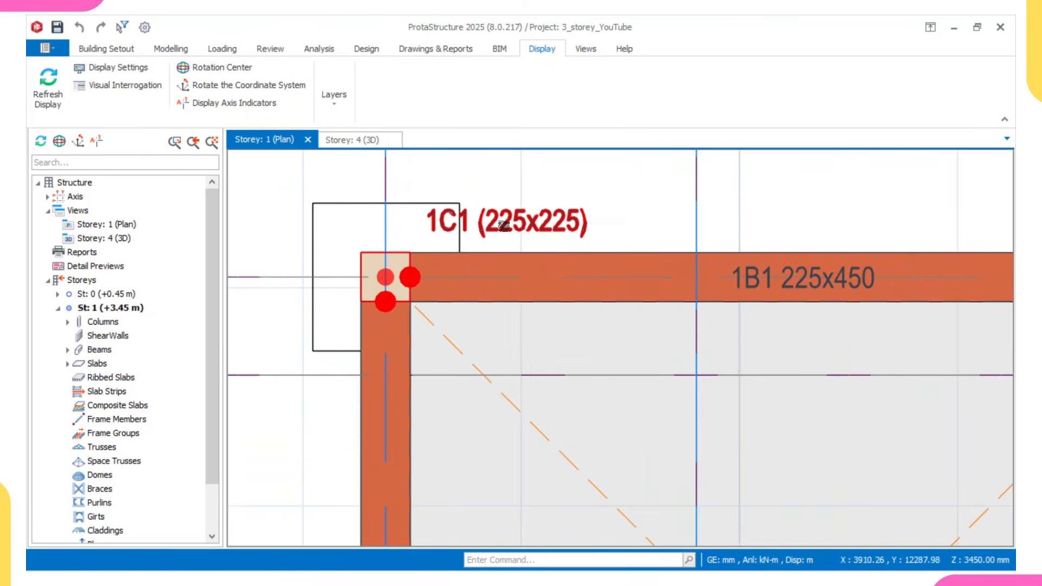
pyautogui.scroll(-2, 501, 225)
pyautogui.moveTo(498, 226); pyautogui.dragTo(453, 206, button='middle')
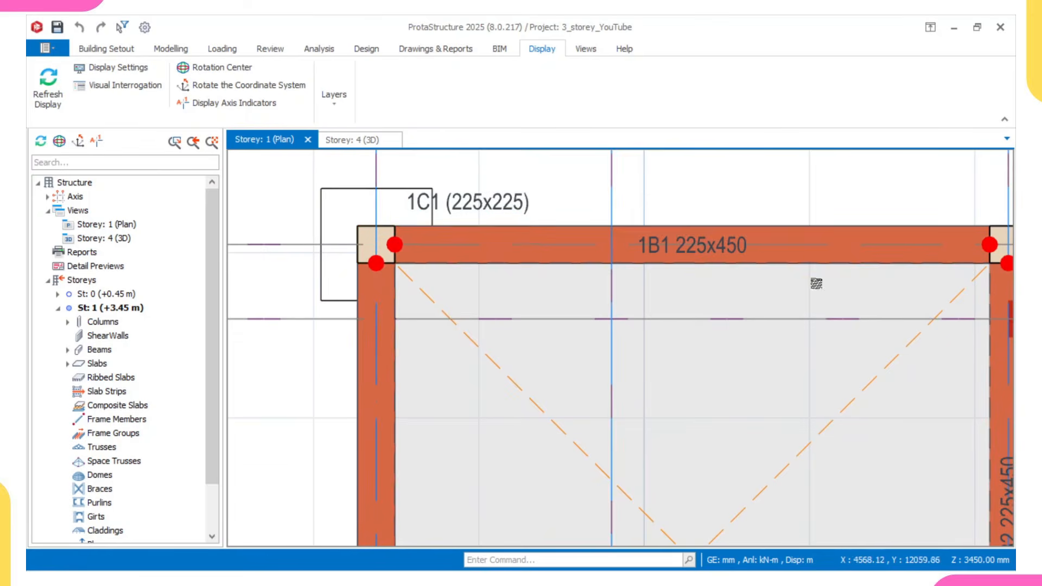
pyautogui.moveTo(725, 249); pyautogui.dragTo(692, 249, button='middle')
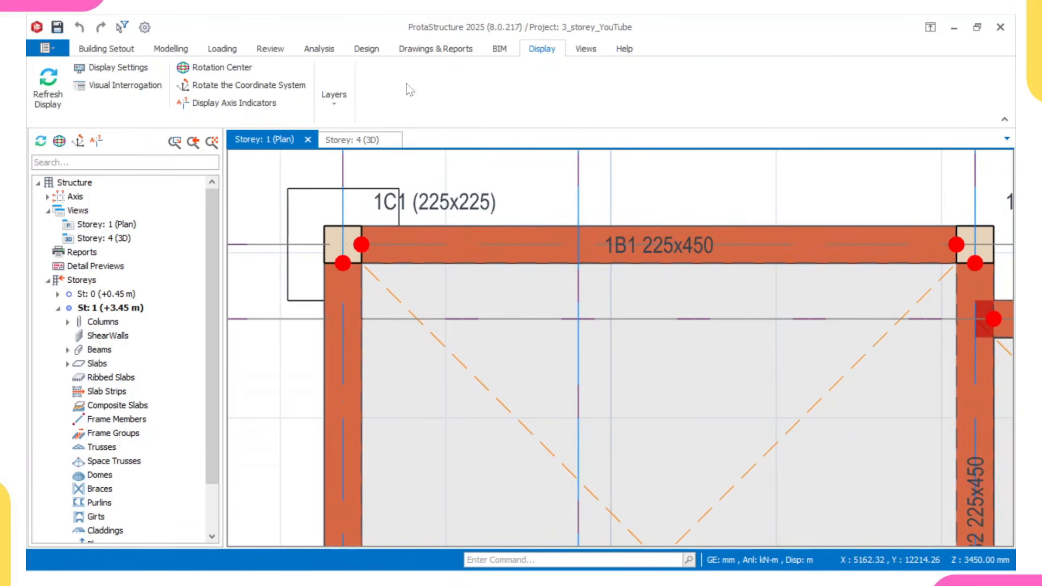
# - Set beam labels and dimensions to appear above the beams, keeping column sizes at the right of the label in parentheses
pyautogui.click(144, 27)
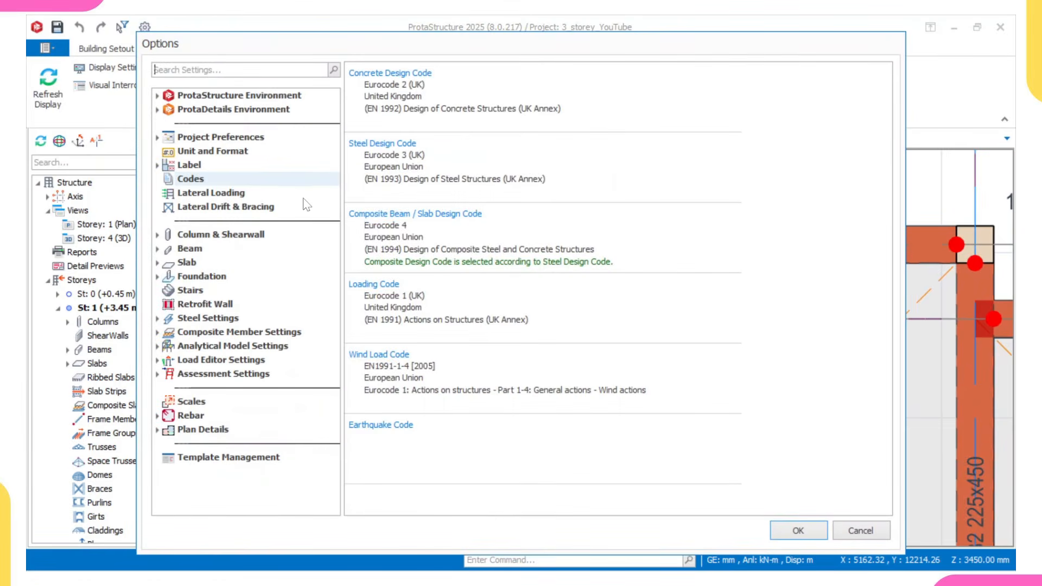
pyautogui.click(266, 164)
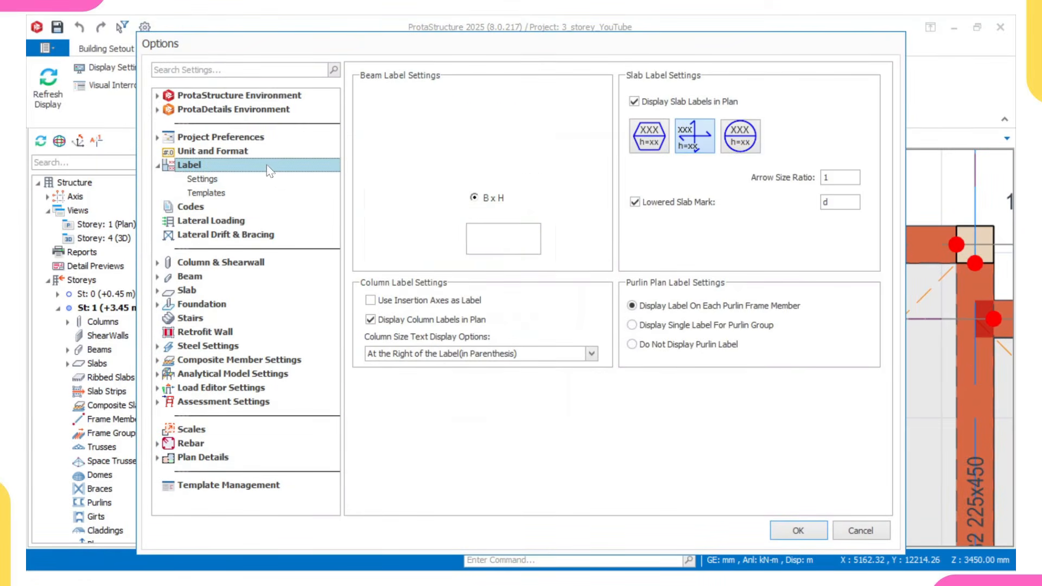
pyautogui.click(501, 233)
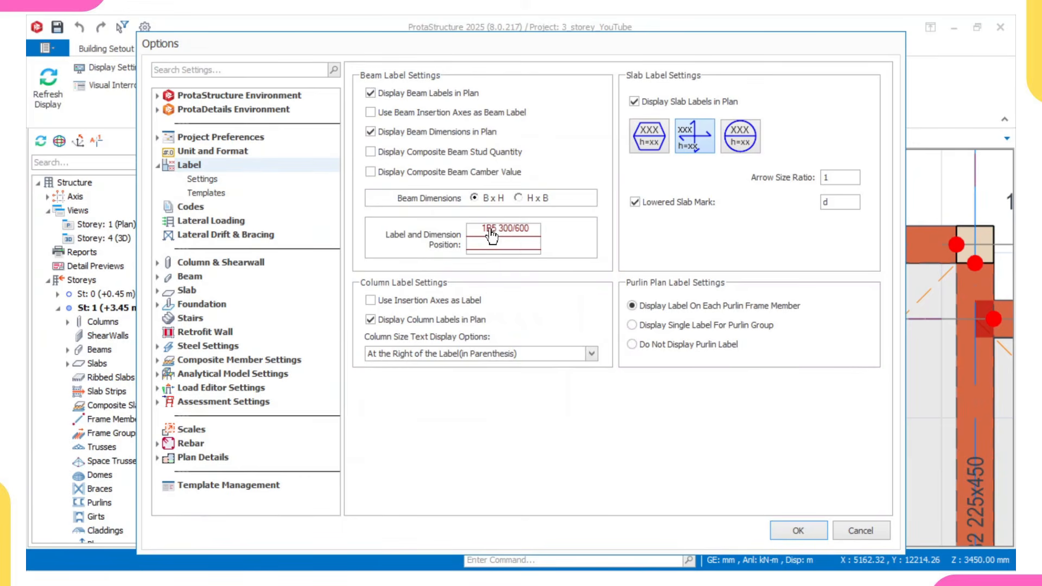
pyautogui.click(459, 356)
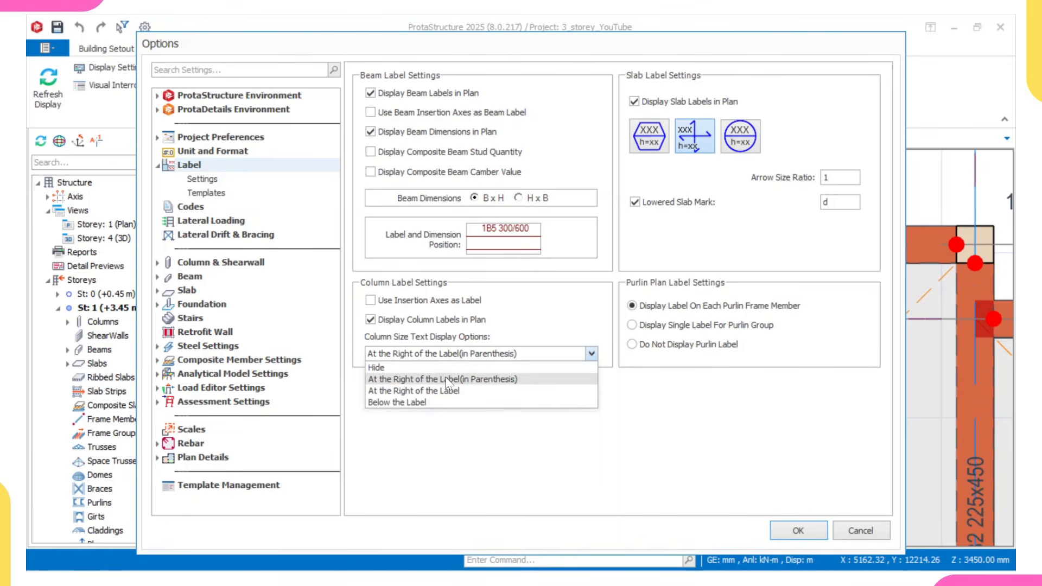
pyautogui.click(447, 380)
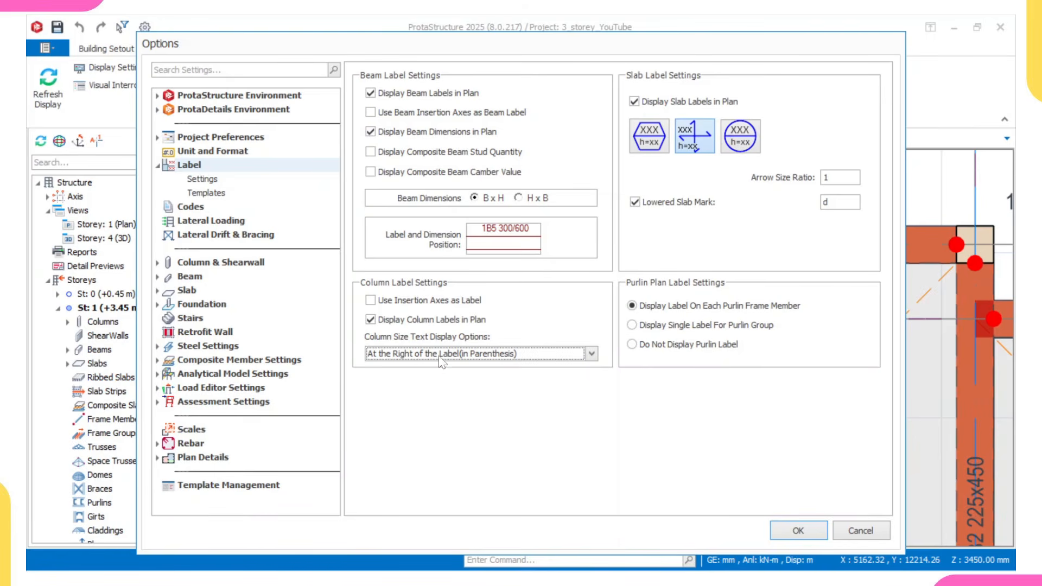
pyautogui.click(799, 530)
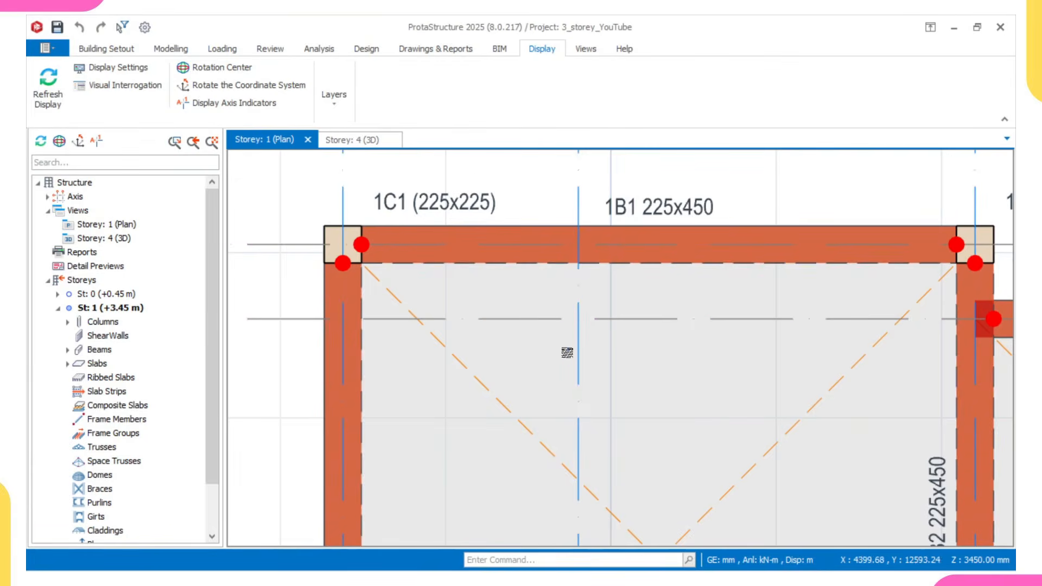
# - Examine the beam and column labels on the storey 1 plan from column 1C1 along the upper edge, including beam 1B2
pyautogui.scroll(-2, 554, 245)
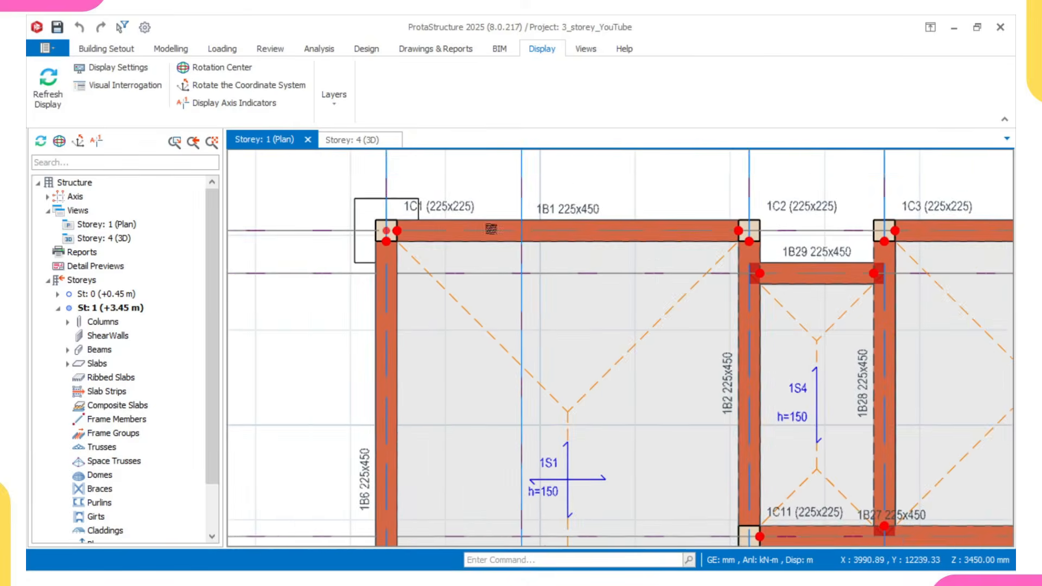
pyautogui.scroll(-2, 554, 244)
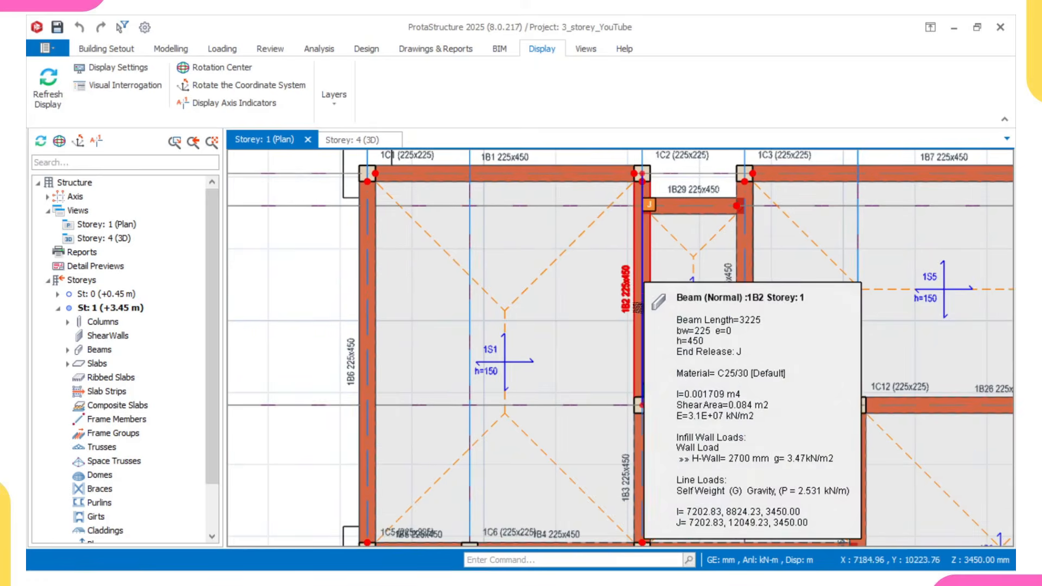
pyautogui.scroll(2, 510, 218)
pyautogui.moveTo(514, 226); pyautogui.dragTo(459, 238, button='middle')
pyautogui.scroll(-2, 485, 239)
pyautogui.scroll(-2, 506, 228)
pyautogui.moveTo(695, 239); pyautogui.dragTo(553, 253, button='middle')
pyautogui.scroll(2, 597, 248)
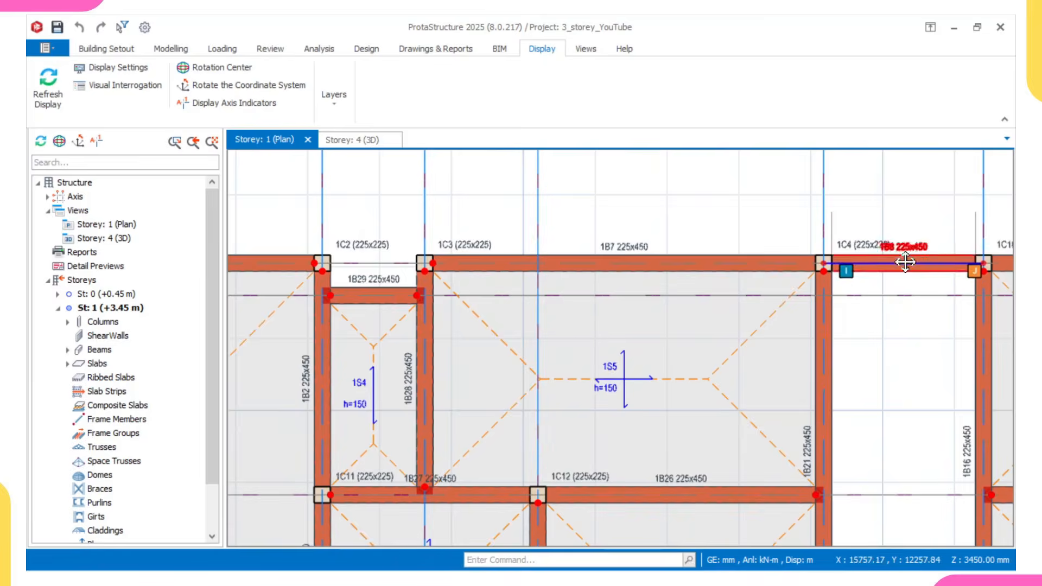
# - Check the label sequence of beams 1B7, 1B8 and 1B9 and their columns on the storey 1 plan, inspecting beam 1B9's properties
pyautogui.scroll(4, 912, 249)
pyautogui.moveTo(911, 249); pyautogui.dragTo(778, 269, button='middle')
pyautogui.scroll(-3, 779, 270)
pyautogui.moveTo(898, 278); pyautogui.dragTo(826, 284, button='middle')
pyautogui.moveTo(554, 268); pyautogui.dragTo(604, 276, button='middle')
pyautogui.scroll(3, 477, 293)
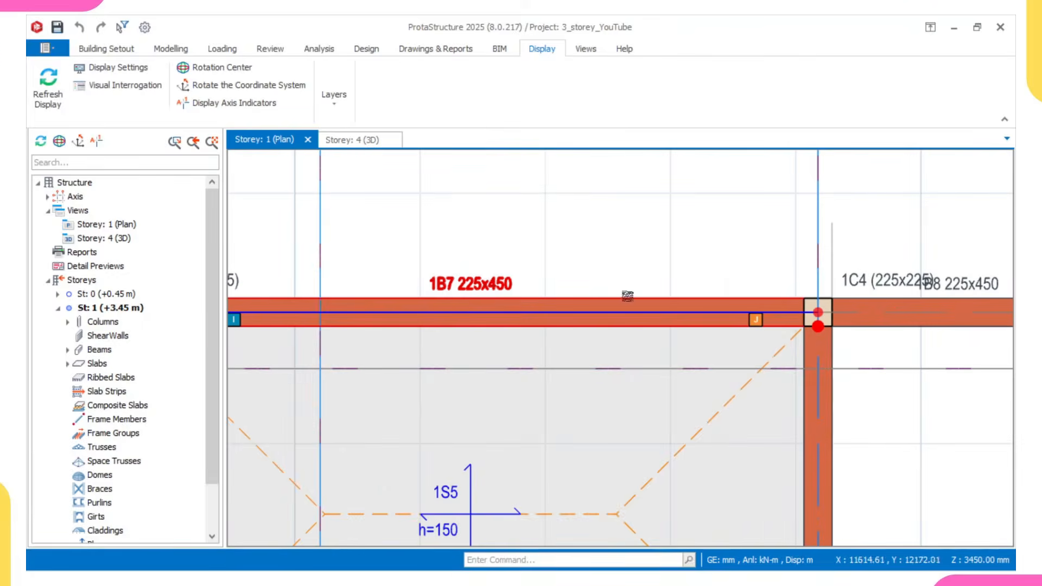
pyautogui.scroll(-3, 540, 302)
pyautogui.moveTo(840, 315); pyautogui.dragTo(786, 308, button='middle')
pyautogui.scroll(4, 735, 295)
pyautogui.scroll(-3, 676, 278)
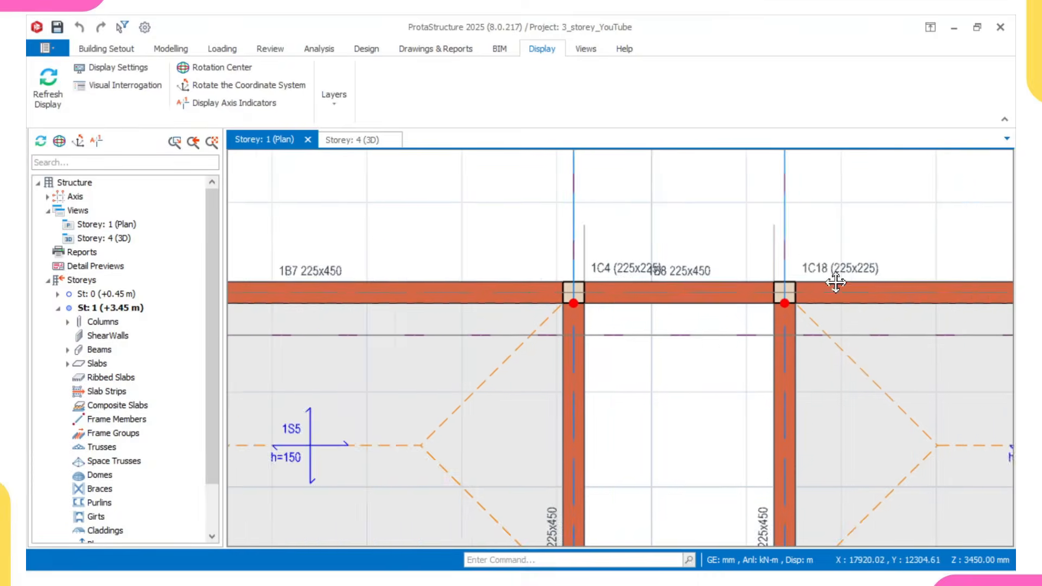
pyautogui.moveTo(888, 282); pyautogui.dragTo(672, 290, button='middle')
pyautogui.scroll(2, 863, 280)
pyautogui.scroll(-4, 836, 283)
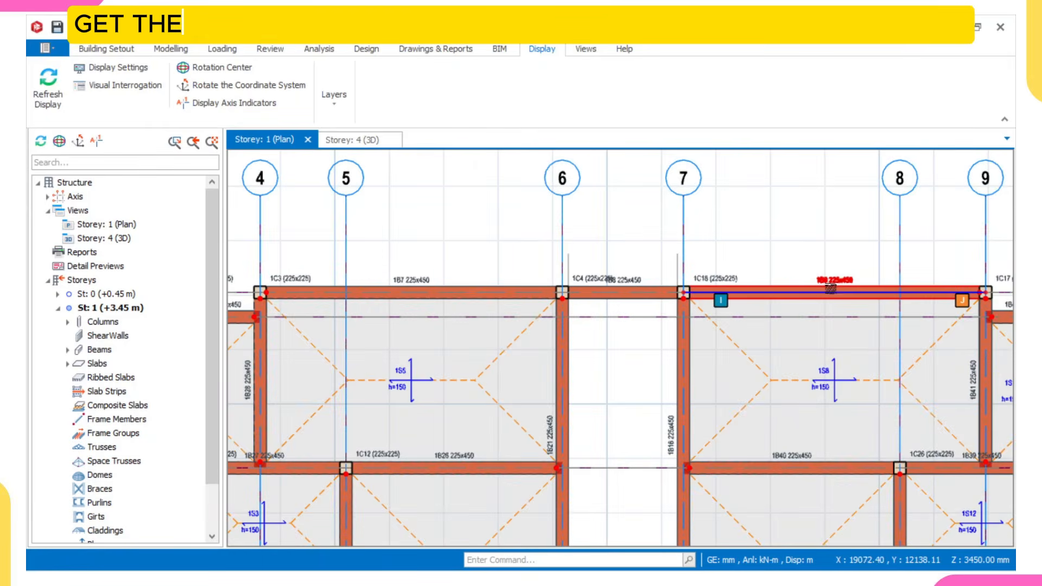
pyautogui.moveTo(829, 289)
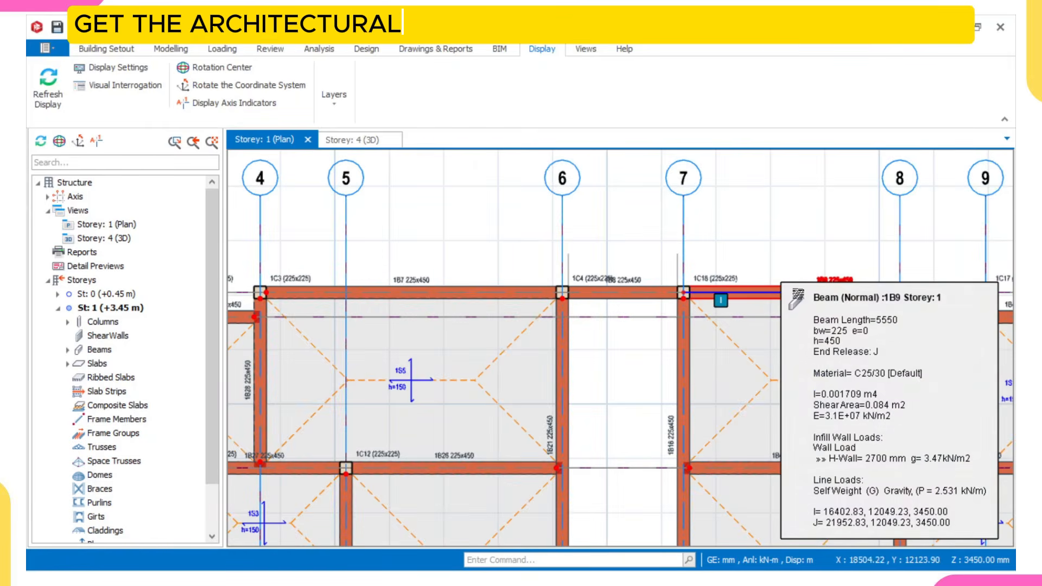
pyautogui.moveTo(583, 313); pyautogui.dragTo(611, 312, button='middle')
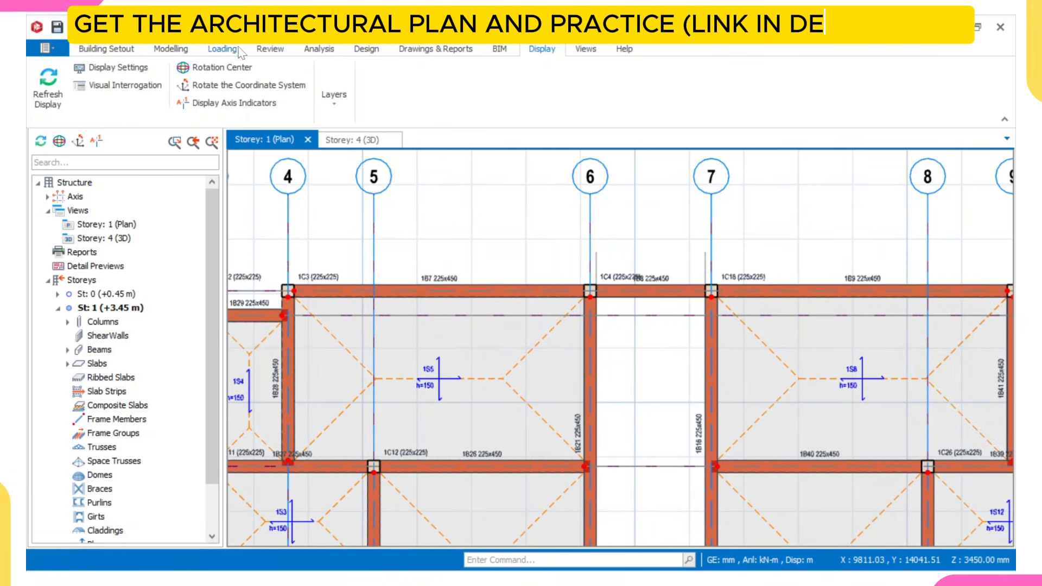
# - Re-label columns, shearwalls, beams, frame members, slabs and ribbed slabs on all storeys, leaving the axes out and keeping the left-top to right-bottom sorting
pyautogui.click(269, 48)
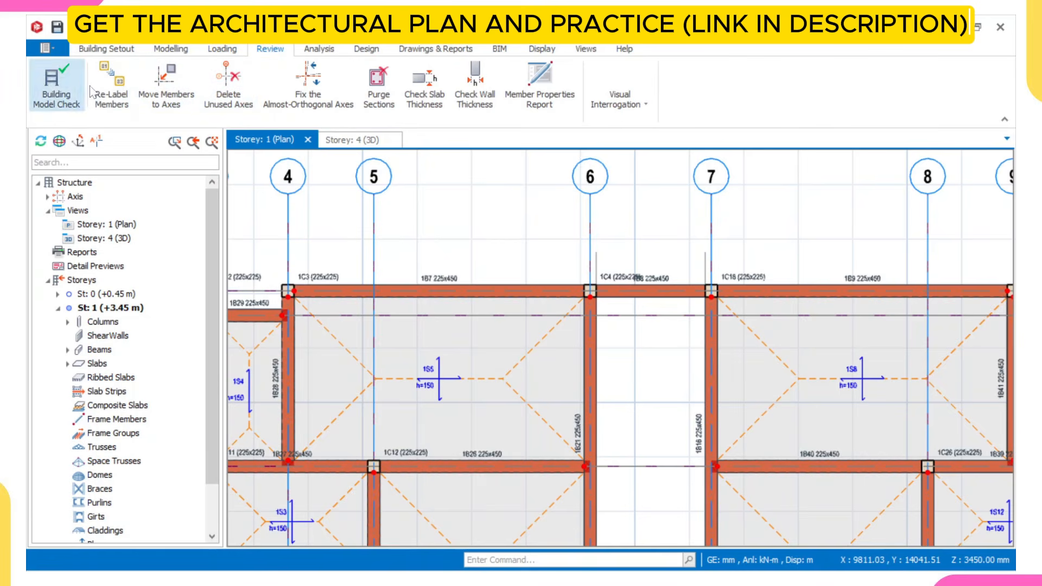
pyautogui.click(117, 102)
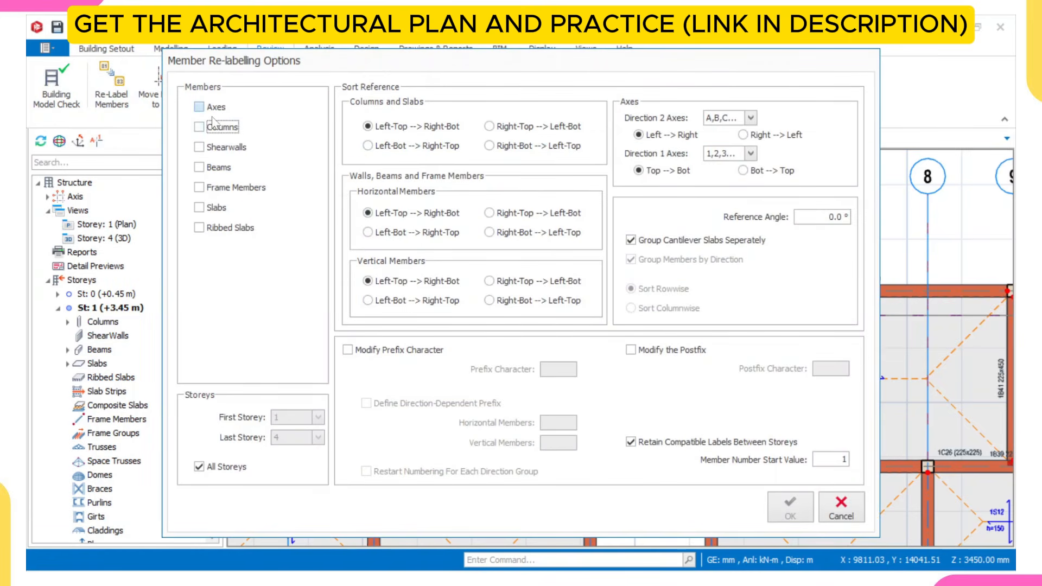
pyautogui.click(199, 127)
pyautogui.click(199, 147)
pyautogui.click(199, 187)
pyautogui.click(200, 208)
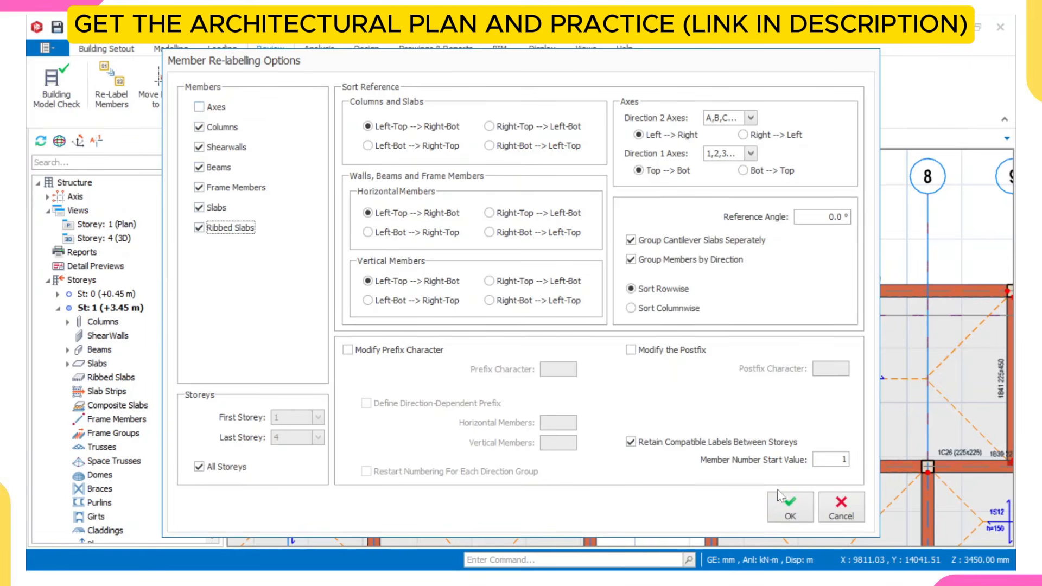
pyautogui.click(802, 512)
# - Examine the renumbered beam and column labels along axis A of the storey 1 plan, from axis 4 towards axis 12
pyautogui.scroll(2, 399, 293)
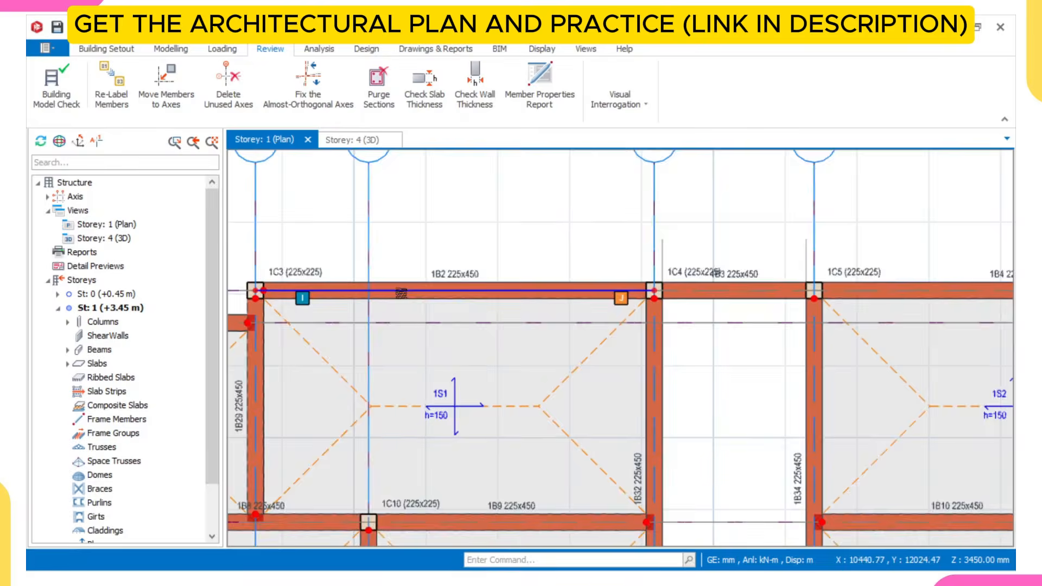
pyautogui.scroll(2, 401, 293)
pyautogui.scroll(4, 444, 275)
pyautogui.scroll(-4, 461, 273)
pyautogui.moveTo(792, 270); pyautogui.dragTo(615, 281, button='middle')
pyautogui.scroll(2, 657, 282)
pyautogui.scroll(-3, 659, 283)
pyautogui.moveTo(959, 284); pyautogui.dragTo(830, 282, button='middle')
pyautogui.scroll(2, 841, 285)
pyautogui.scroll(-3, 840, 287)
pyautogui.moveTo(999, 283); pyautogui.dragTo(790, 285, button='middle')
pyautogui.scroll(3, 918, 286)
pyautogui.scroll(-5, 915, 303)
pyautogui.scroll(5, 648, 362)
pyautogui.scroll(-5, 551, 368)
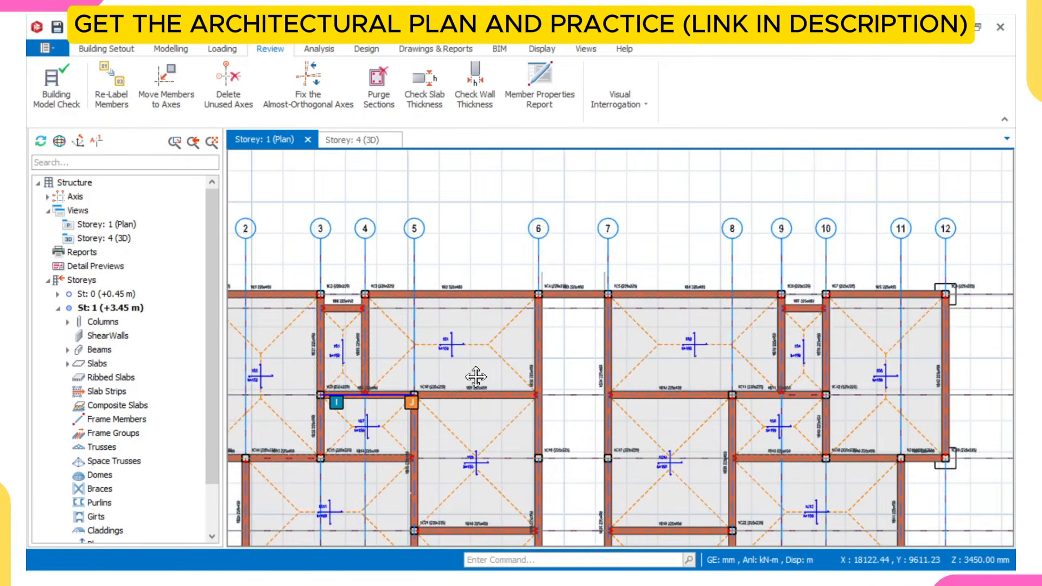
# - Check the new labels on the axis 1 to 6 side of the storey 1 plan, including beams 1B8 and 1B9 on axis C
pyautogui.scroll(1, 784, 308)
pyautogui.moveTo(280, 294); pyautogui.dragTo(515, 310, button='middle')
pyautogui.scroll(3, 454, 318)
pyautogui.scroll(-3, 418, 313)
pyautogui.moveTo(960, 309); pyautogui.dragTo(740, 300, button='middle')
pyautogui.scroll(3, 745, 302)
pyautogui.scroll(-3, 838, 306)
pyautogui.moveTo(526, 357); pyautogui.dragTo(743, 301, button='middle')
pyautogui.scroll(3, 451, 351)
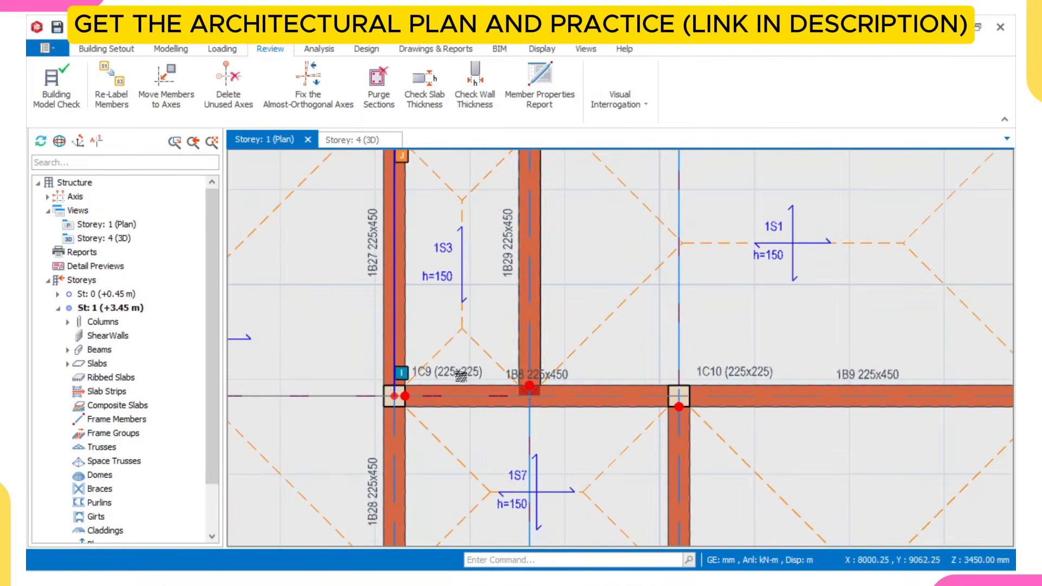
# - Review the whole storey 1 plan between axes 1 and 12 and inspect the properties of slab 1S10
pyautogui.scroll(-3, 845, 364)
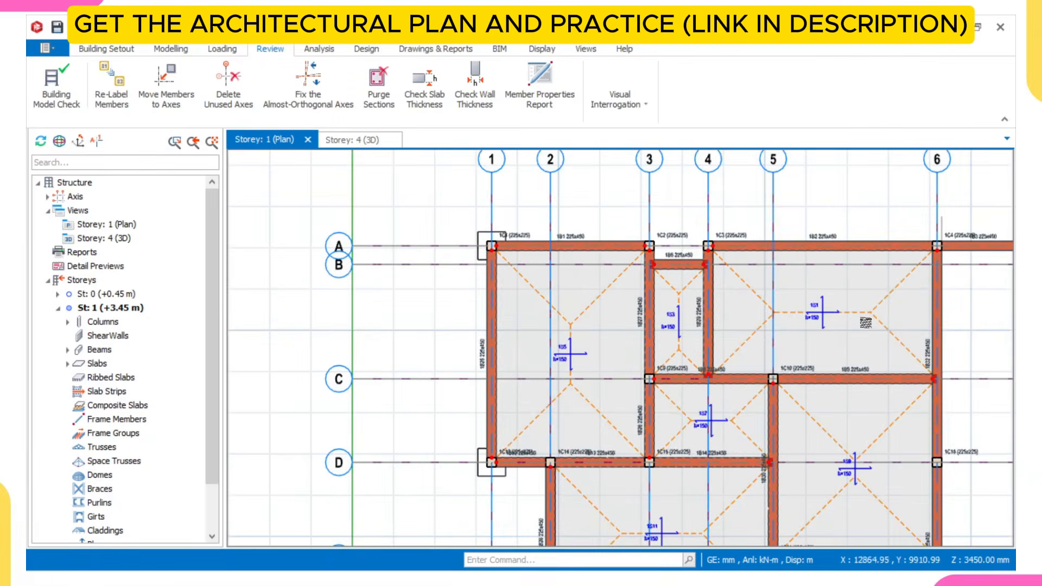
pyautogui.scroll(-2, 868, 325)
pyautogui.moveTo(865, 371); pyautogui.dragTo(641, 329, button='middle')
pyautogui.scroll(-2, 839, 329)
pyautogui.moveTo(747, 334); pyautogui.dragTo(656, 318, button='middle')
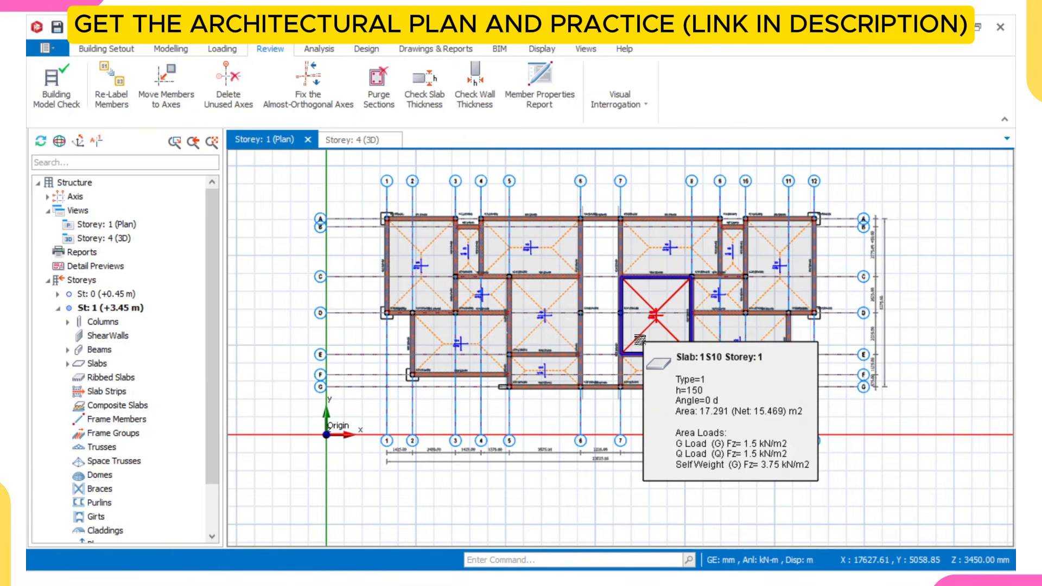